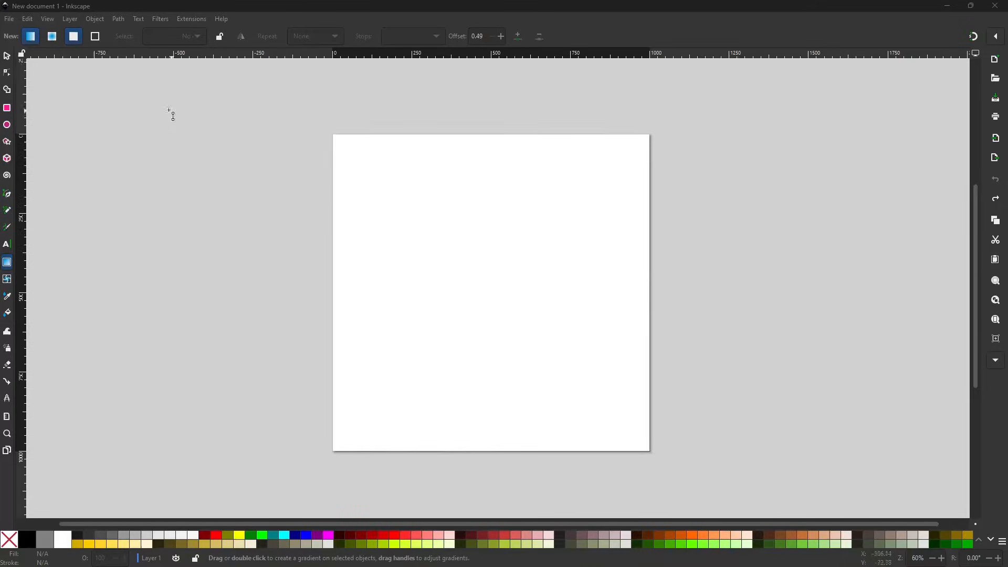
left_click(98, 19)
left_click(98, 19)
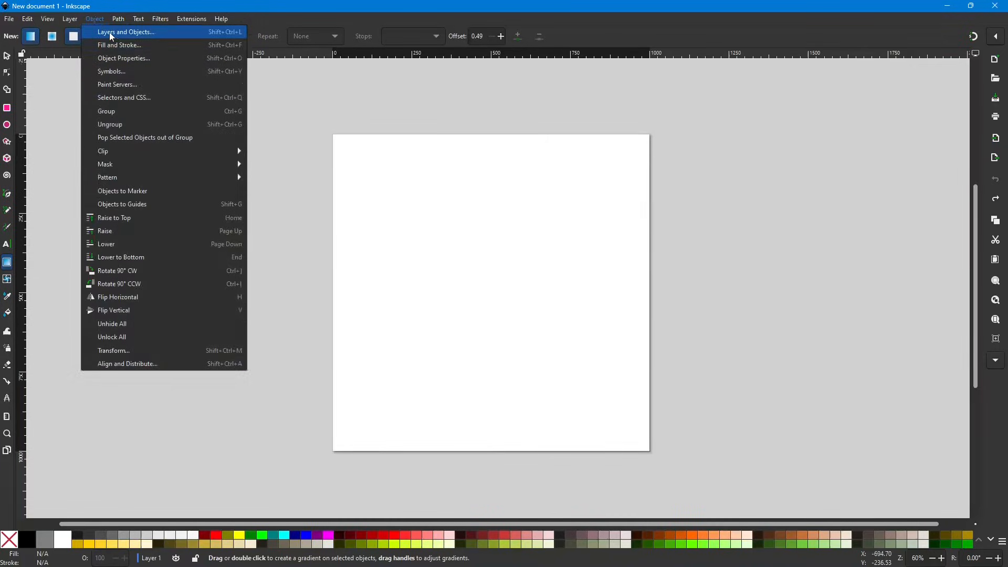
mouse_move(66, 19)
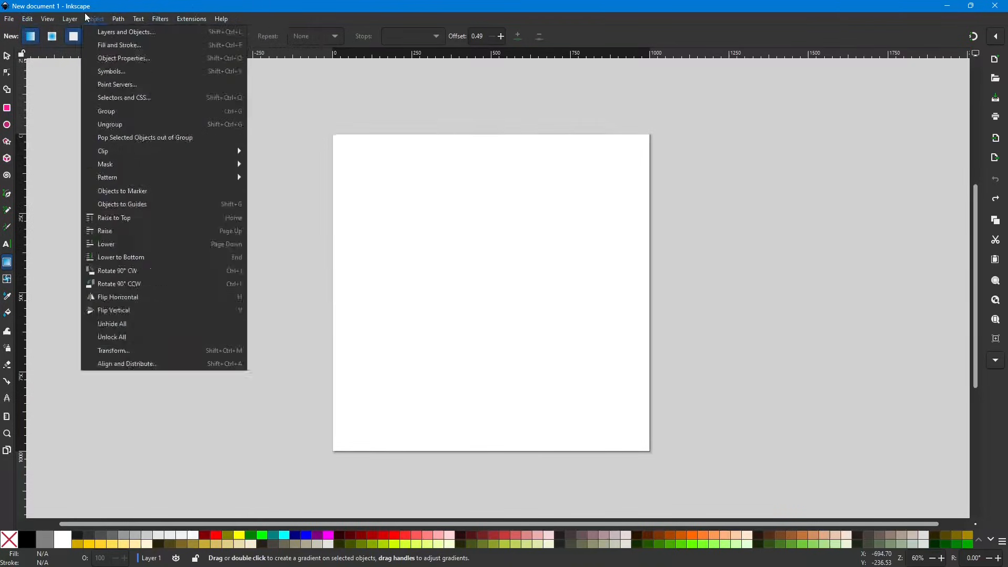
mouse_move(112, 21)
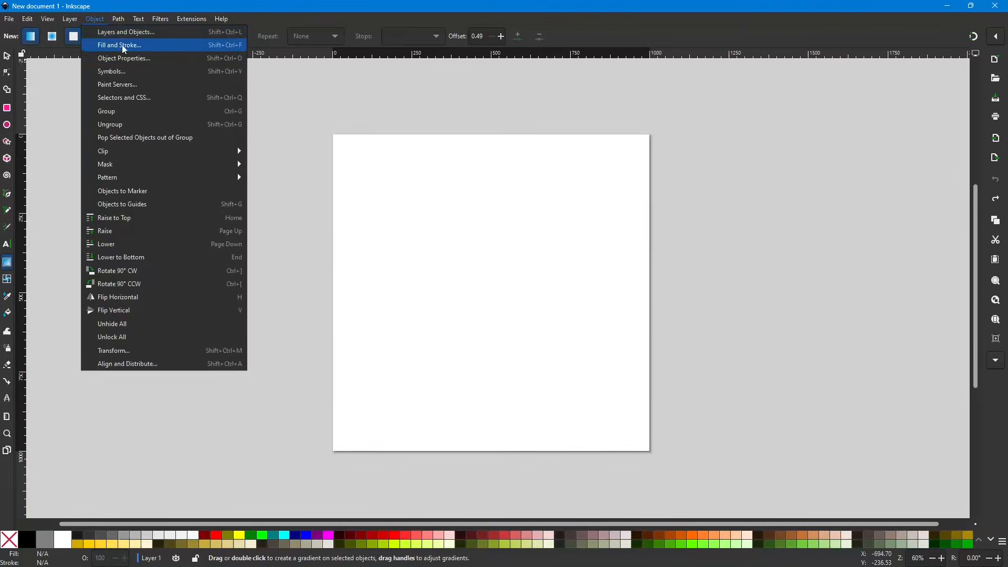
left_click(289, 128)
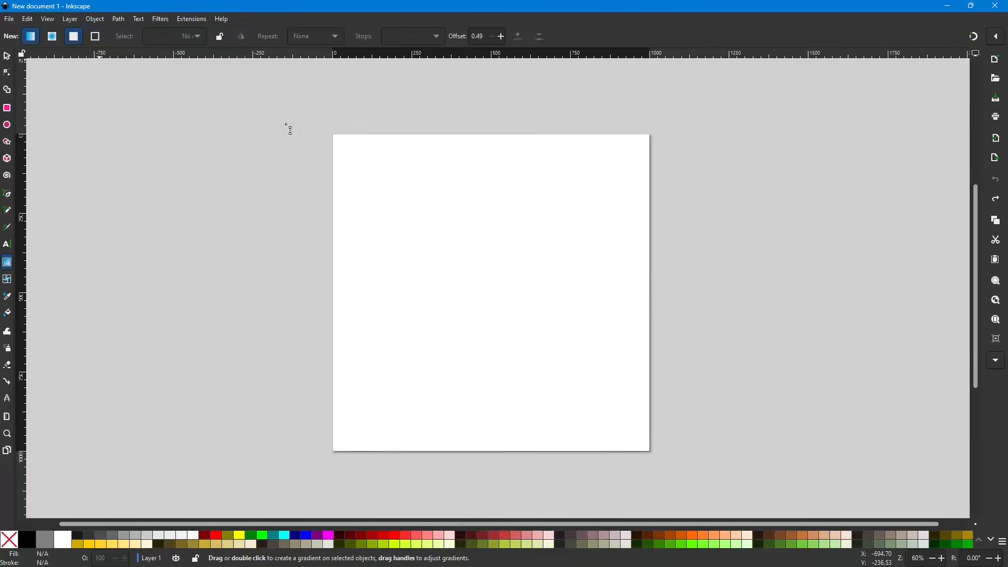
Show the Layers and Objects dialog and widen its dock towards the canvas.
left_click(996, 361)
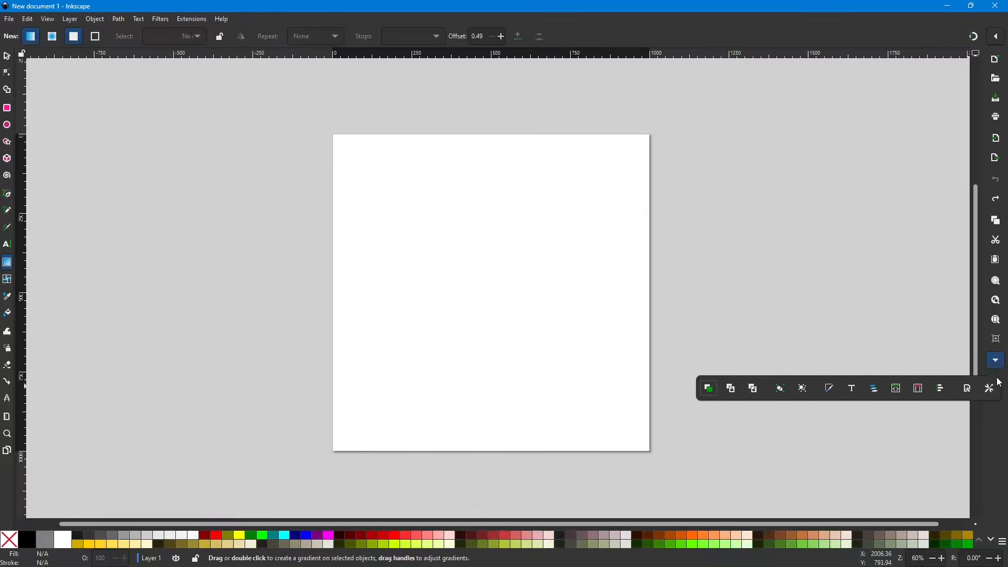
left_click(874, 389)
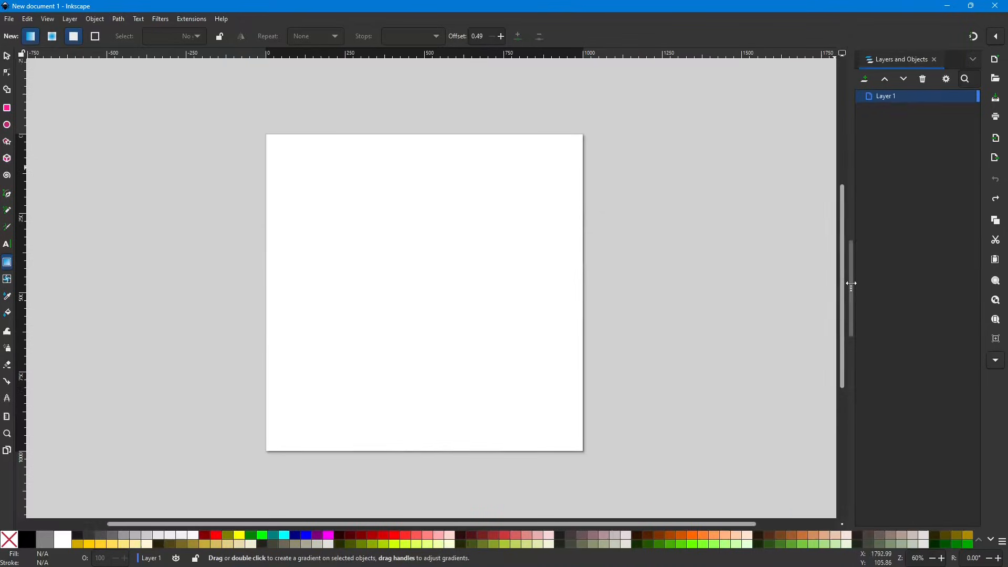
left_click_drag(850, 282, 764, 284)
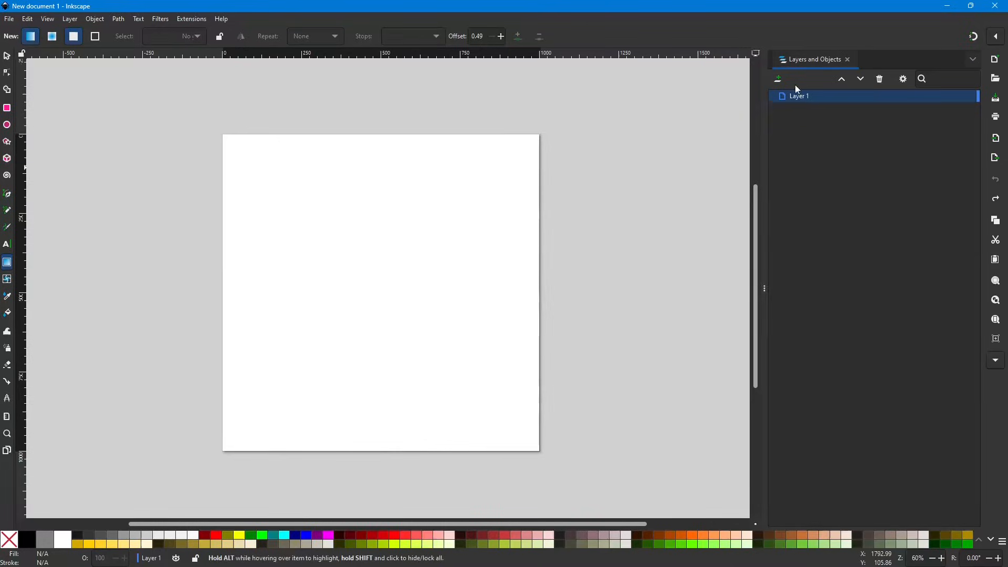
mouse_move(791, 100)
Add the Fill and Stroke dialog alongside Layers and Objects and make the dock slightly narrower.
left_click(995, 362)
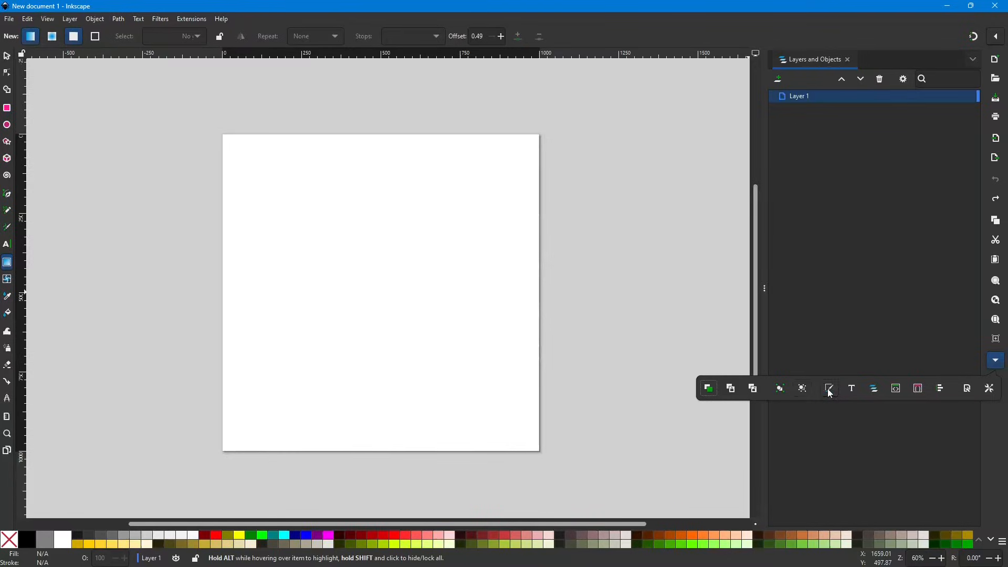
left_click(882, 203)
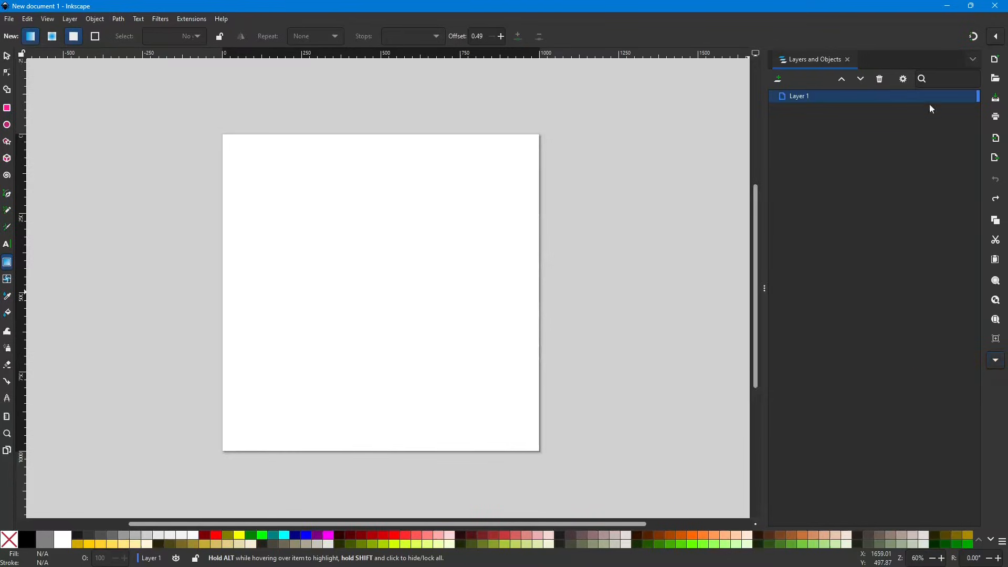
left_click(970, 58)
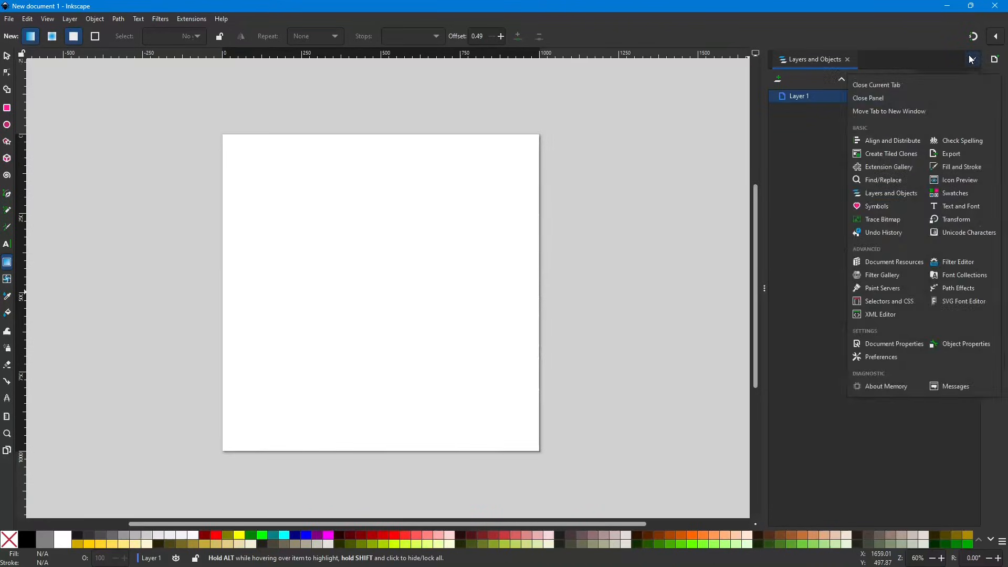
left_click(954, 167)
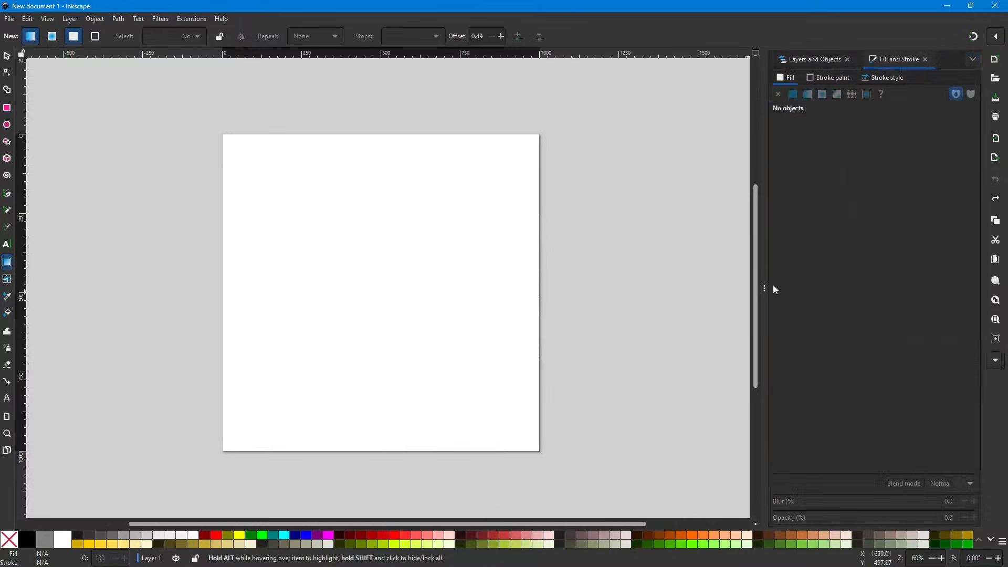
mouse_move(765, 288)
left_mouse_down()
mouse_move(796, 289)
mouse_move(779, 289)
left_mouse_up()
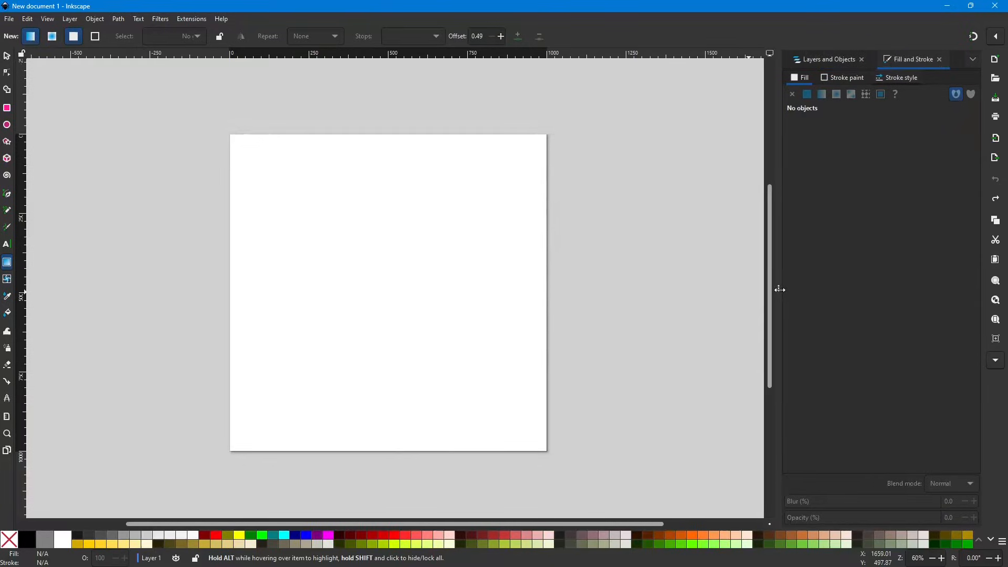
Look at the docked Layers and Objects and Fill and Stroke dialogs in turn, finishing on Fill and Stroke.
left_click(833, 57)
left_click(907, 60)
left_click(824, 57)
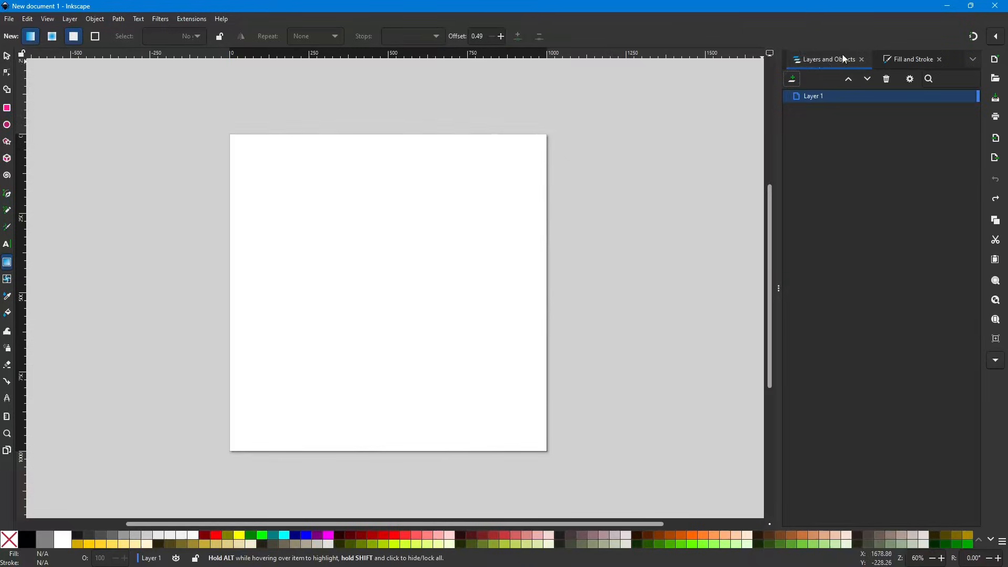
left_click(903, 59)
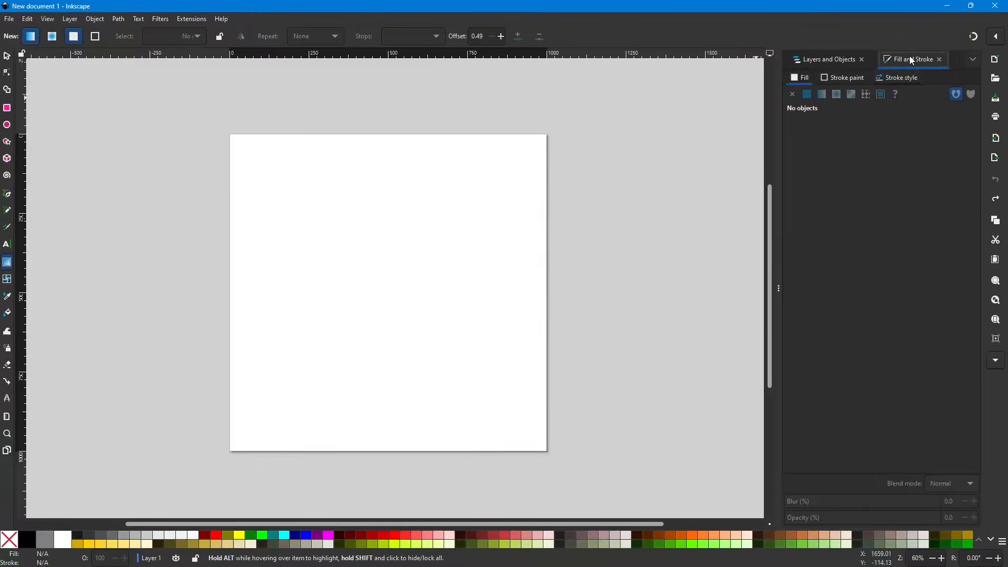
left_click(828, 62)
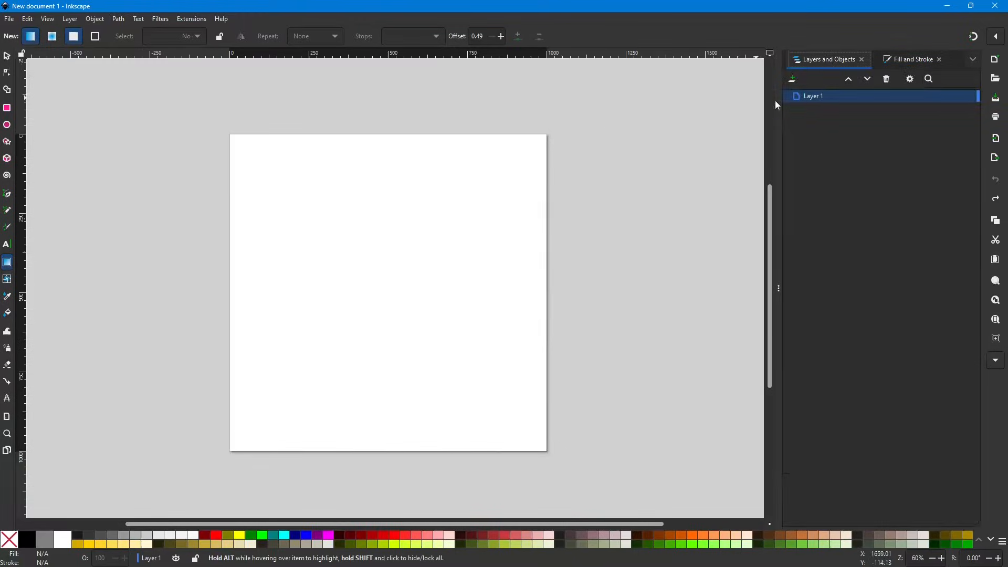
left_click(908, 62)
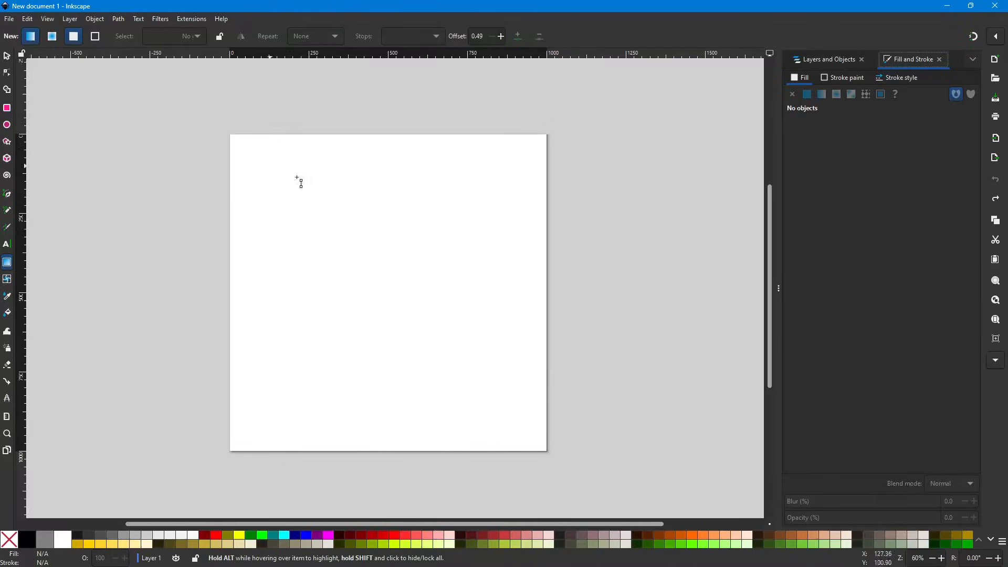
Draw a red rectangle about 772 by 410 px with no rounded corners across the middle of the page.
left_click(7, 108)
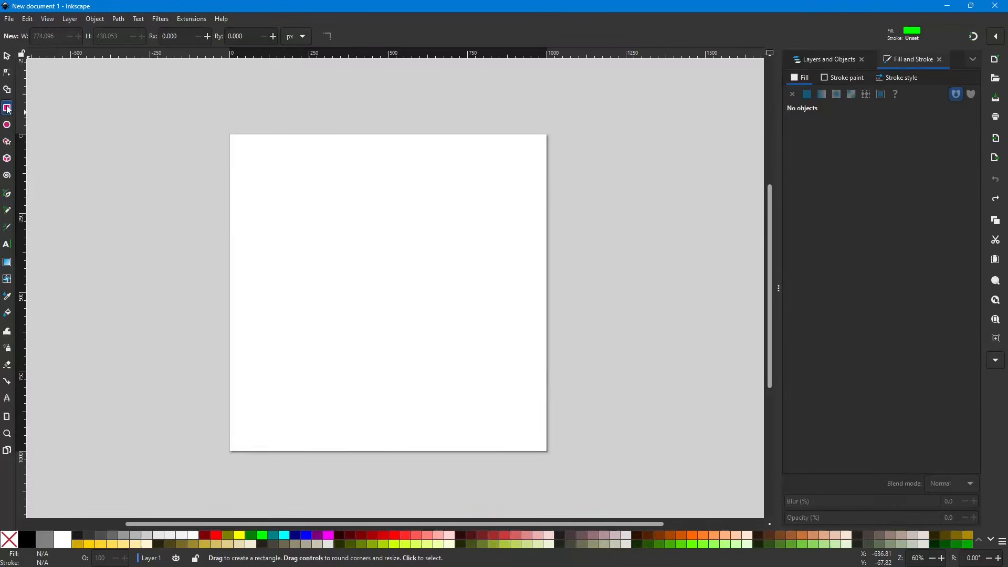
left_click(7, 58)
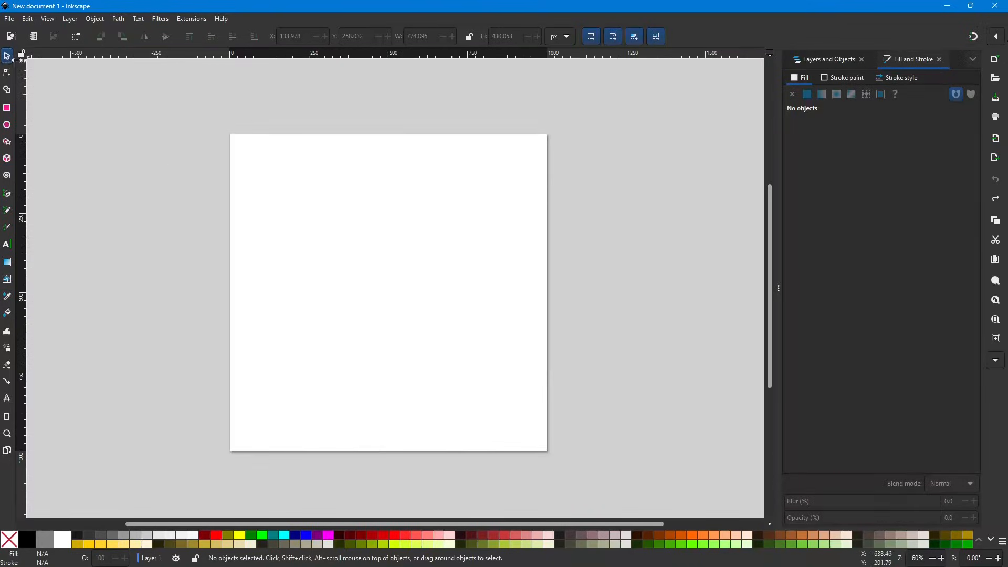
left_click(8, 109)
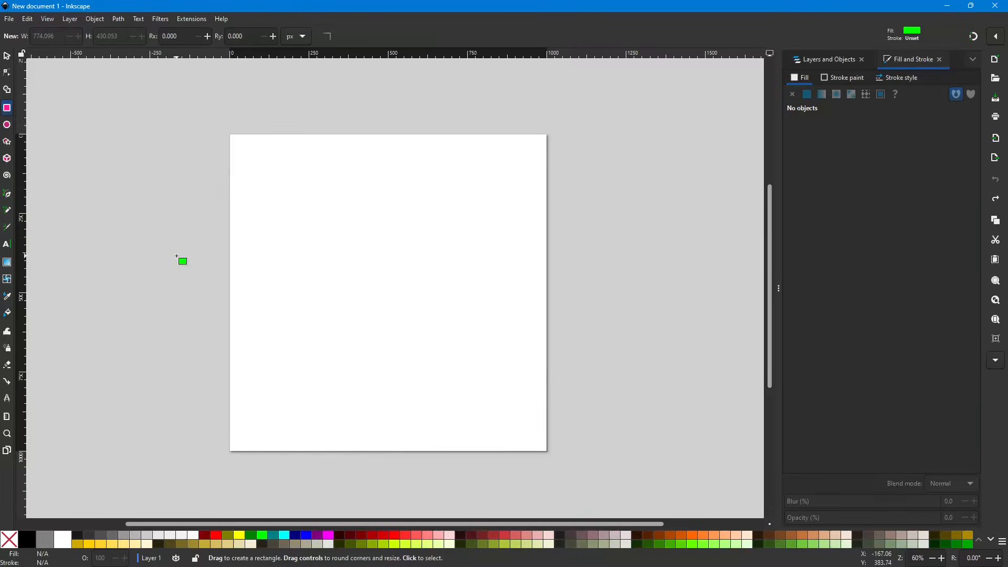
left_click(218, 537)
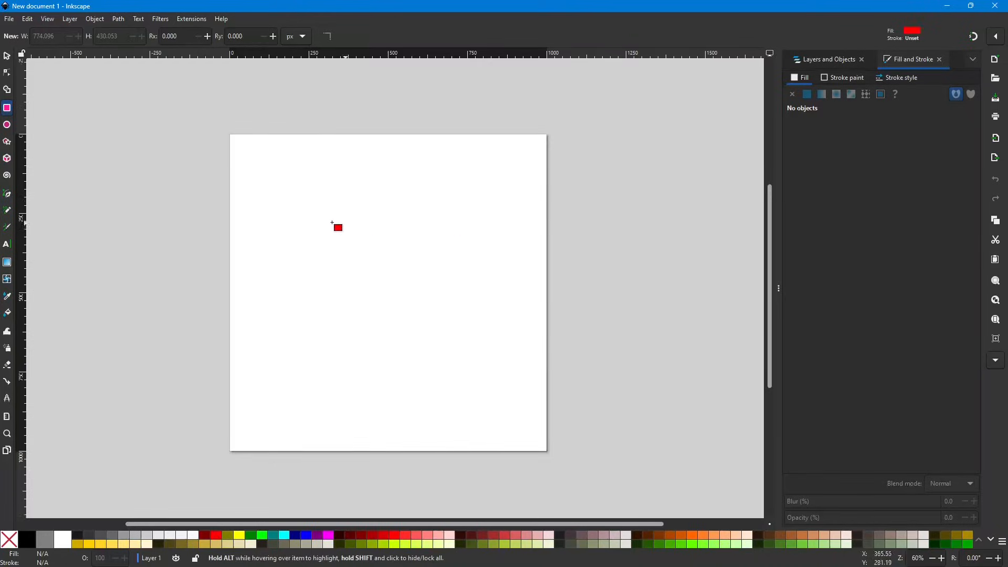
mouse_move(266, 206)
left_mouse_down()
mouse_move(320, 278)
mouse_move(512, 337)
left_mouse_up()
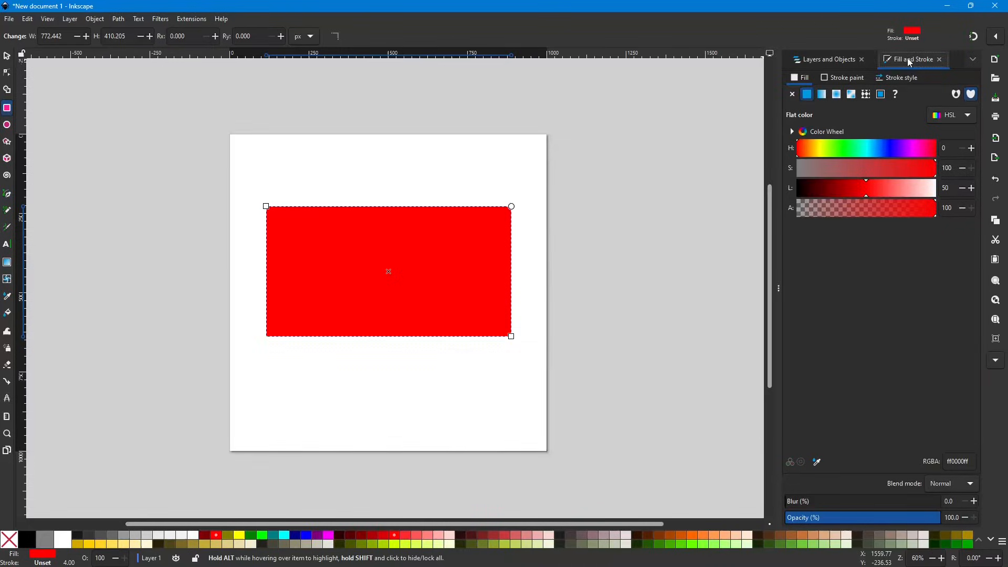
left_click(218, 537)
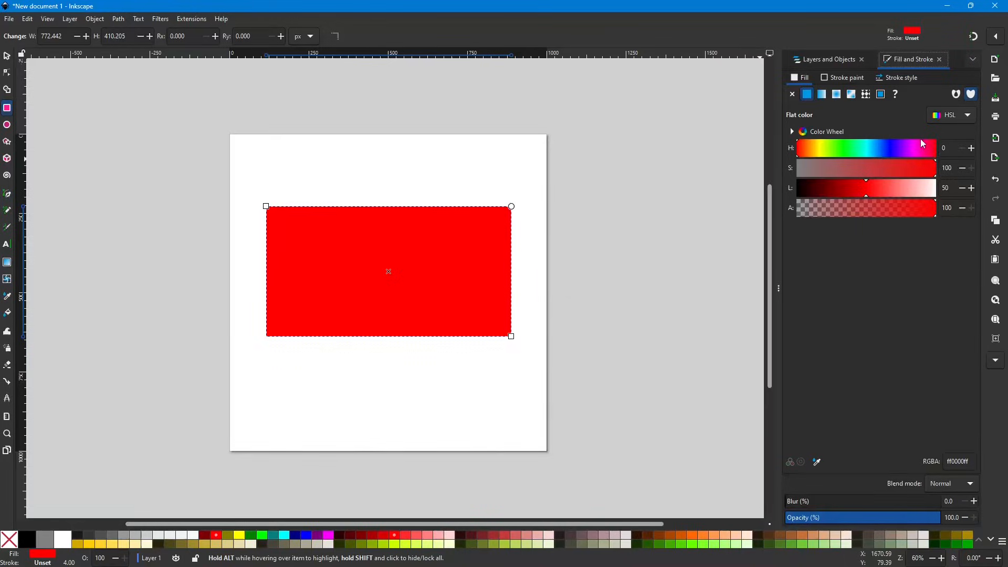
Compare the HSL and RGB color models for the rectangle's flat fill, finishing with HSL selected.
left_click(969, 115)
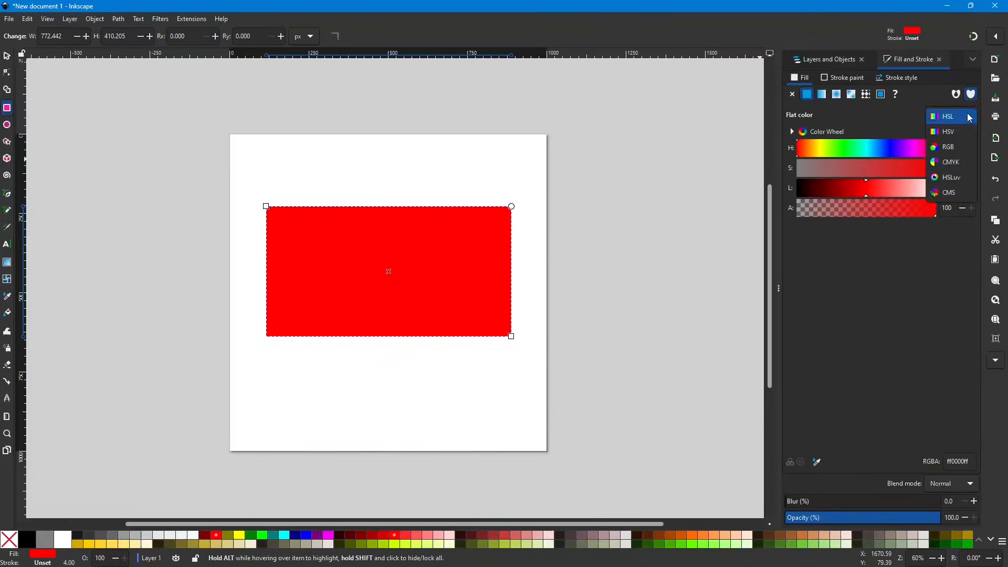
left_click(953, 115)
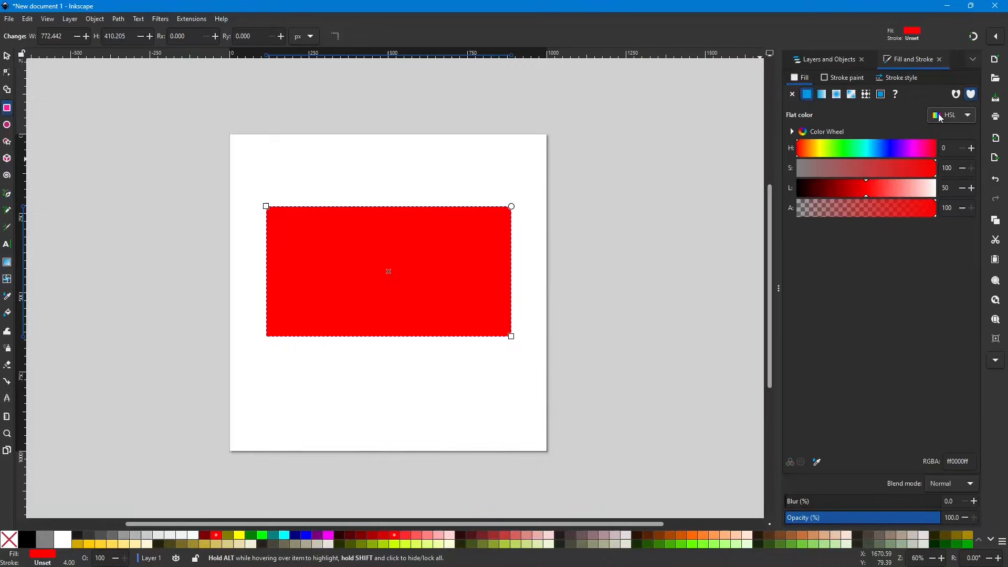
left_click(969, 116)
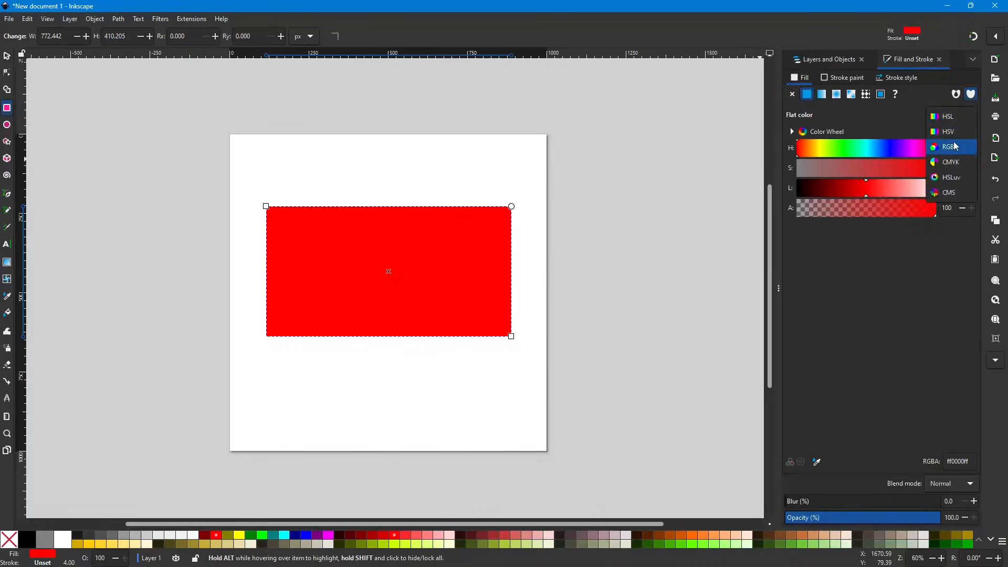
left_click(954, 147)
left_click(969, 116)
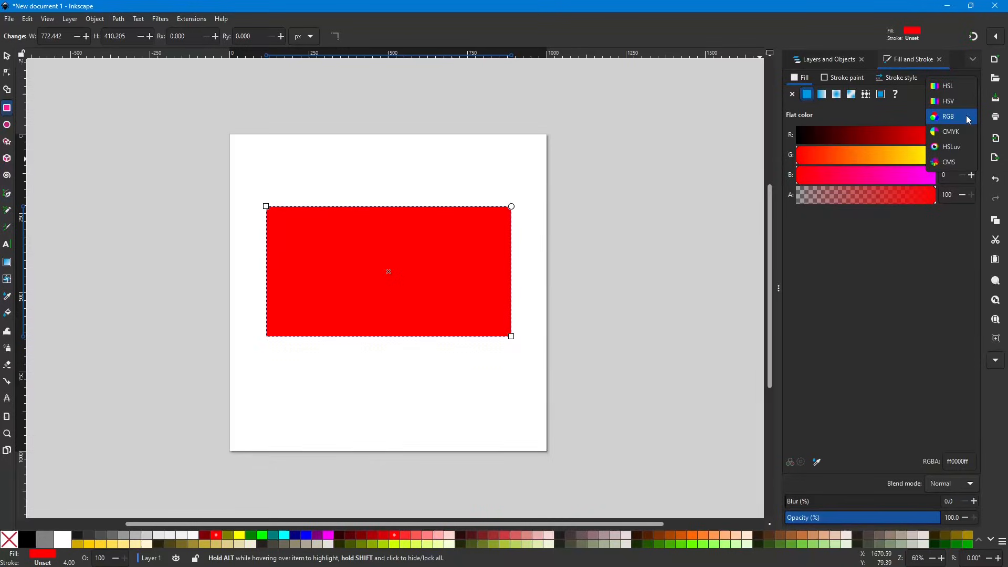
left_click(952, 87)
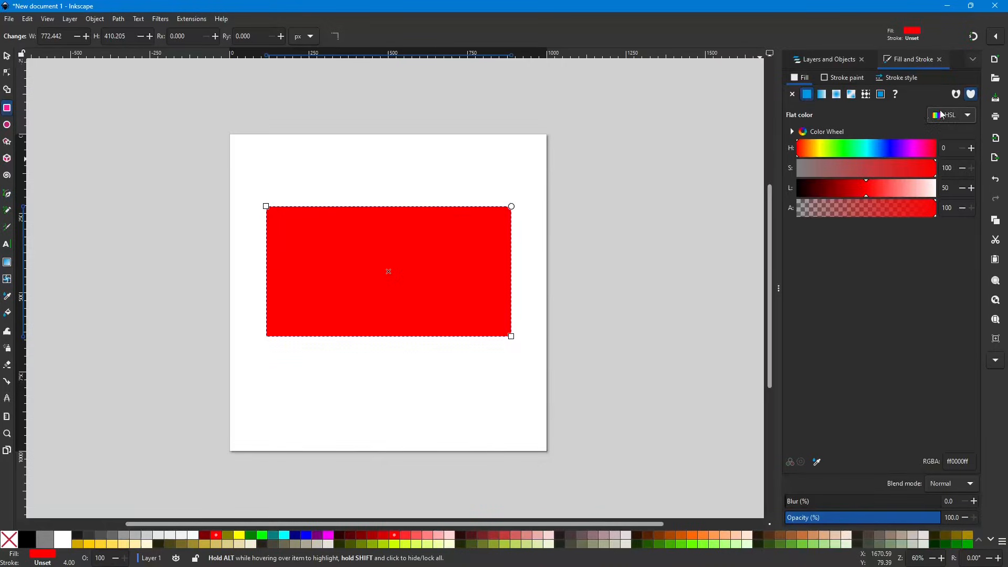
left_click(968, 114)
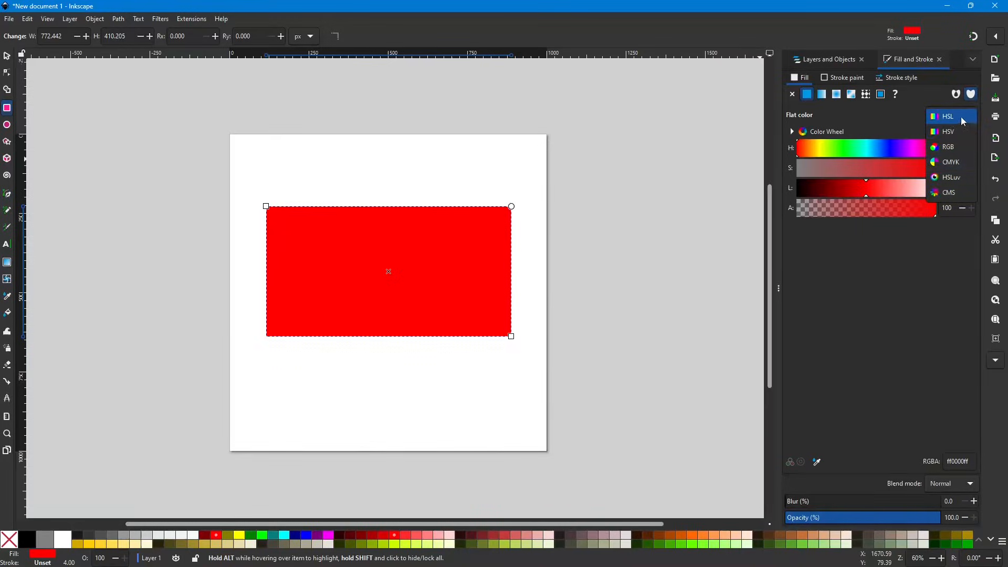
left_click(954, 118)
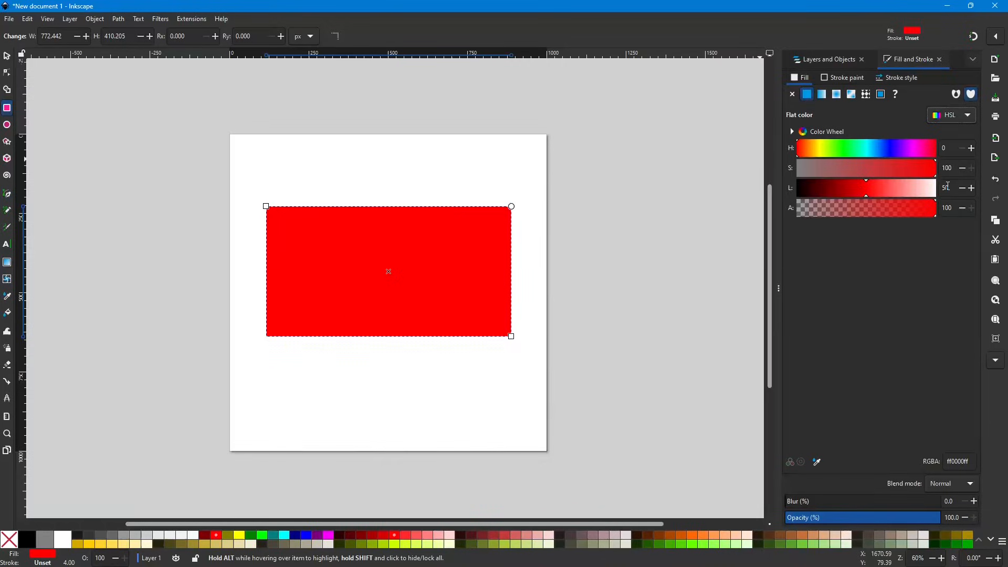
left_click(968, 118)
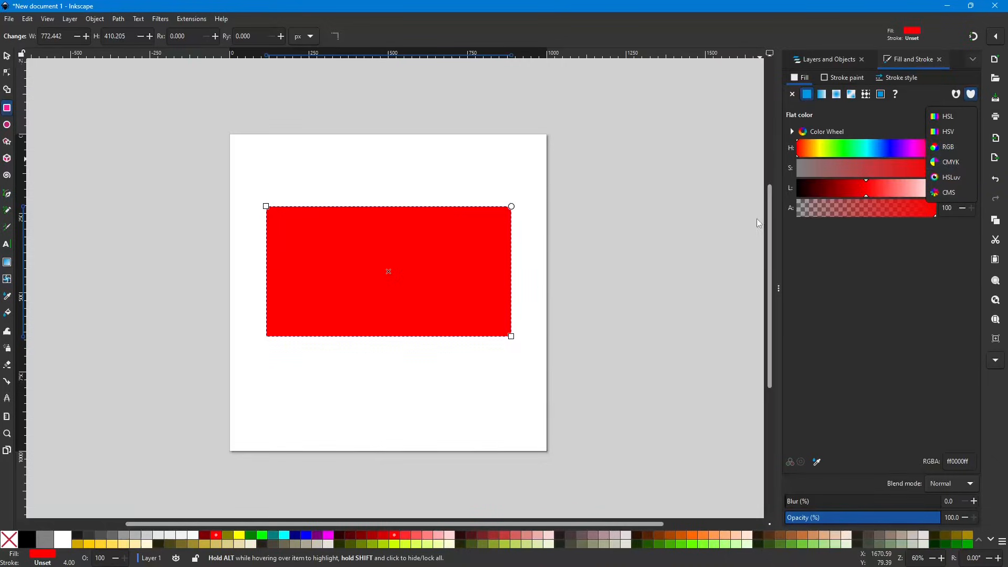
left_click(960, 147)
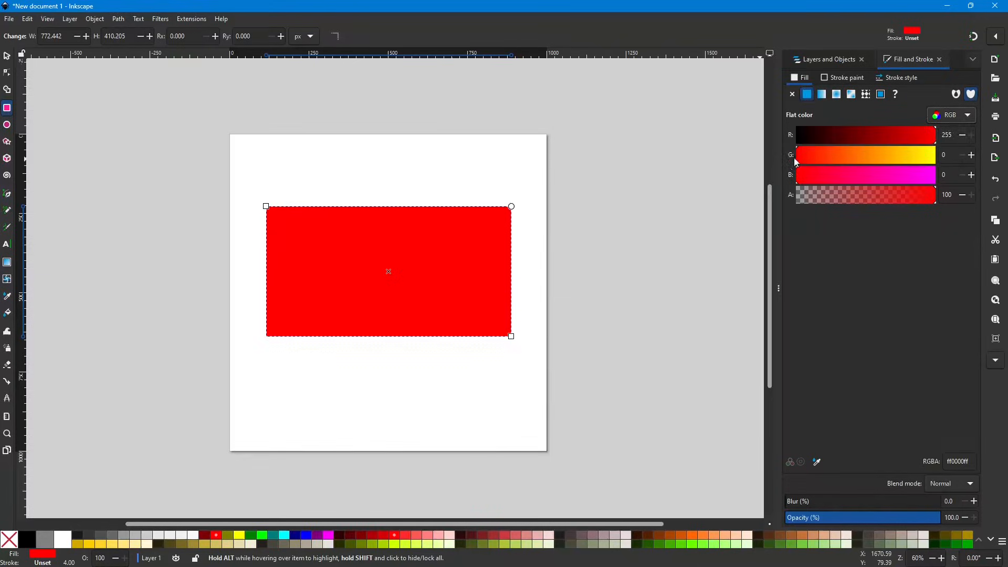
left_click(970, 118)
left_click(960, 120)
left_click(969, 117)
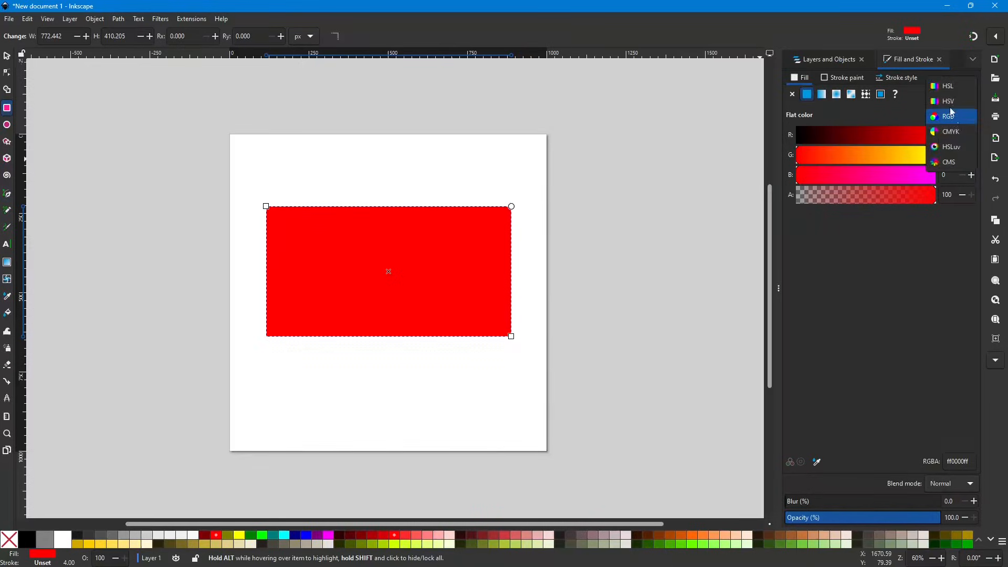
left_click(951, 92)
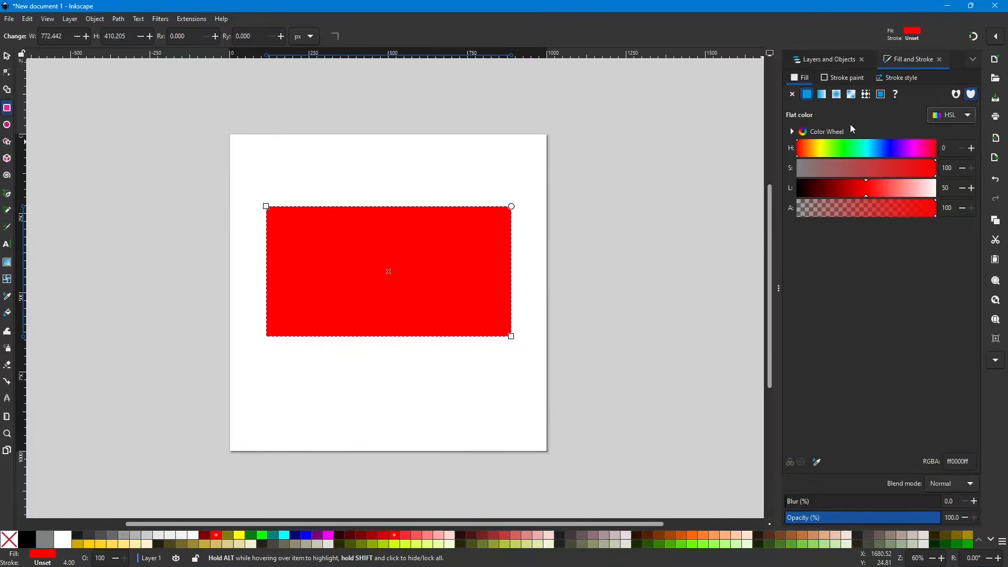
Expand the color wheel for the rectangle's fill to view it and leave it collapsed.
left_click(792, 132)
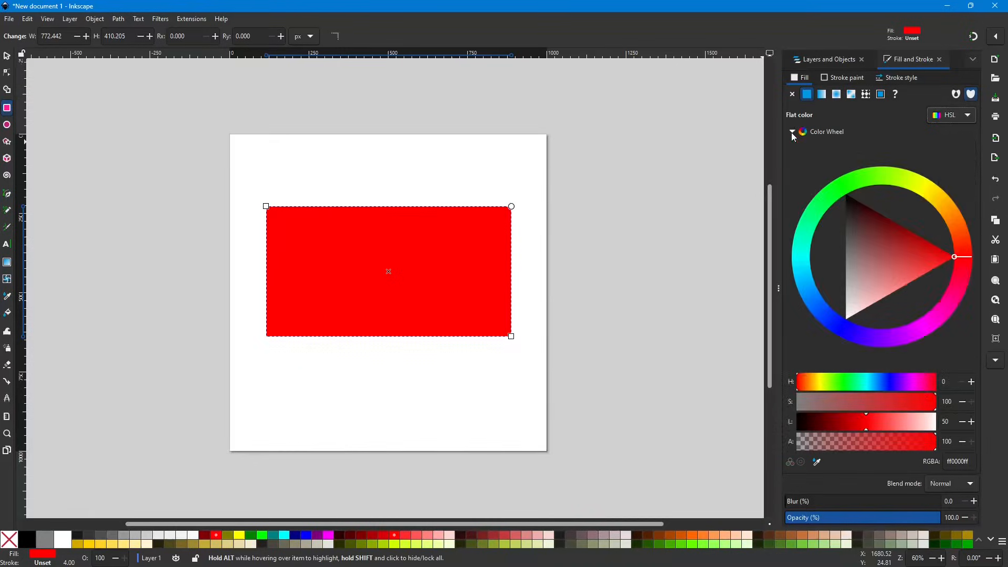
left_click(792, 132)
left_click(792, 132)
left_click(792, 132)
left_click(793, 131)
left_click(792, 131)
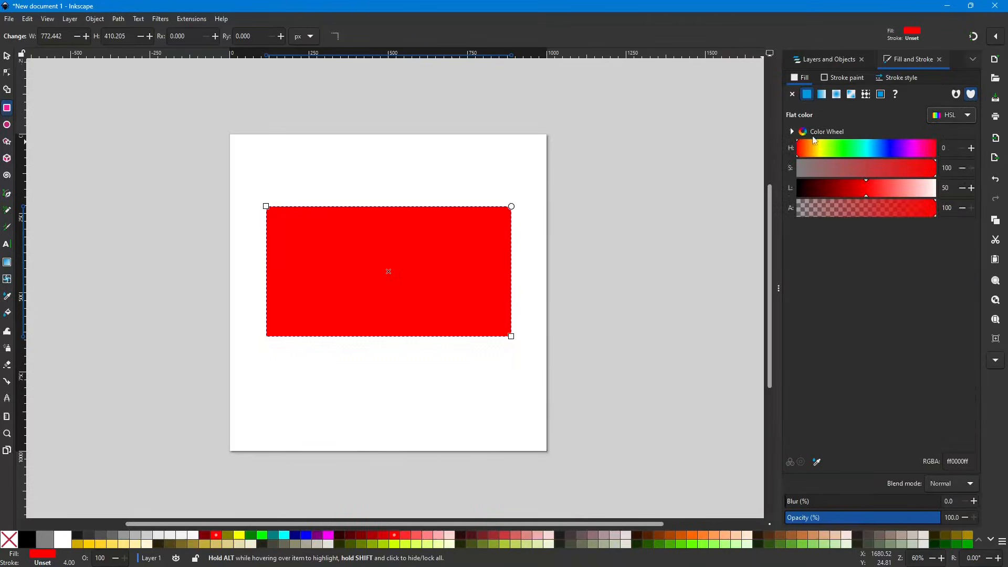
View the color wheel for the rectangle's fill, collapse it, and nudge the lightness slightly to give the fill color ff0202ff.
left_click(793, 132)
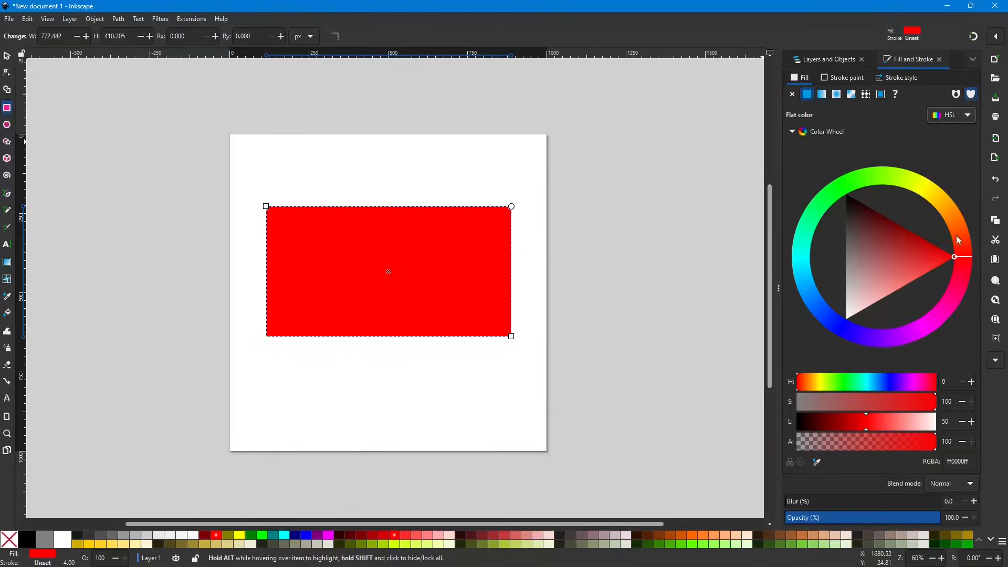
left_click(792, 132)
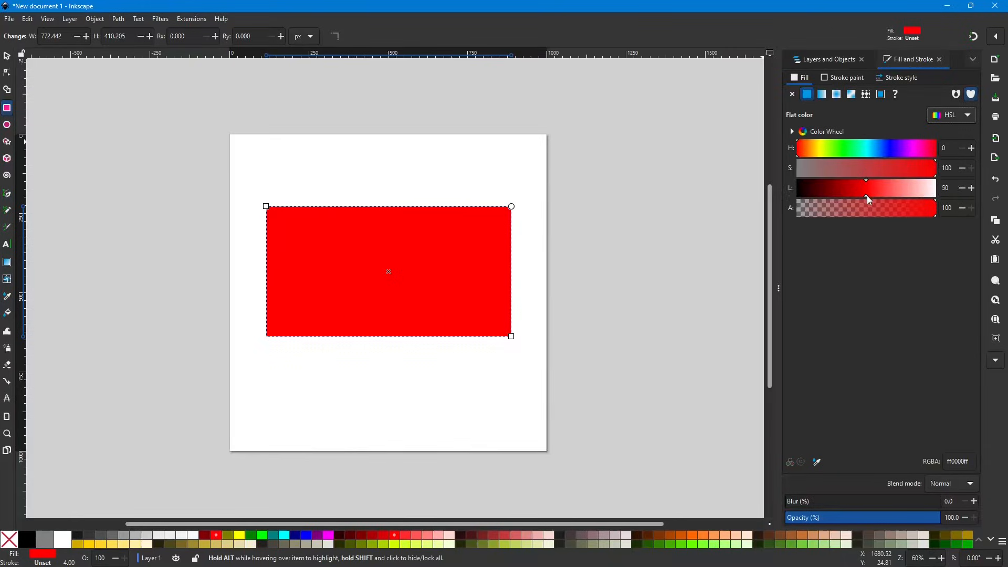
mouse_move(868, 196)
left_mouse_down()
mouse_move(922, 192)
mouse_move(826, 191)
mouse_move(927, 194)
mouse_move(834, 195)
mouse_move(906, 197)
mouse_move(867, 200)
left_mouse_up()
Try the Gradient tool's default linear gradient on the rectangle twice, undoing it each time to return to the flat fill.
left_click(7, 57)
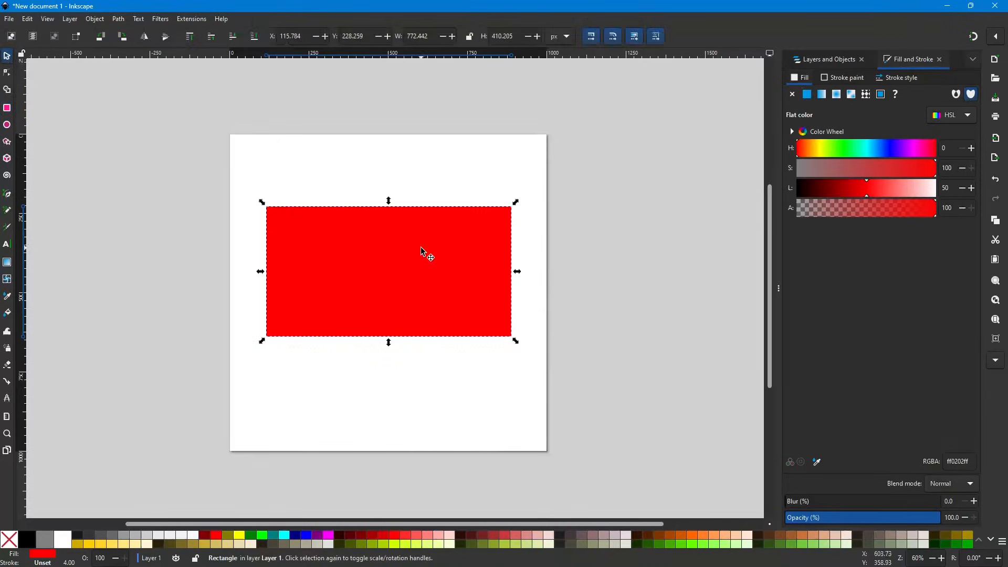
left_click(7, 263)
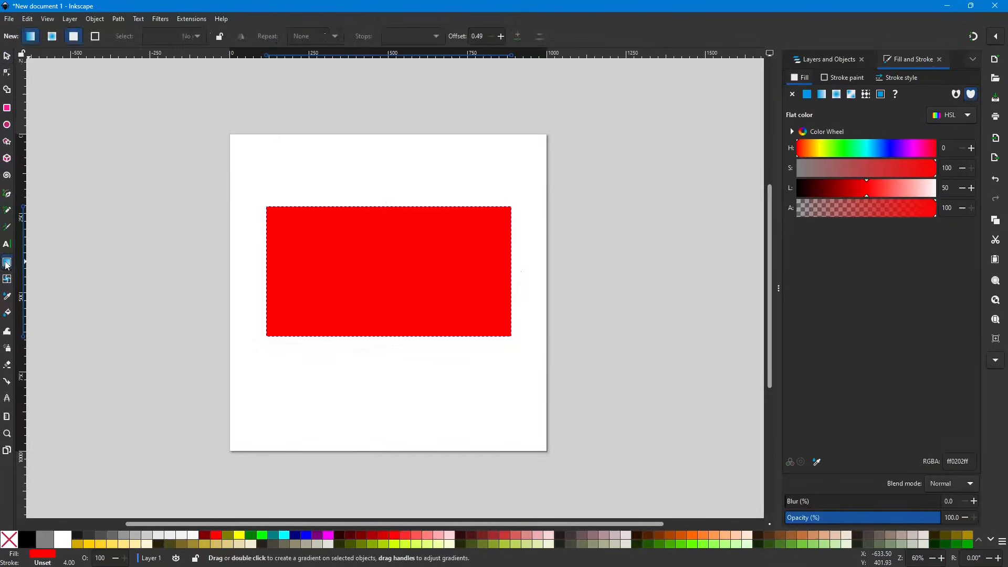
double_click(415, 281)
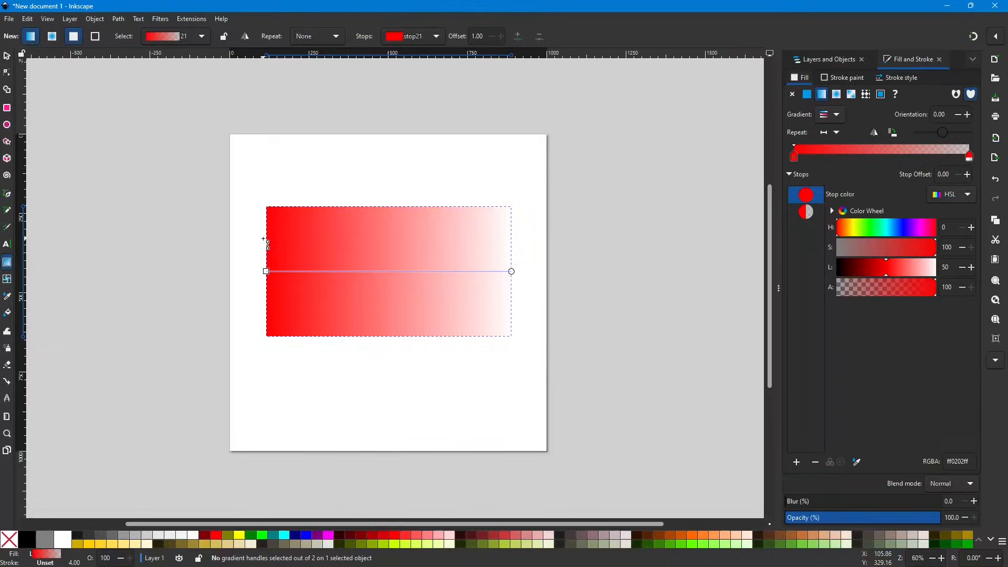
key("ctrl+z")
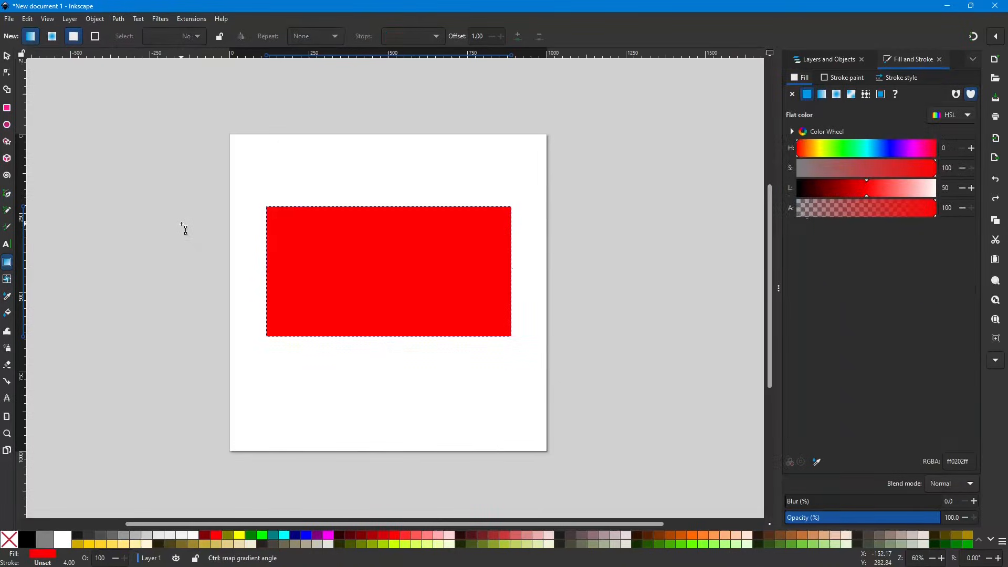
left_click(7, 56)
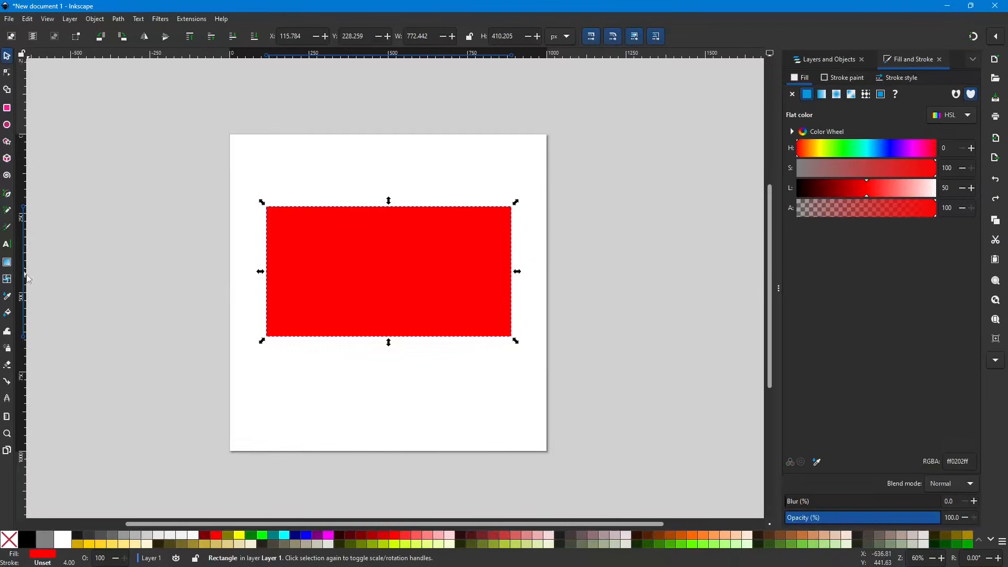
left_click(9, 264)
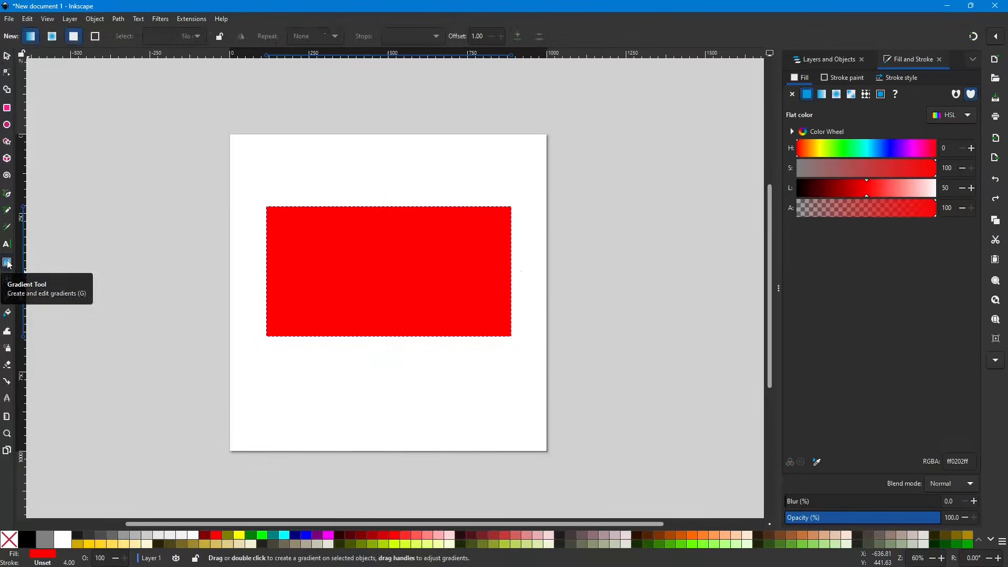
double_click(357, 266)
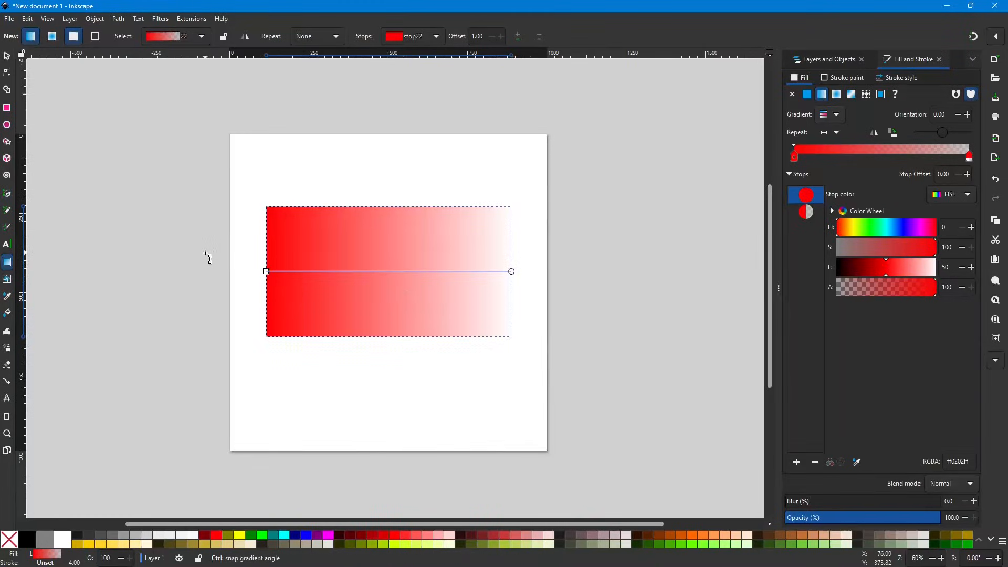
key("ctrl+z")
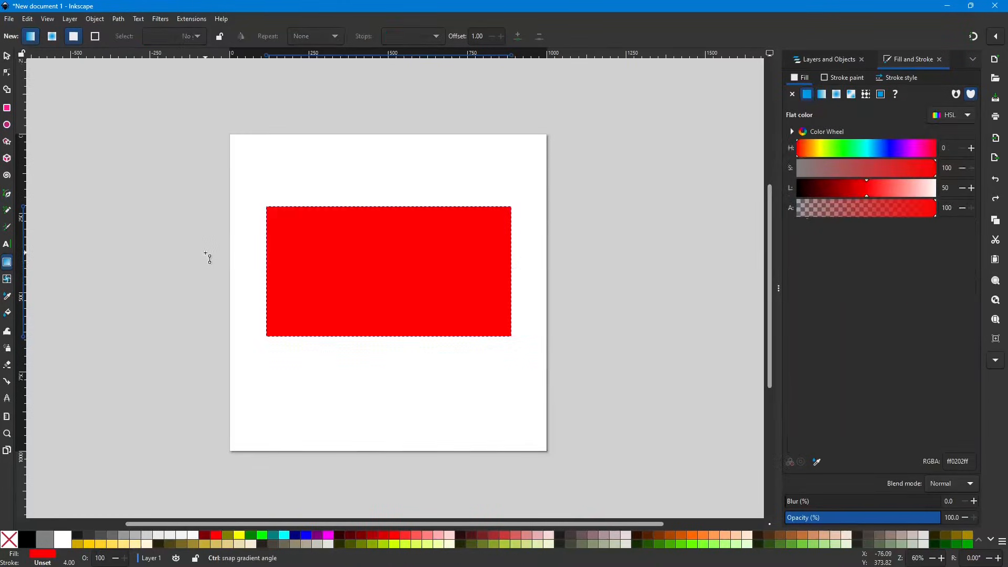
left_click(7, 56)
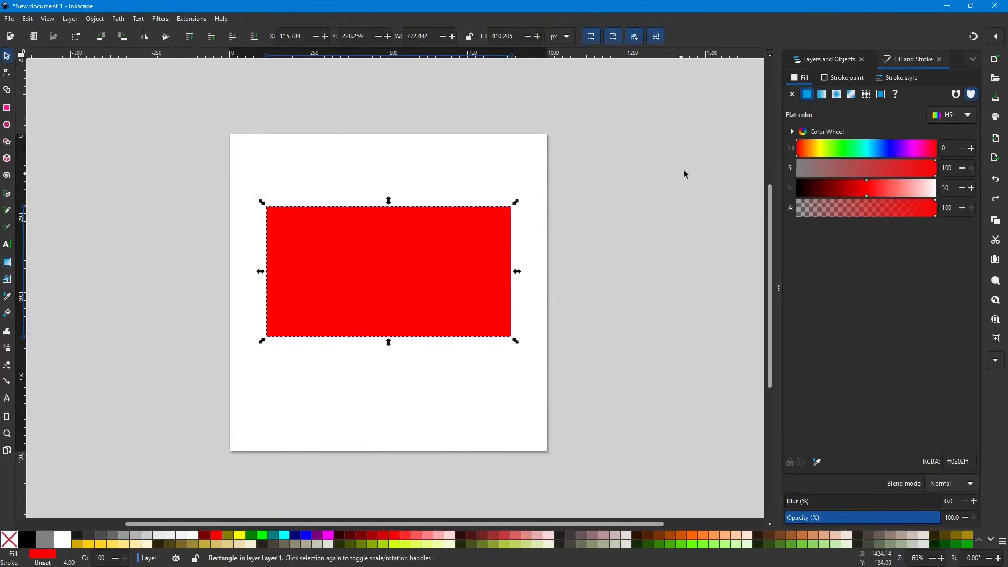
Change the rectangle's fill to a linear gradient and show its handles with the Gradient tool.
left_click(386, 287)
left_click(438, 273)
left_click(822, 95)
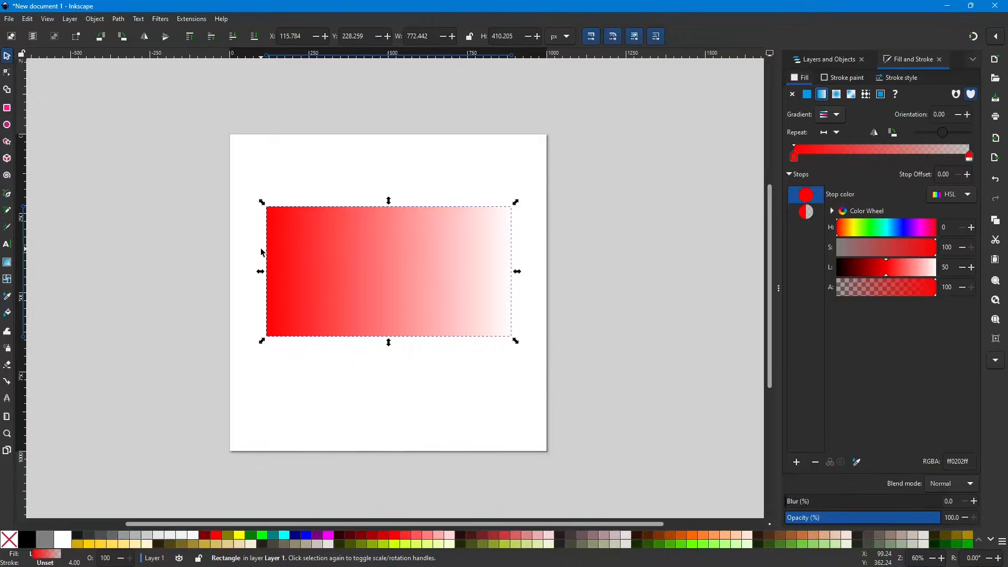
left_click(9, 265)
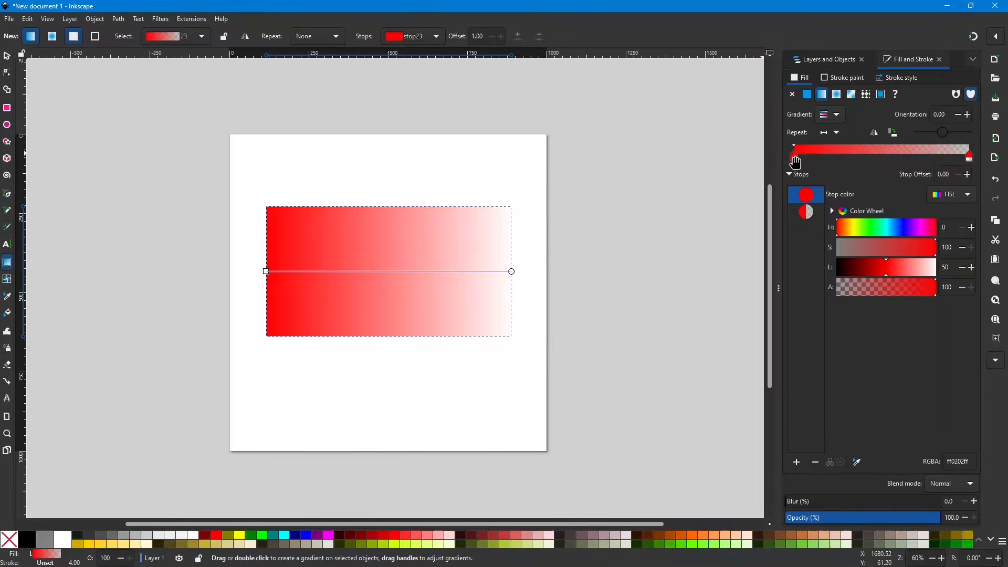
Slide the gradient's opaque red stop inward to a stop offset of 0.50.
mouse_move(794, 156)
left_mouse_down()
mouse_move(886, 156)
mouse_move(792, 157)
mouse_move(813, 157)
left_mouse_up()
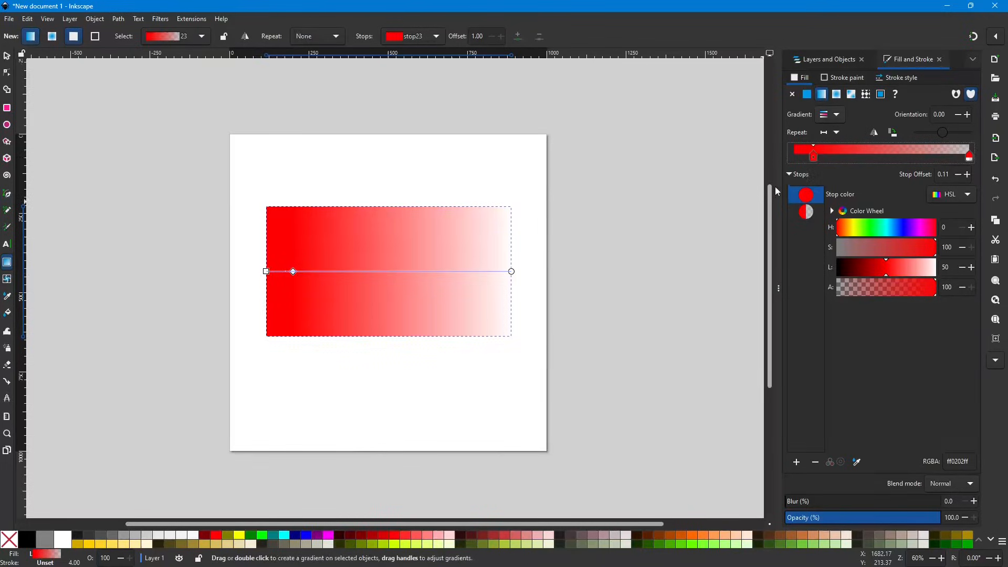
left_click_drag(812, 157, 879, 158)
left_click_drag(879, 157, 882, 158)
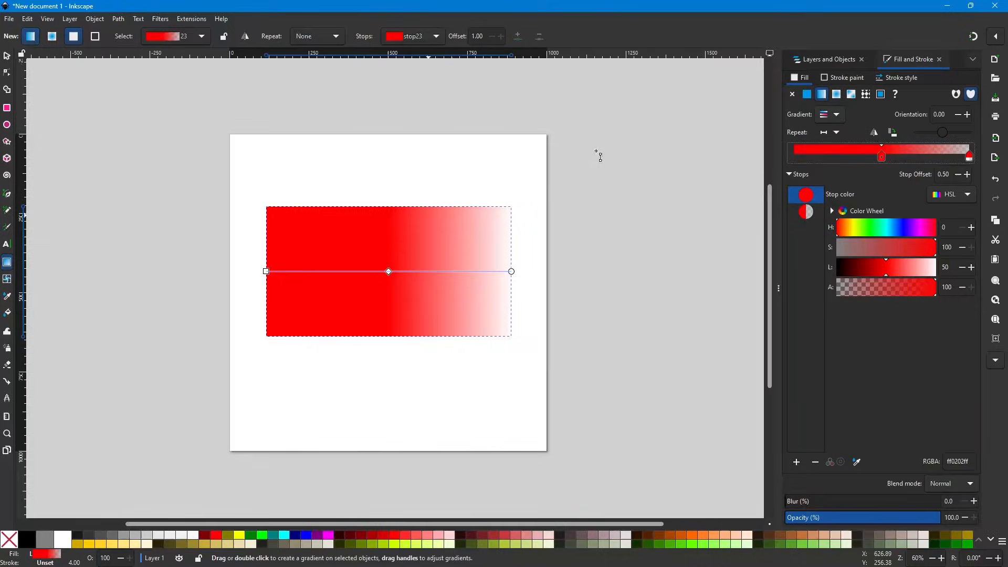
Lower the opaque red stop's offset in small increments to 0.25.
left_click(958, 175)
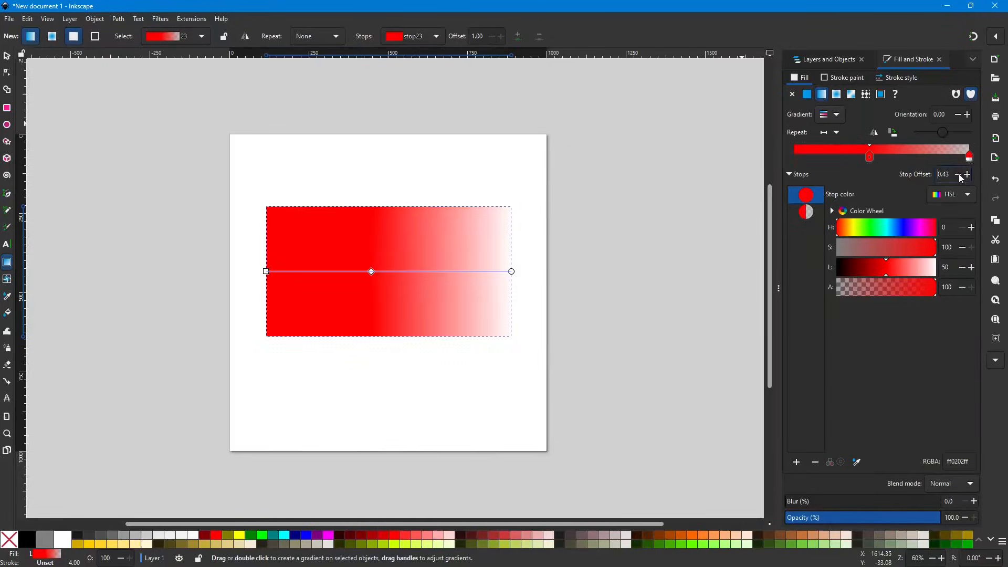
left_click(958, 175)
left_click(958, 174)
left_click(958, 174)
left_click(958, 175)
left_click(958, 175)
left_click(959, 174)
left_click(958, 175)
left_click(959, 175)
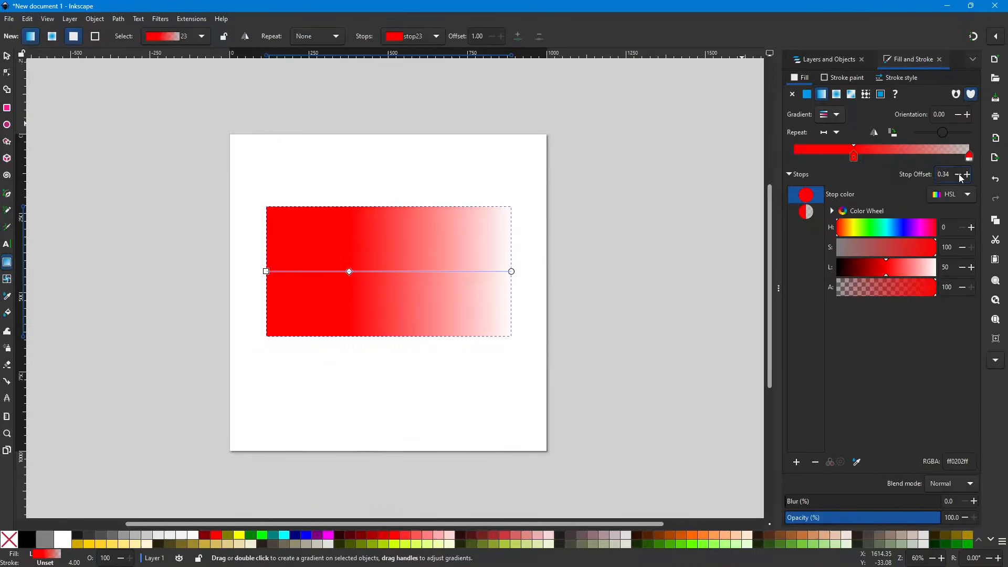
left_click(958, 175)
left_click(958, 175)
left_click(958, 174)
left_click(959, 175)
left_click(958, 174)
left_click(958, 175)
left_click(958, 174)
left_click(958, 175)
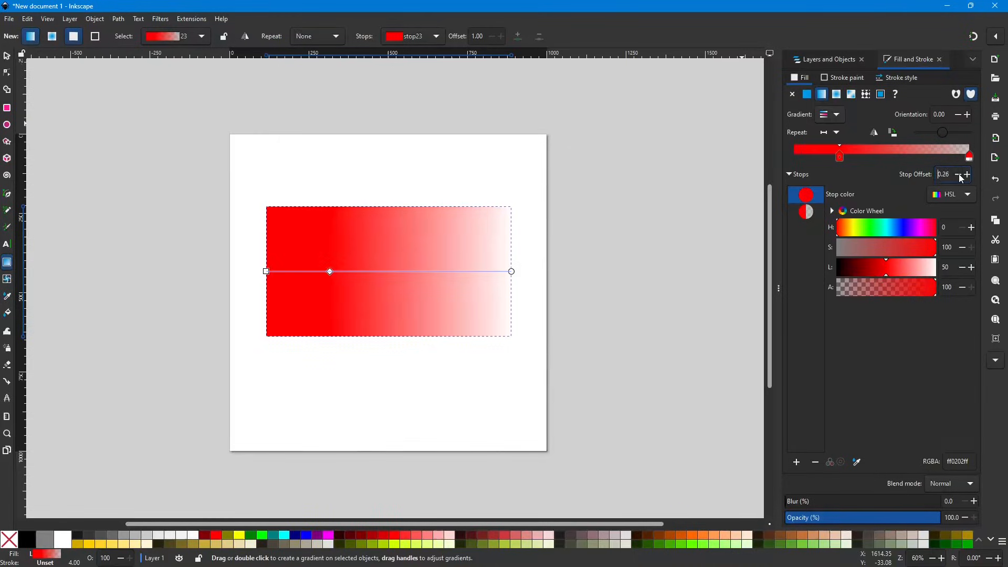
left_click(958, 175)
Select the gradient's transparent end stop and opaque red stop in turn to compare their markers, list entries and canvas handles.
left_click(969, 156)
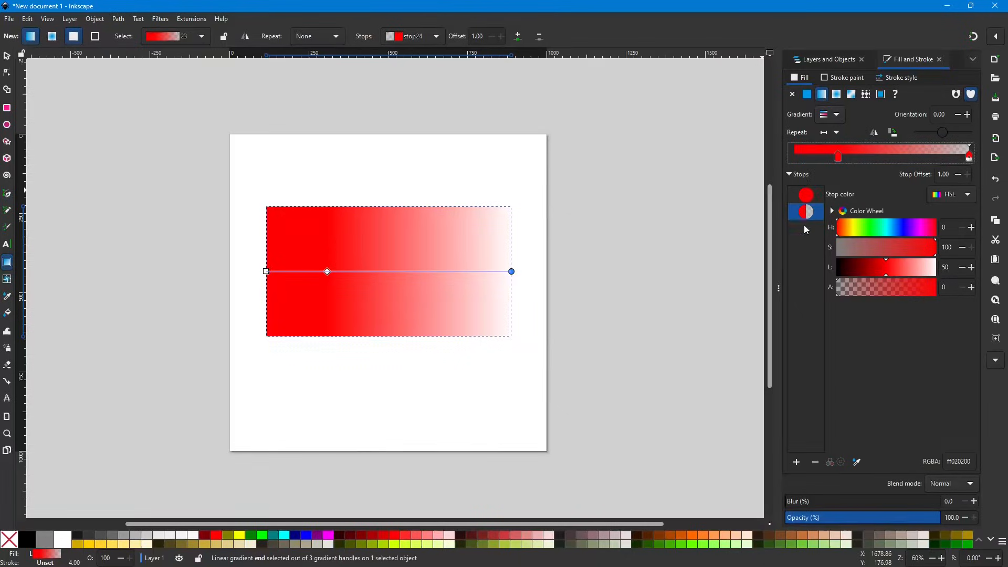
left_click(807, 197)
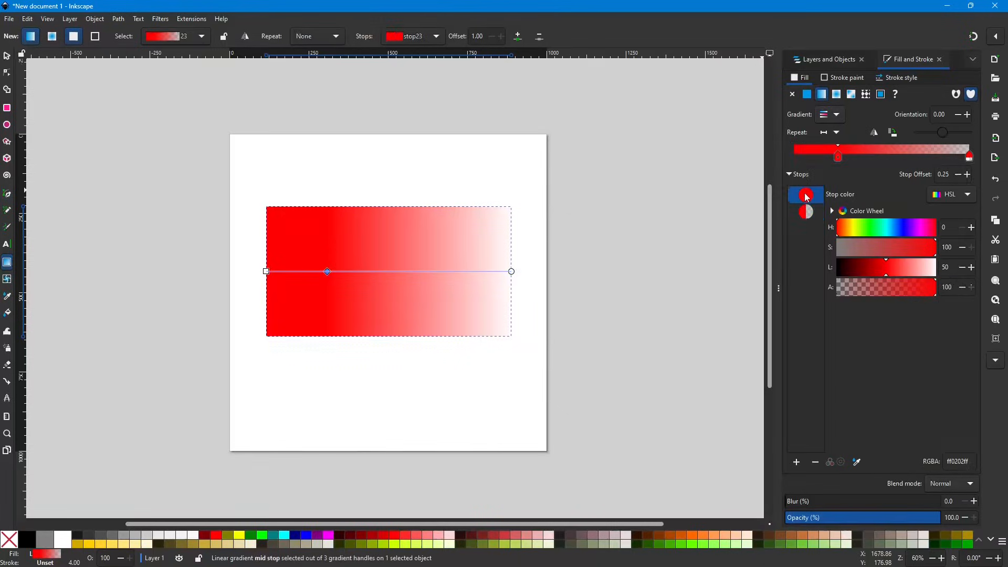
left_click(838, 157)
left_click(807, 198)
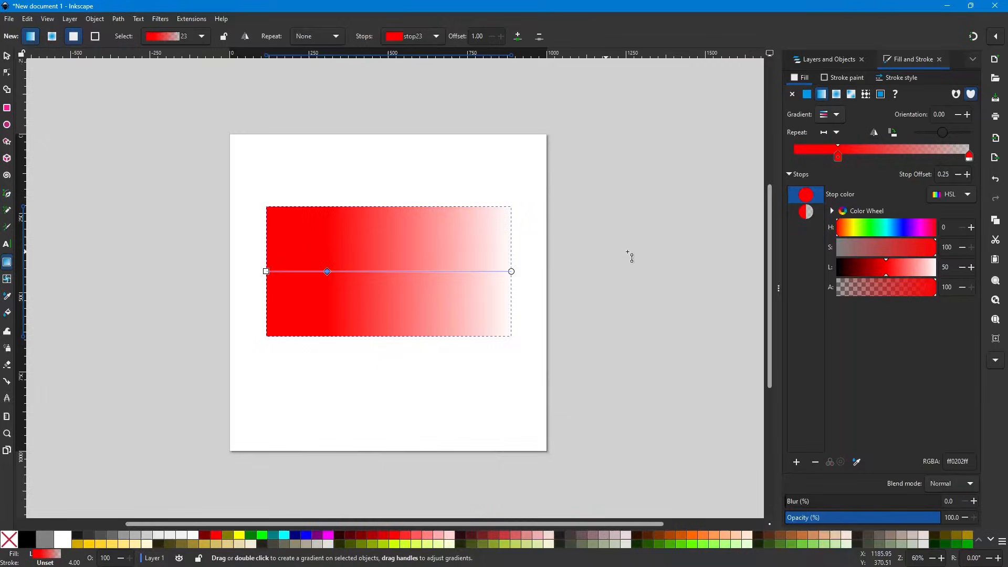
left_click(806, 212)
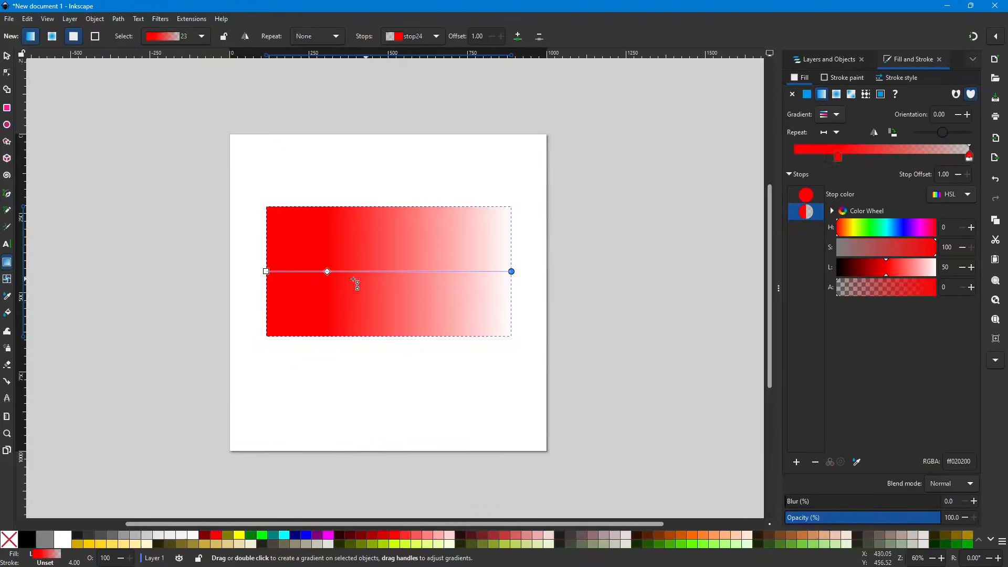
left_click(328, 271)
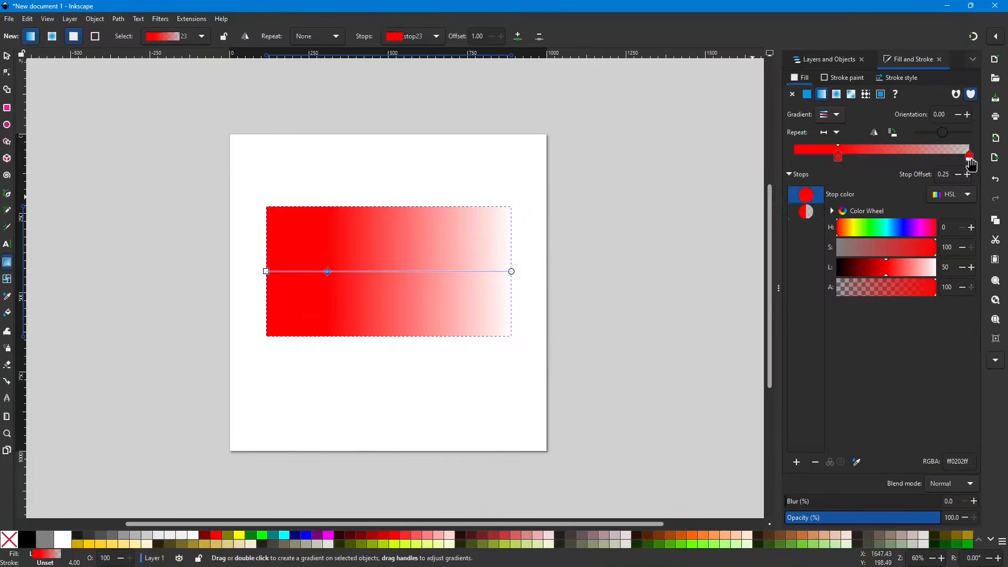
left_click(969, 153)
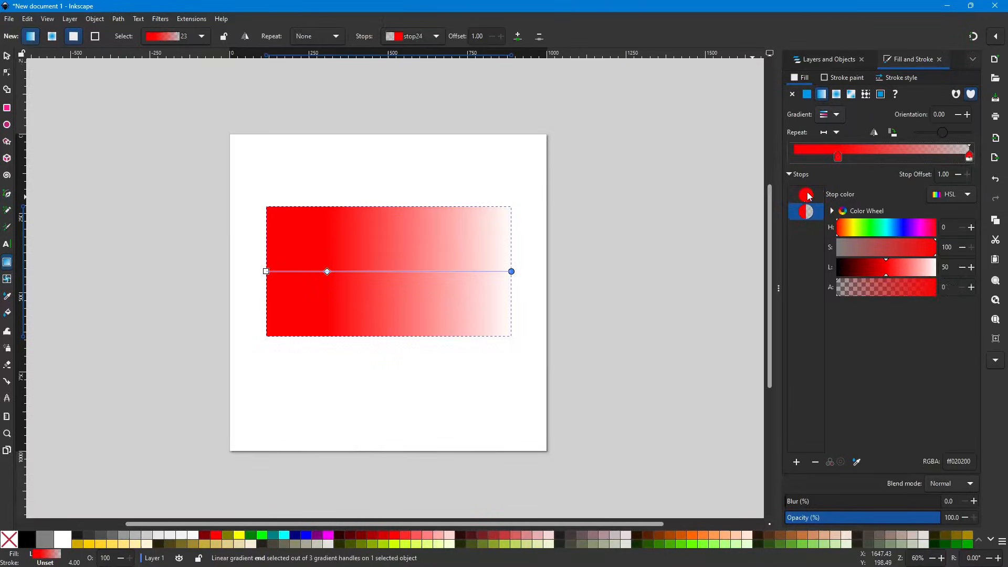
Try dark red 800000ff on the gradient's opaque stop, undo it, and move that stop to offset 0.00.
left_click(807, 195)
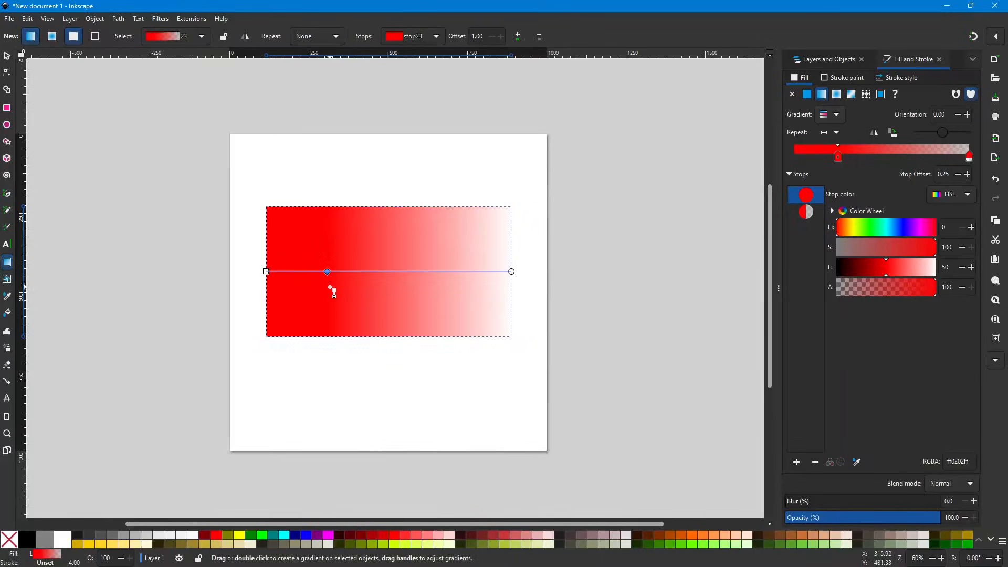
left_click(206, 537)
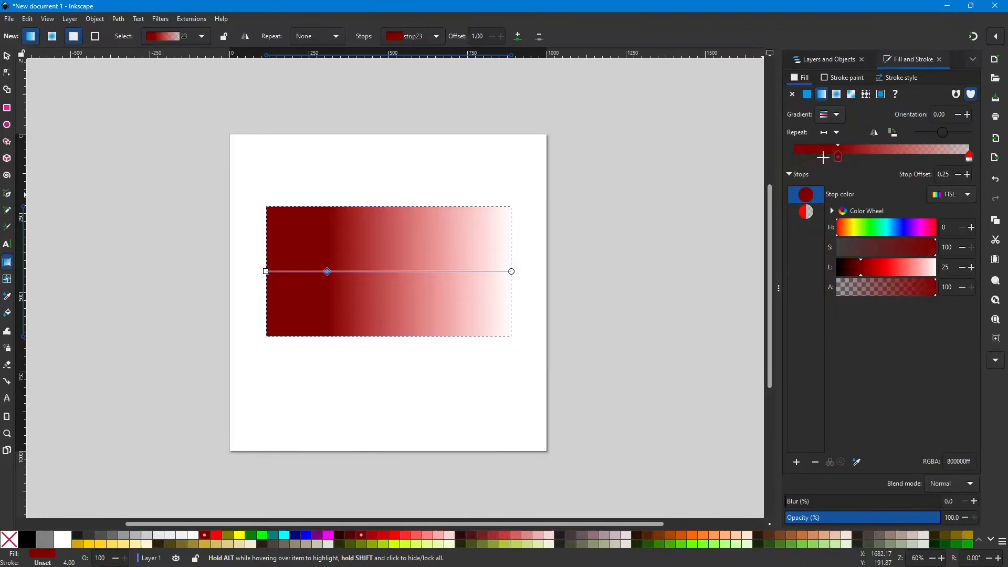
key("ctrl+z")
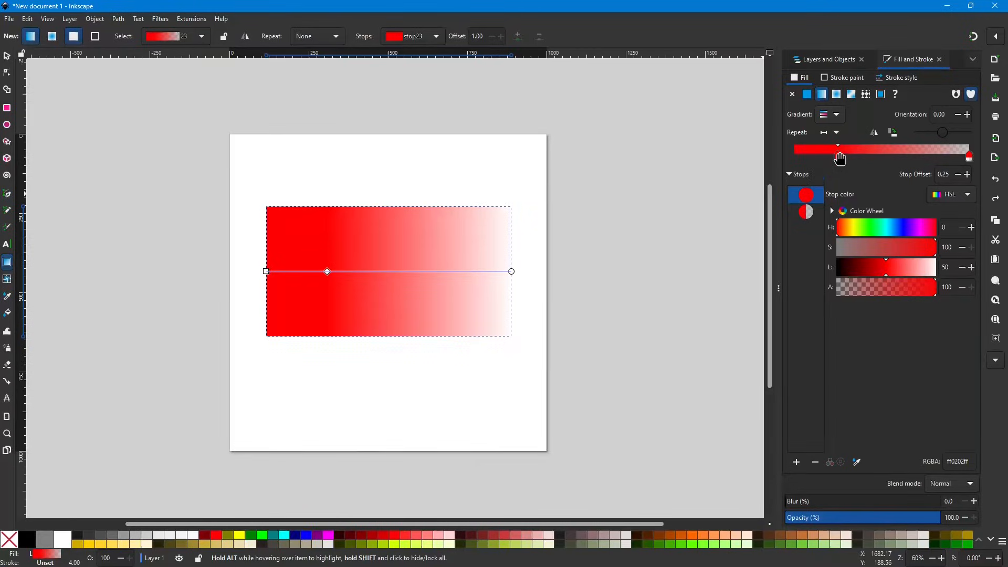
left_click_drag(840, 163, 721, 160)
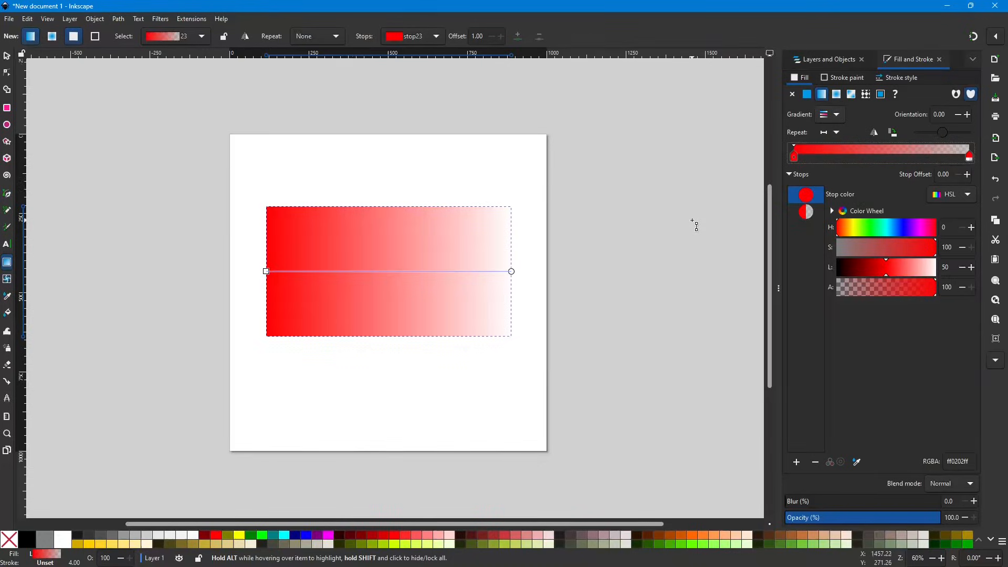
Add an intermediate stop to the gradient twice, at offsets of about 0.19 and 0.50, deleting each one again.
double_click(314, 272)
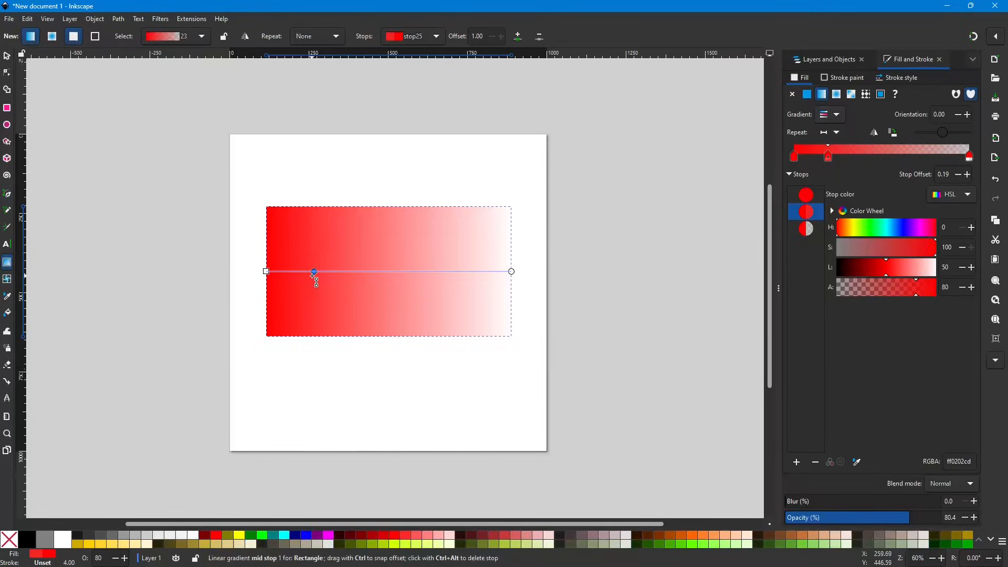
key("Delete")
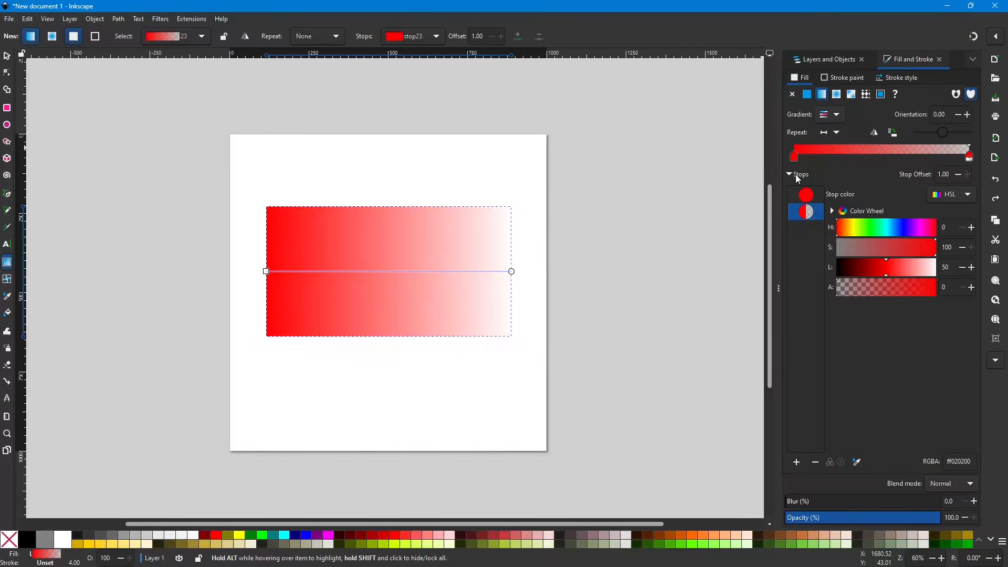
left_click(811, 198)
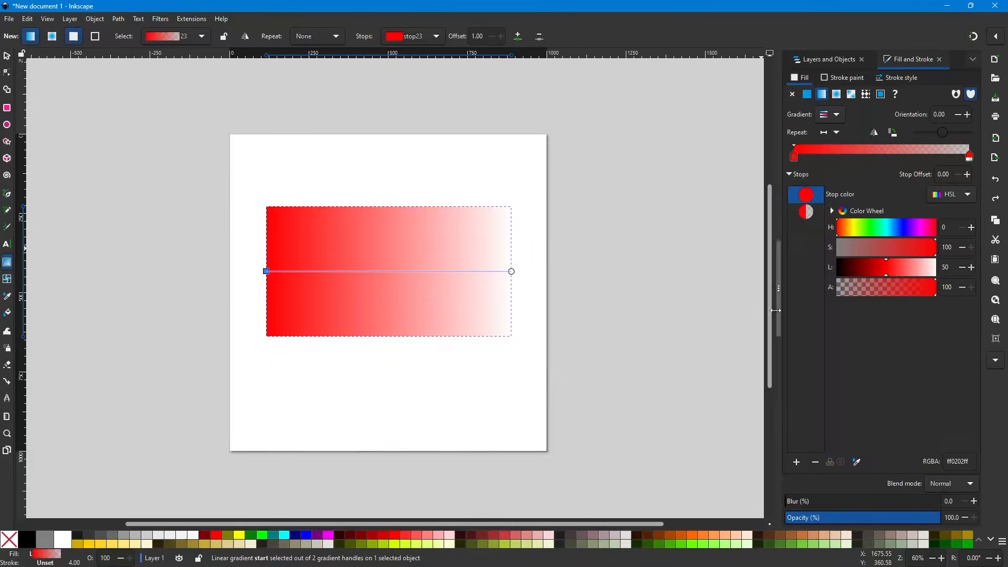
left_click(796, 463)
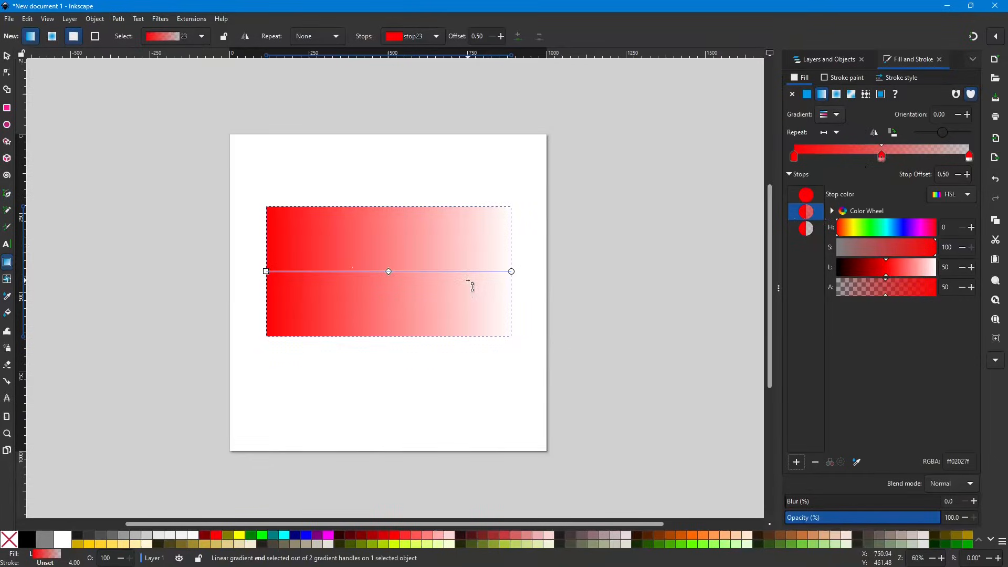
key("Delete")
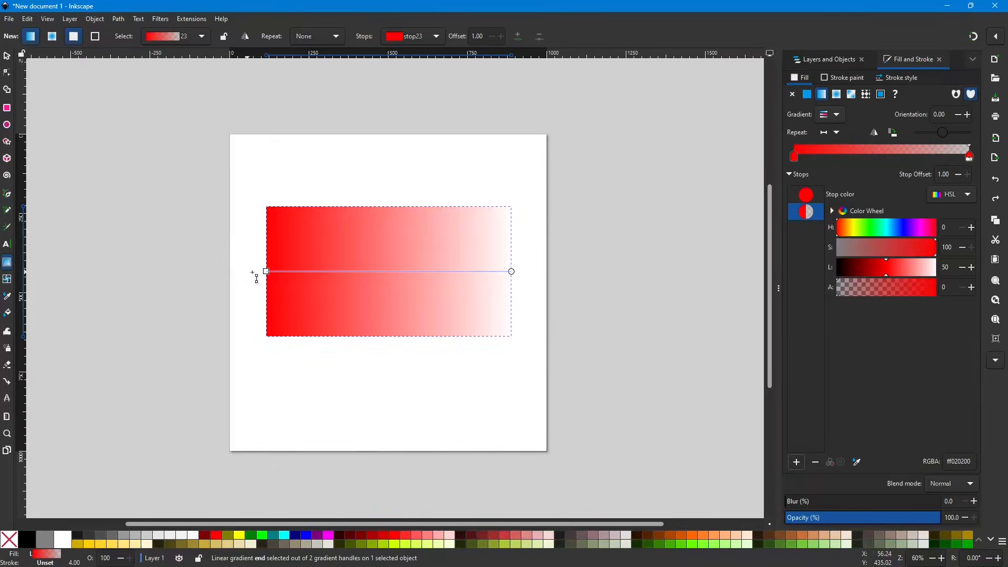
Add an intermediate gradient stop at an offset of about 0.22 and set its alpha to 100.
double_click(320, 272)
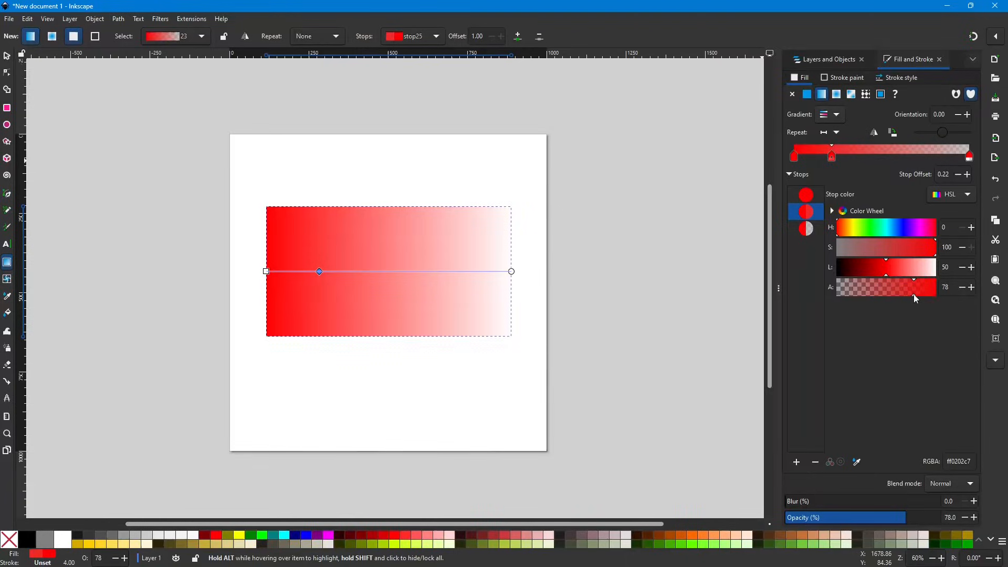
left_click_drag(914, 295, 965, 291)
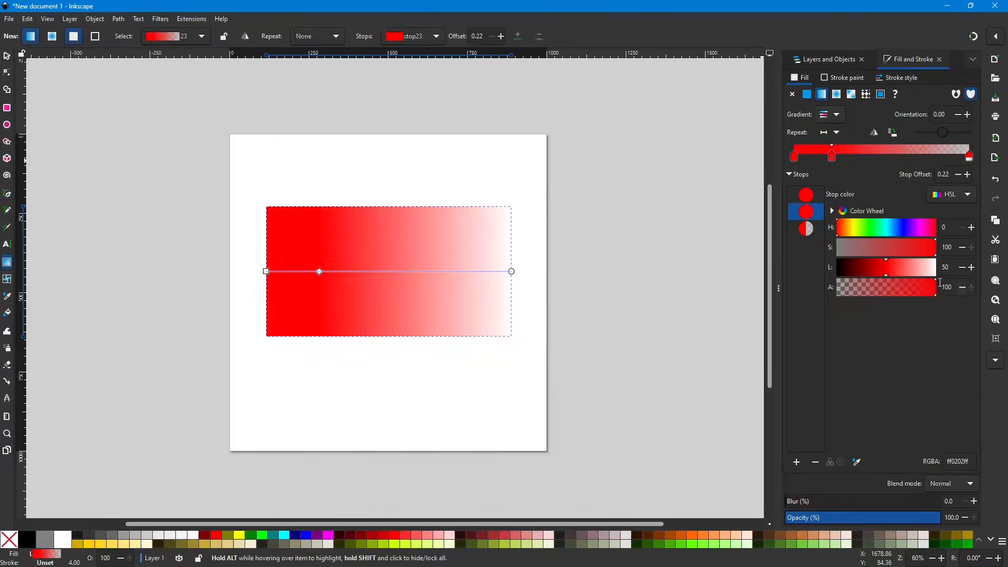
Replace the gradient's intermediate stop with a new one at offset 0.50 and alpha 100.
key("Delete")
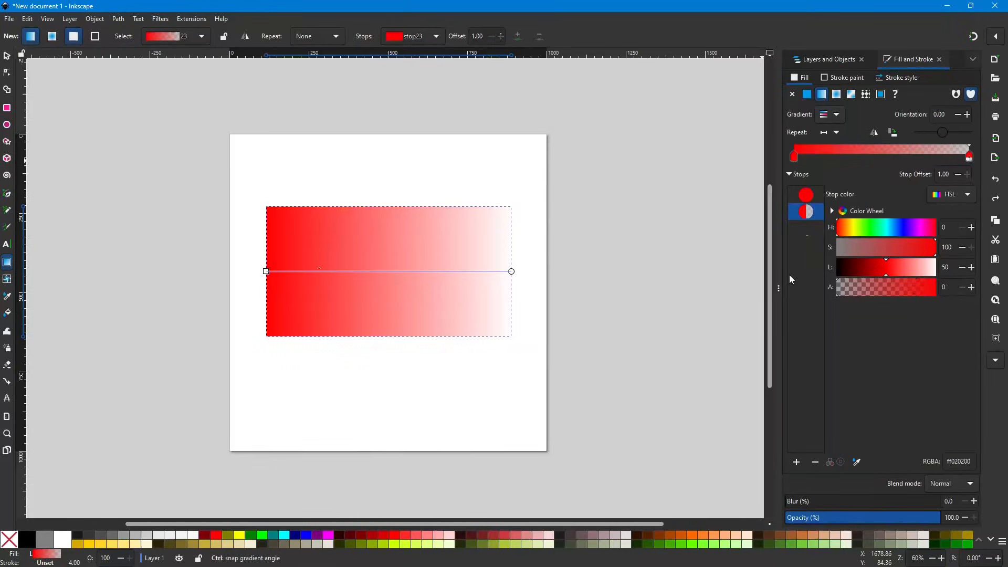
left_click(806, 196)
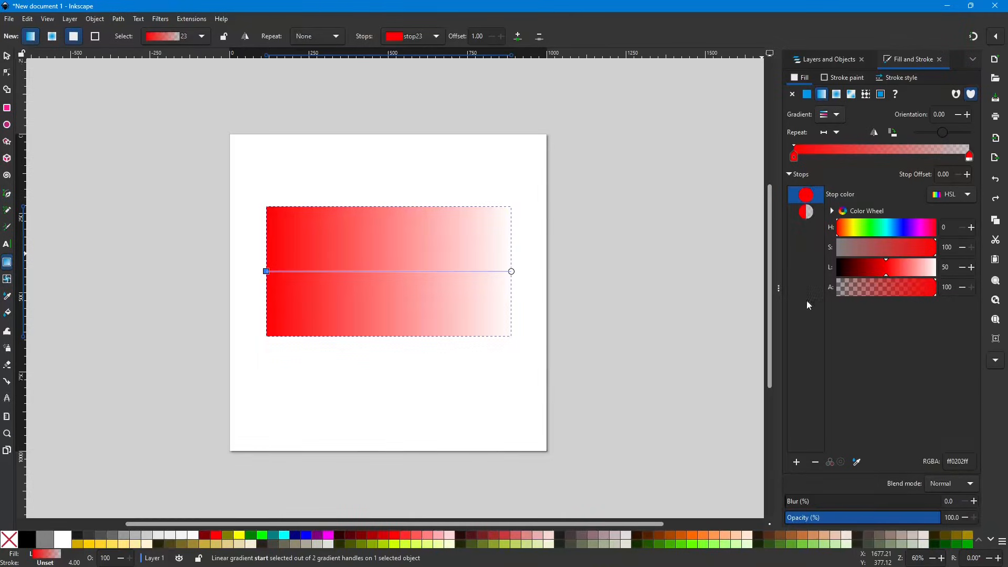
left_click(796, 462)
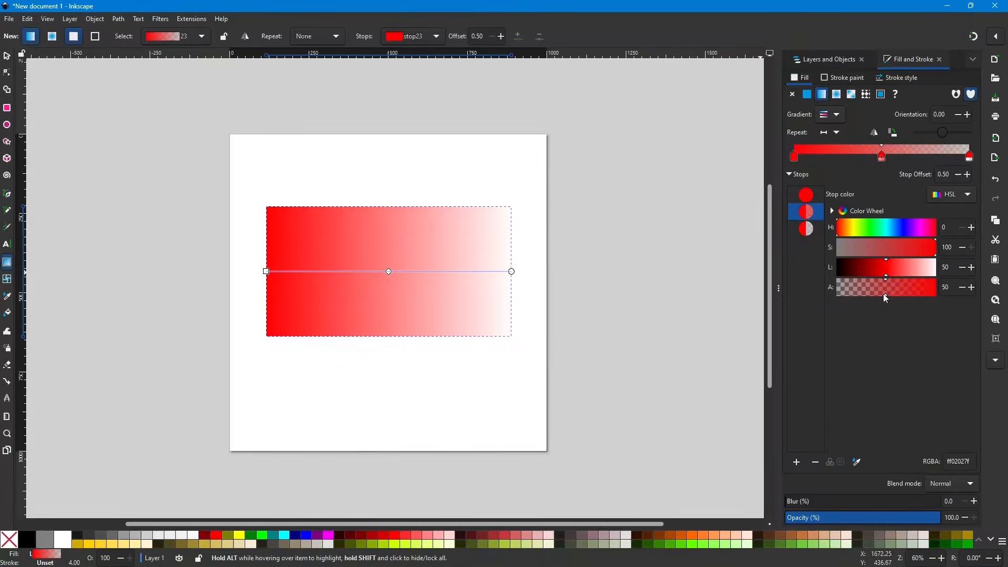
left_click_drag(885, 294, 966, 288)
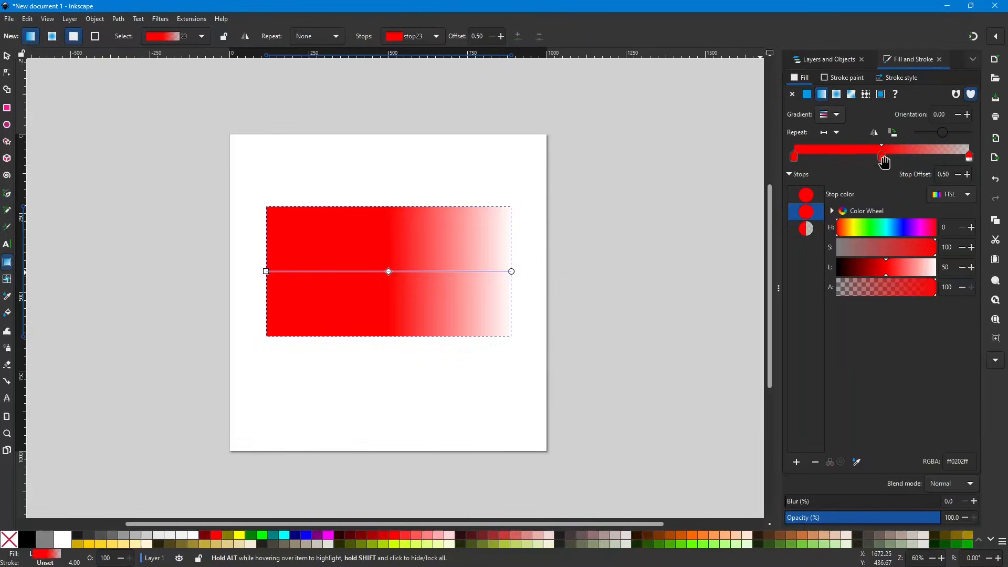
Move the intermediate gradient stop to offset 0.25.
left_click_drag(881, 157, 834, 159)
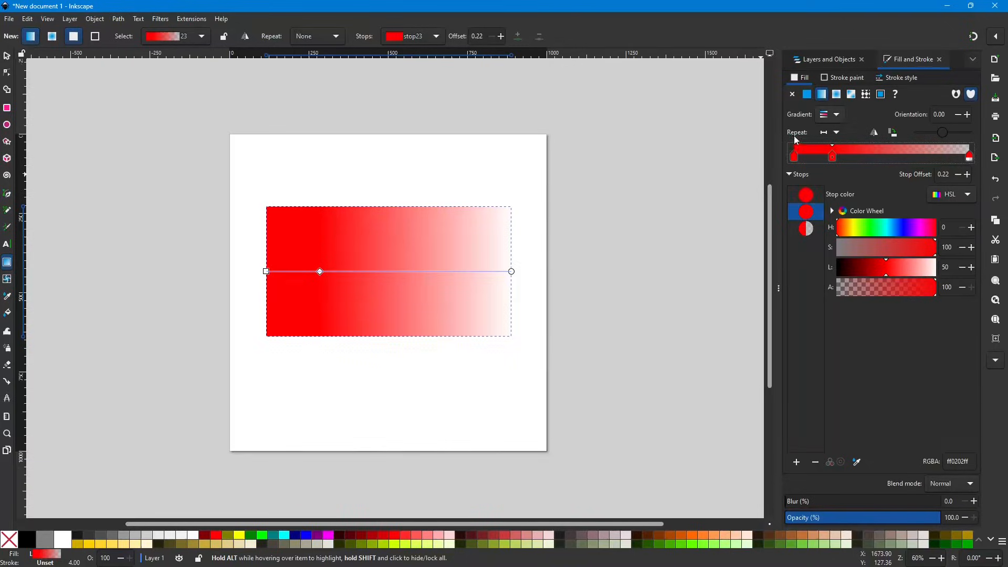
left_click_drag(969, 158, 1002, 165)
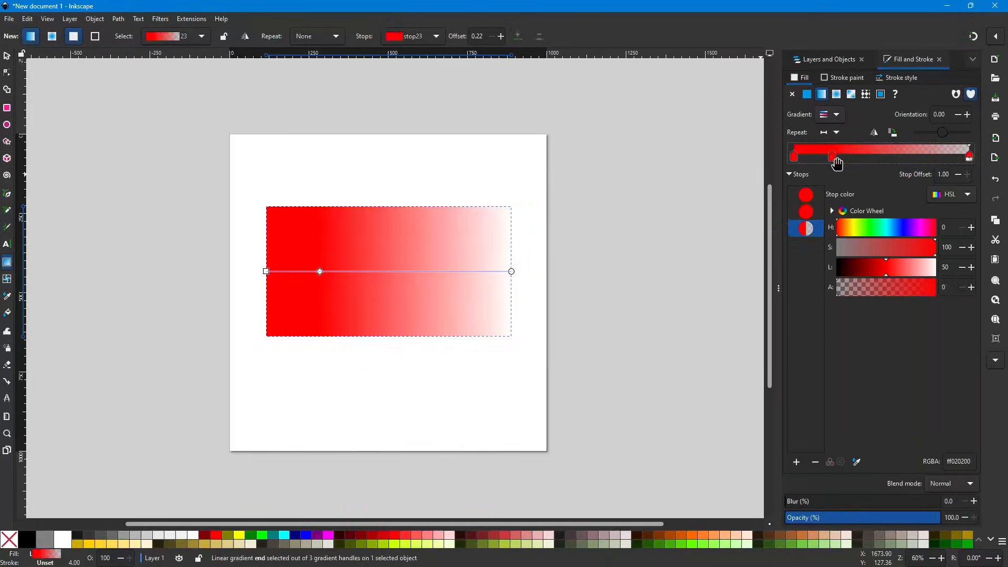
mouse_move(832, 158)
left_mouse_down()
mouse_move(881, 160)
mouse_move(809, 160)
mouse_move(915, 173)
mouse_move(797, 164)
mouse_move(853, 165)
mouse_move(811, 183)
mouse_move(843, 180)
mouse_move(818, 157)
mouse_move(868, 159)
mouse_move(823, 158)
mouse_move(861, 160)
mouse_move(834, 160)
mouse_move(843, 160)
left_mouse_up()
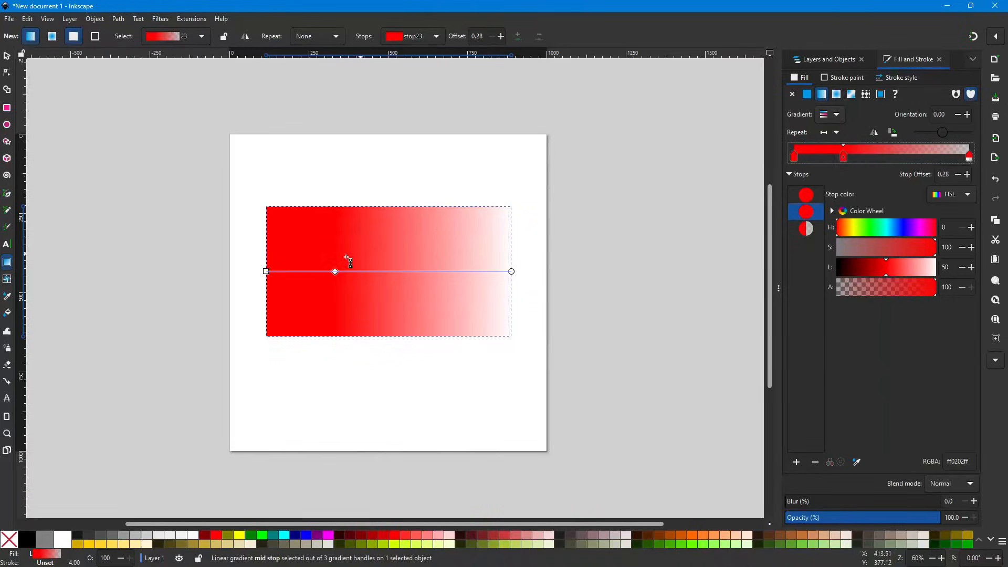
mouse_move(335, 272)
left_mouse_down()
mouse_move(413, 272)
mouse_move(312, 272)
mouse_move(325, 271)
left_mouse_up()
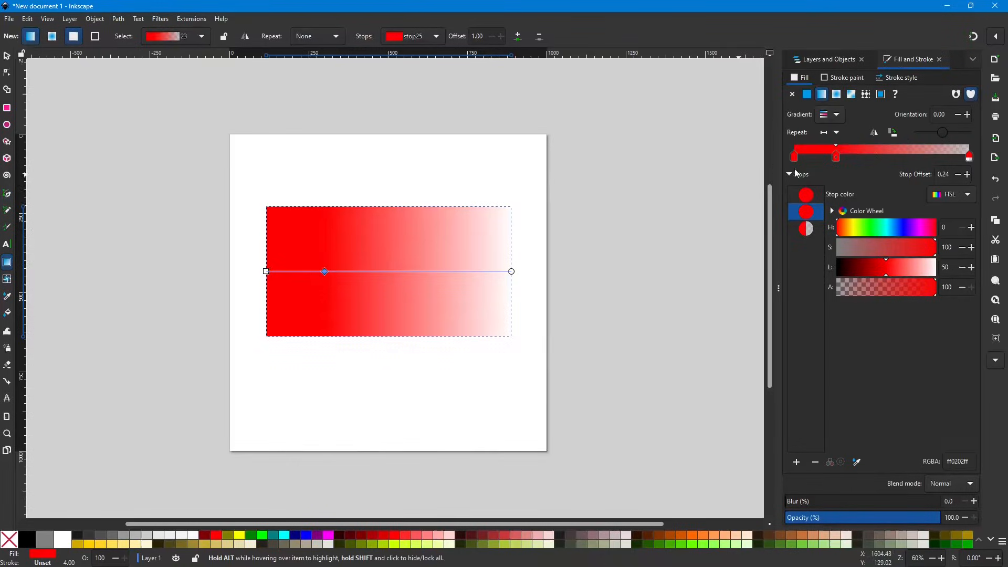
left_click(969, 175)
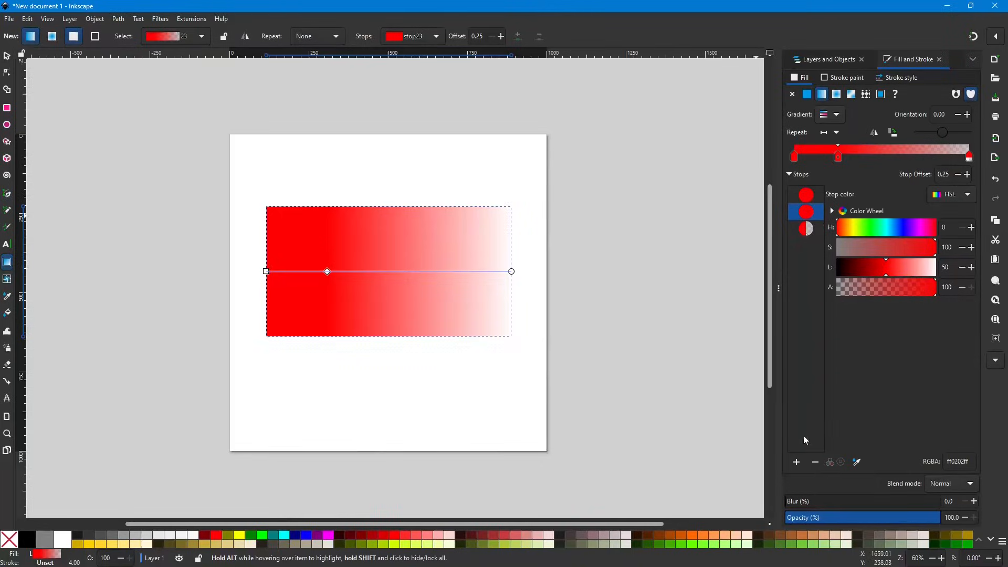
Add a second intermediate stop between the 0.25 stop and the end stop, and set its offset to 0.75.
left_click(797, 463)
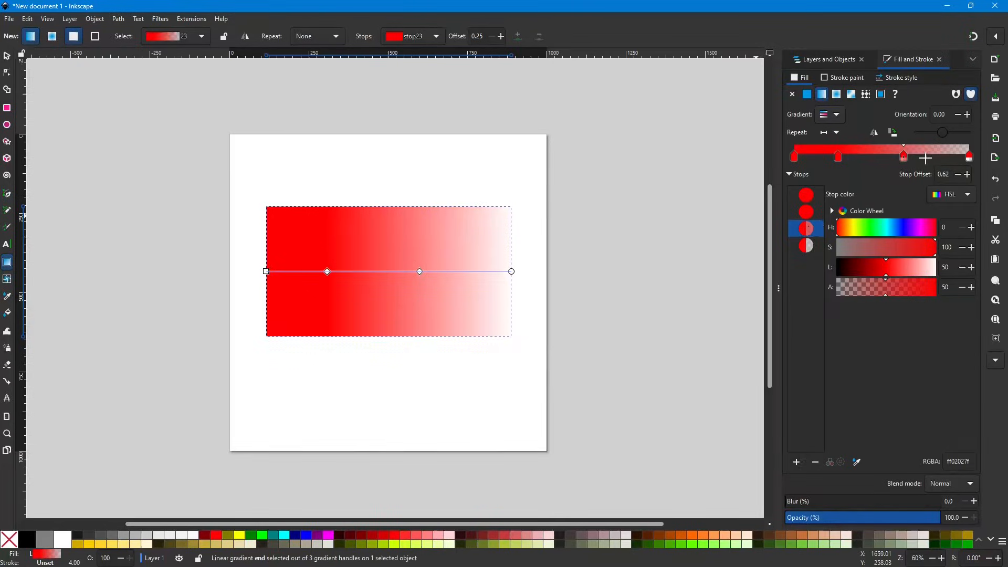
left_click(967, 175)
left_click(968, 175)
left_click(967, 174)
left_click(967, 175)
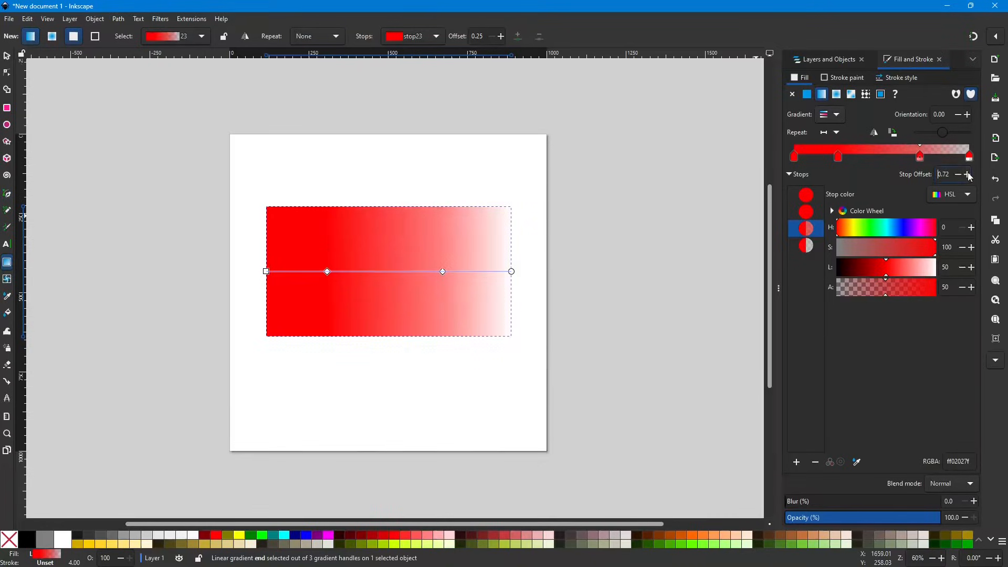
left_click(967, 175)
left_click(967, 175)
left_click(967, 175)
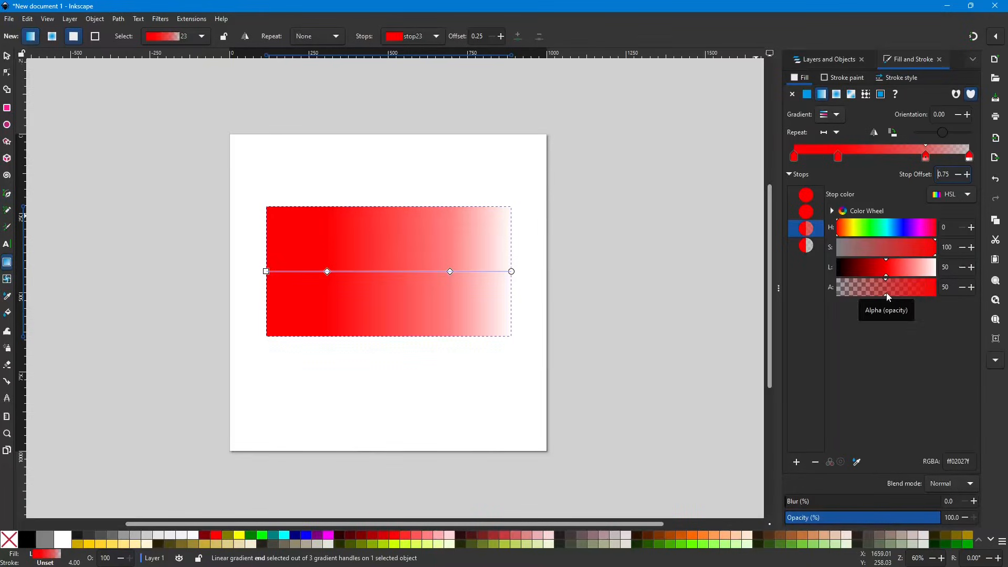
Set the 0.75 stop's alpha to 100 and the gradient start stop's alpha to 0.
left_click_drag(887, 295, 941, 294)
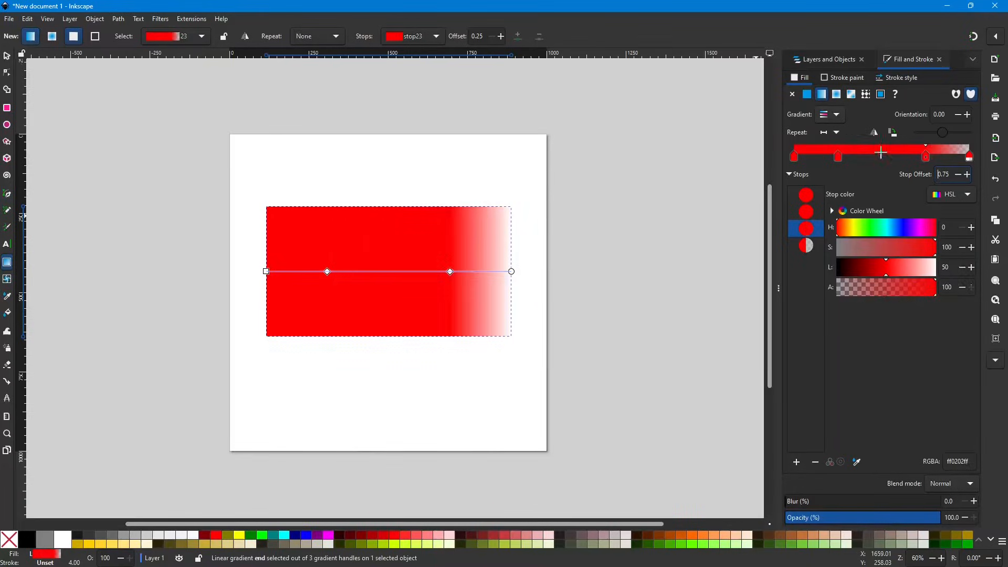
left_click(793, 158)
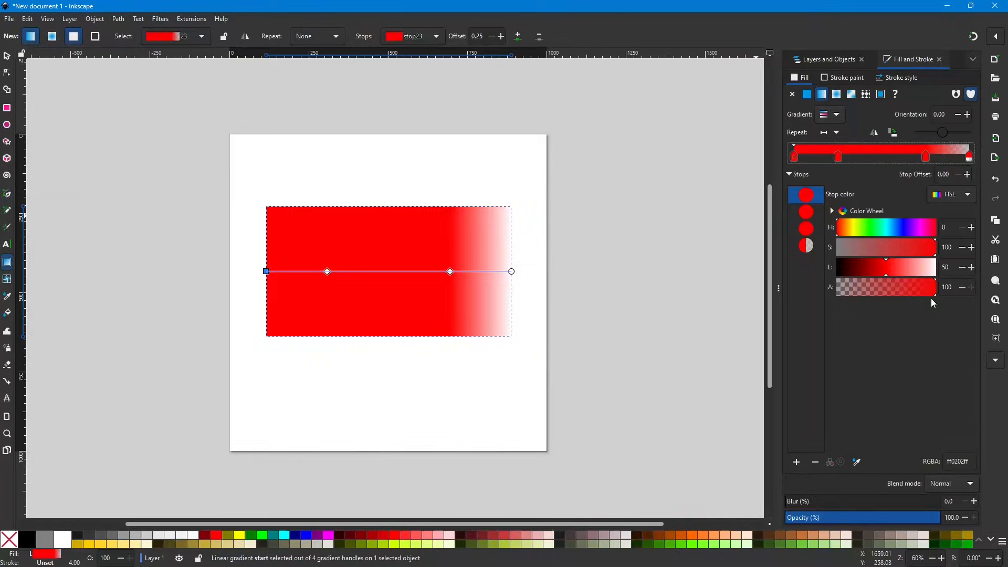
left_click_drag(936, 295, 795, 297)
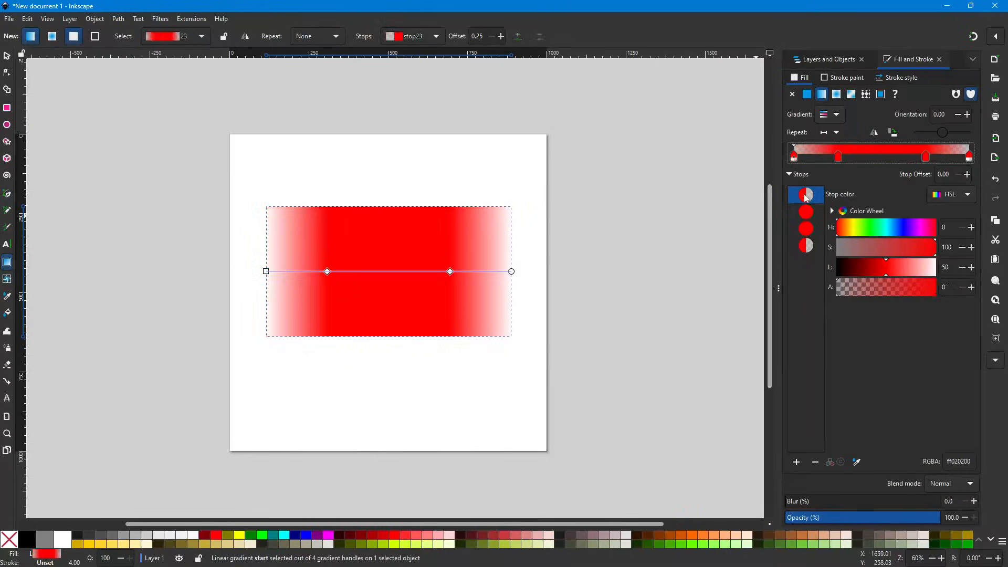
Recolor the 0.25 stop yellow with hue 61 and the 0.75 stop green with hue 125.
left_click(807, 213)
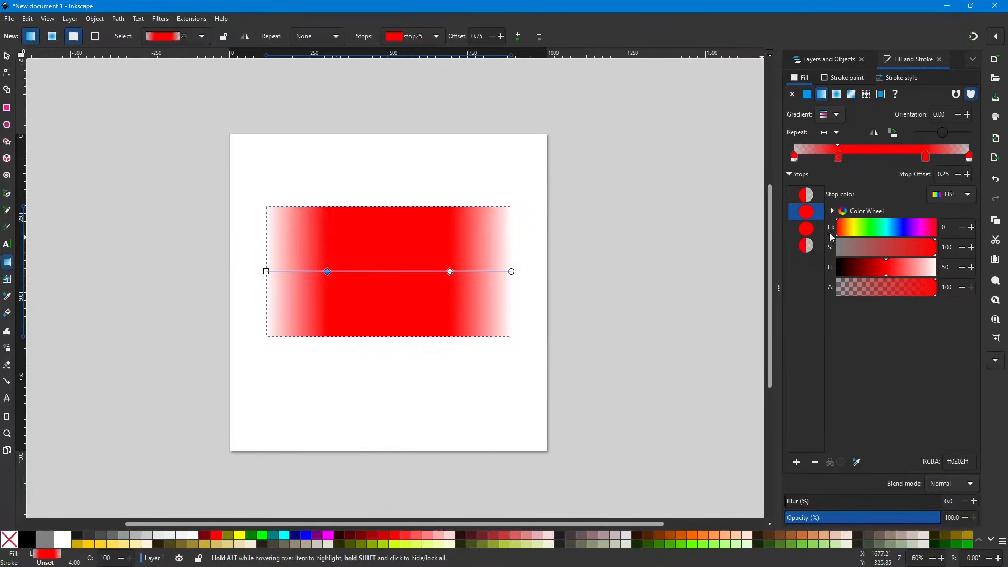
left_click_drag(838, 233, 874, 236)
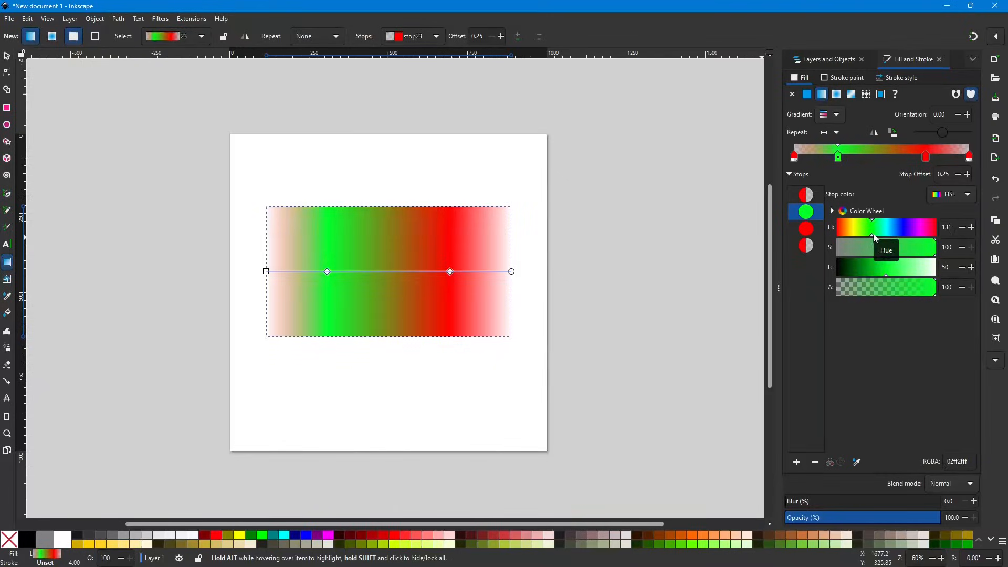
left_click_drag(874, 238, 857, 235)
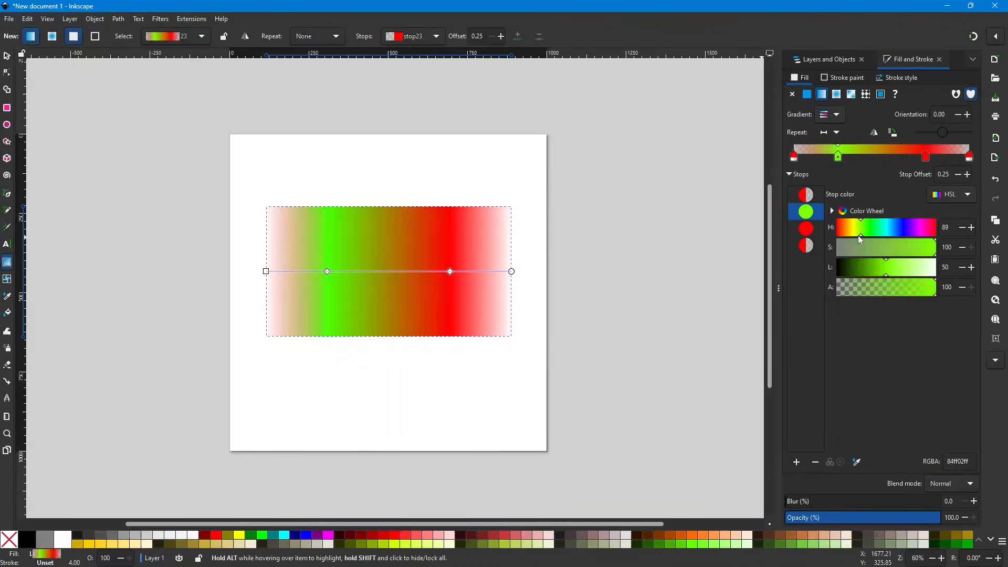
left_click(854, 236)
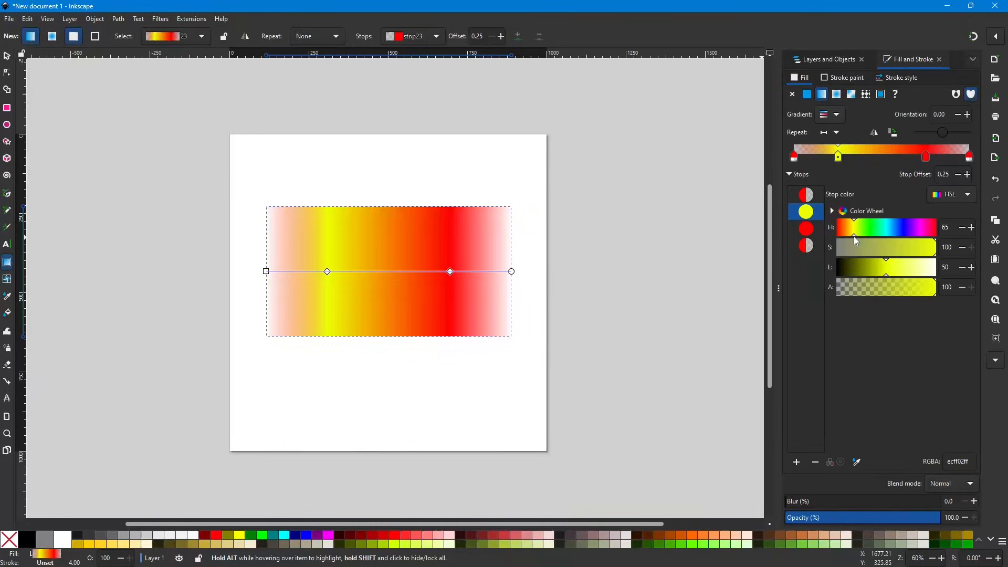
left_click_drag(853, 237, 852, 236)
left_click(807, 229)
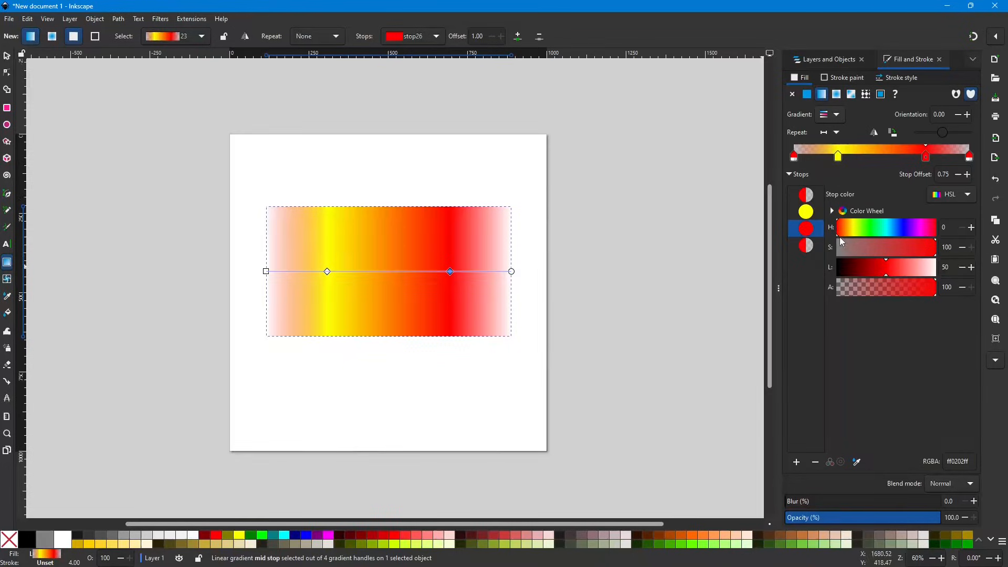
left_click_drag(838, 235, 874, 235)
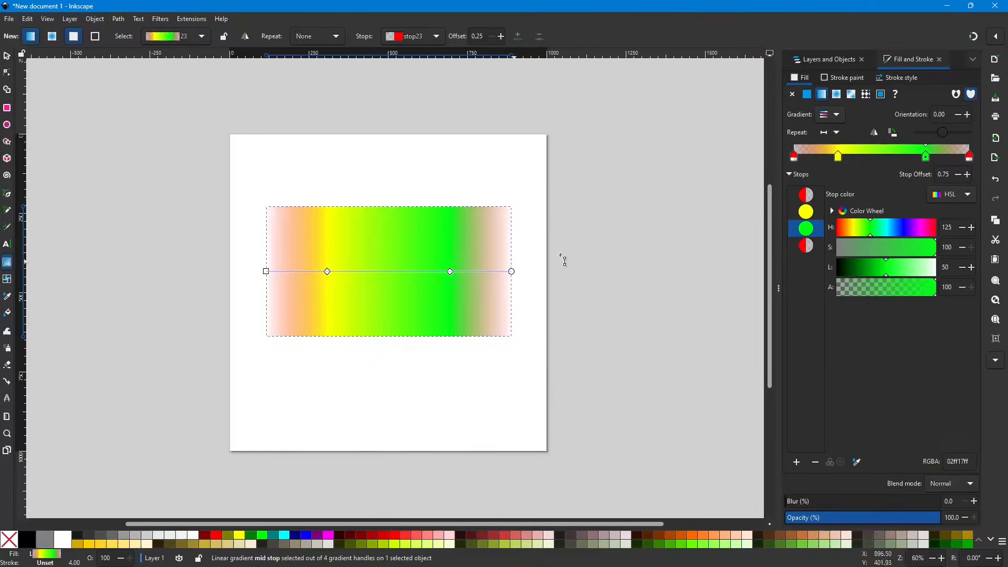
Match the transparent end stop's hue to the green stop's 125, and shift it to blue at hue 216.
left_click(807, 251)
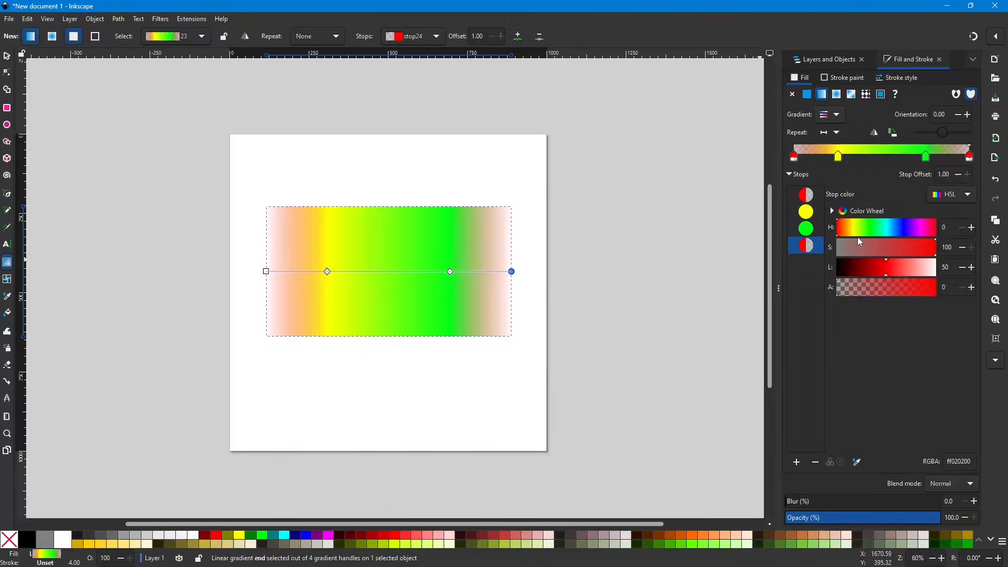
left_click(807, 234)
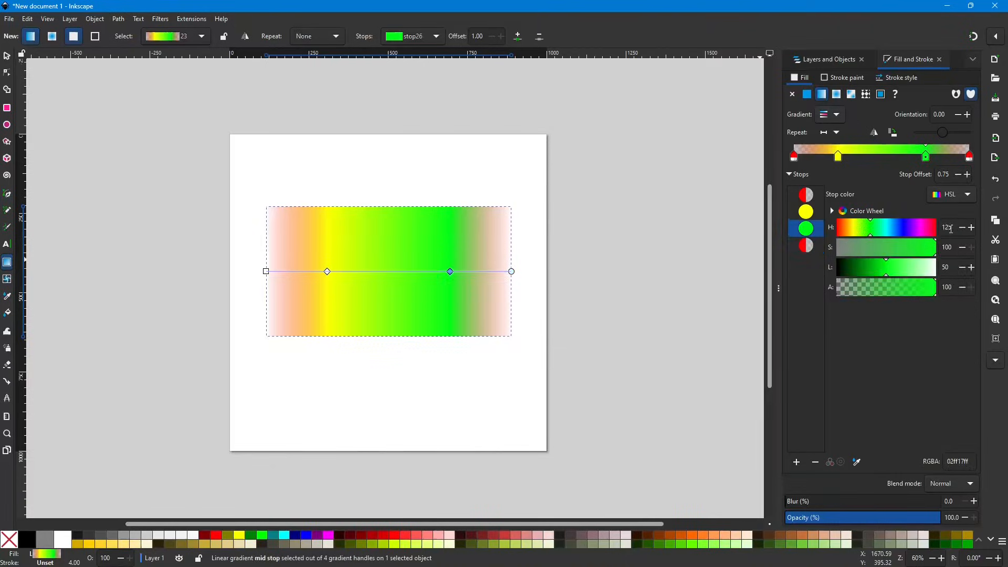
left_click_drag(954, 227, 942, 231)
left_click(806, 247)
left_click_drag(956, 228, 926, 229)
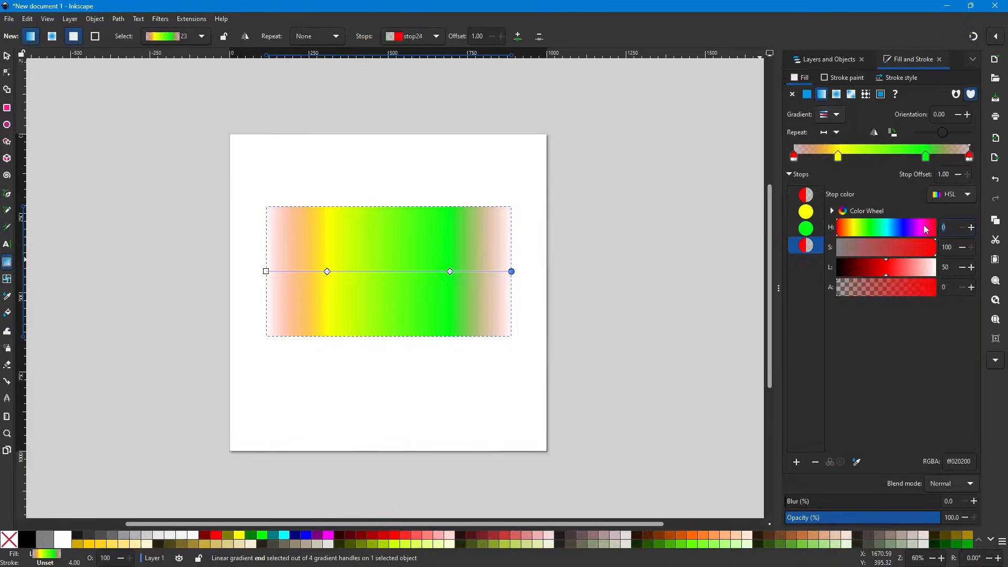
type("125")
key("Tab")
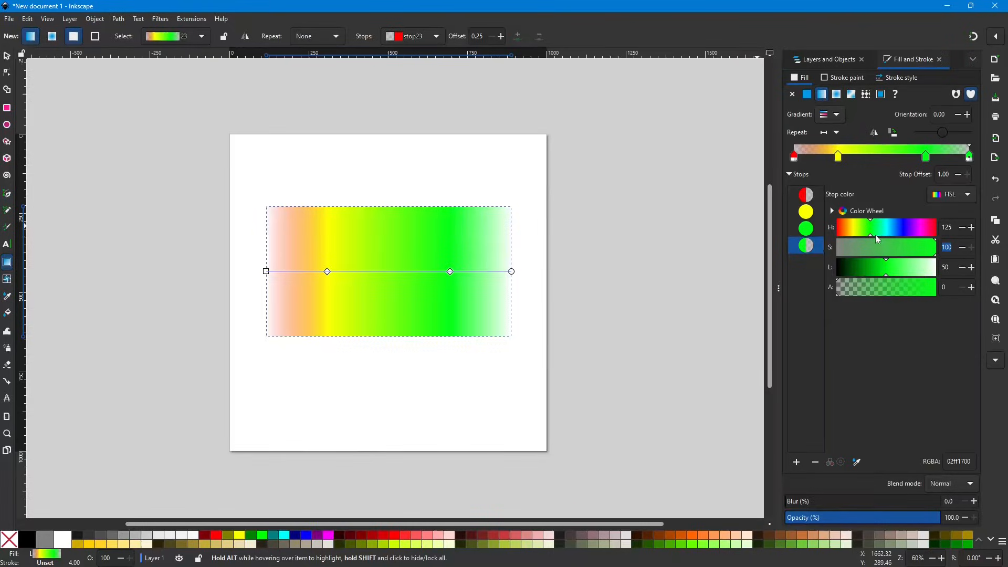
left_click_drag(871, 235, 895, 233)
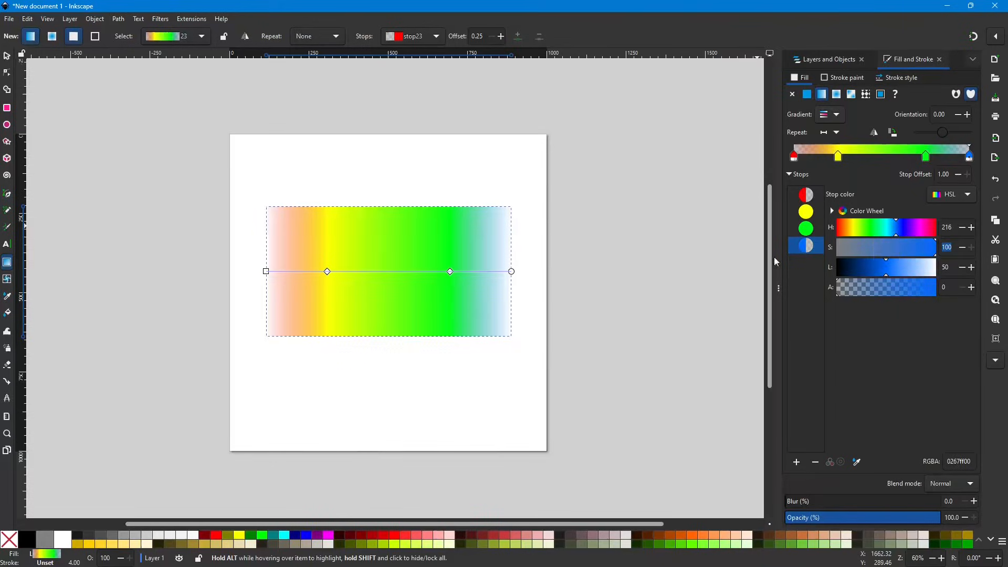
Set the green stop's offset to 0.65.
left_click(450, 271)
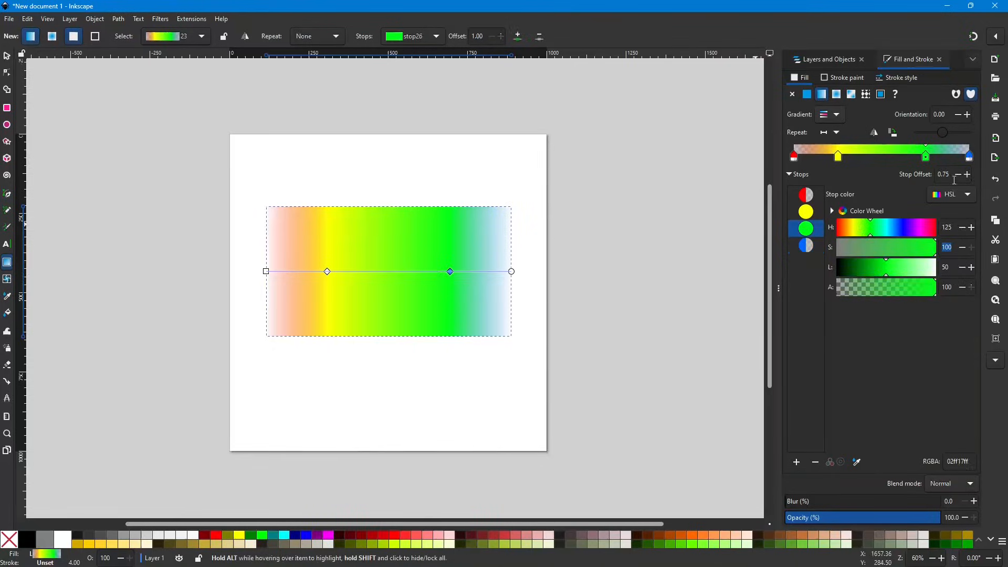
left_click(959, 176)
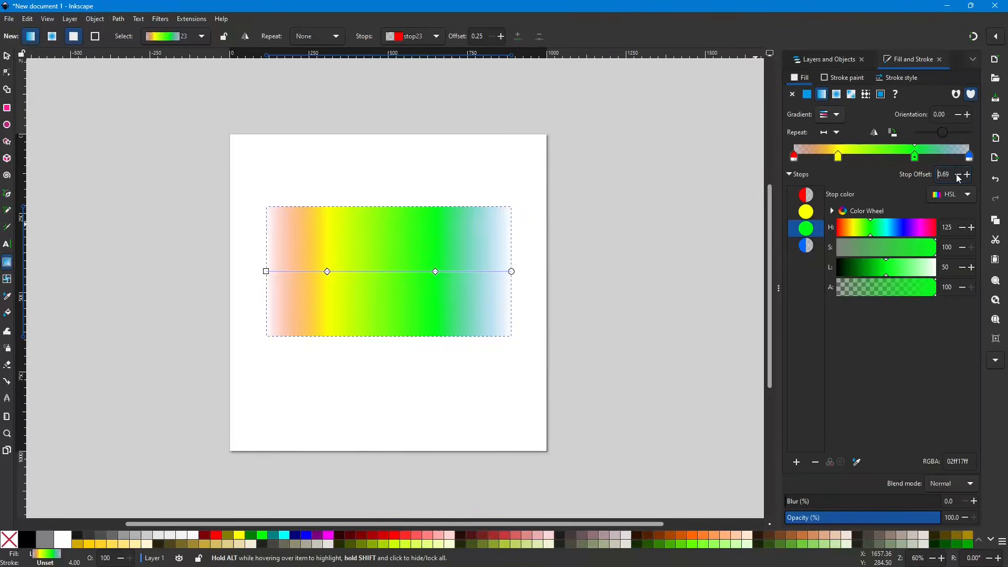
left_click(958, 175)
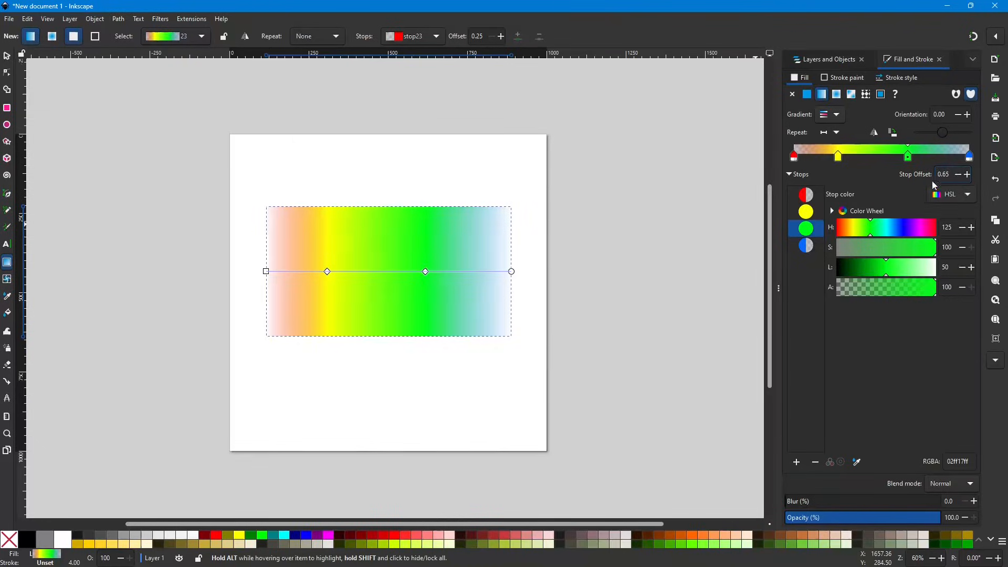
Set the yellow stop's offset to 0.40.
left_click(327, 271)
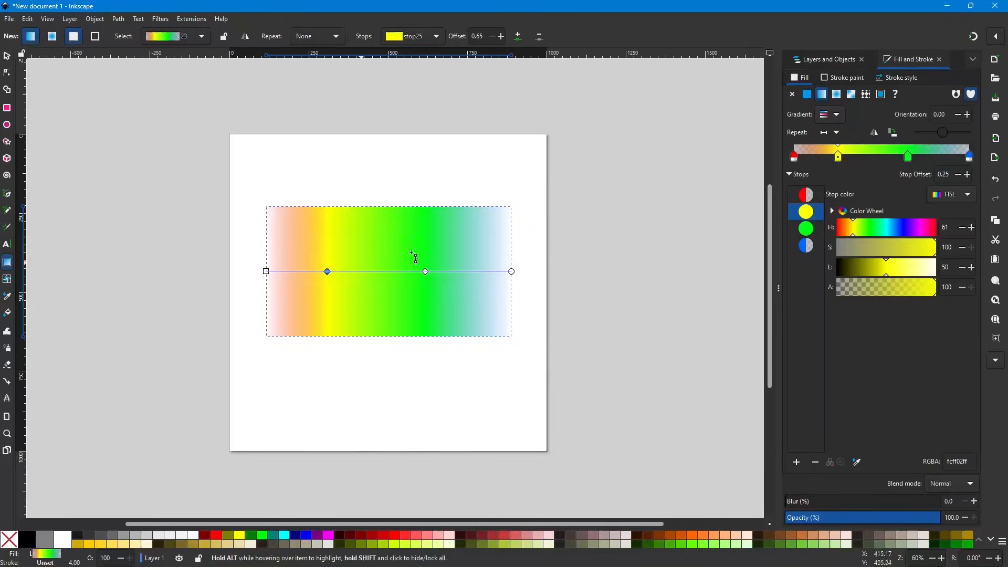
left_click(969, 174)
left_click(967, 174)
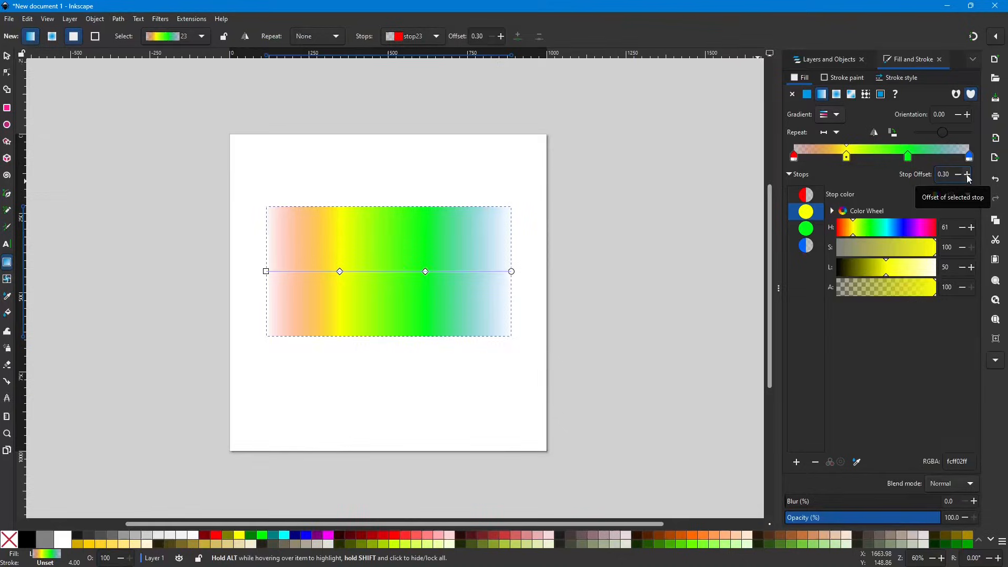
left_click(968, 174)
left_click(968, 175)
left_click(968, 174)
left_click(967, 174)
left_click(967, 174)
left_click(968, 174)
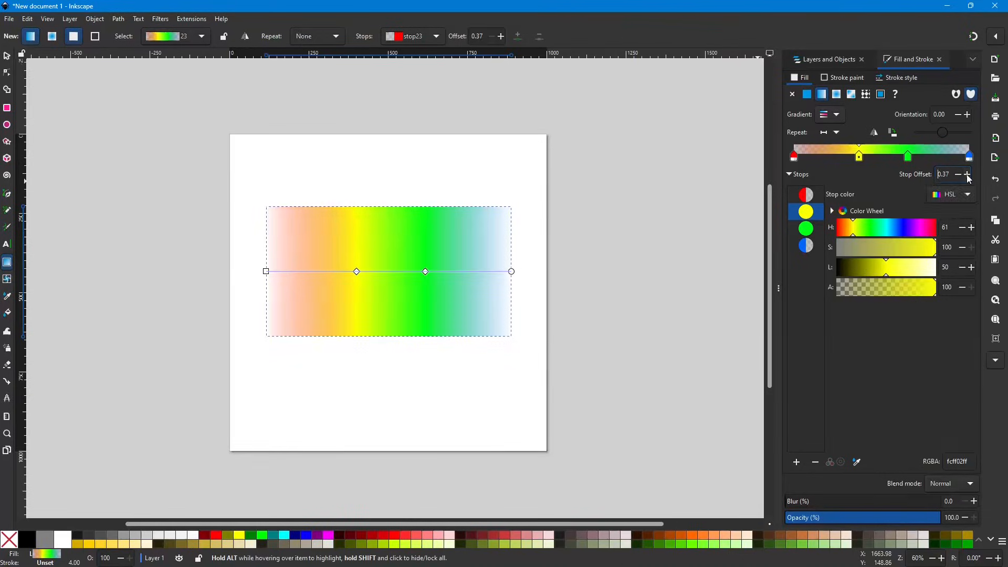
left_click(967, 174)
left_click(967, 175)
left_click(968, 175)
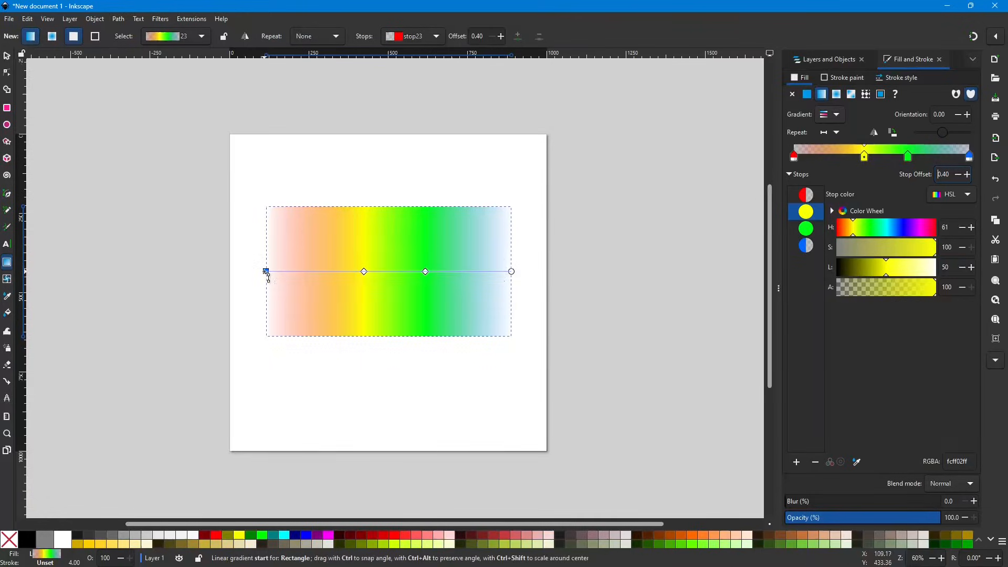
Tilt the gradient to about 27.66° by moving its start handle to the rectangle's upper-left corner and its end handle to the lower-right corner.
left_click_drag(265, 268, 269, 210)
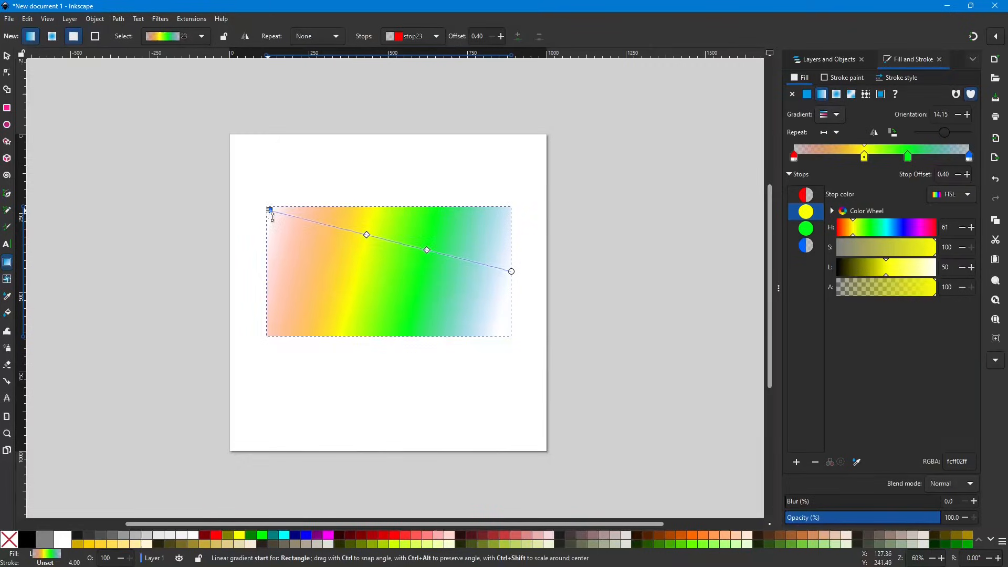
left_click_drag(512, 272, 510, 336)
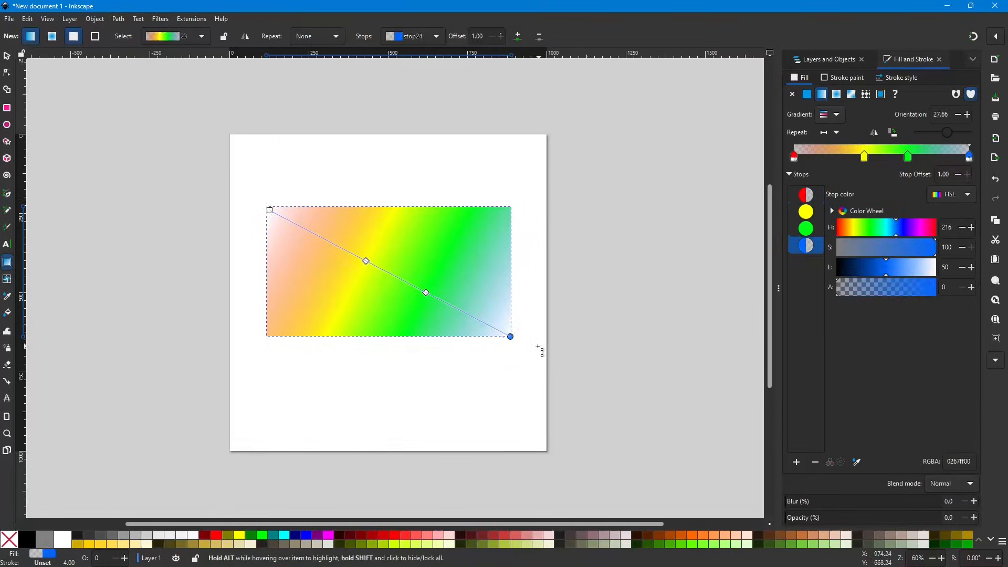
Orient the gradient at 180° by placing its end handle mid-left and start handle mid-right on the rectangle, and reverse its direction.
left_click_drag(511, 338, 271, 279)
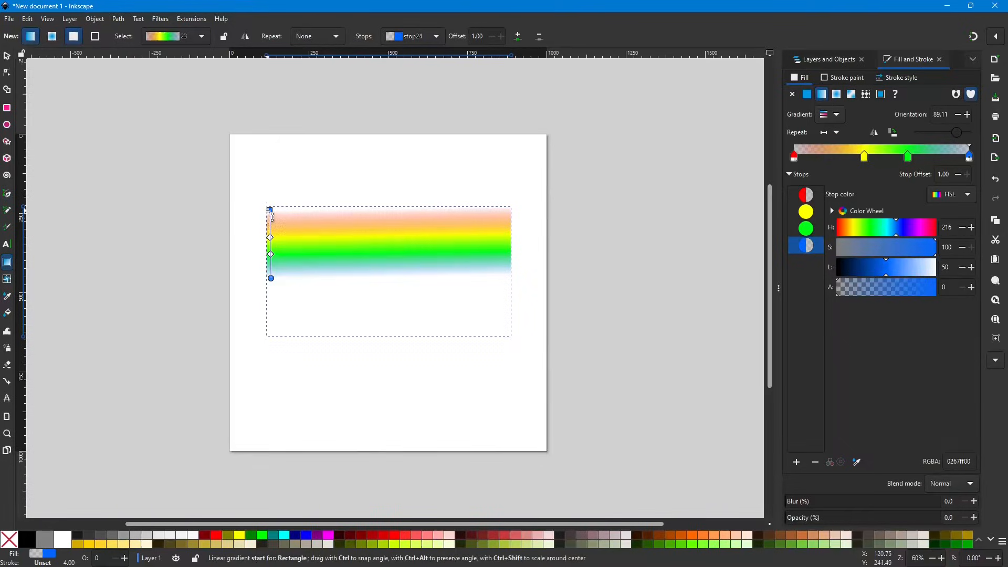
left_click_drag(270, 211, 513, 276)
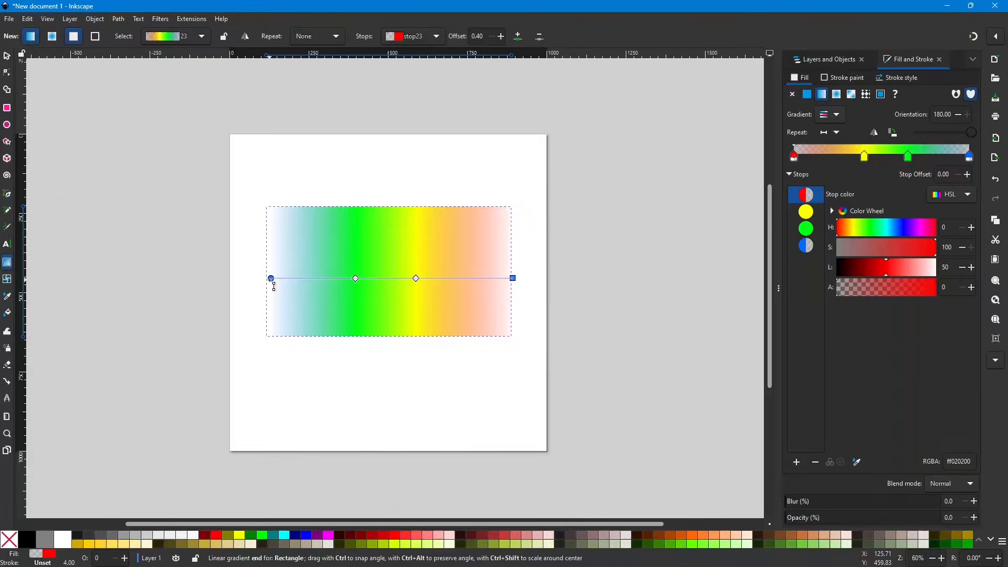
left_click_drag(271, 278, 267, 278)
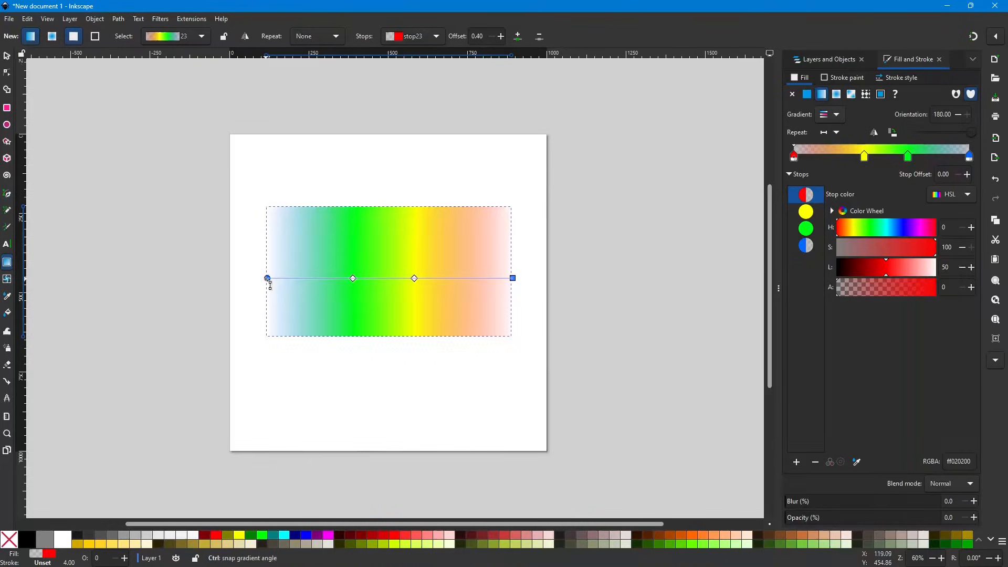
left_click(267, 279)
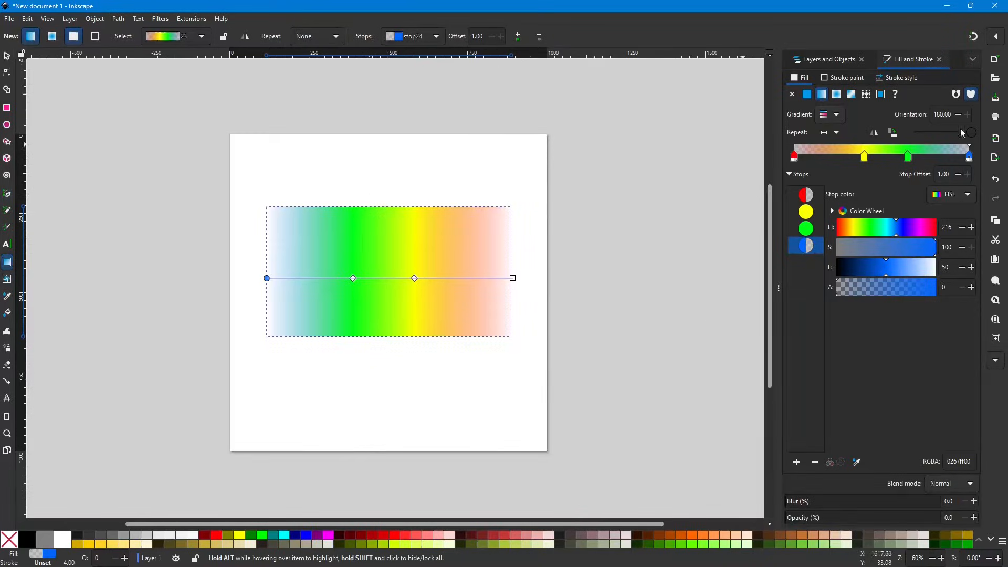
left_click(877, 137)
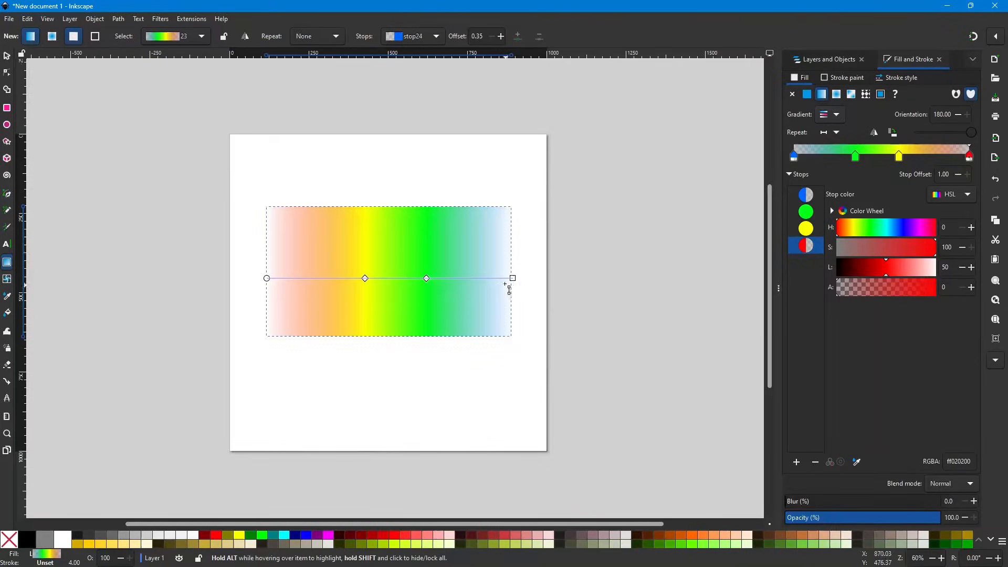
Reposition the start and end handles to run the gradient horizontally at 0° from the rectangle's left edge to its right edge.
left_click_drag(514, 279, 319, 332)
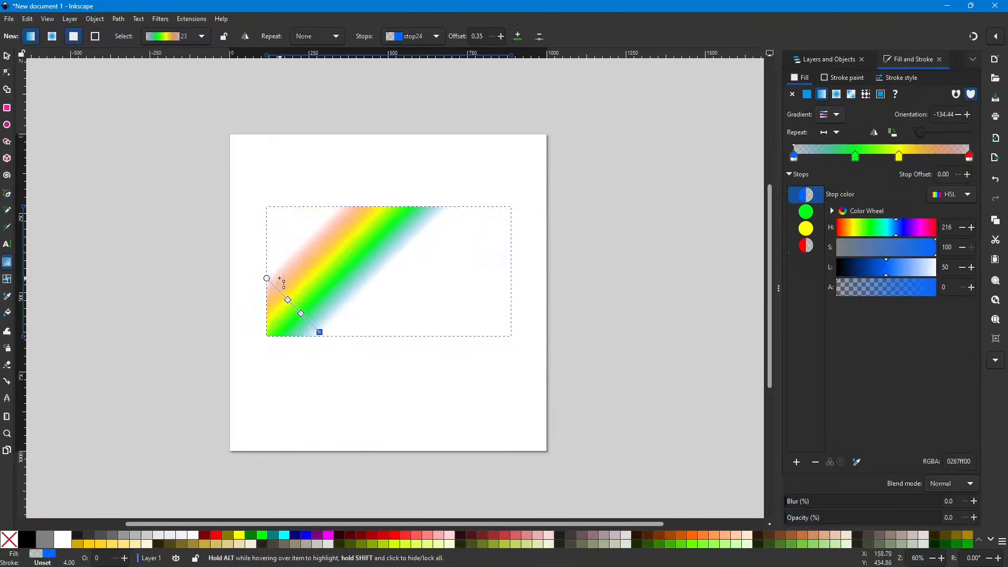
left_click_drag(267, 279, 511, 275)
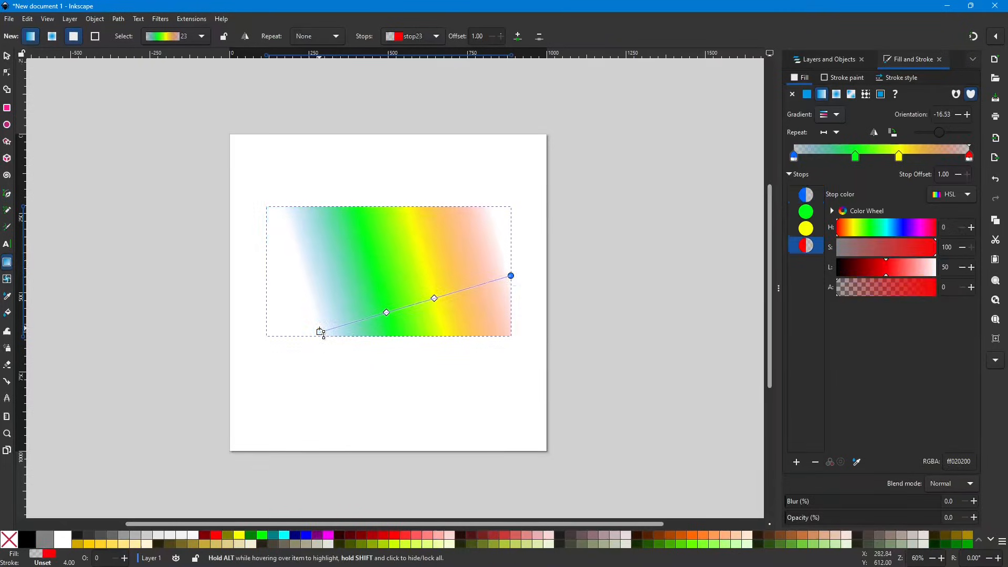
left_click_drag(321, 333, 266, 275)
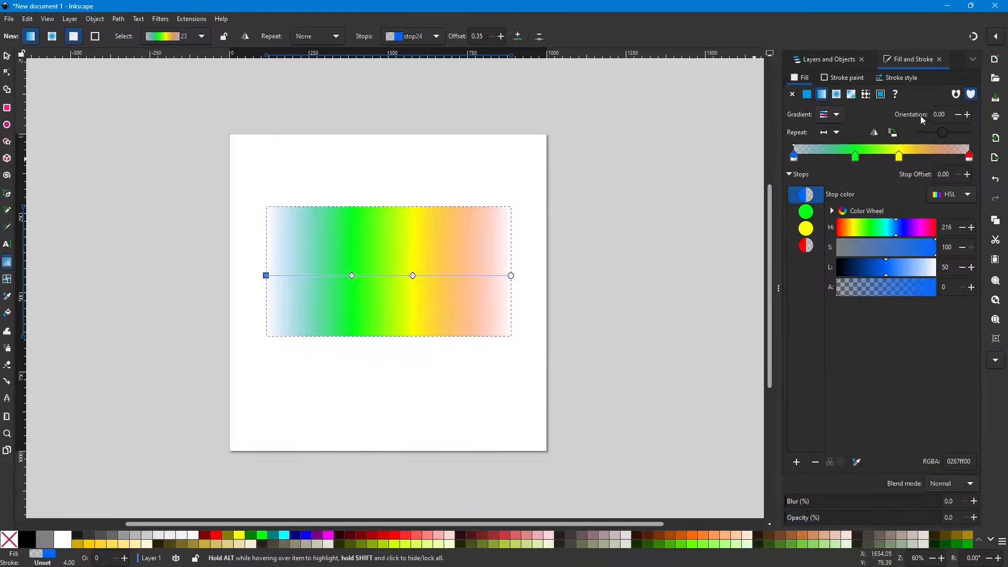
Reverse the gradient's direction repeatedly, finishing with the blue stop first and the red stop last.
left_click(872, 134)
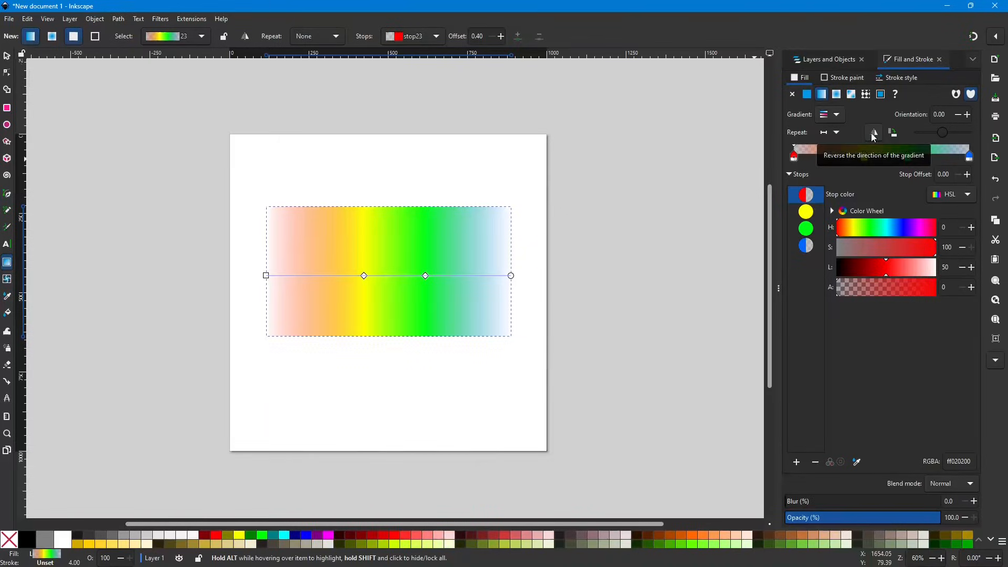
left_click(873, 133)
left_click(872, 134)
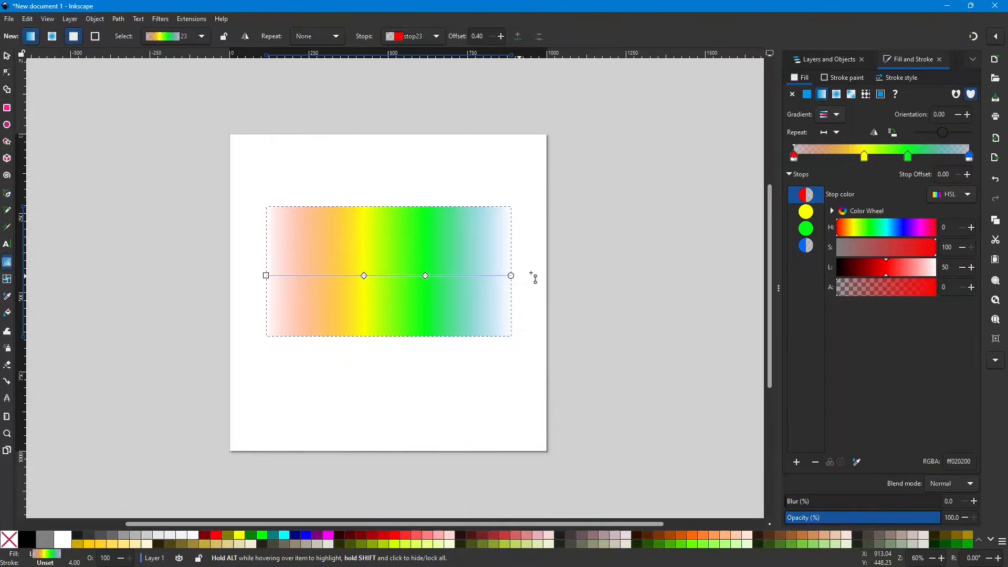
left_click(876, 133)
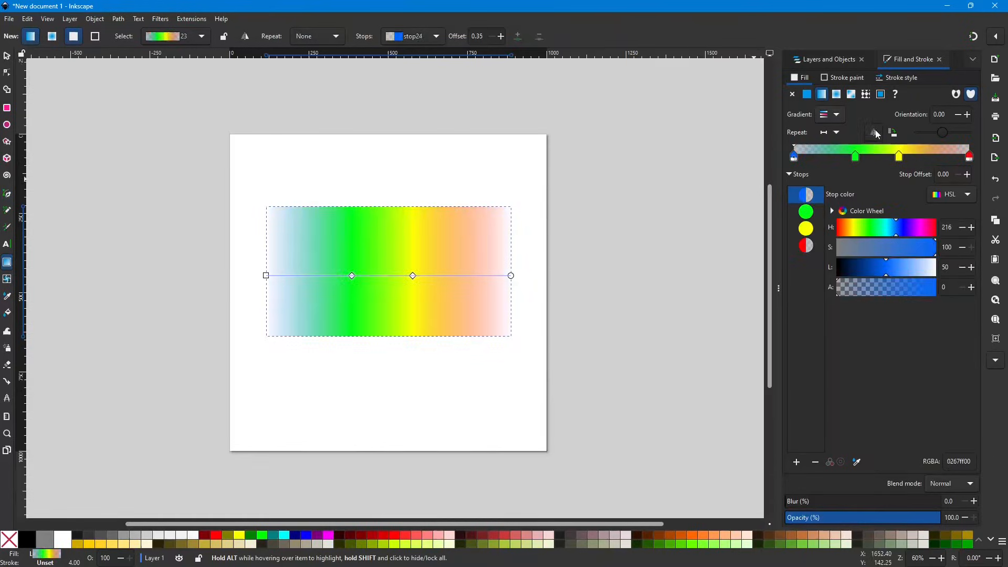
left_click(876, 133)
left_click(875, 133)
left_click(876, 134)
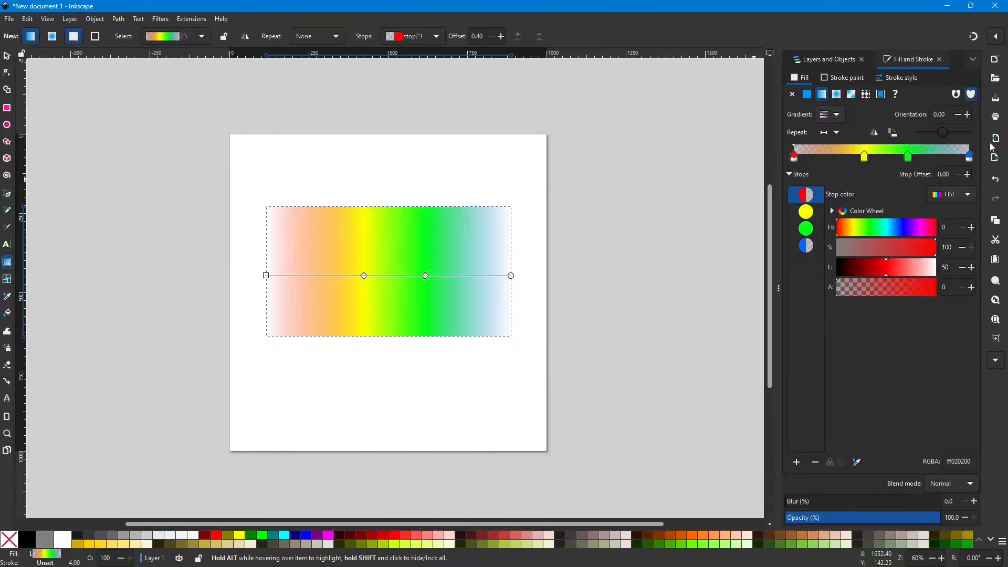
left_click(871, 133)
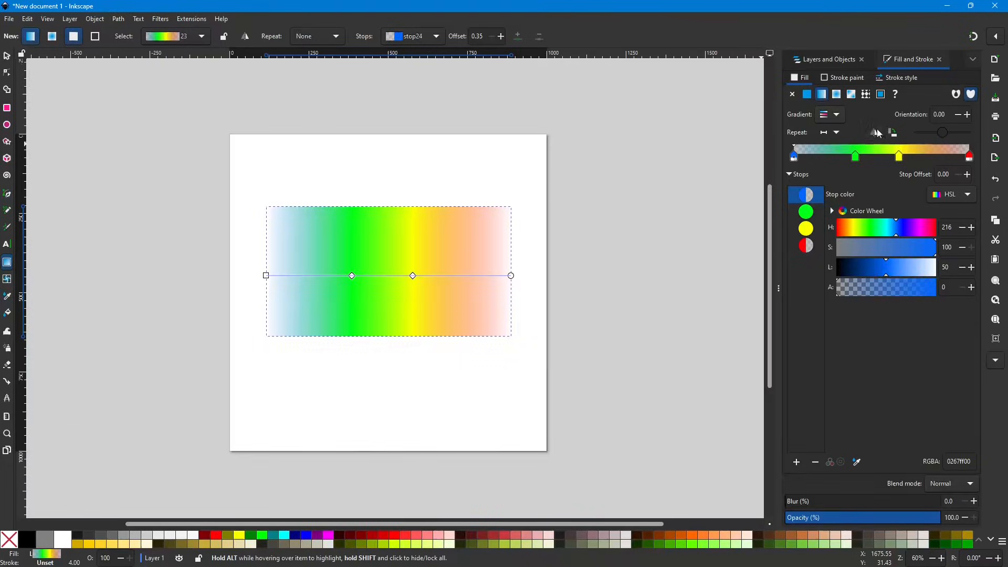
Rotate the gradient repeatedly in 90-degree increments until its orientation is back at 0°.
left_click(895, 134)
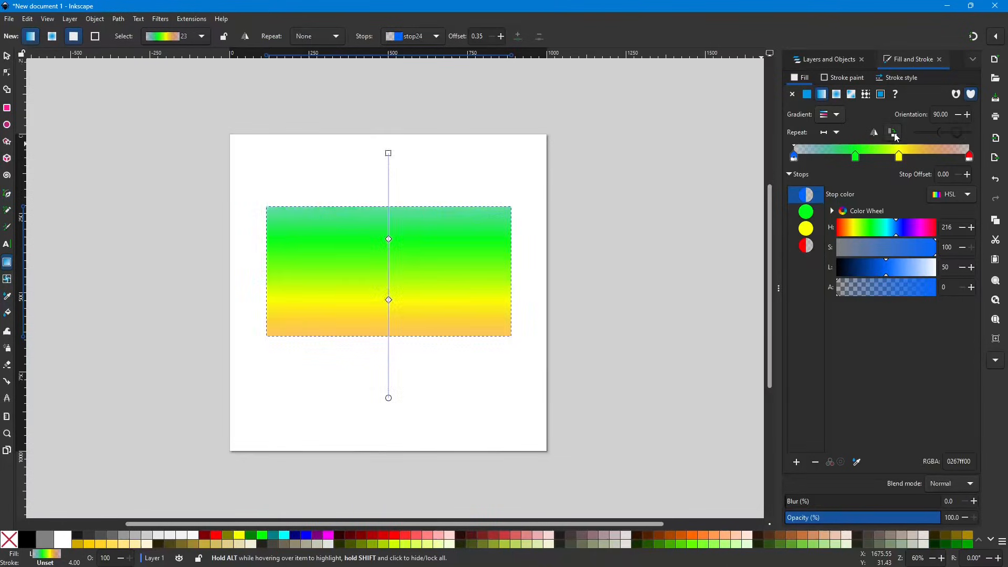
left_click(894, 134)
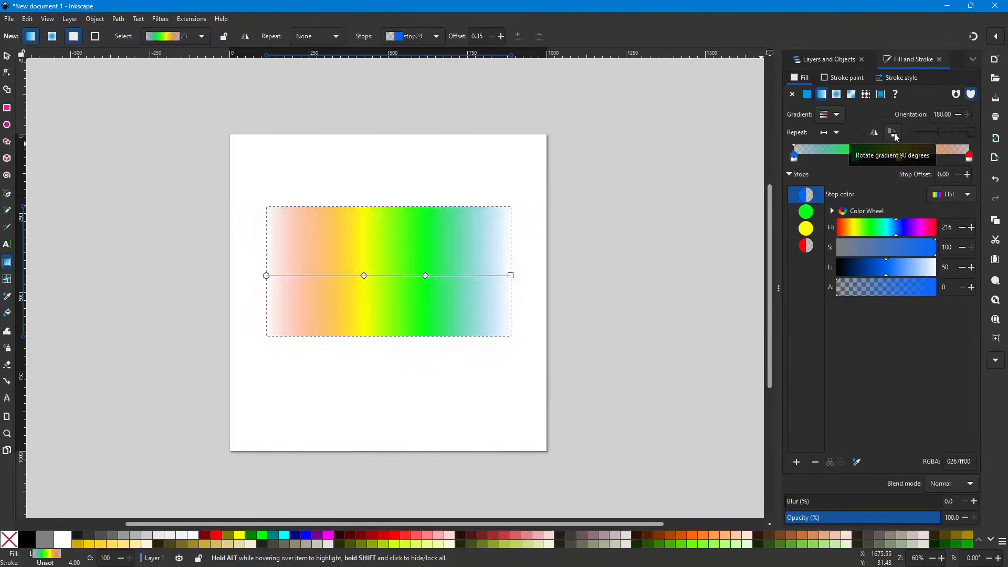
left_click(894, 134)
left_click(895, 136)
left_click(895, 135)
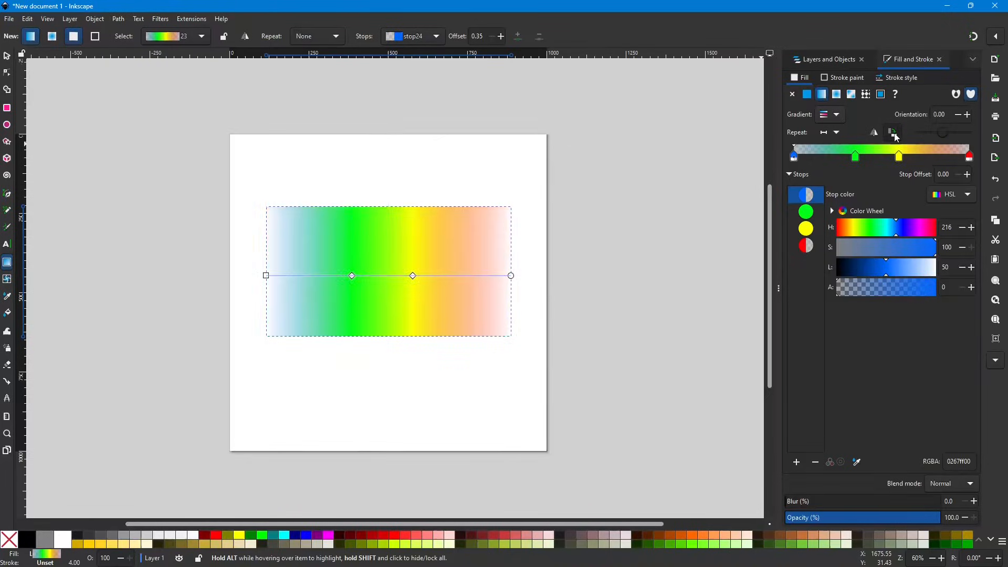
left_click(895, 135)
left_click(894, 136)
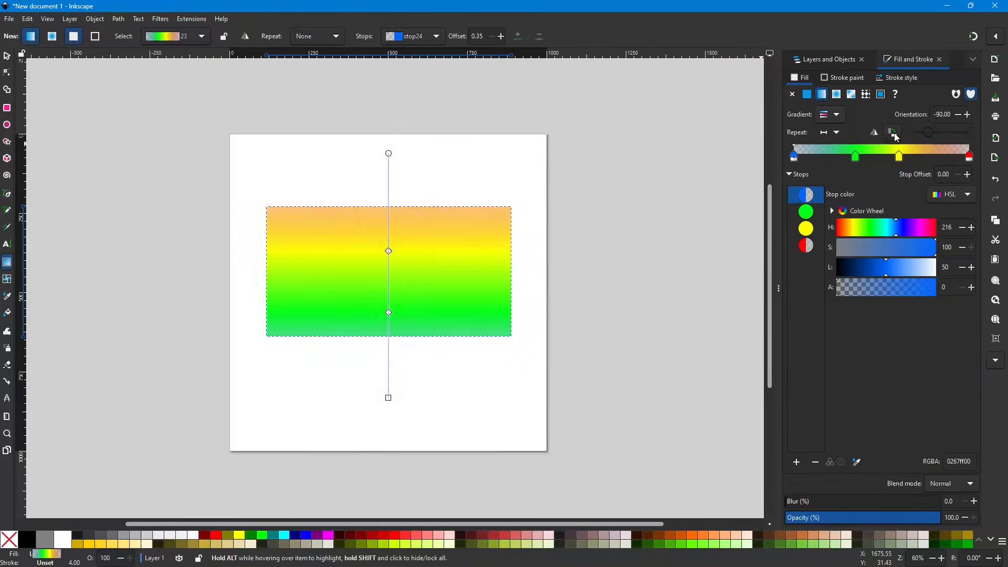
left_click(895, 135)
left_click(894, 136)
left_click(895, 135)
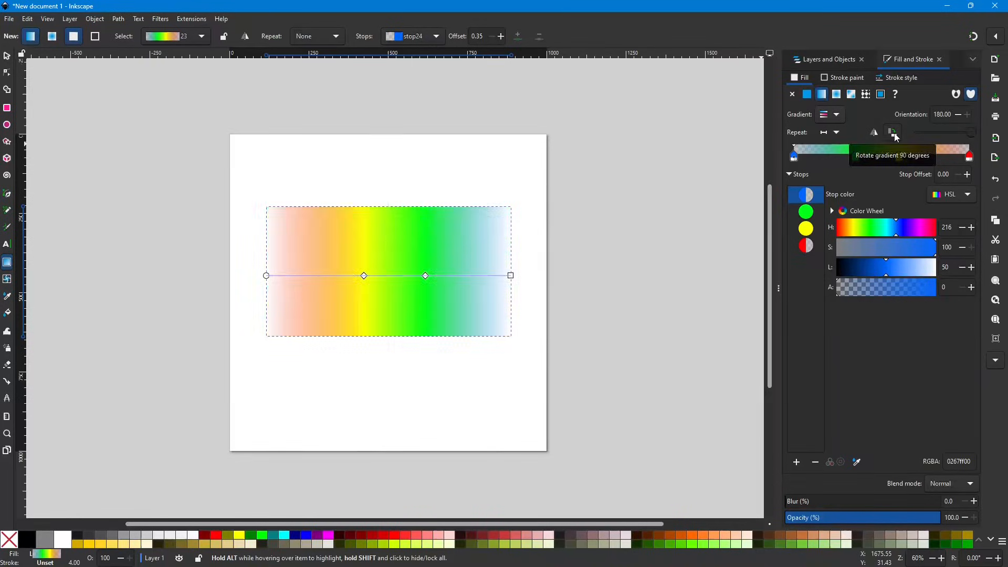
left_click(895, 135)
left_click(894, 135)
left_click(895, 136)
left_click(895, 136)
left_click(894, 135)
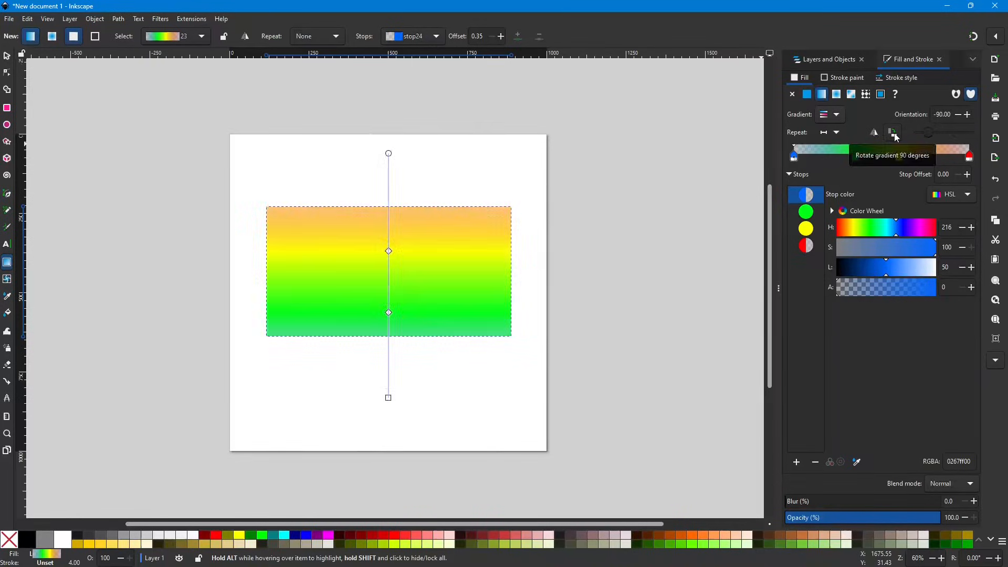
left_click(895, 136)
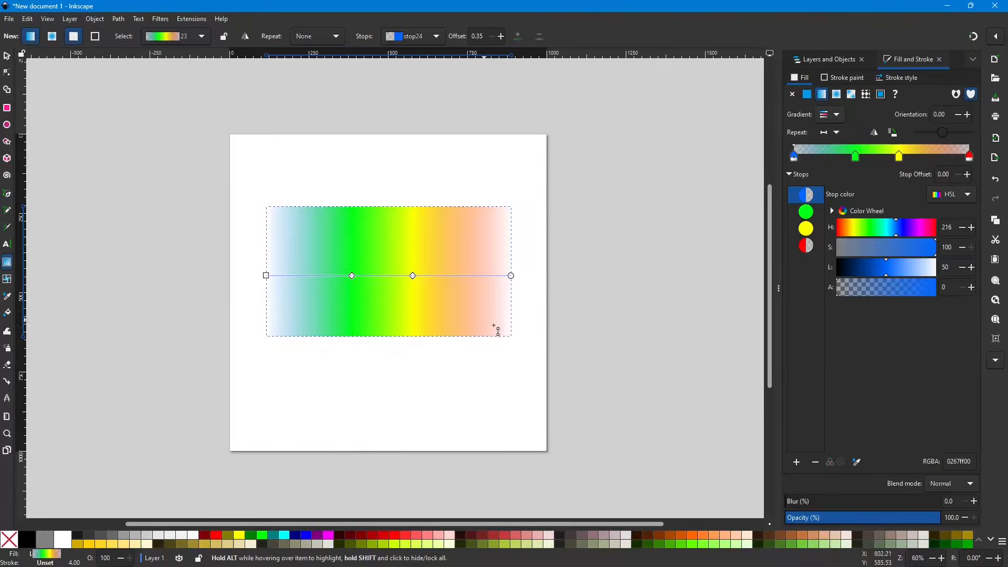
Raise the gradient's orientation step by step past 29° and bring it back down to 26°.
left_click(968, 114)
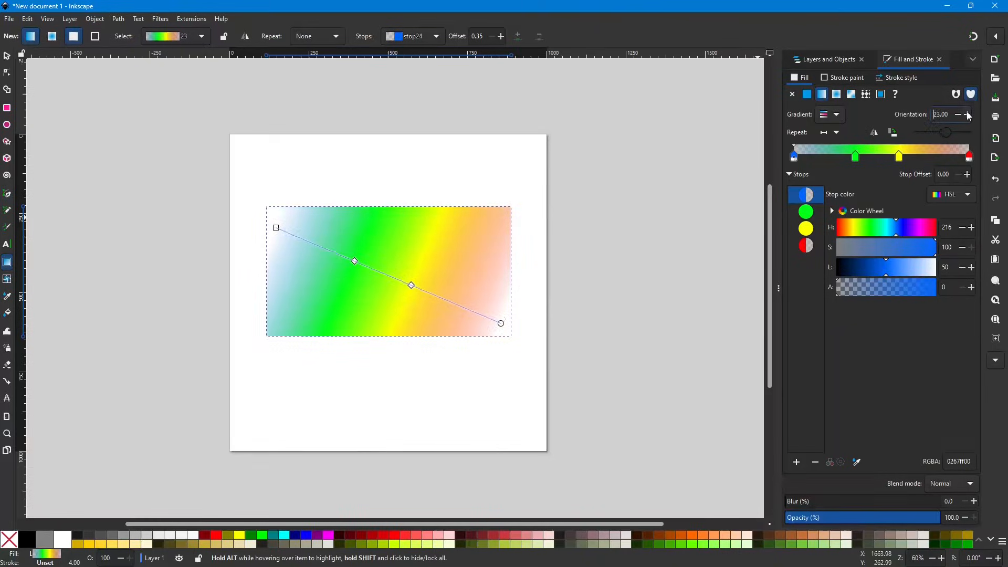
left_click(967, 114)
left_click(967, 114)
left_click(968, 114)
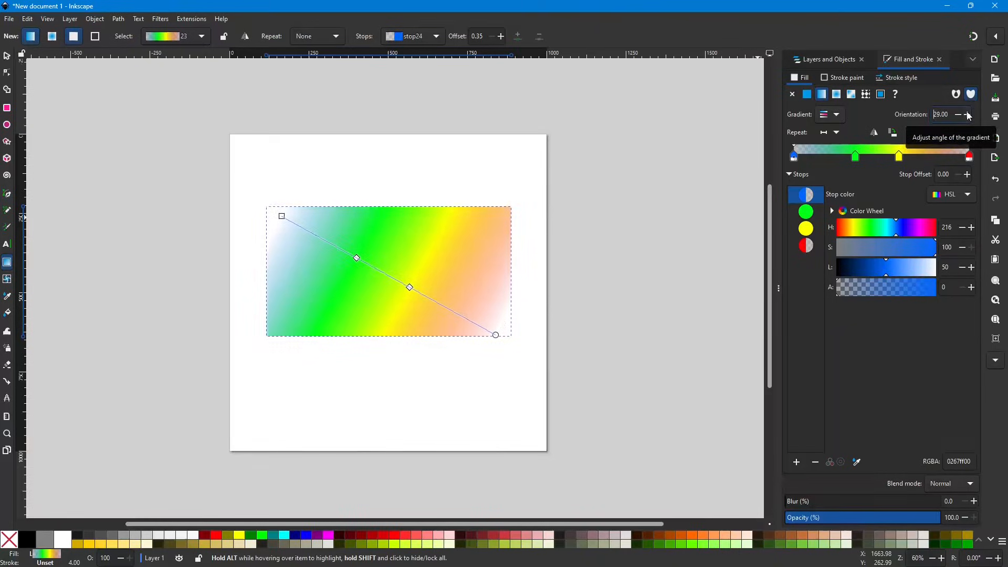
left_click(967, 114)
left_click(968, 114)
left_click(957, 114)
left_click(958, 115)
left_click(957, 114)
left_click(958, 114)
left_click(957, 115)
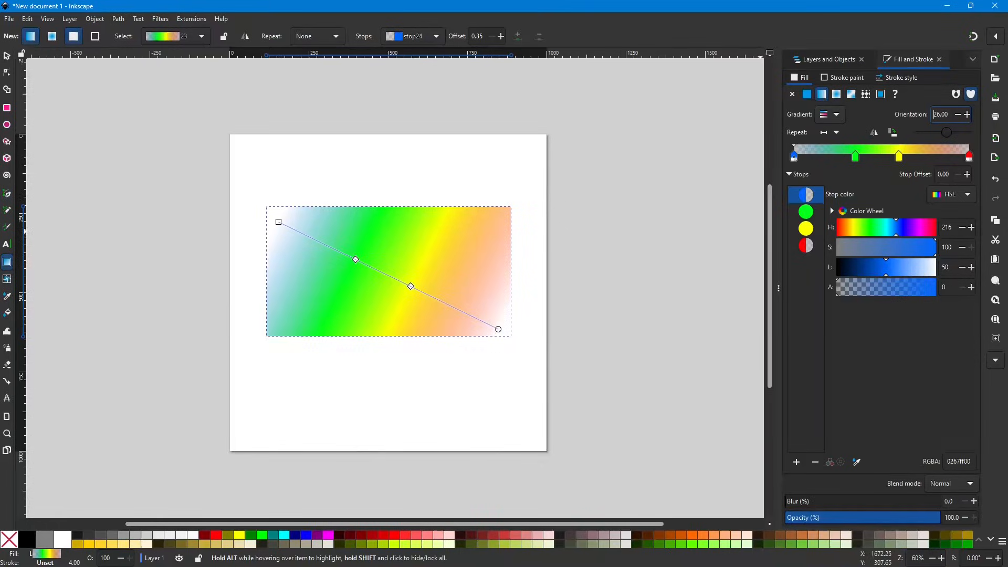
Lower the gradient's orientation to 0°.
left_click(959, 116)
left_click(959, 116)
left_click(959, 115)
left_click(959, 116)
left_click(959, 116)
left_click(959, 116)
left_click(958, 115)
left_click(959, 116)
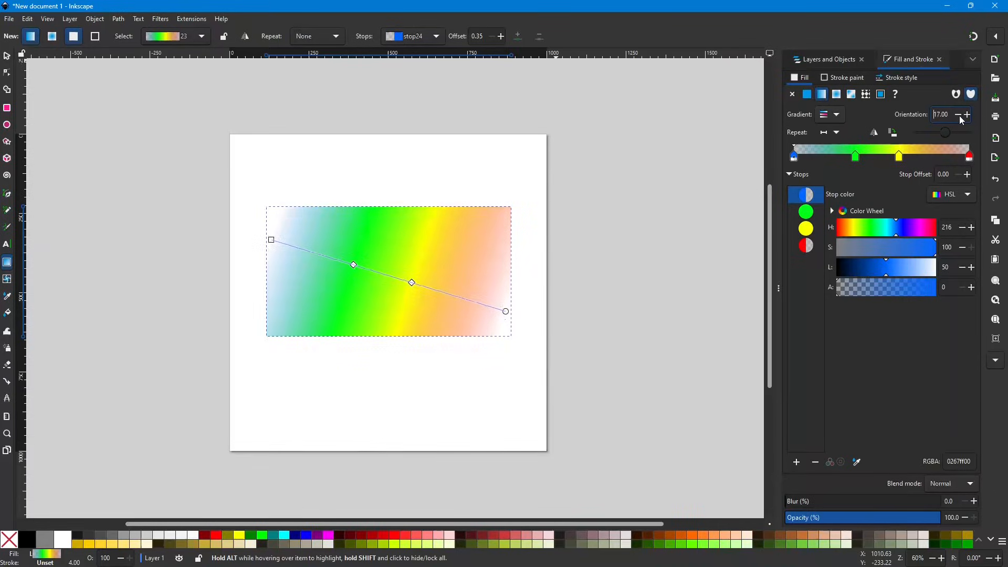
left_click(959, 115)
left_click(959, 115)
left_click(959, 116)
left_click(959, 116)
left_click(959, 115)
left_click(959, 115)
left_click(959, 115)
left_click(959, 115)
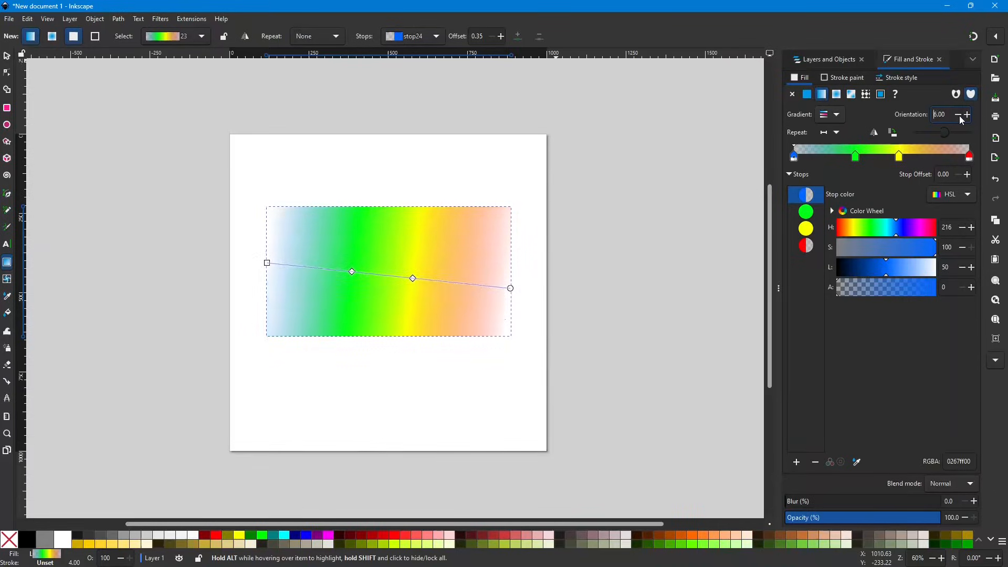
left_click(959, 116)
left_click(959, 116)
left_click(959, 115)
left_click(959, 116)
left_click(959, 116)
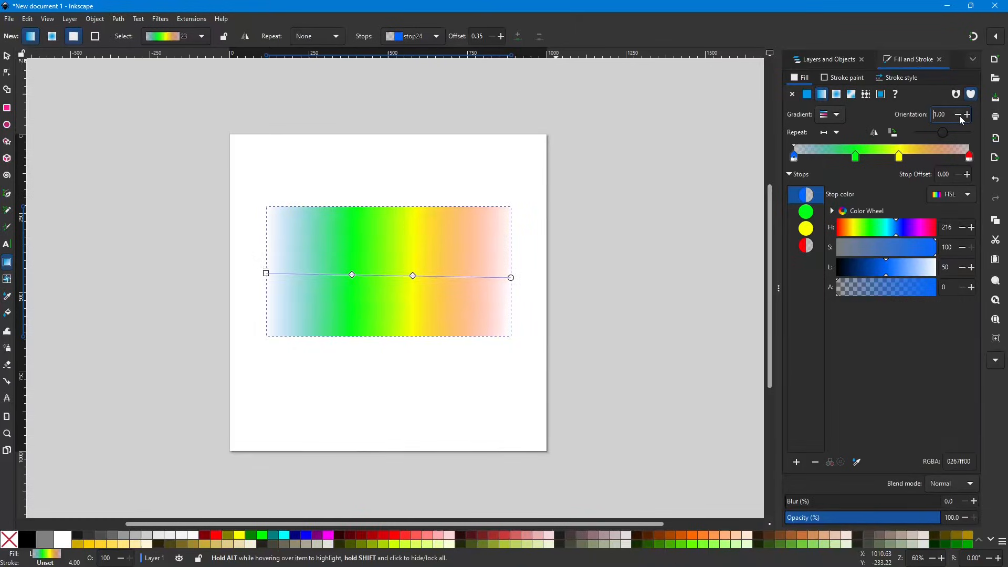
left_click(959, 116)
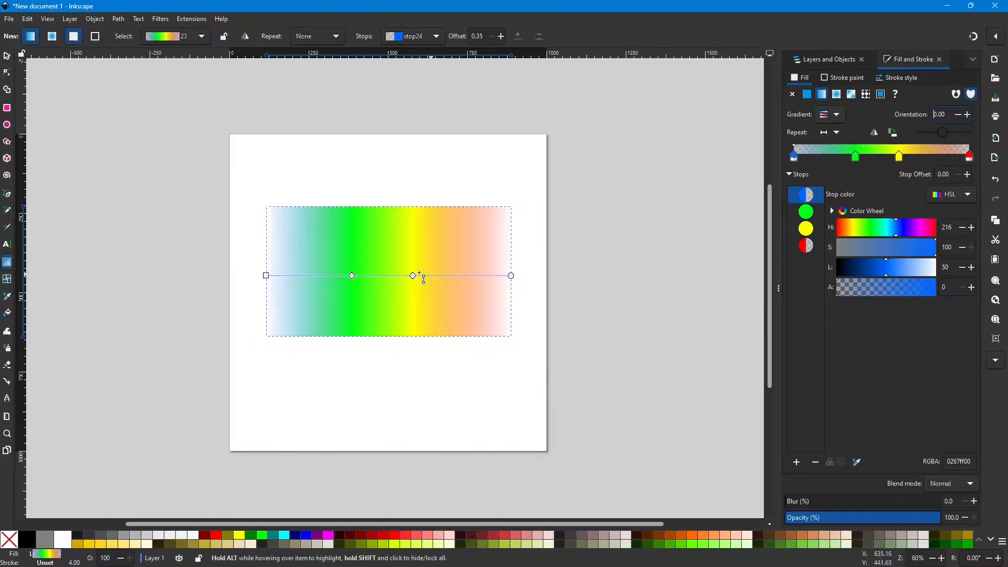
Shorten the gradient to the left part of the rectangle at 180° by moving both end handles, and reverse its direction.
left_click_drag(267, 275, 353, 275)
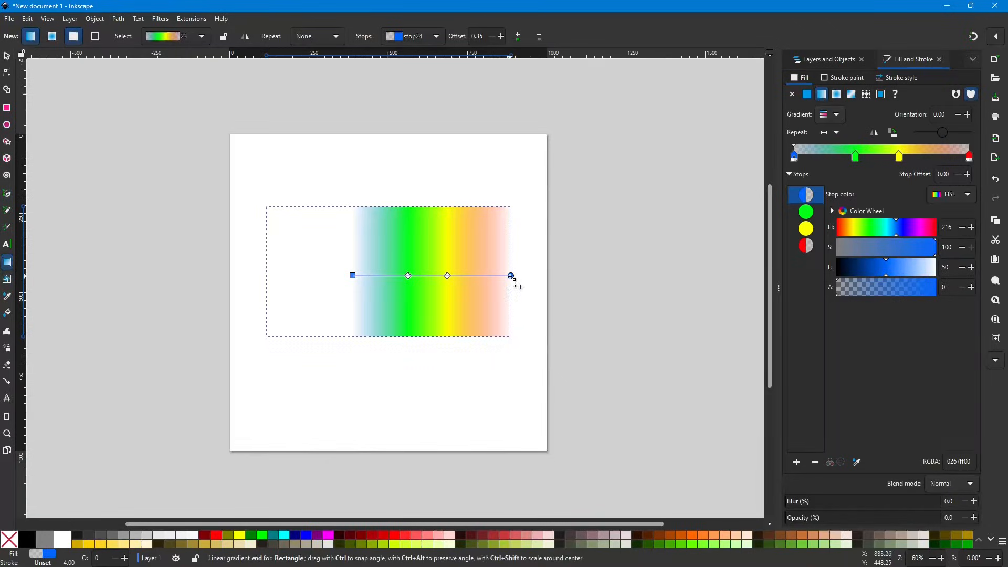
left_click_drag(512, 275, 267, 275)
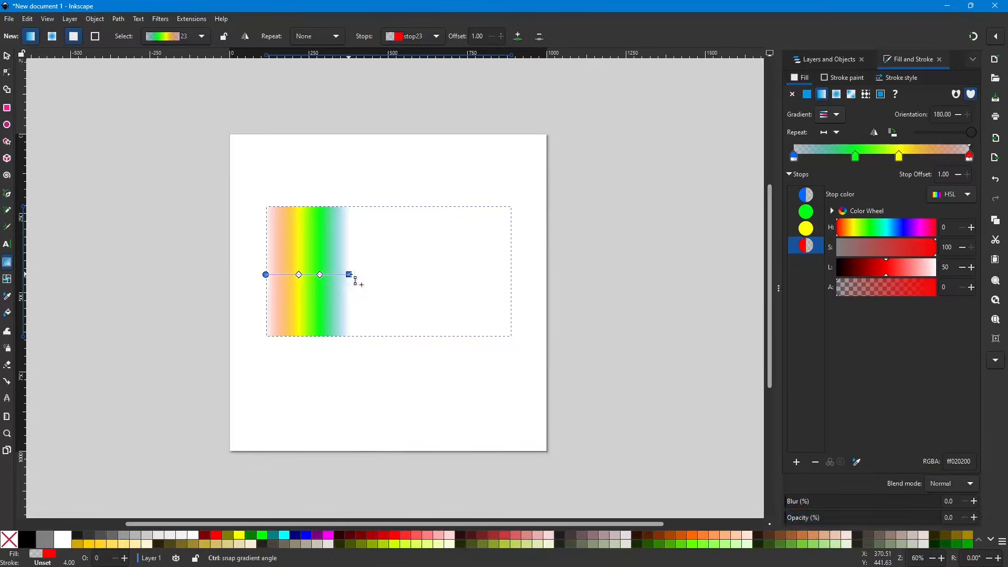
mouse_move(349, 275)
left_mouse_down()
mouse_move(372, 275)
mouse_move(360, 274)
left_mouse_up()
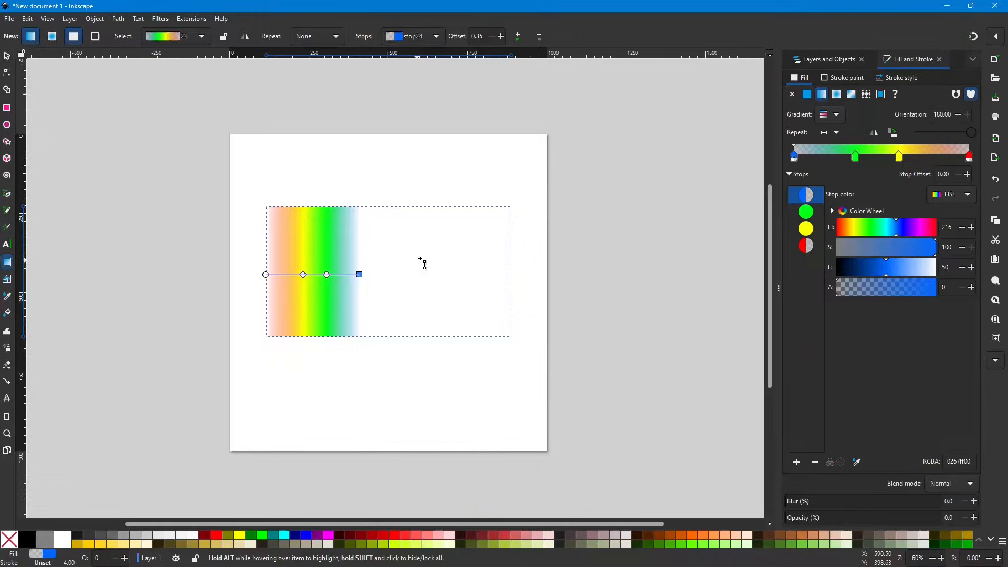
left_click(869, 130)
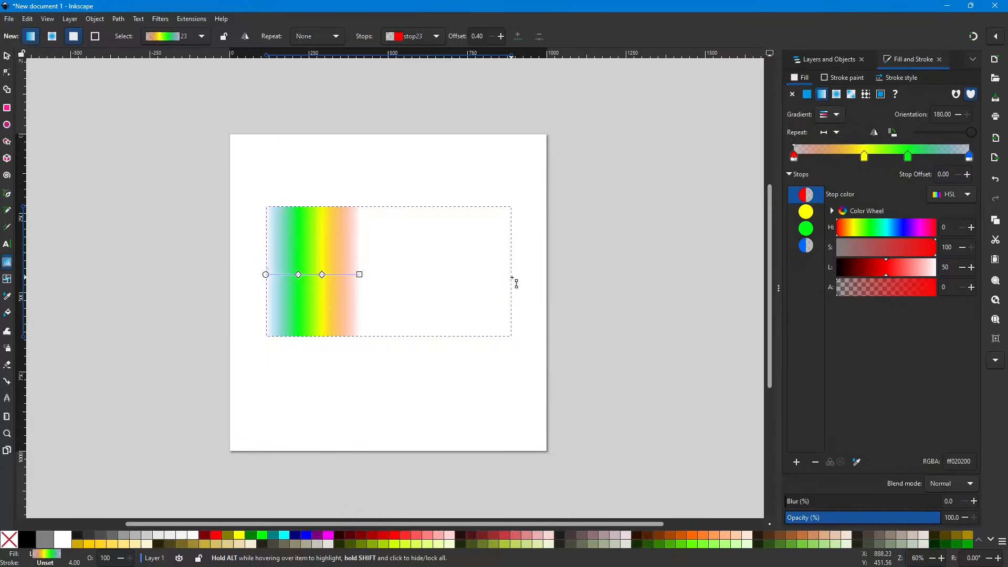
Set the gradient's repeat to Direct and adjust the start handle's spacing, leaving it at the rectangle's center so the pattern fits twice.
left_click(837, 131)
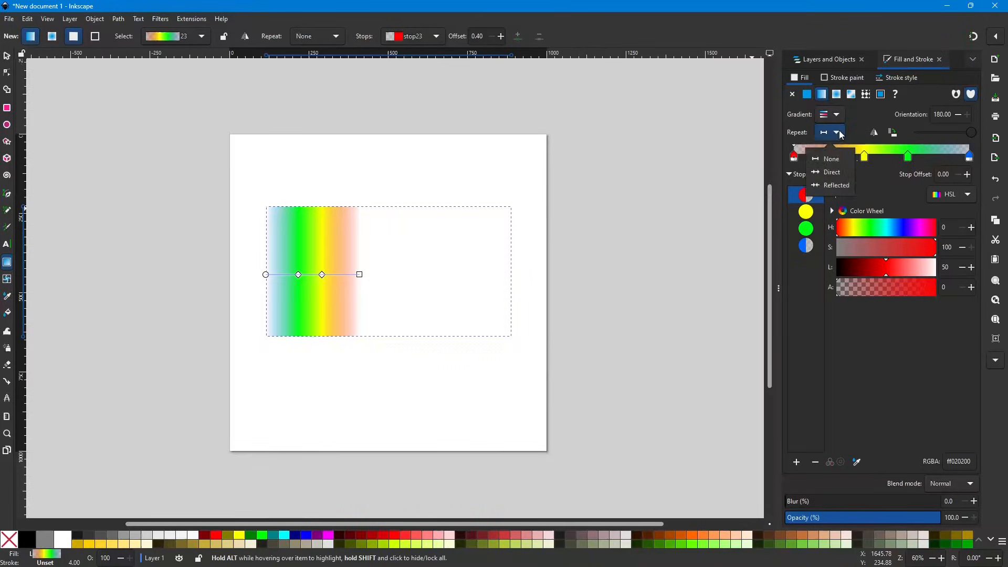
left_click(834, 173)
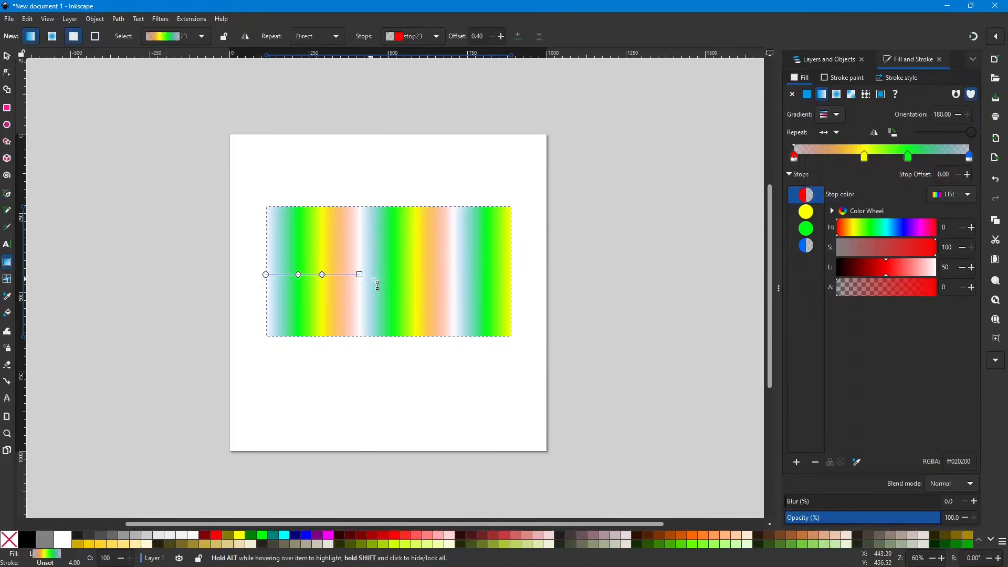
left_click_drag(360, 274, 290, 273)
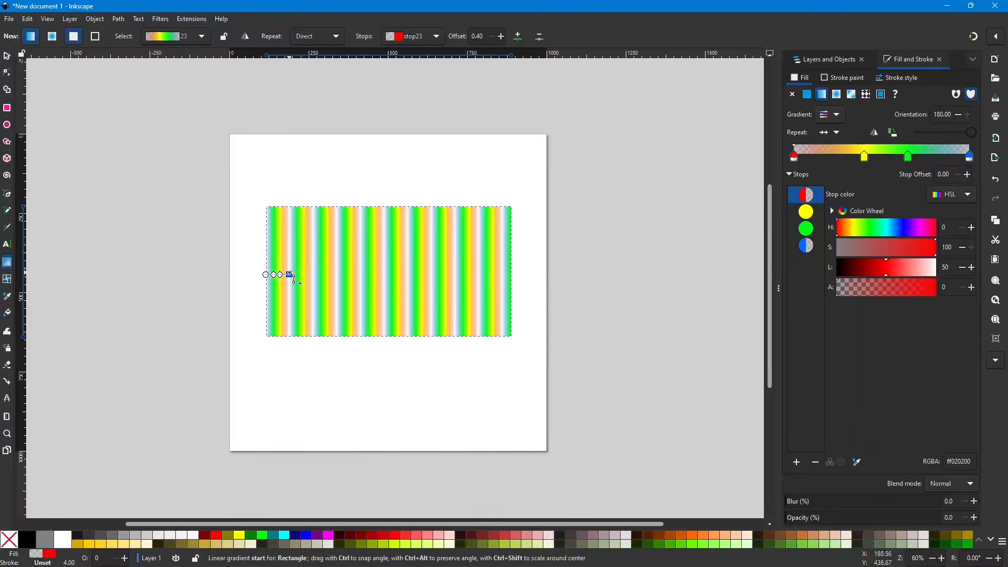
left_click_drag(291, 274, 387, 275)
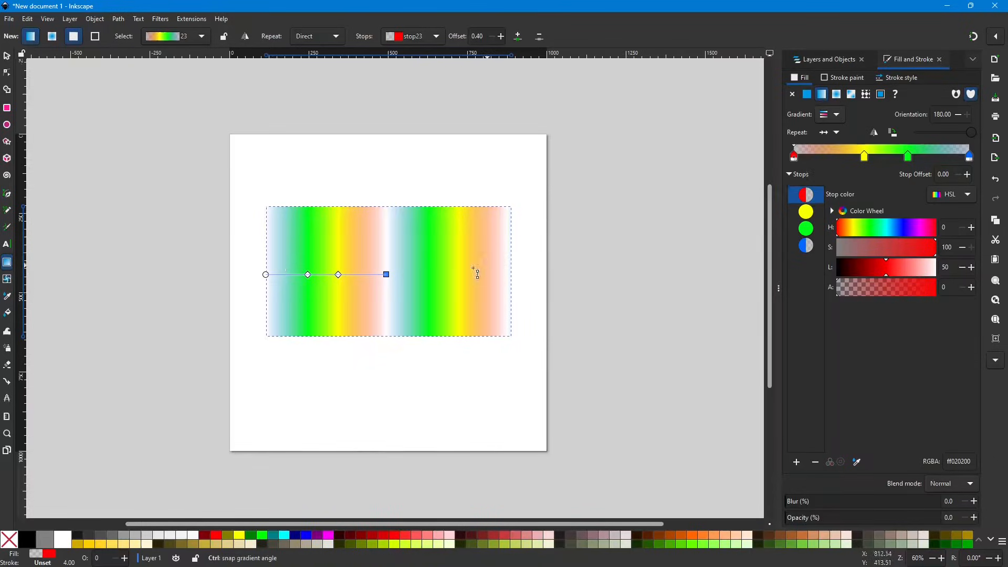
Set the gradient's repeat to Reflected and adjust the start handle's spacing, ending with it at the rectangle's right edge.
left_click_drag(386, 274, 347, 274)
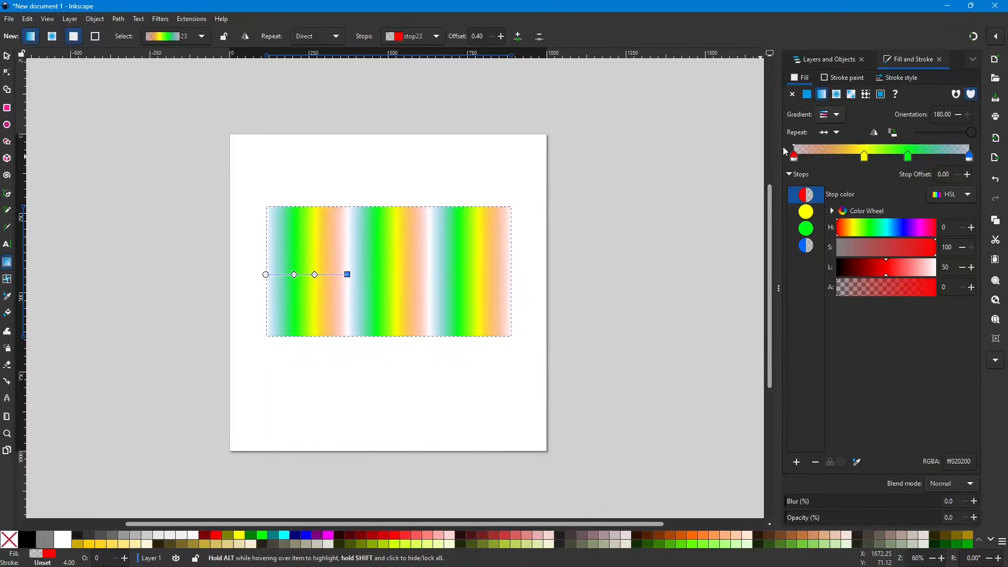
left_click(838, 134)
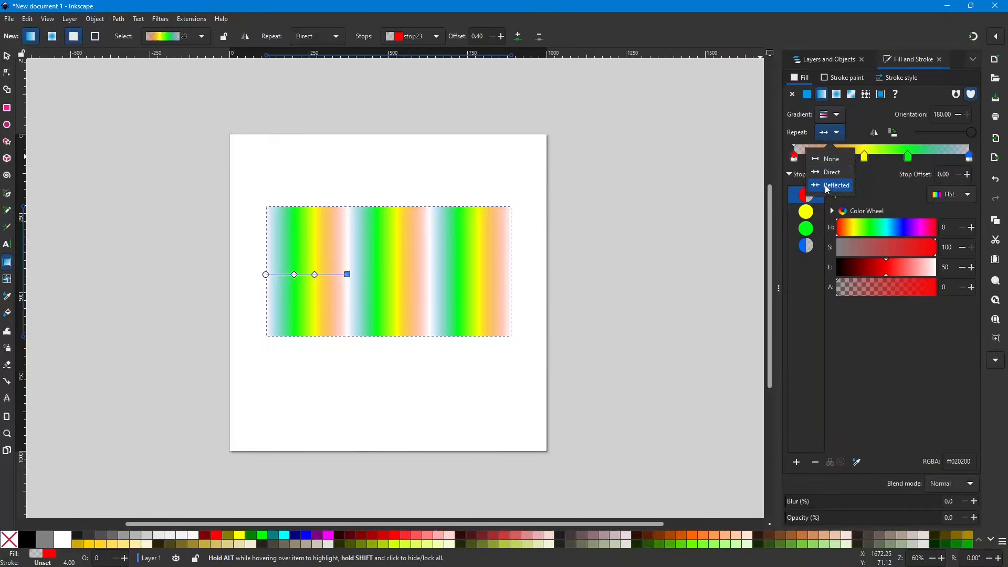
left_click(830, 186)
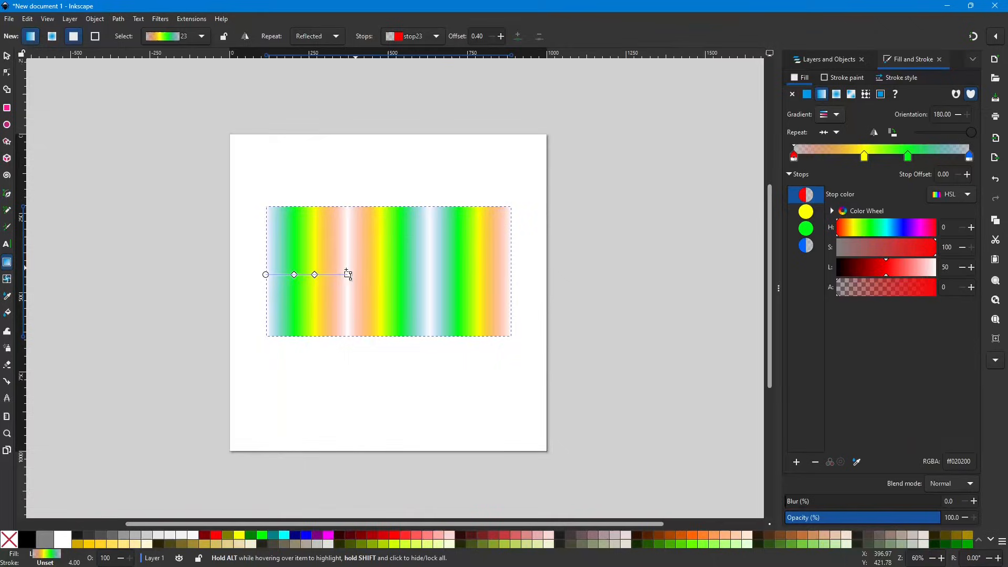
mouse_move(346, 274)
left_mouse_down()
mouse_move(360, 275)
mouse_move(350, 275)
left_mouse_up()
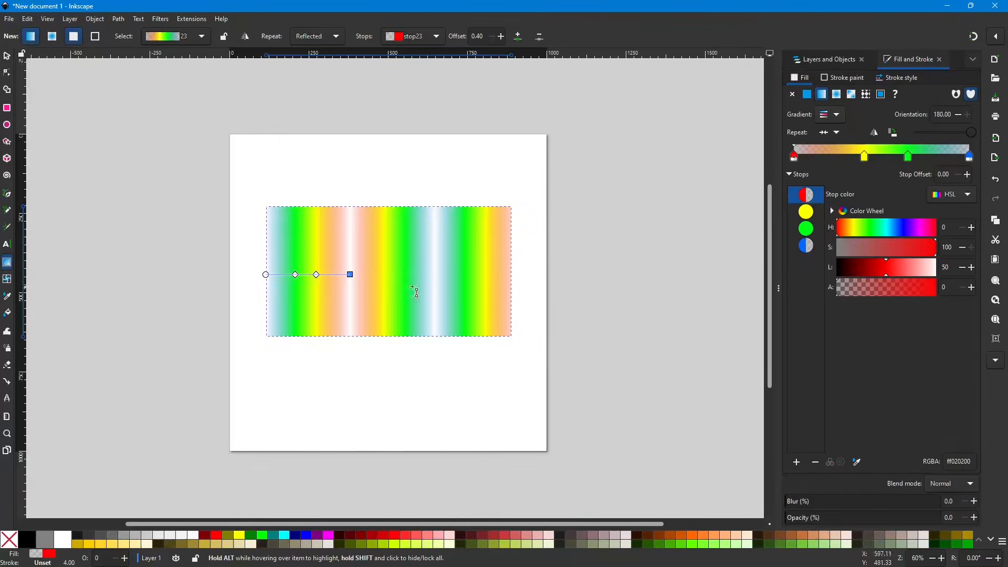
left_click_drag(351, 274, 297, 277)
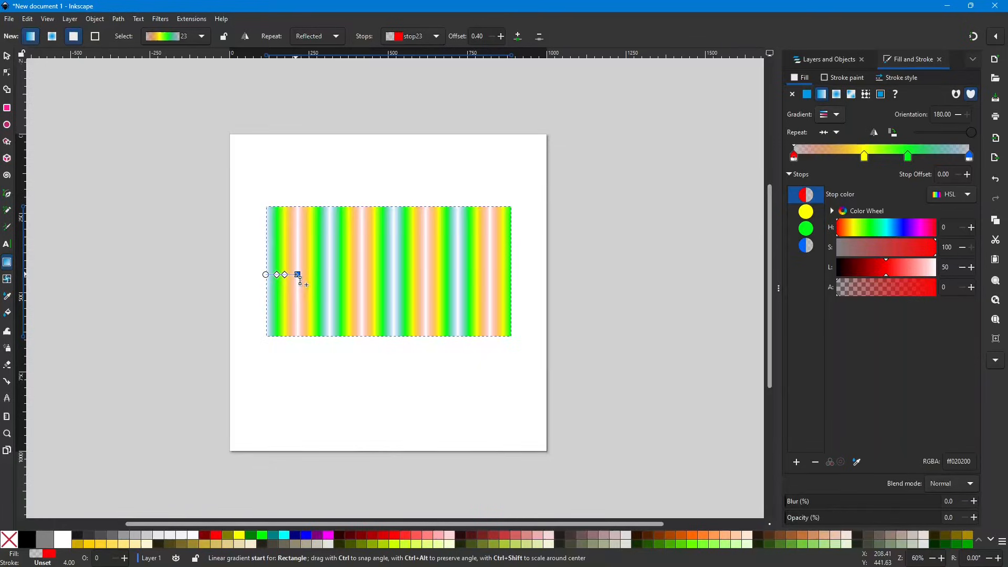
left_click_drag(298, 274, 512, 275)
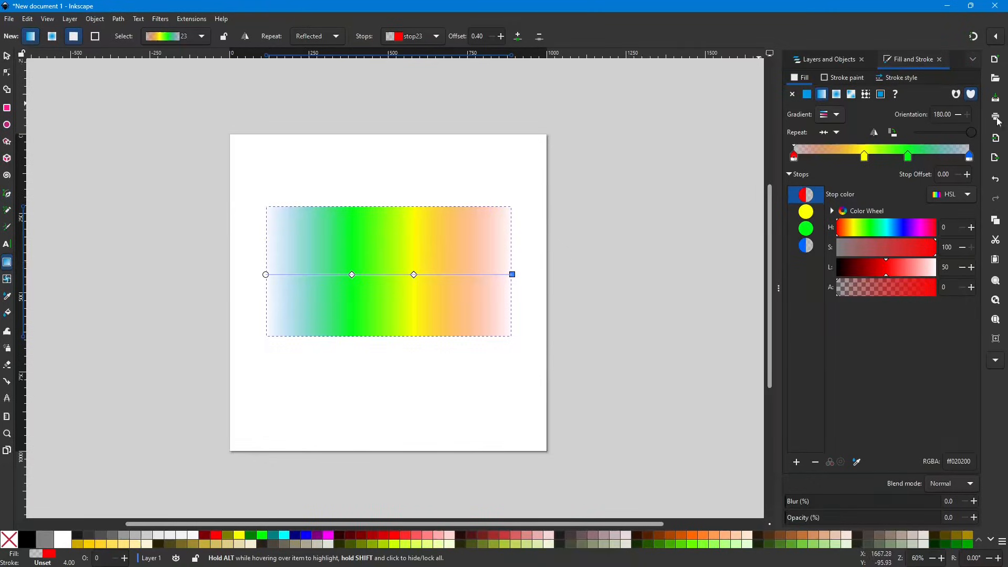
Rename the rectangle's gradient to Spectrum in the gradient library.
left_click(836, 114)
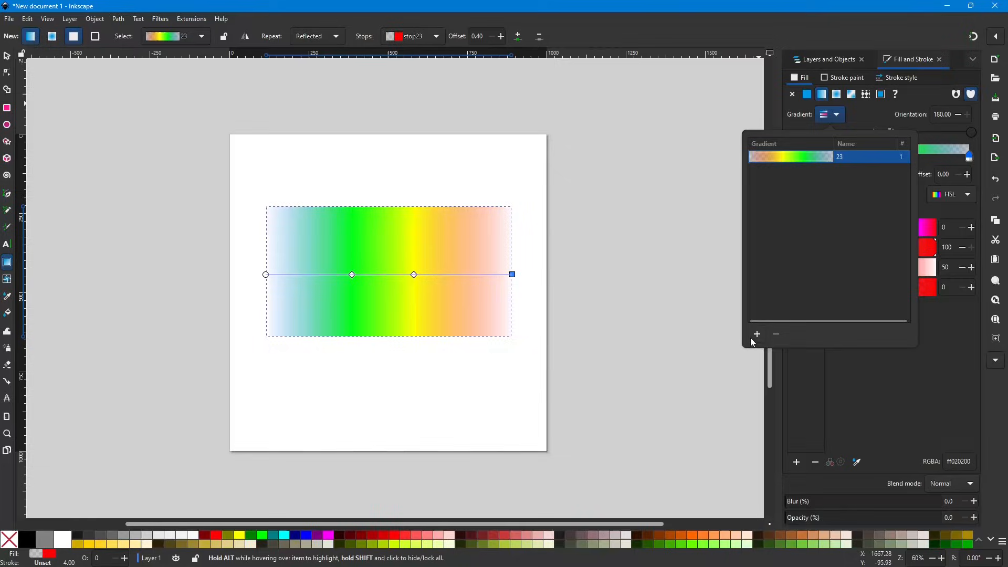
left_click(836, 116)
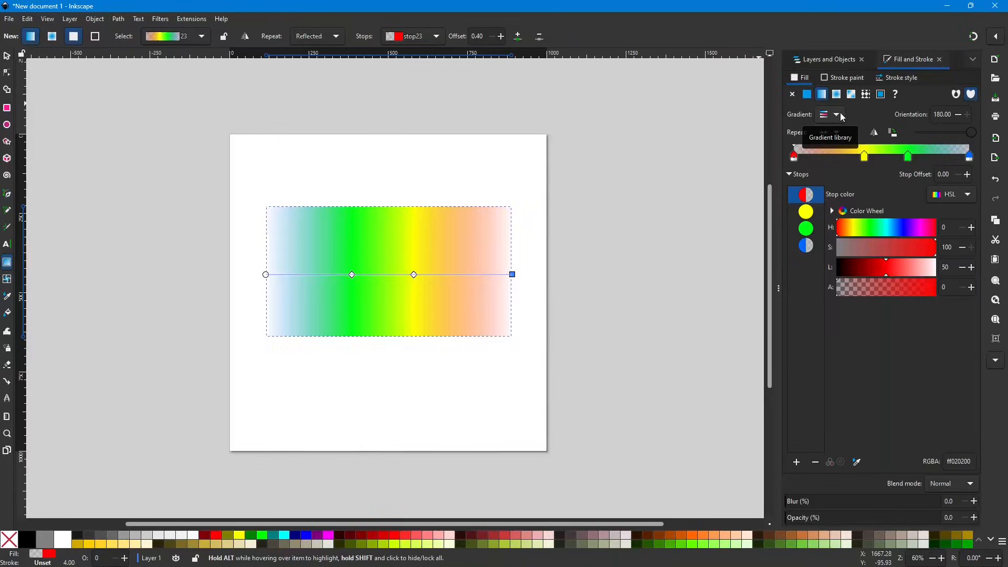
left_click(835, 116)
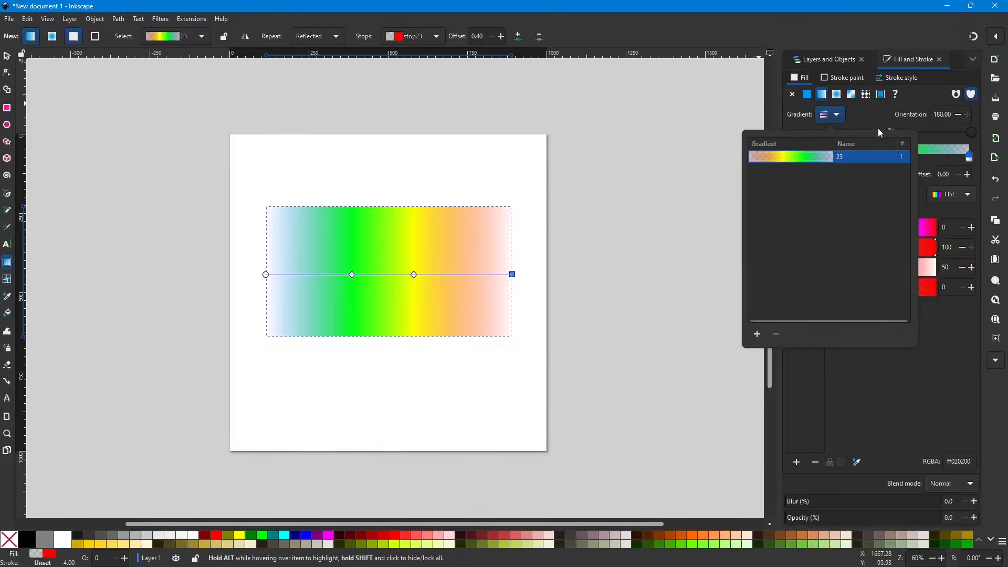
left_click(865, 109)
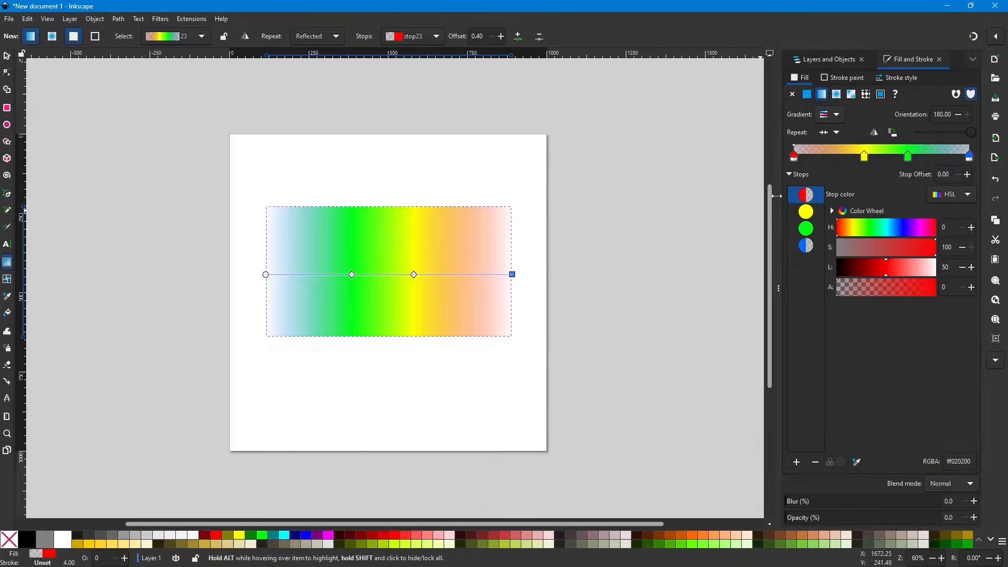
left_click(838, 114)
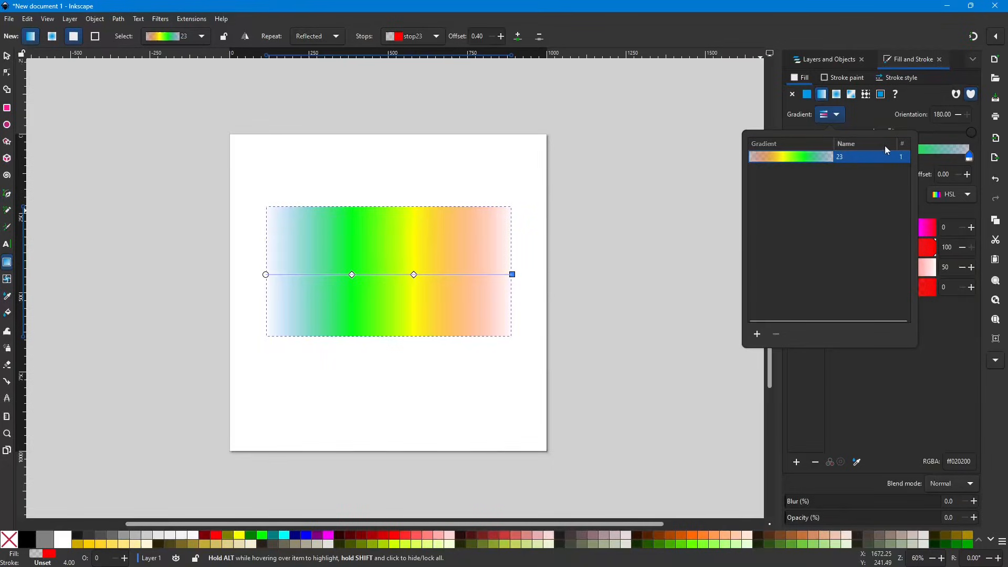
left_click(853, 153)
type("Spect")
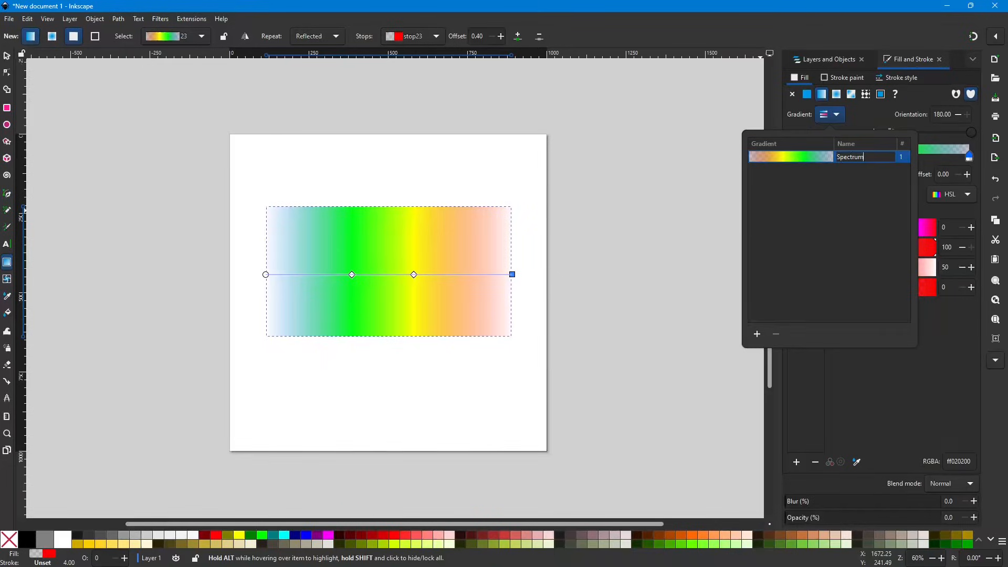
type("rum")
key("Return")
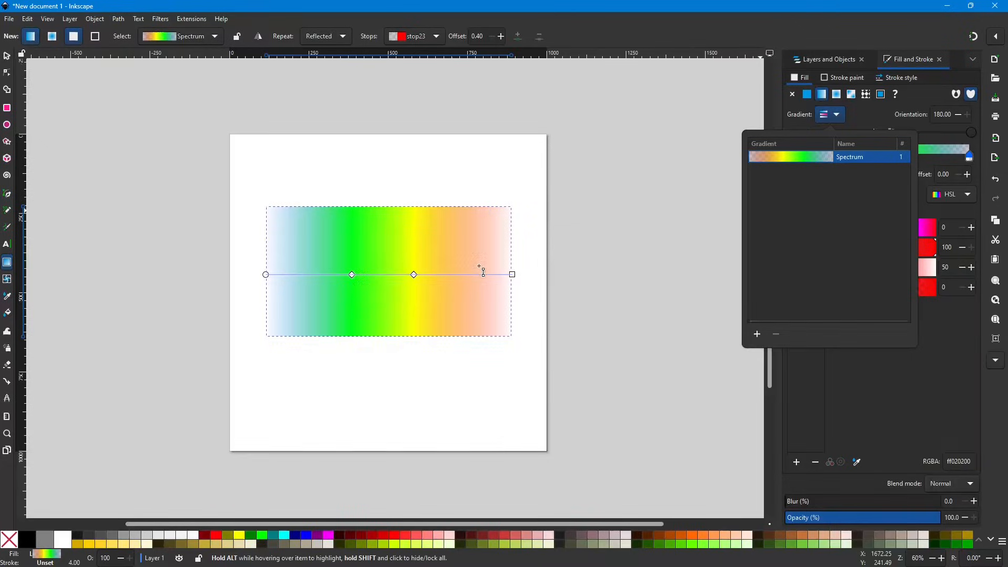
left_click(861, 157)
left_click(835, 116)
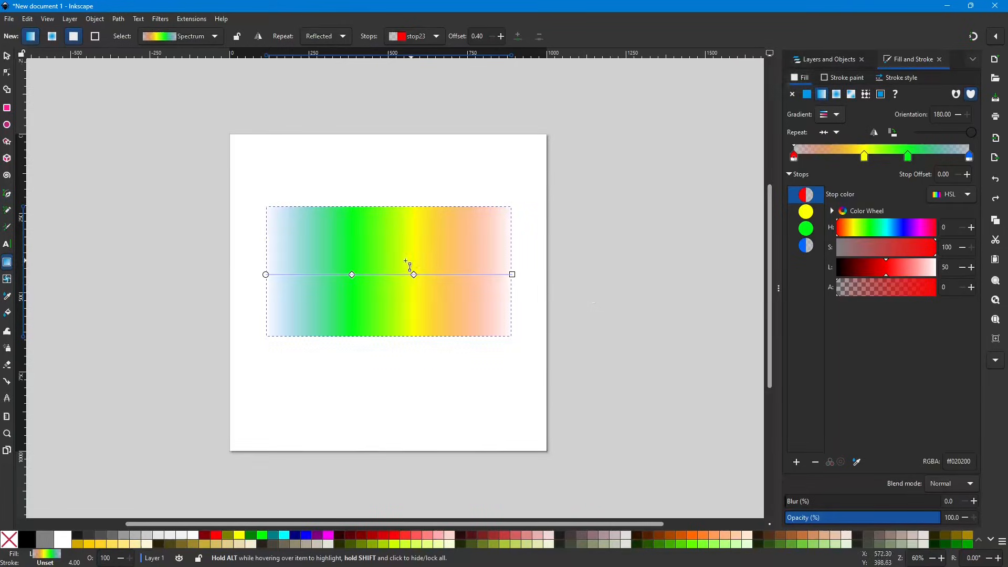
Shrink the rectangle to about 141 × 75 px and place it off the page below the lower-left corner.
left_click(6, 55)
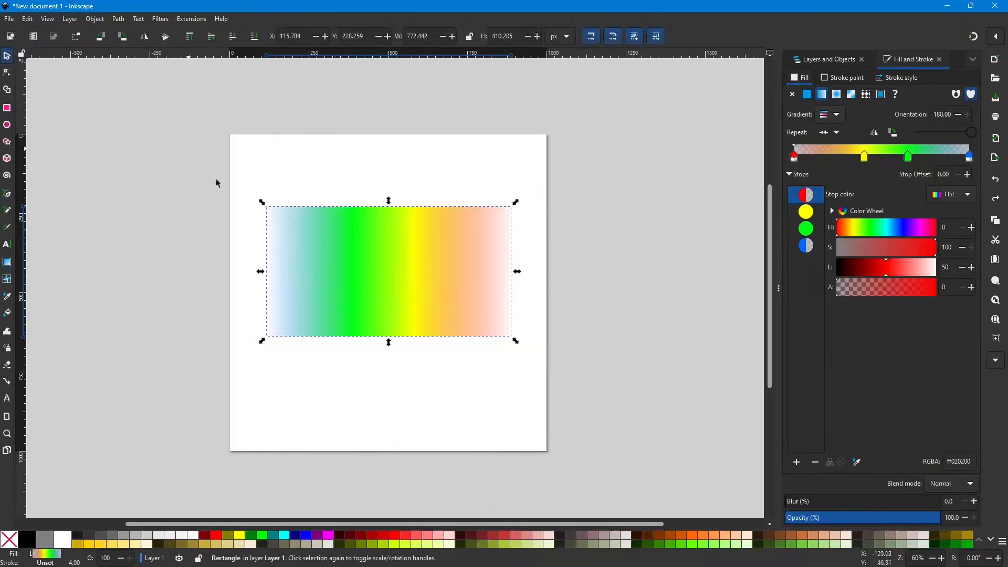
left_click_drag(410, 265, 359, 373)
scroll(359, 368, "down", 6)
left_click_drag(359, 257, 352, 368)
left_click_drag(471, 431, 199, 321)
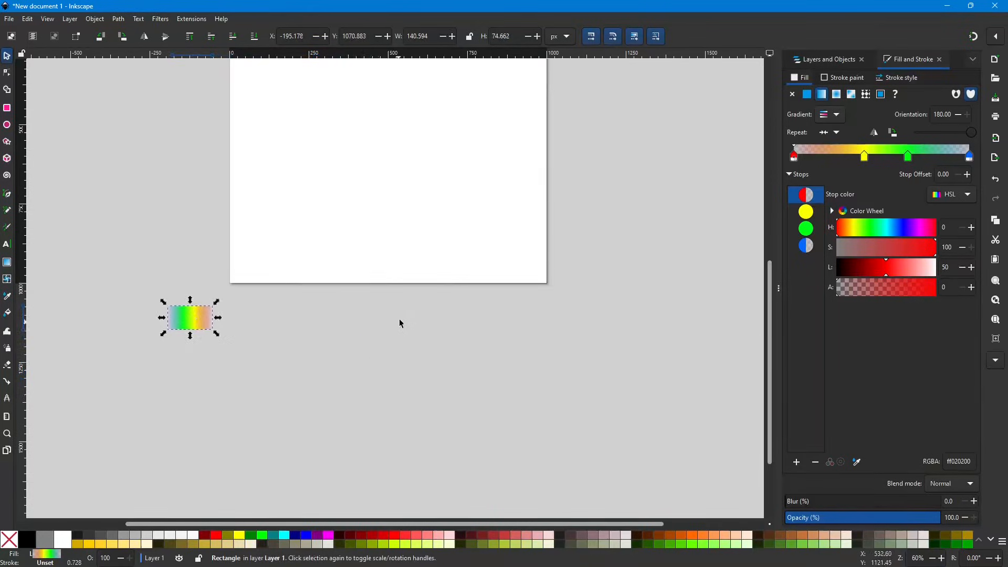
scroll(404, 311, "up", 3)
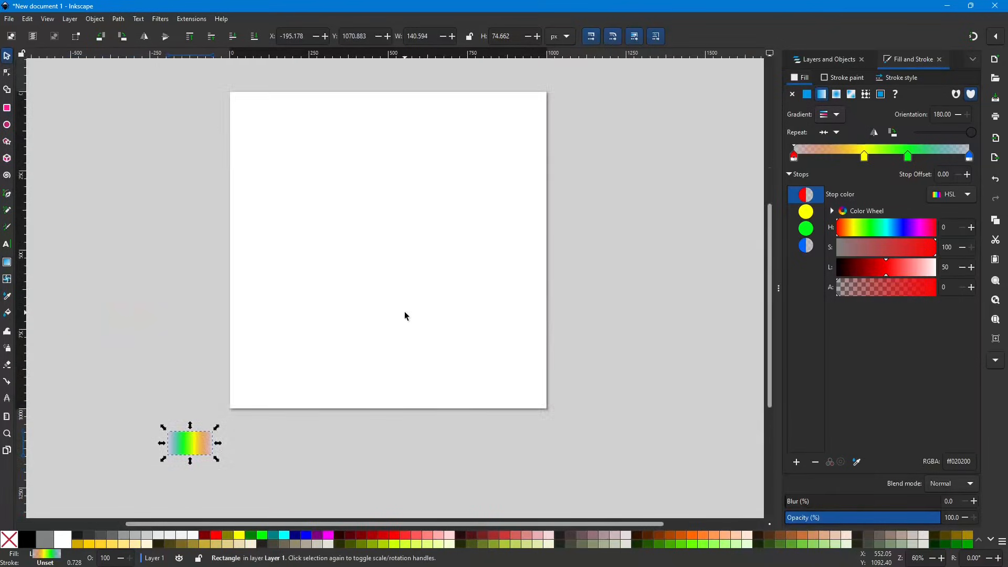
scroll(420, 298, "up", 1)
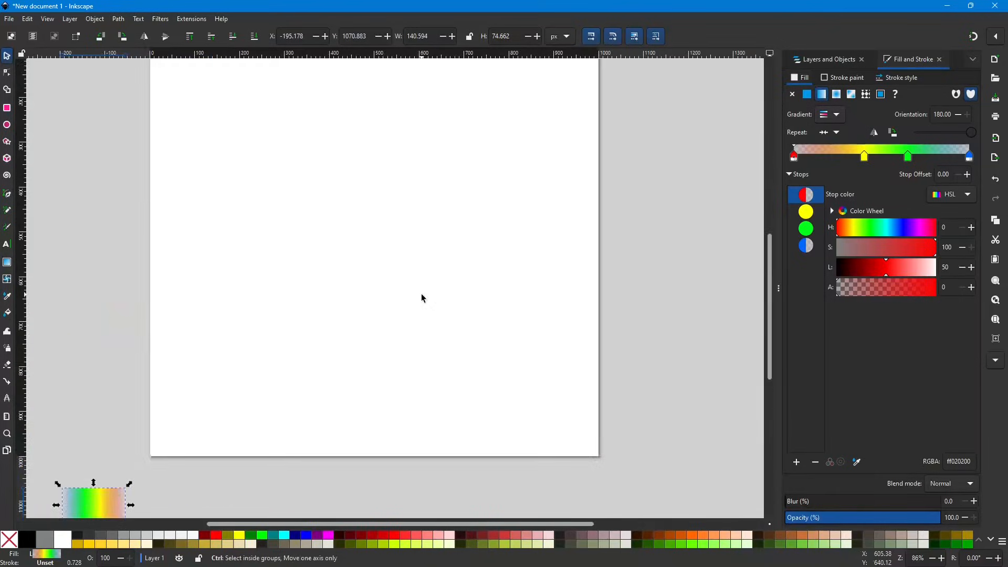
scroll(421, 298, "up", 1)
scroll(420, 301, "up", 1)
scroll(420, 301, "down", 1)
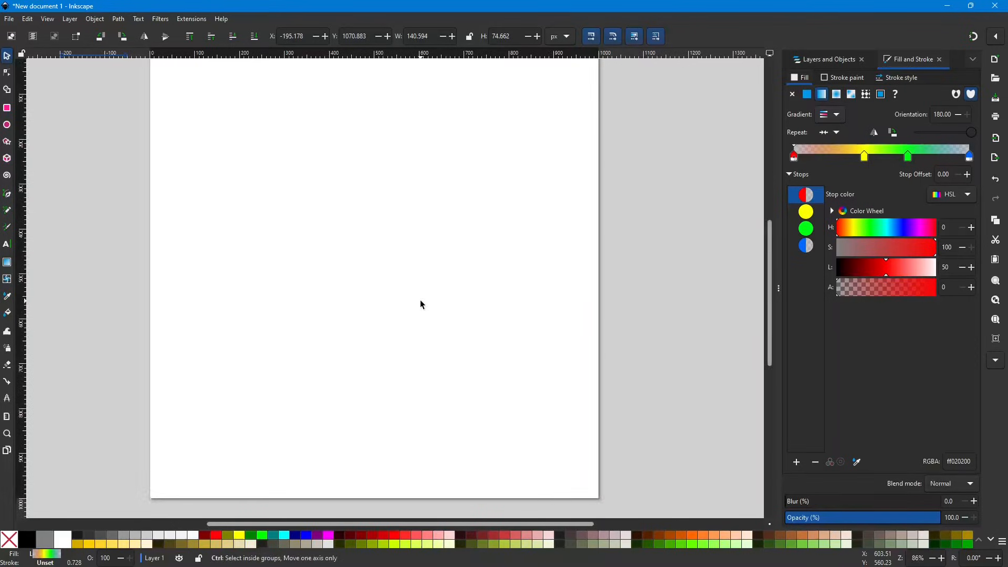
scroll(420, 300, "up", 1)
scroll(420, 304, "down", 1)
scroll(420, 304, "up", 1)
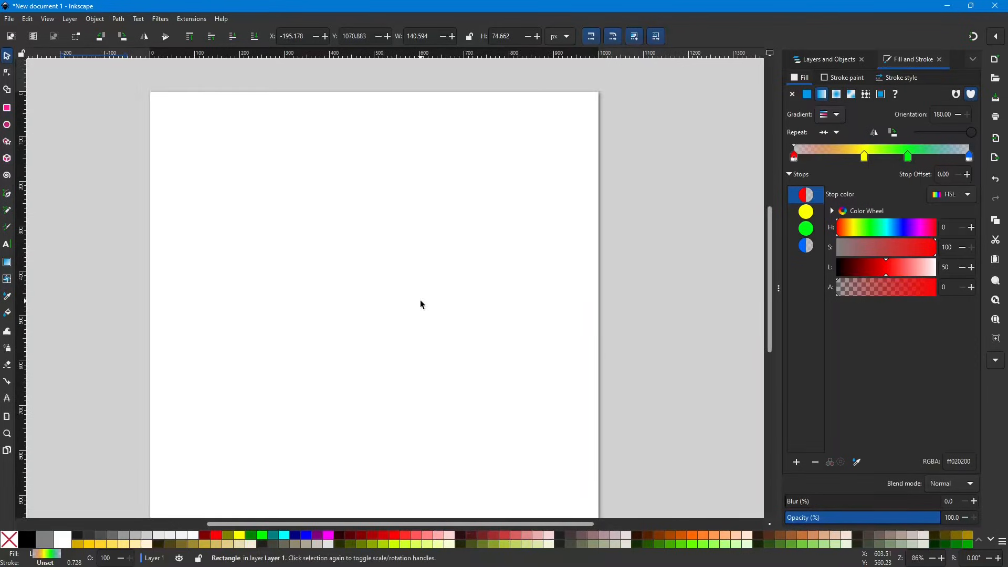
scroll(420, 304, "down", 1)
scroll(419, 304, "up", 1)
scroll(420, 304, "down", 1)
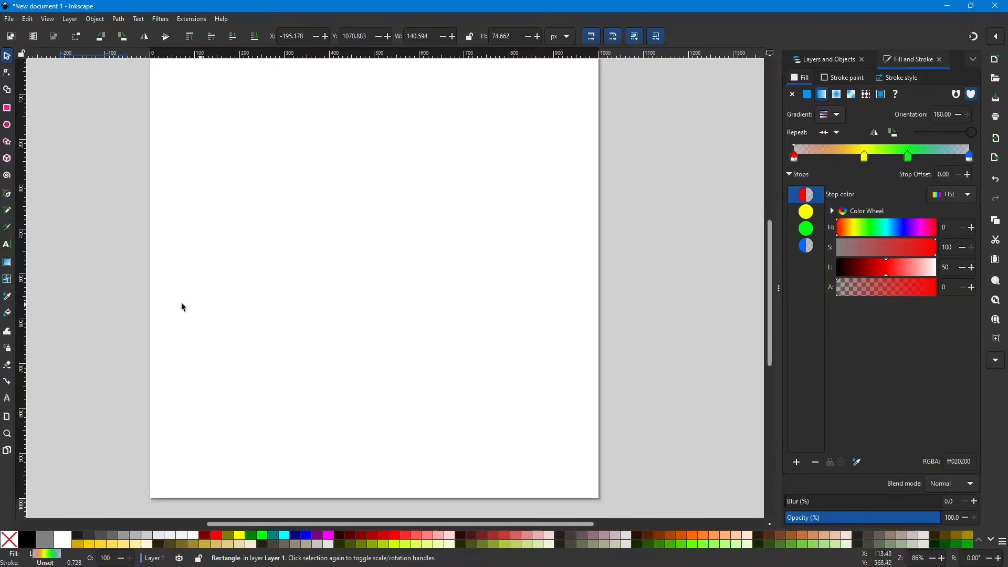
Draw a circle with a radius of about 358 px from near the middle of the page.
left_click(8, 126)
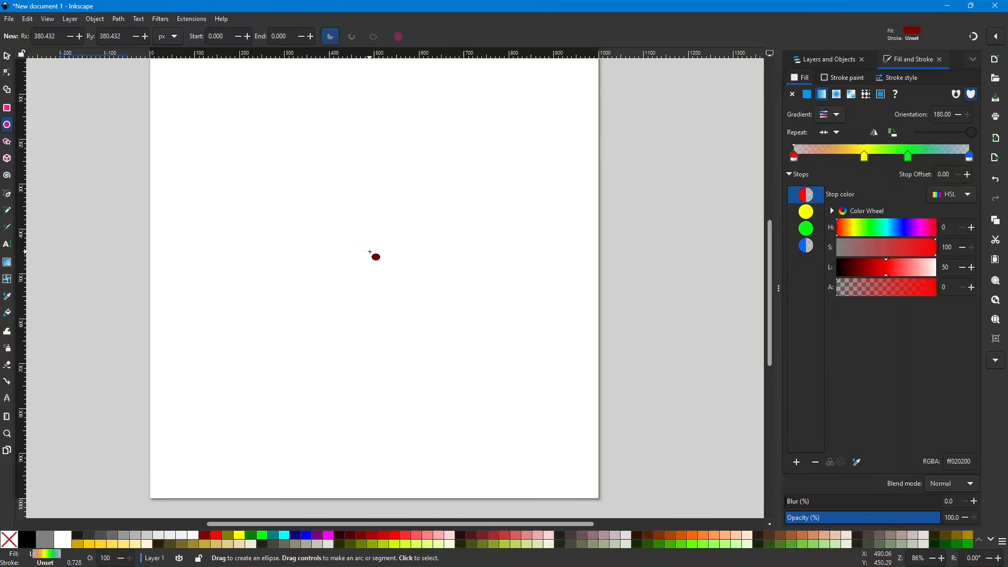
left_click_drag(371, 253, 529, 443)
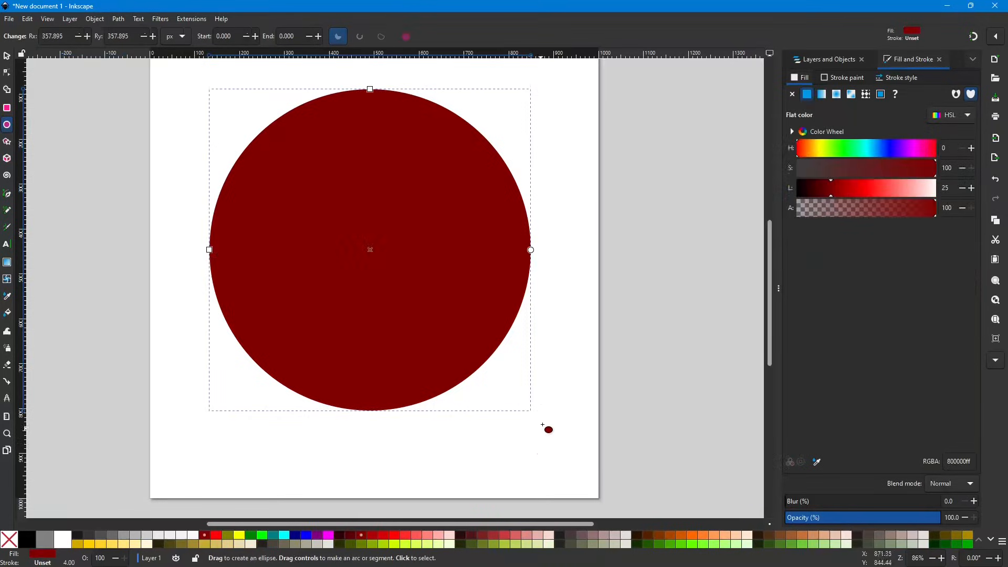
scroll(441, 331, "up", 4)
scroll(447, 314, "down", 2)
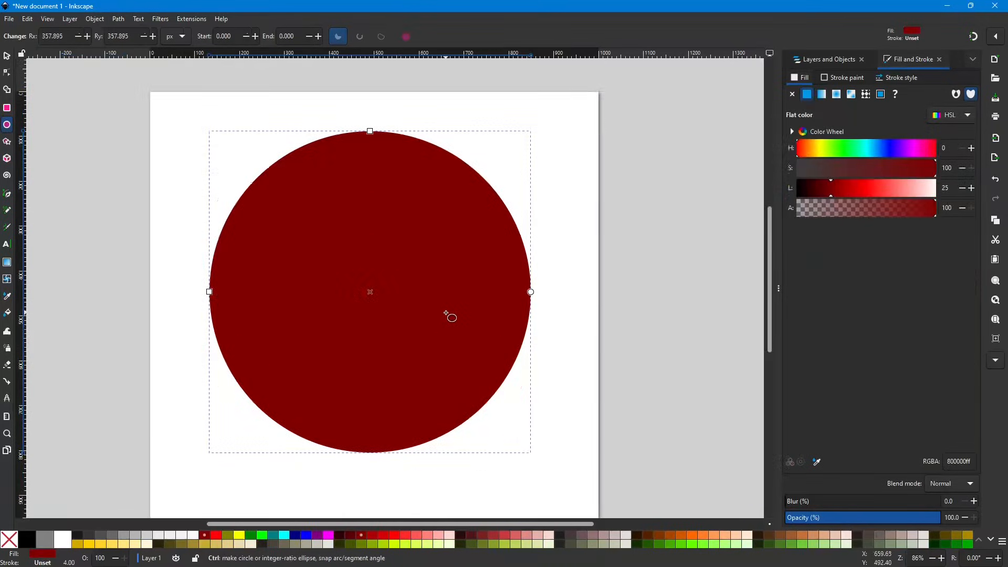
scroll(446, 314, "down", 1, "ctrl")
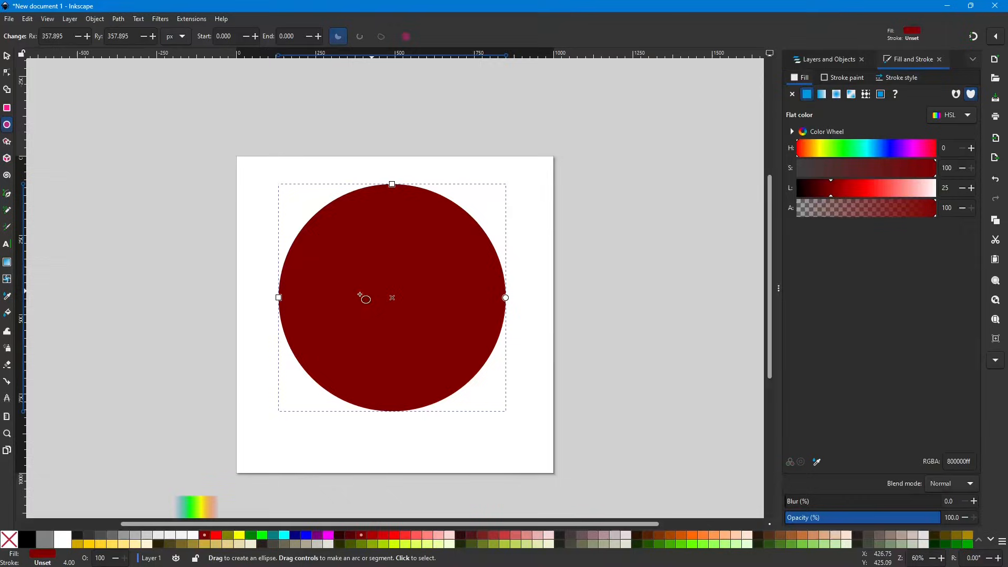
Give the circle a radial gradient fill and adjust the outer stop's opacity, finishing at 0.
left_click(6, 262)
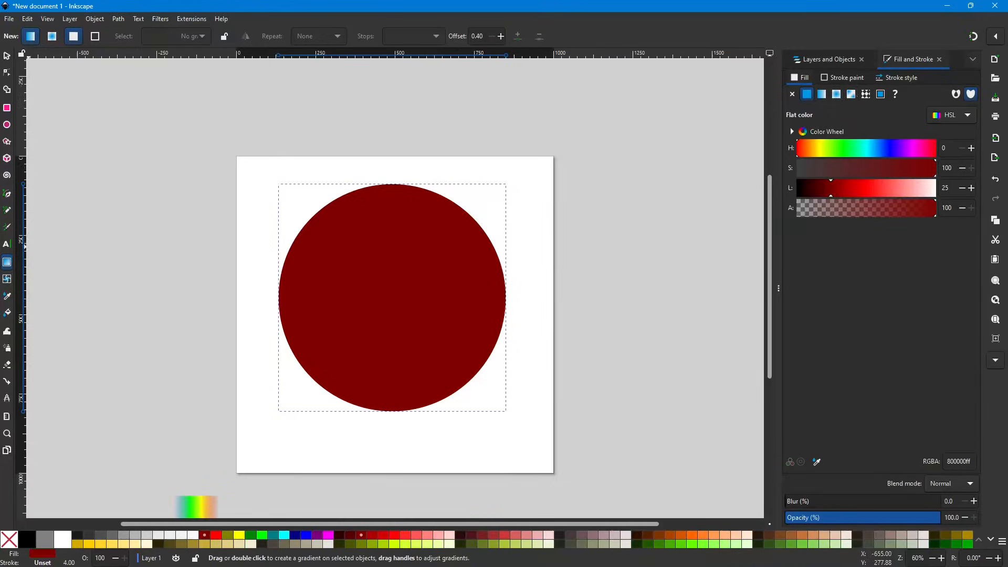
left_click(837, 95)
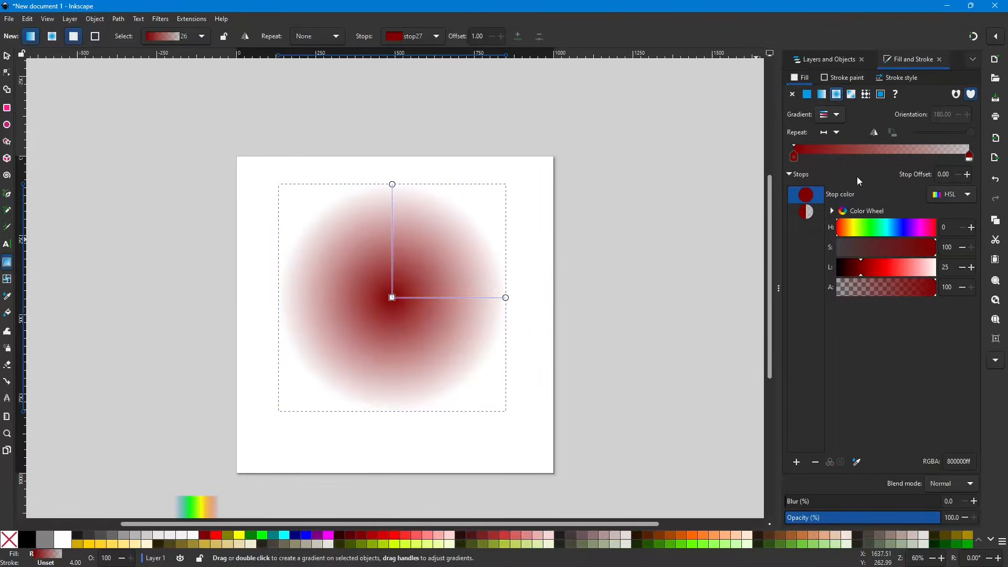
left_click(969, 158)
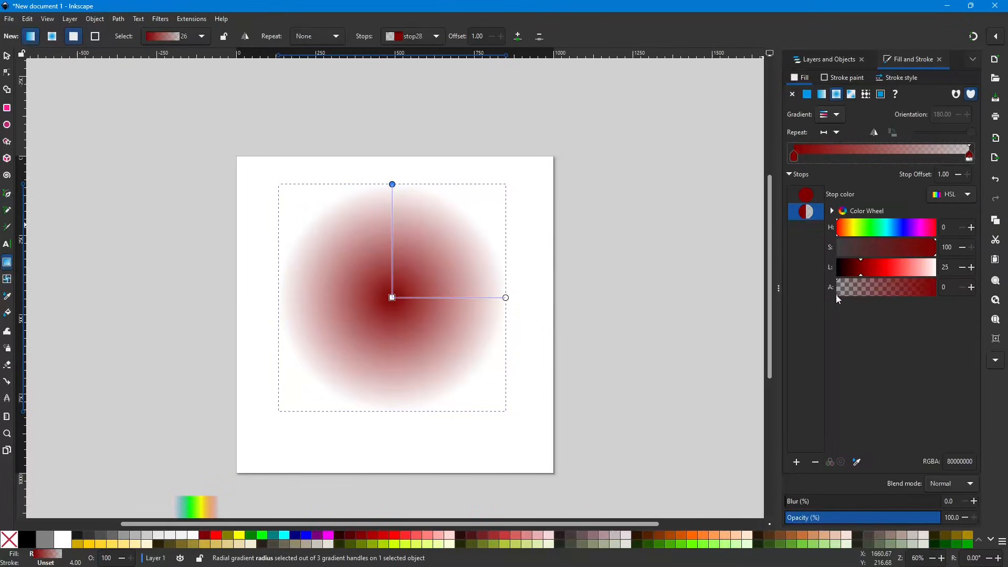
left_click_drag(885, 292, 827, 294)
left_click(898, 288)
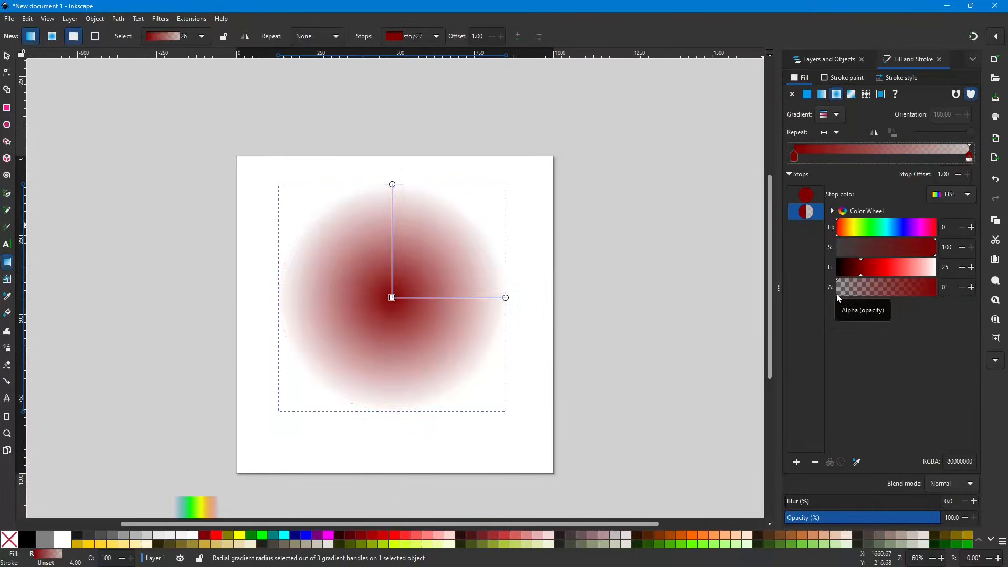
mouse_move(837, 294)
left_mouse_down()
mouse_move(959, 291)
mouse_move(816, 294)
left_mouse_up()
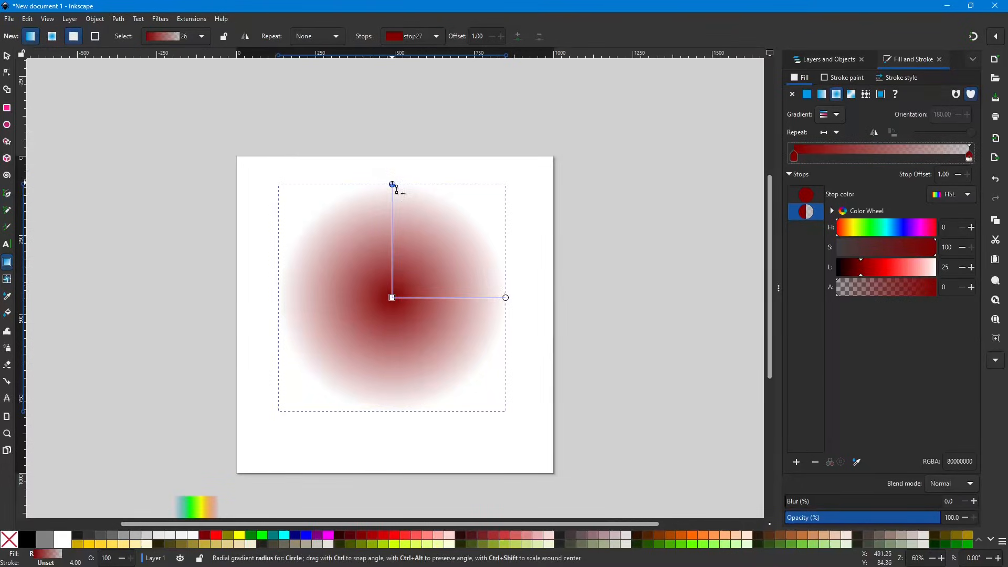
Try squashing the circle's radial gradient vertically and then horizontally with its radius handles, and undo each change.
left_click_drag(389, 201, 389, 261)
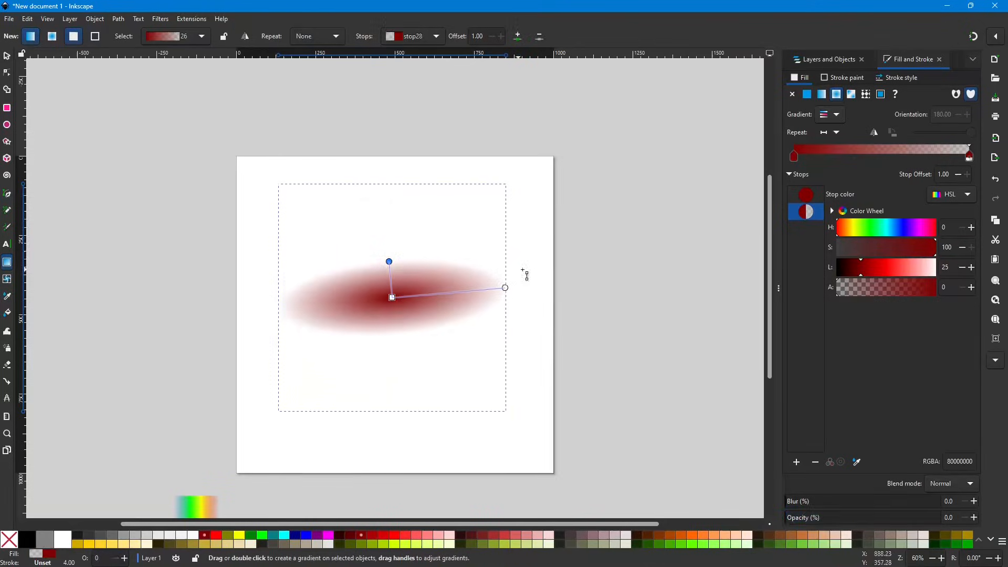
left_click(505, 288)
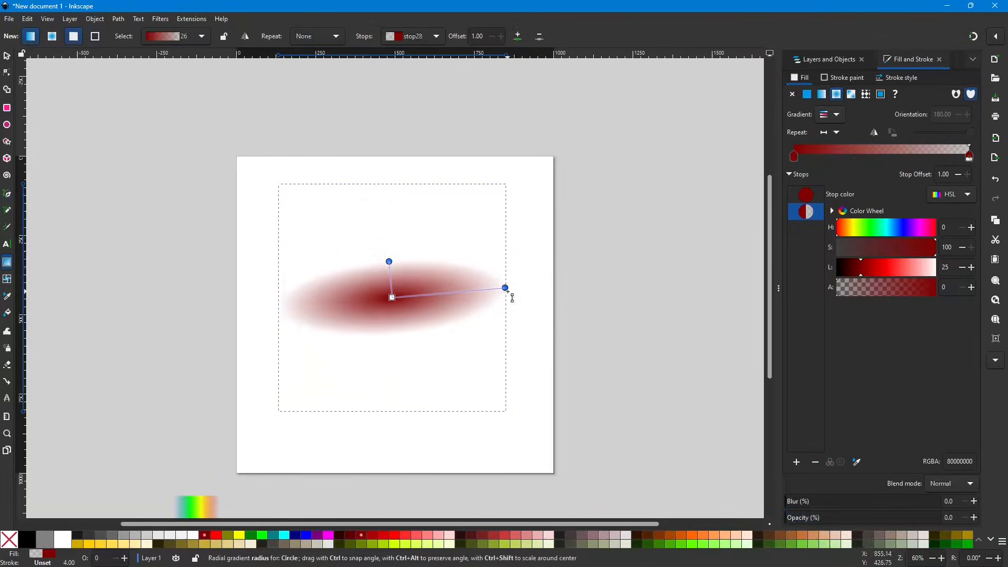
double_click(416, 250)
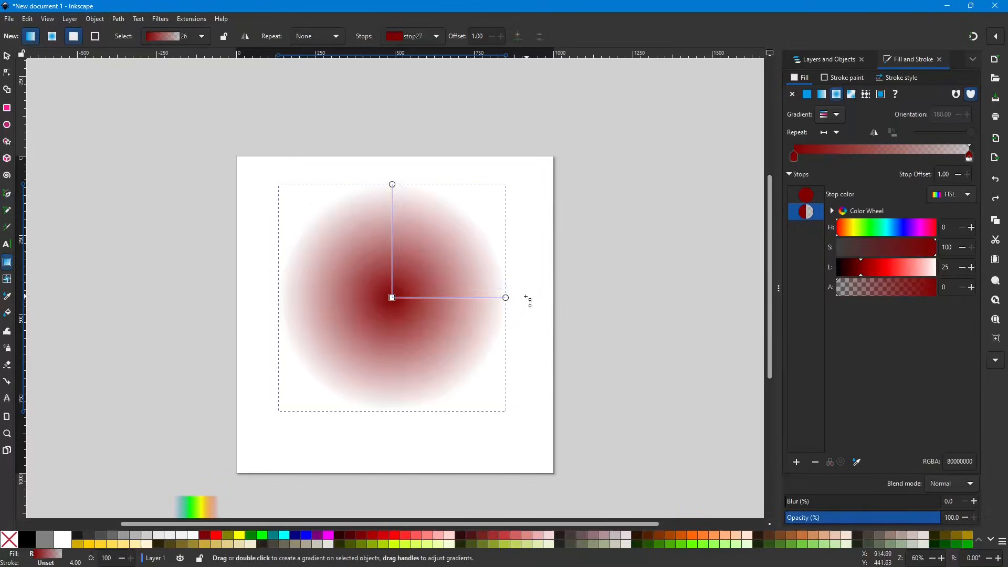
left_click_drag(506, 298, 471, 292)
key("ctrl+z")
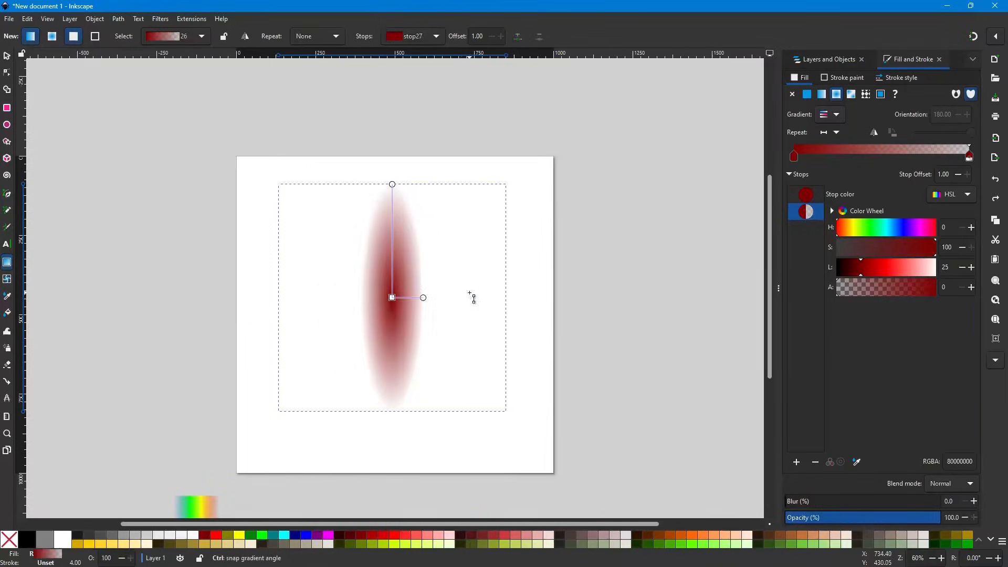
key("ctrl+z")
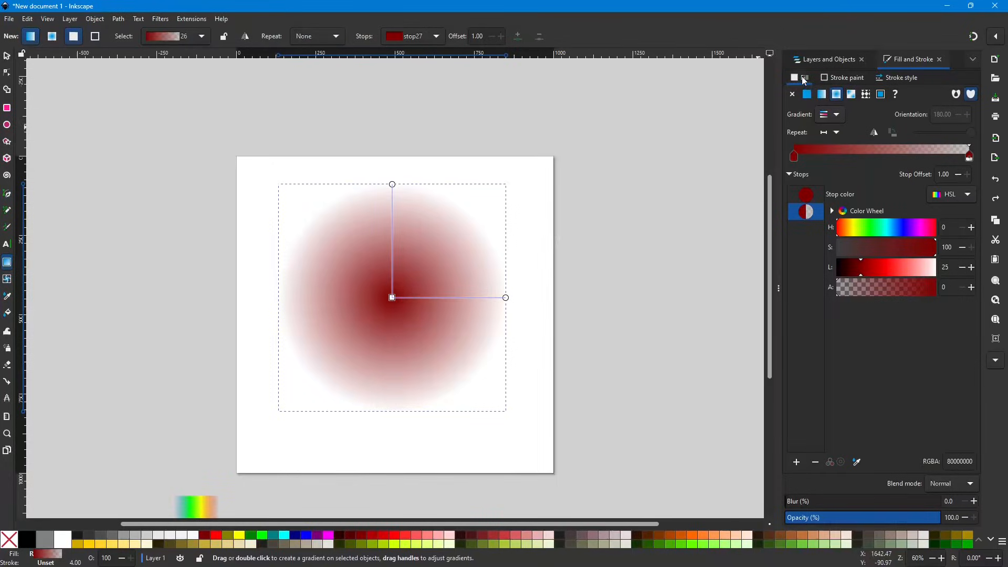
Look over the objects in Layer 1, the circle's fill settings and the small gradient rectangle below the page.
left_click(811, 58)
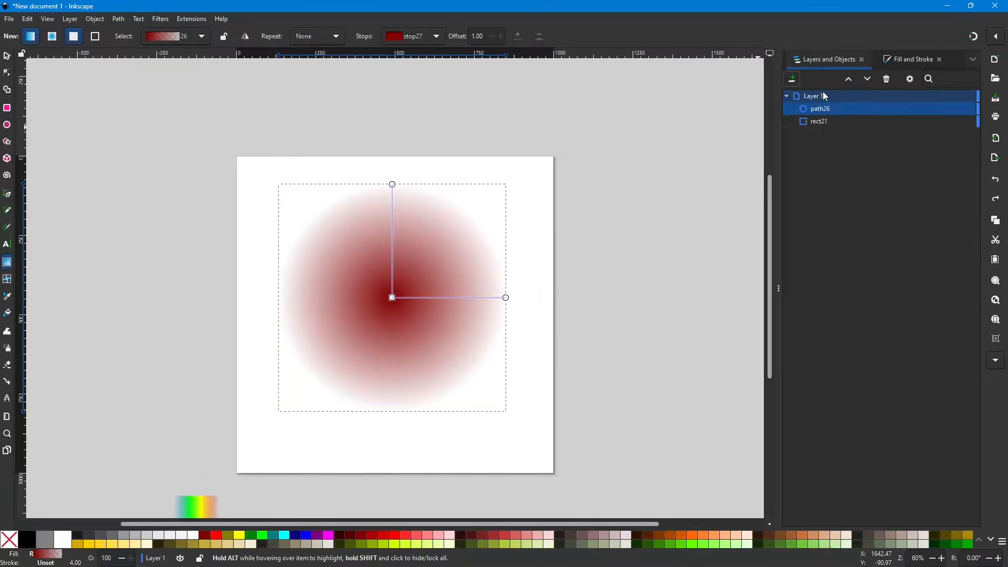
left_click(824, 110)
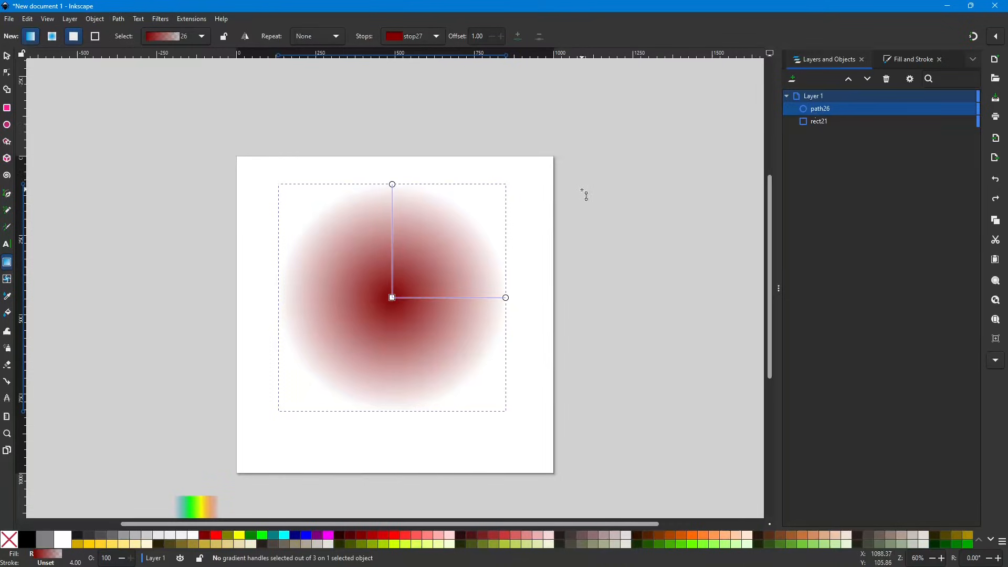
left_click(824, 109)
left_click(902, 60)
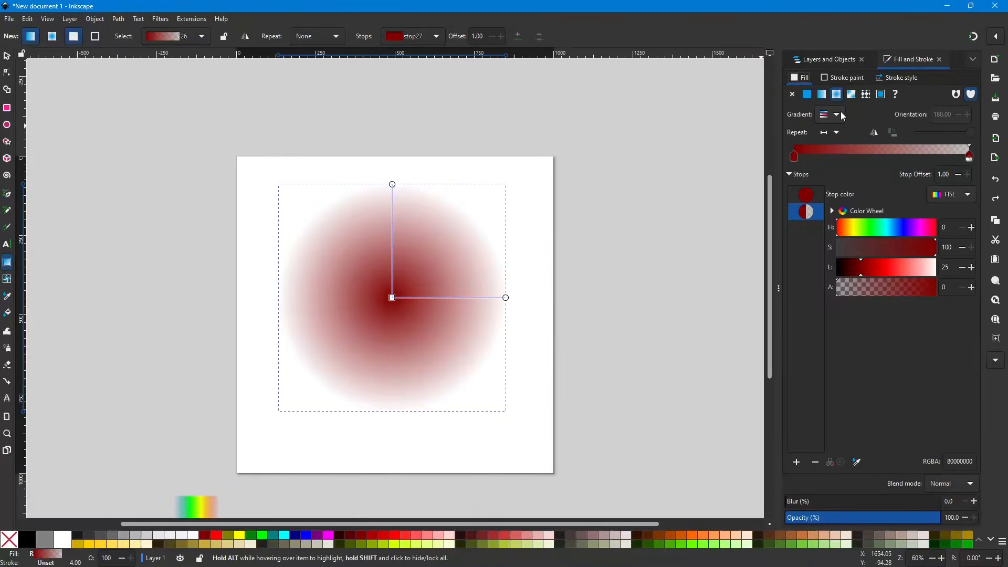
scroll(153, 333, "down", 4)
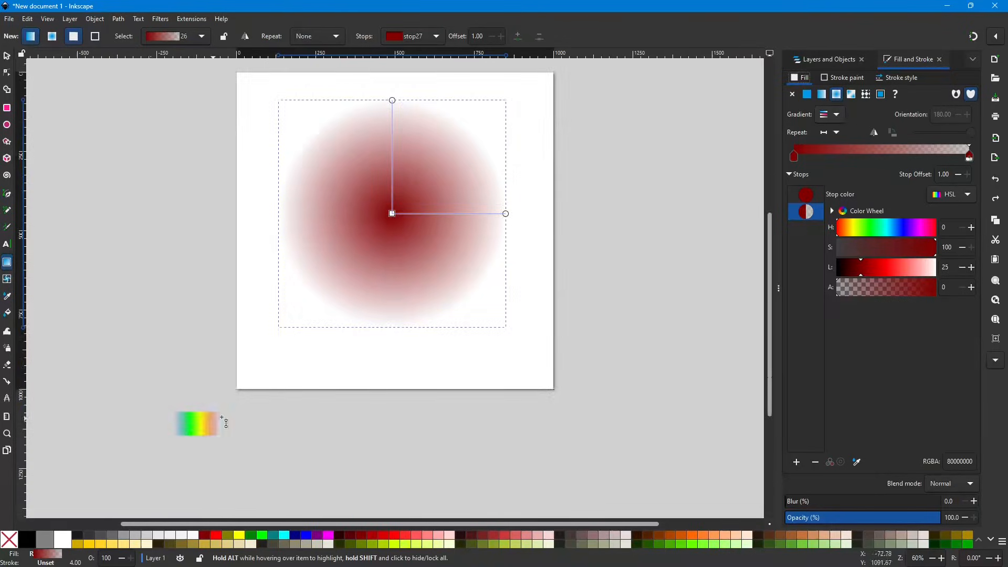
scroll(283, 361, "up", 4)
scroll(210, 471, "down", 4)
scroll(205, 426, "up", 2)
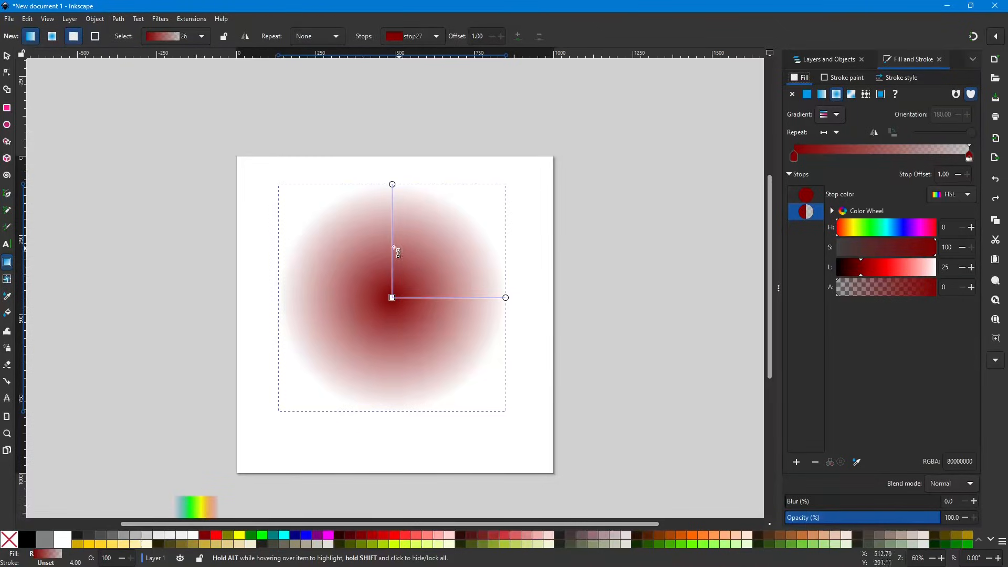
Replace the circle's radial gradient colours with the rectangle's multicolour gradient named 23.
left_click(837, 114)
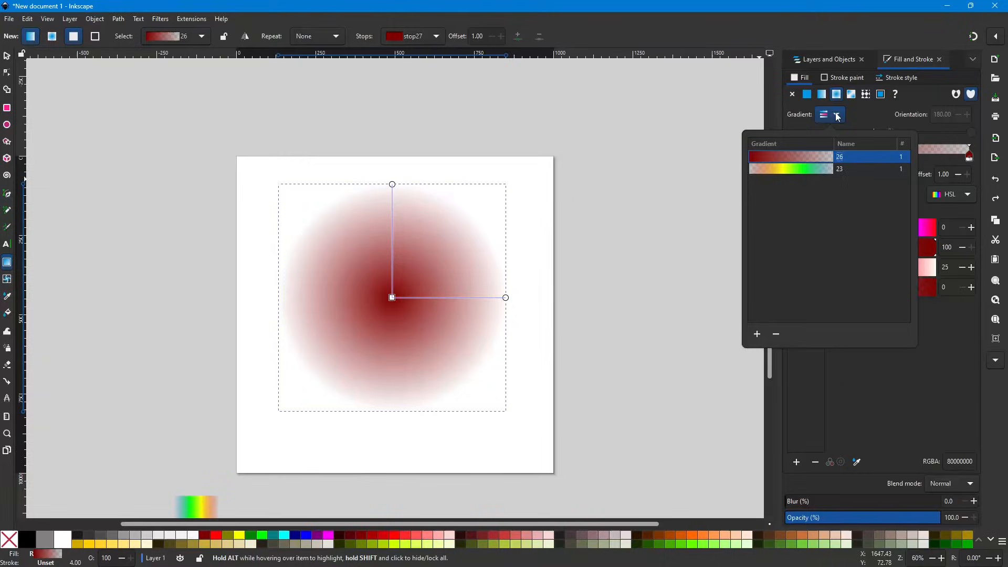
left_click(843, 170)
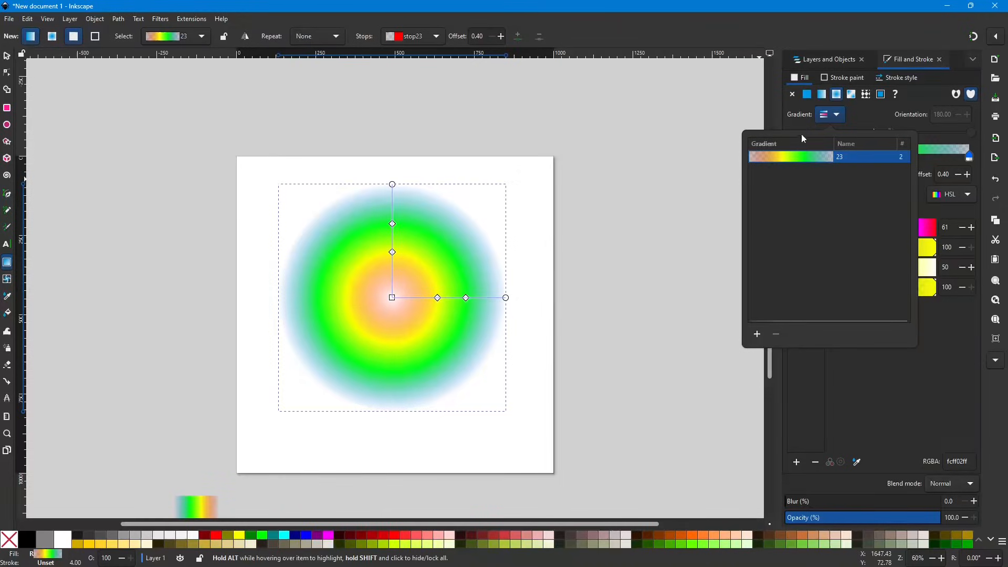
left_click(751, 29)
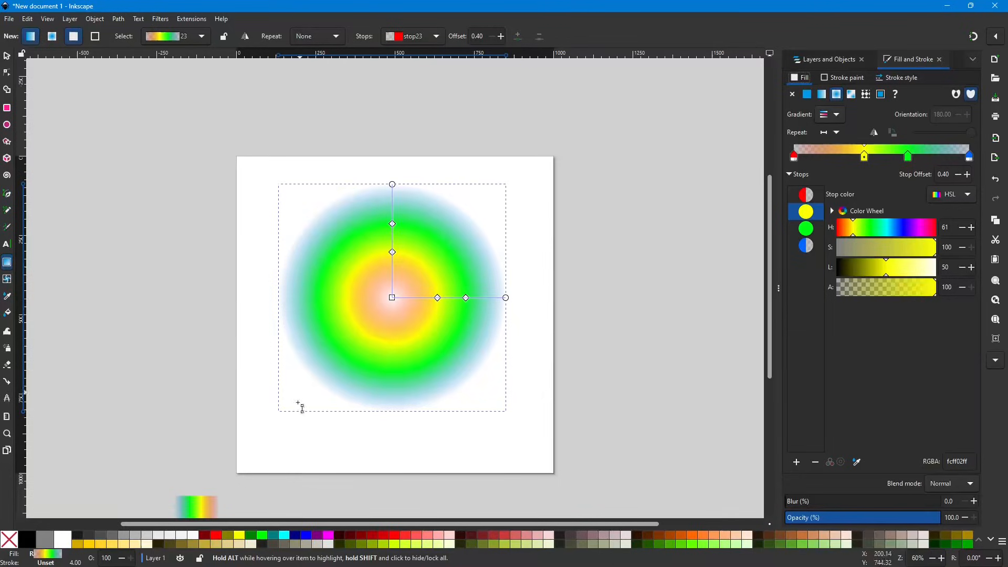
scroll(203, 425, "down", 2)
scroll(303, 402, "up", 2)
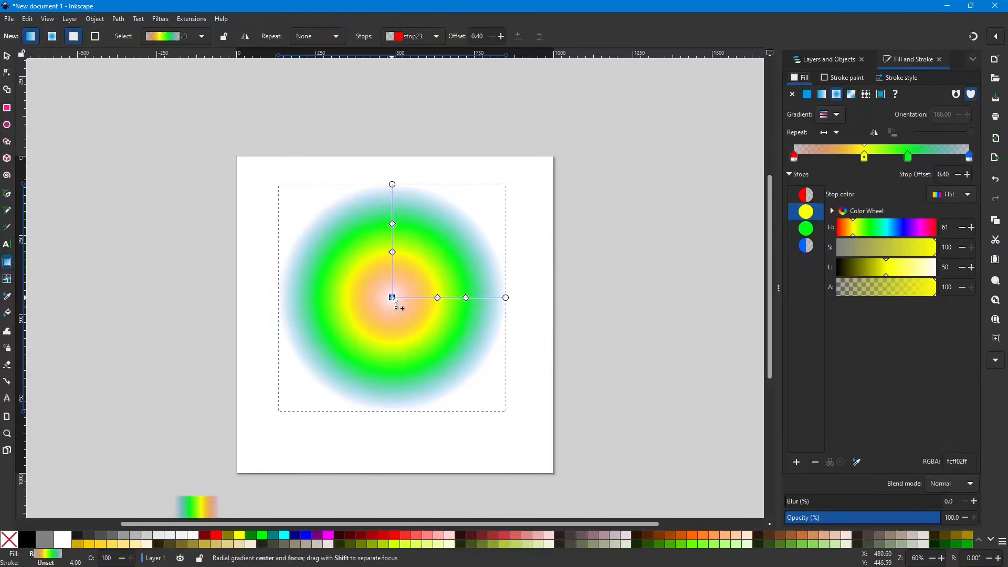
Try moving the radial gradient's centre toward the circle's upper-left area and stretching and rotating its radii, and undo all these changes.
left_click_drag(393, 299, 312, 222)
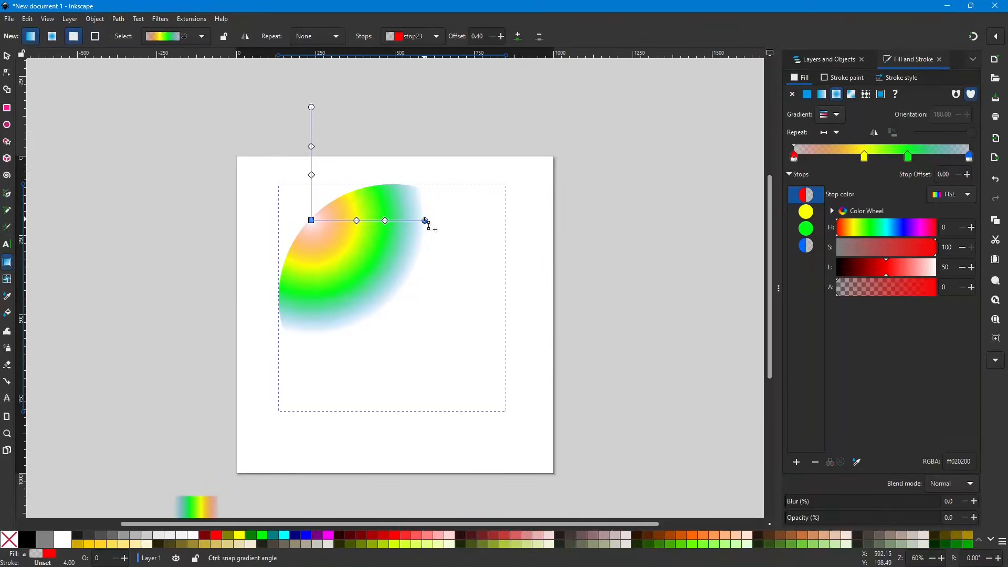
left_click_drag(425, 221, 361, 408)
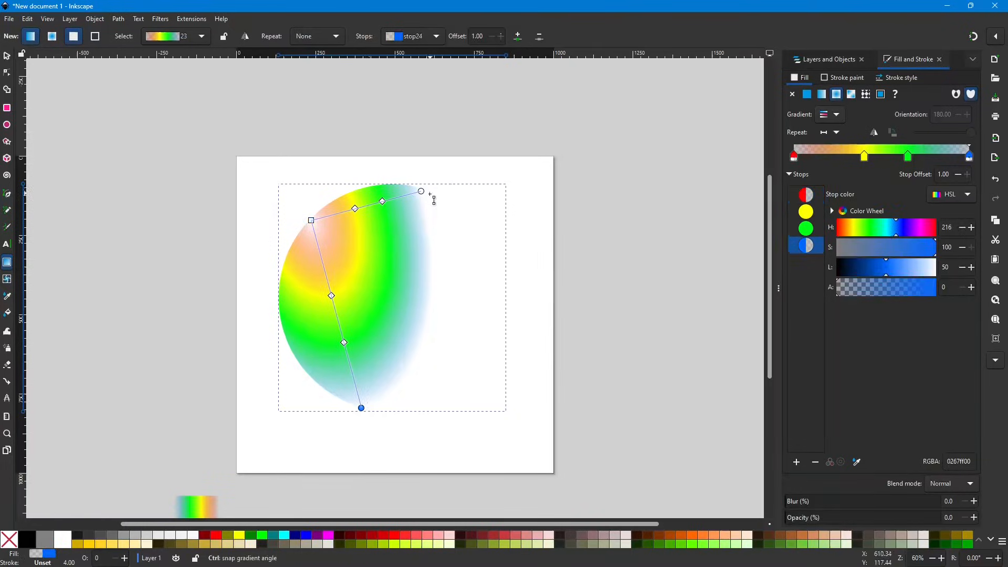
left_click_drag(422, 192, 508, 168)
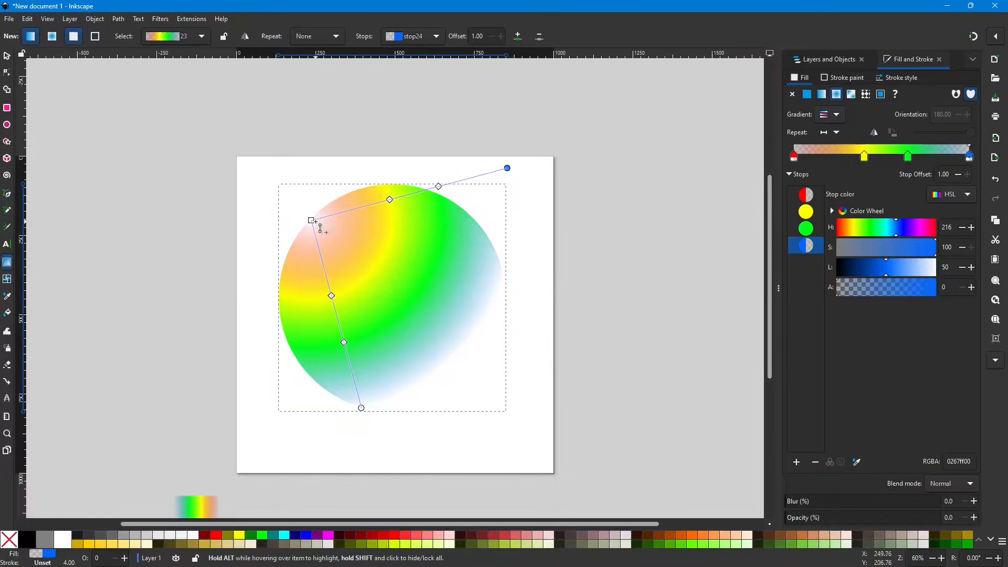
left_click_drag(312, 222, 349, 241)
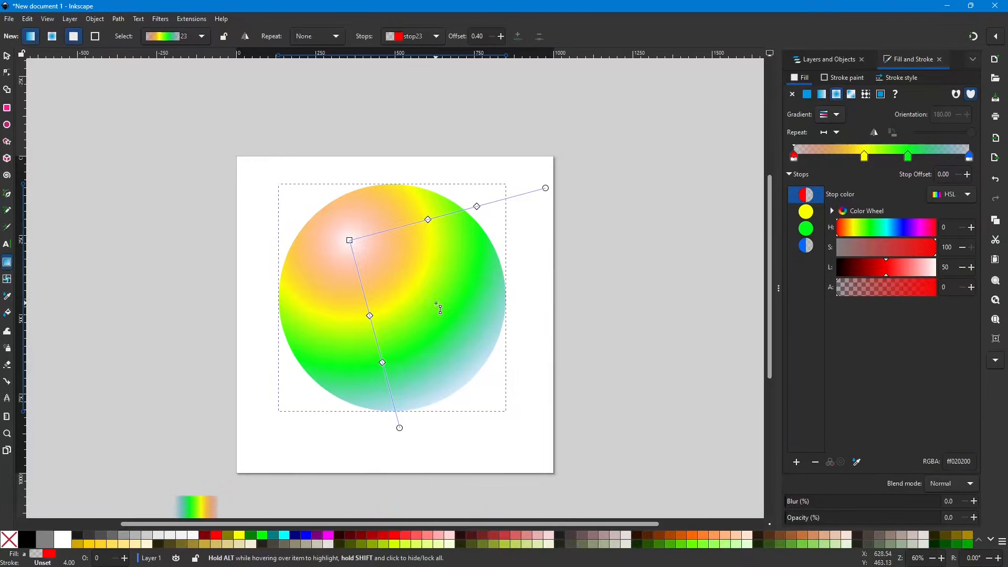
key("ctrl+z")
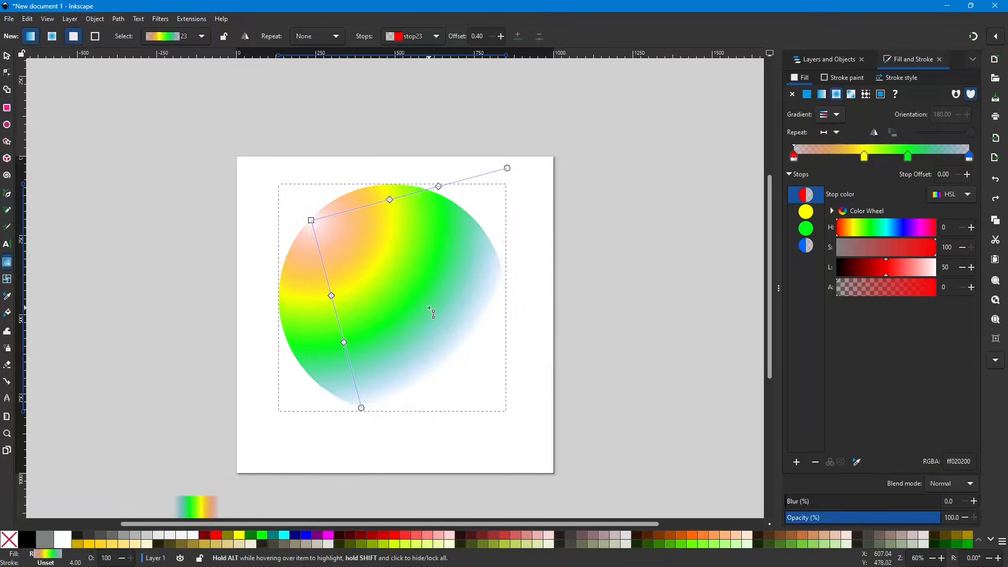
key("ctrl+z")
key("ctrl+z")
key("ctrl+z")
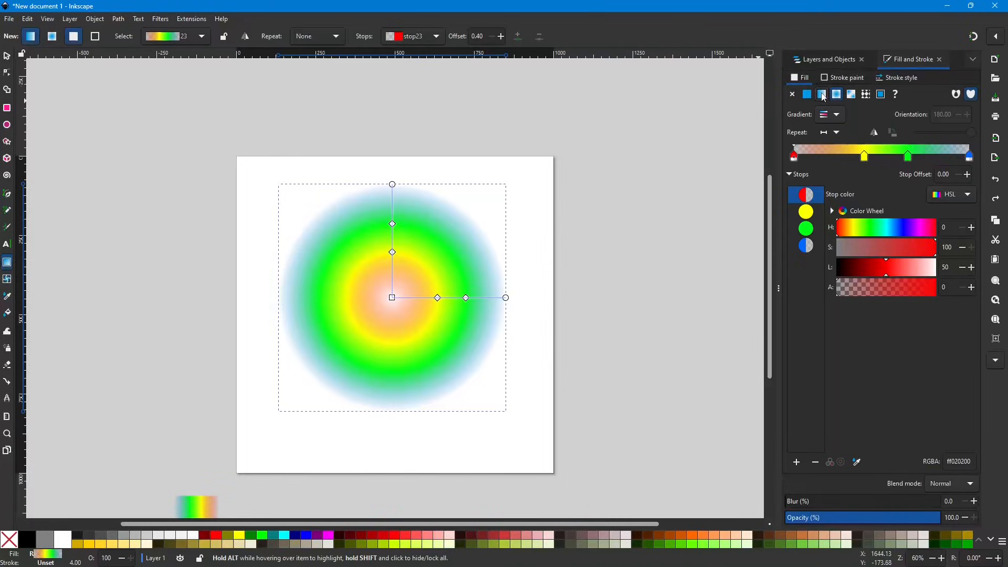
Change the circle's fill to a linear gradient and delete its yellow and green stops.
left_click(821, 95)
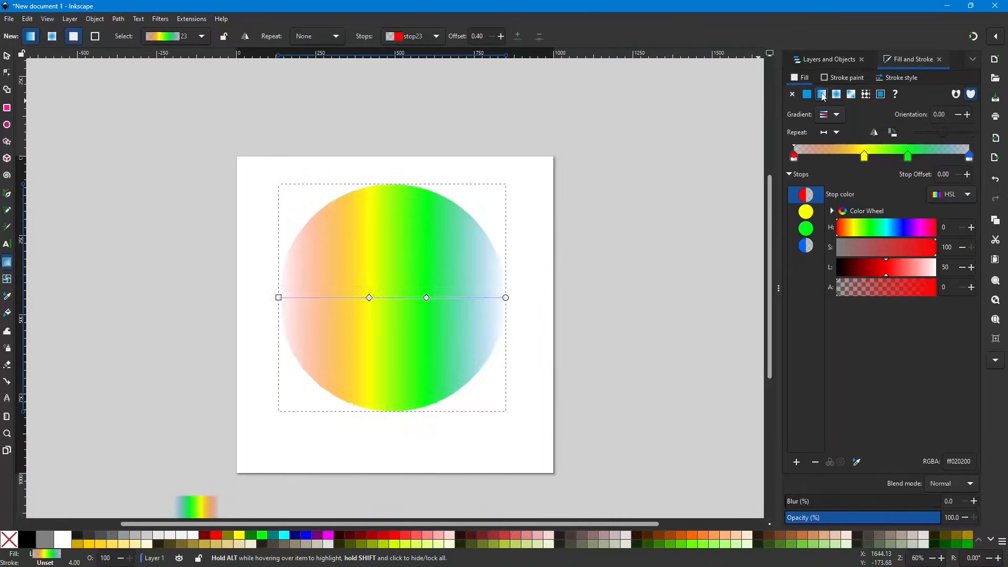
left_click(865, 157)
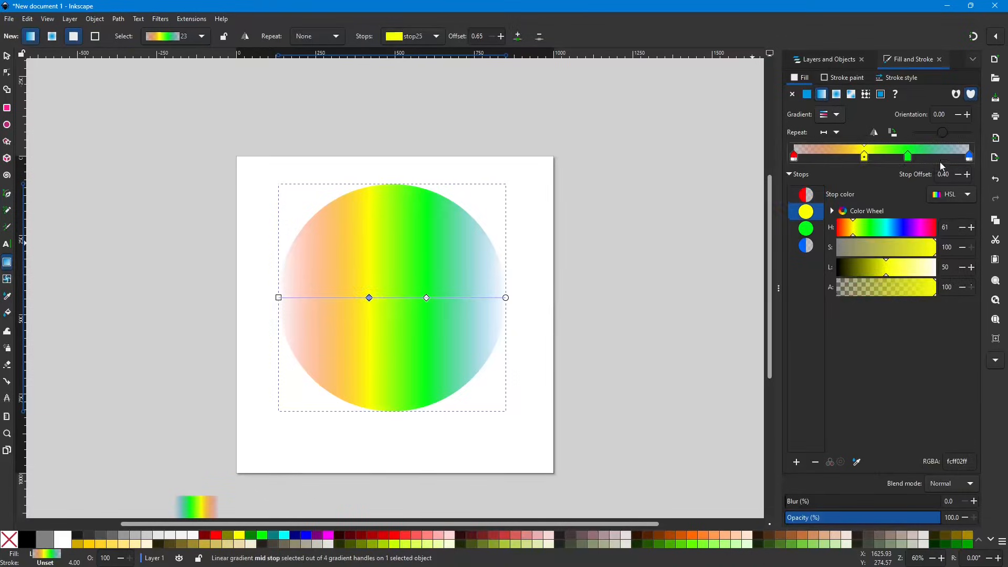
left_click(814, 462)
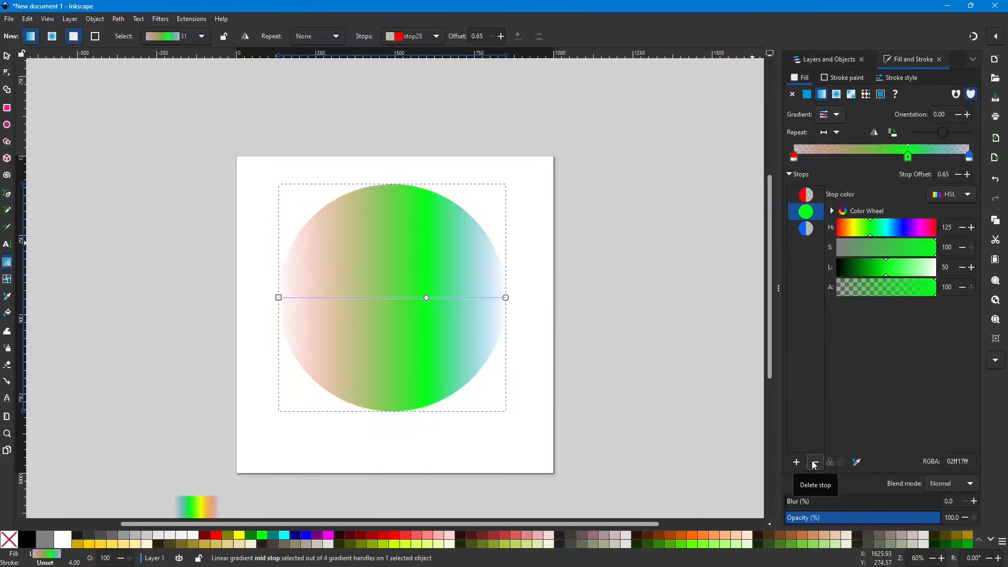
left_click(815, 463)
Make the gradient's first stop an opaque dark red with lightness 35 and opacity 100.
left_click(805, 197)
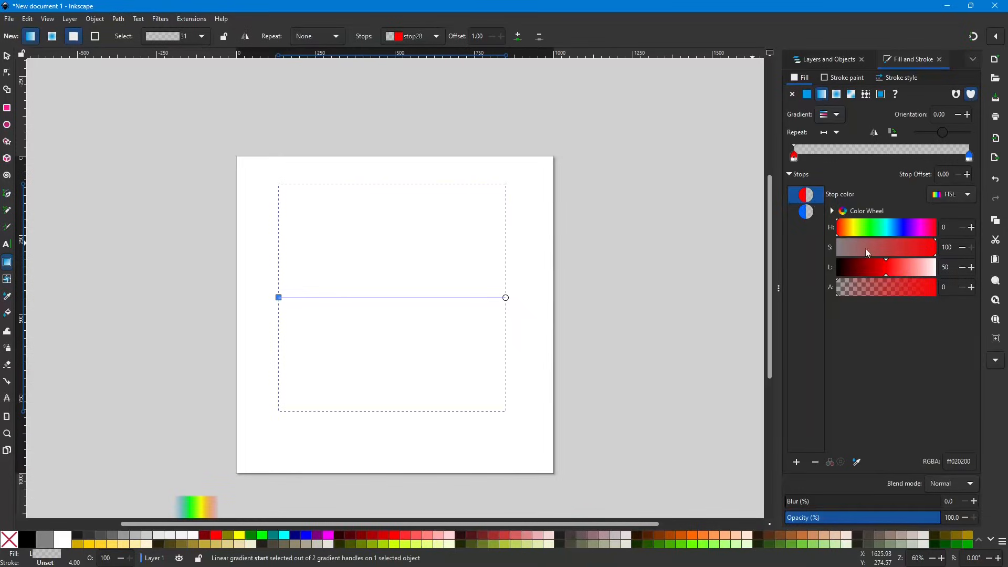
mouse_move(886, 274)
left_mouse_down()
mouse_move(858, 277)
mouse_move(876, 277)
left_mouse_up()
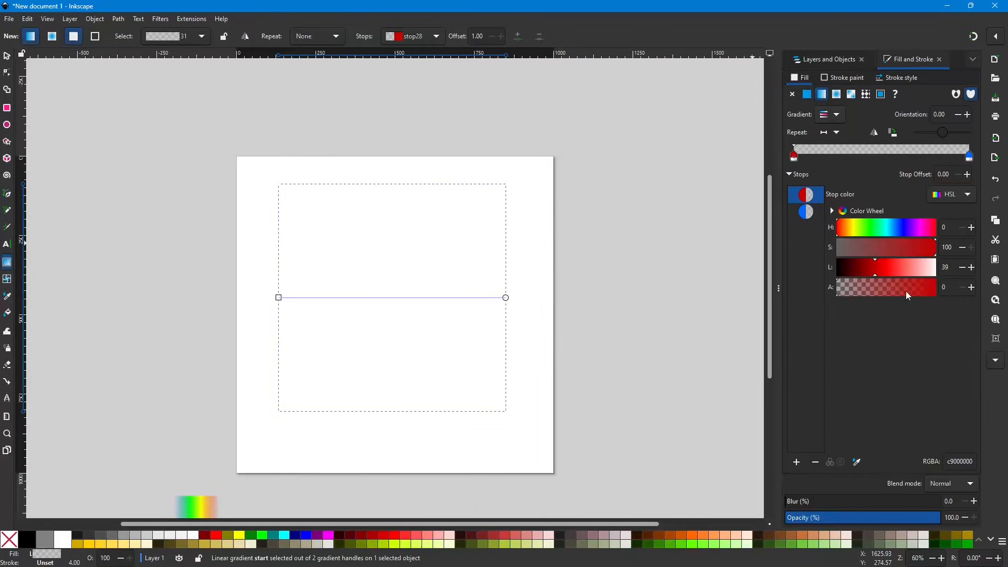
left_click_drag(906, 293, 986, 287)
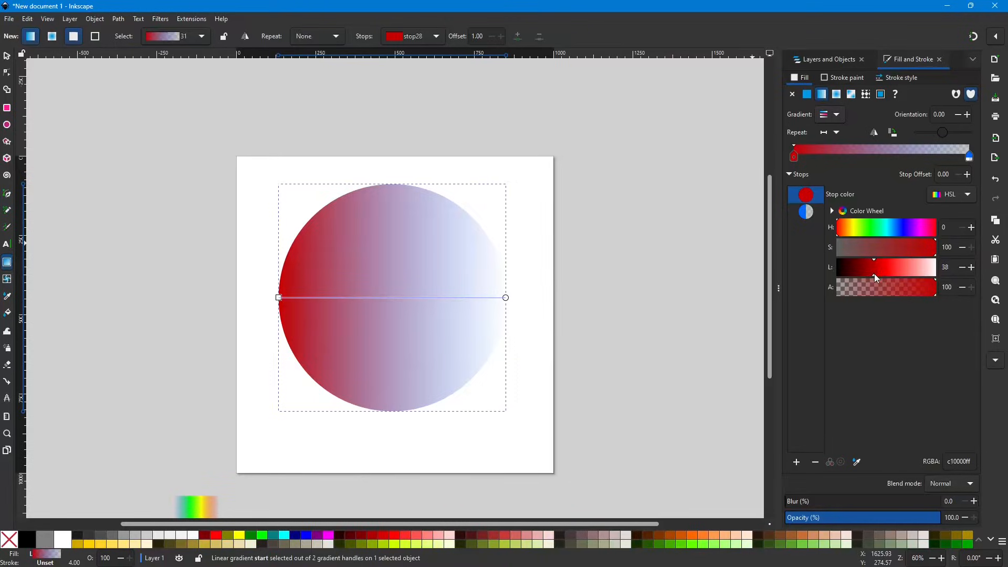
left_click_drag(874, 278, 871, 278)
Make the gradient's end stop opaque white with lightness 100 and opacity 100.
left_click(506, 297)
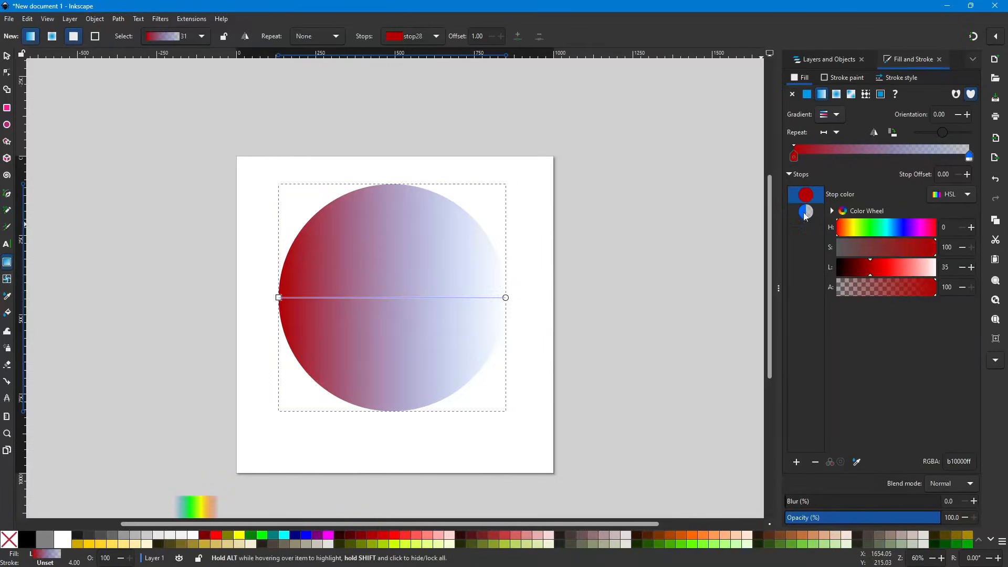
left_click(805, 212)
left_click_drag(889, 278, 968, 275)
left_click_drag(911, 298, 963, 297)
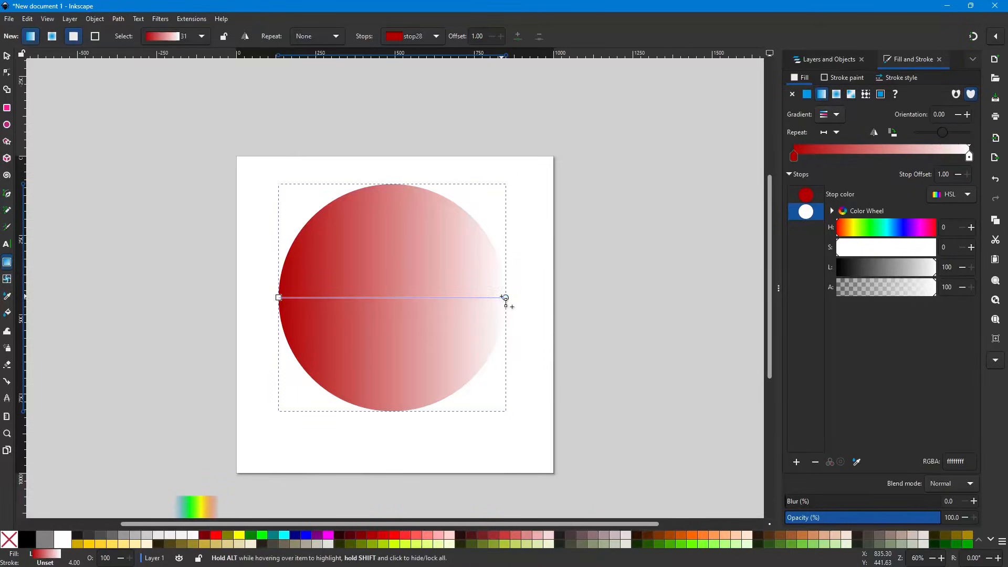
Shorten the circle's linear gradient and rotate it to -135° across the circle's upper-left area.
left_click_drag(502, 298, 336, 242)
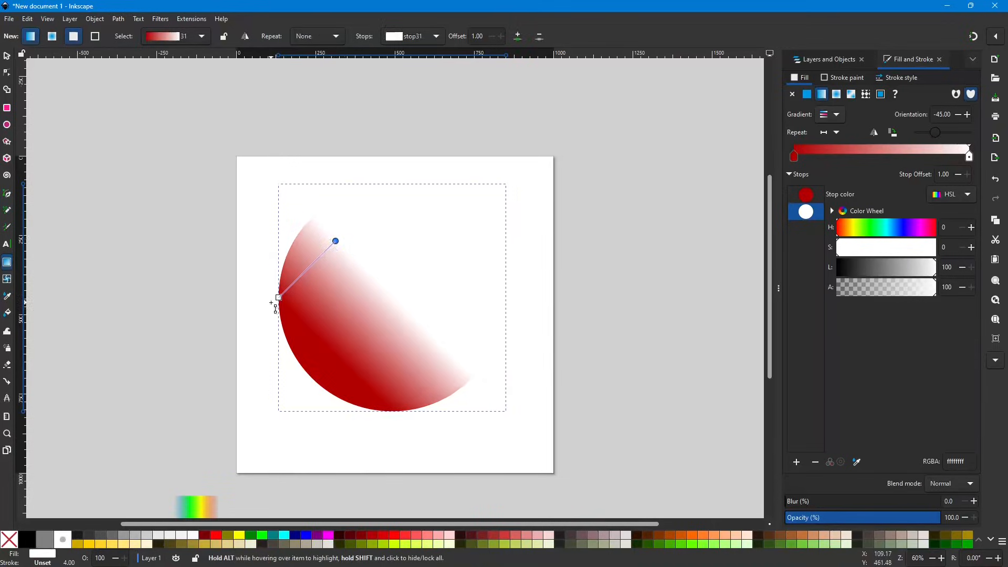
left_click_drag(278, 298, 371, 274)
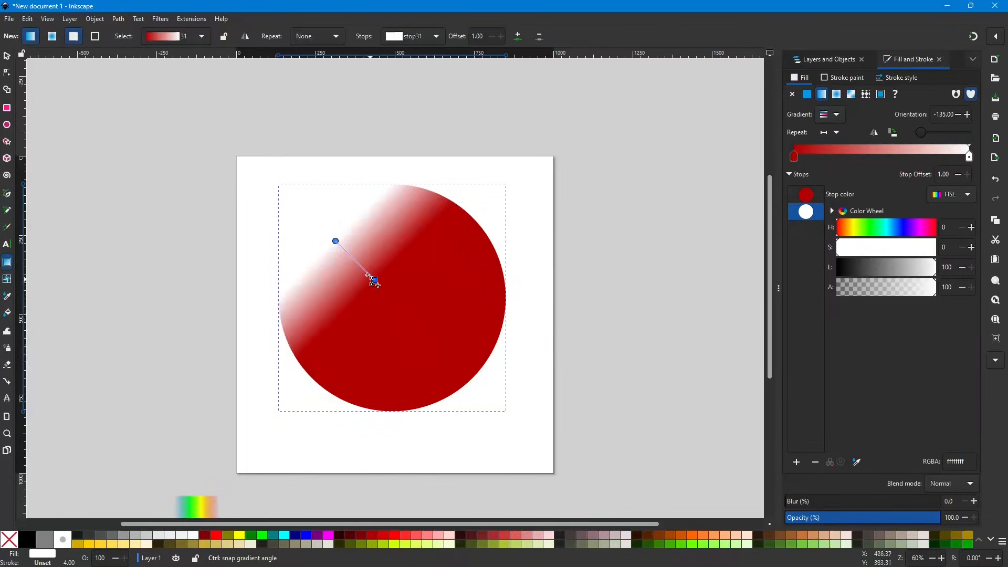
Convert the circle's fill to a reversed radial gradient with white at the centre, moving the white stop to an offset of about 0.3.
left_click(836, 98)
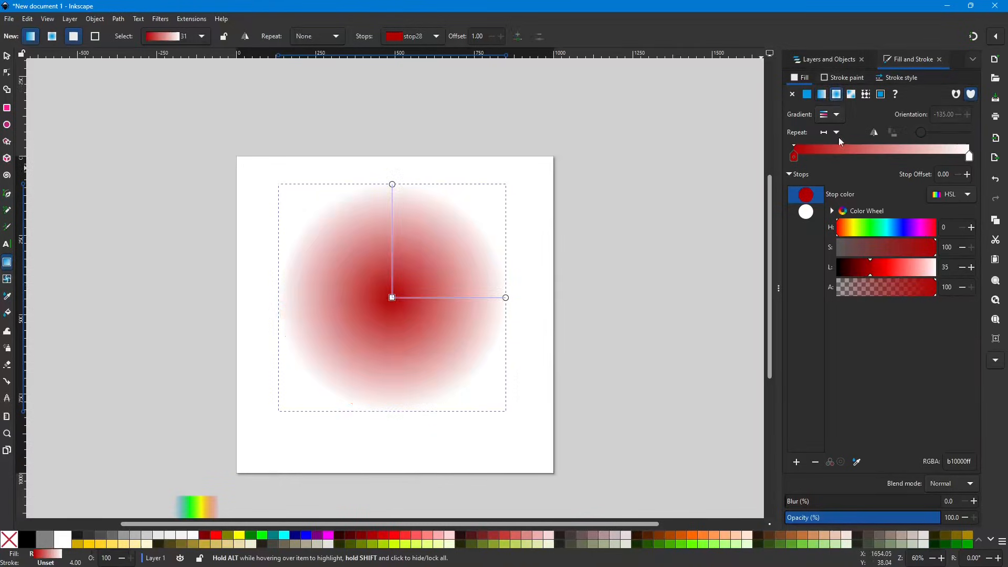
left_click(874, 134)
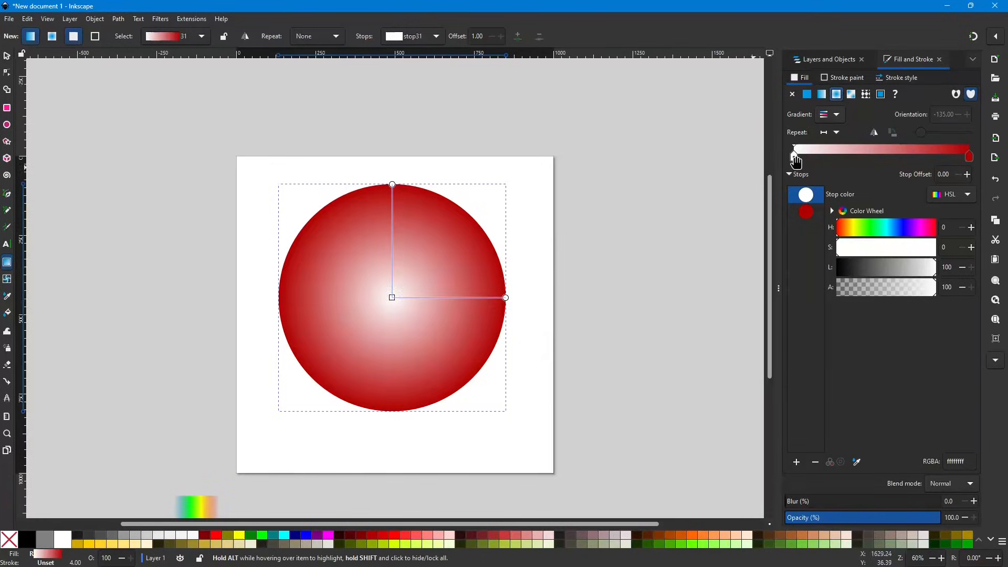
left_click_drag(793, 156, 847, 156)
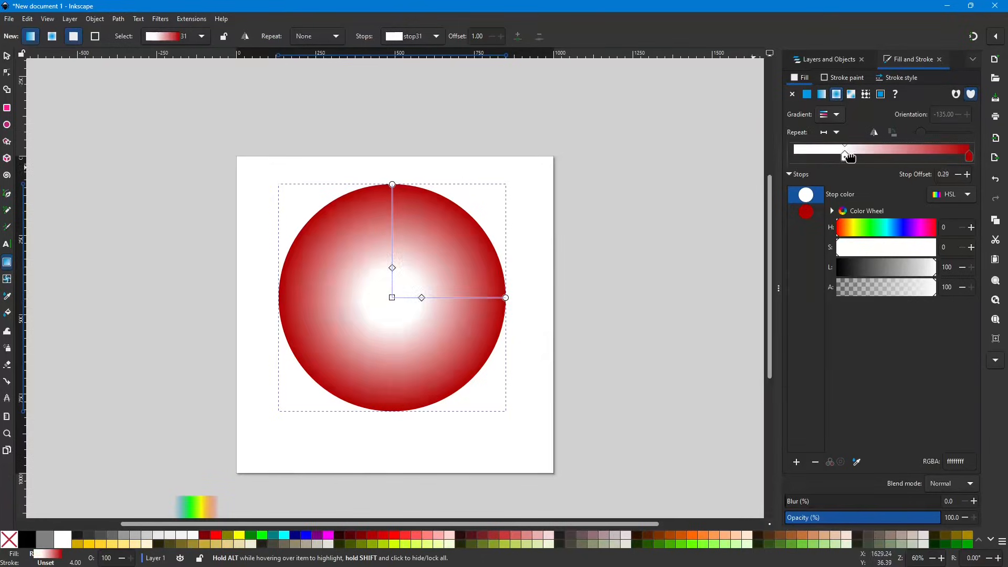
Add a second inner stop with lightness 100 to make it white, placing the two white stops at offsets 0 and about 0.24.
double_click(403, 298)
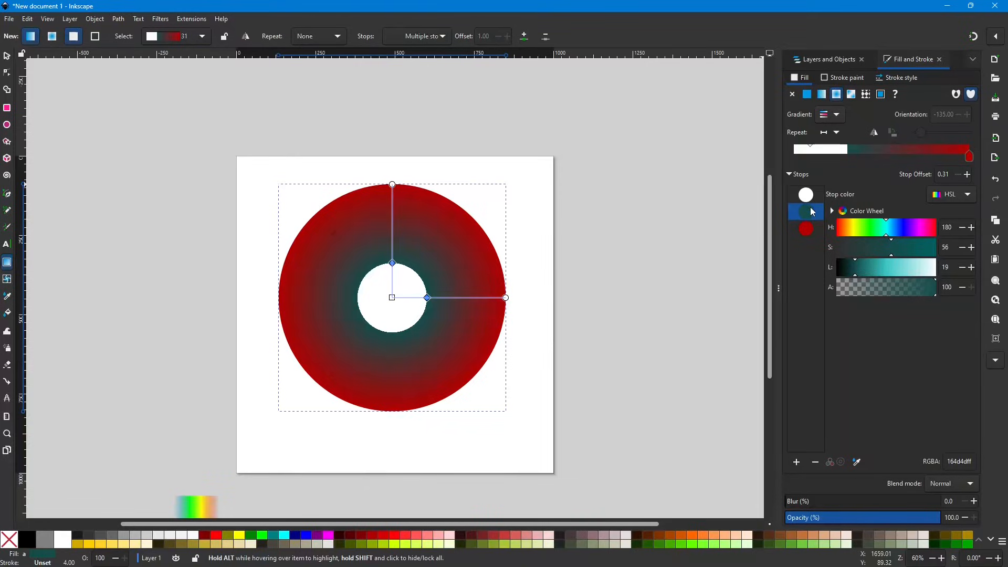
left_click_drag(872, 270, 999, 264)
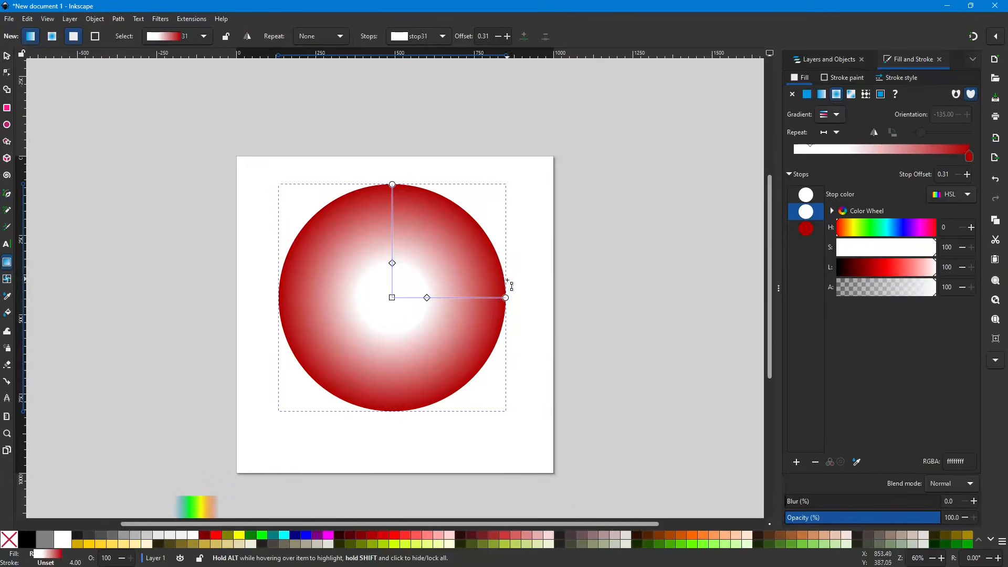
left_click(426, 298)
left_click(426, 298)
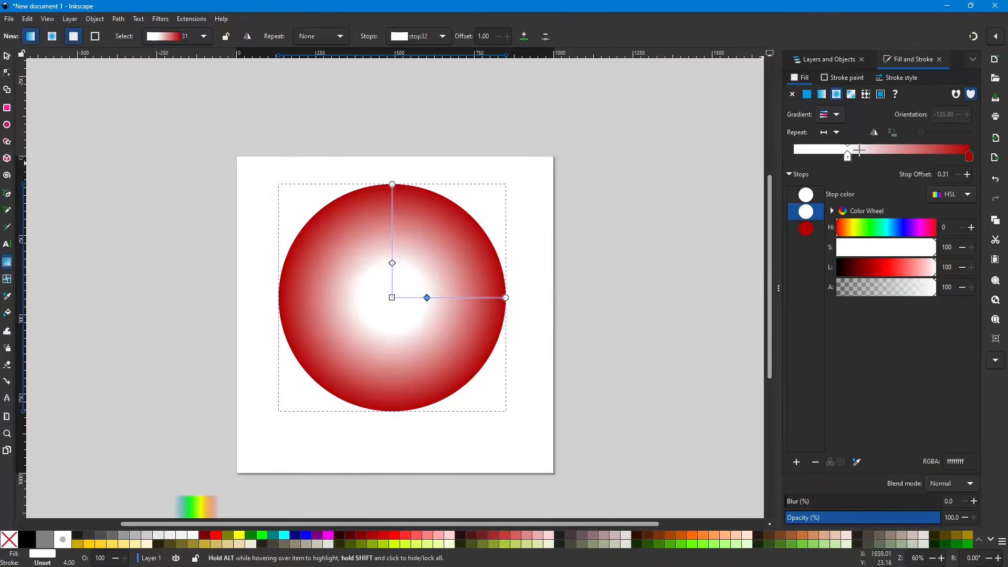
left_click_drag(847, 158, 783, 159)
mouse_move(846, 156)
left_mouse_down()
mouse_move(820, 158)
mouse_move(837, 157)
left_mouse_up()
Add a stop midway between the second white stop and the outer red stop, and select the new stop for editing.
left_click(808, 228)
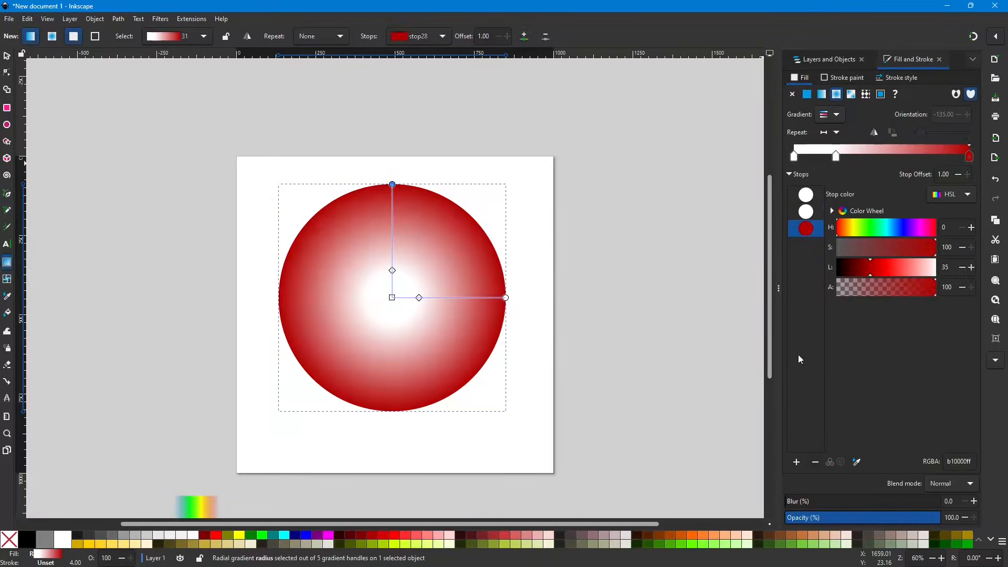
left_click(798, 463)
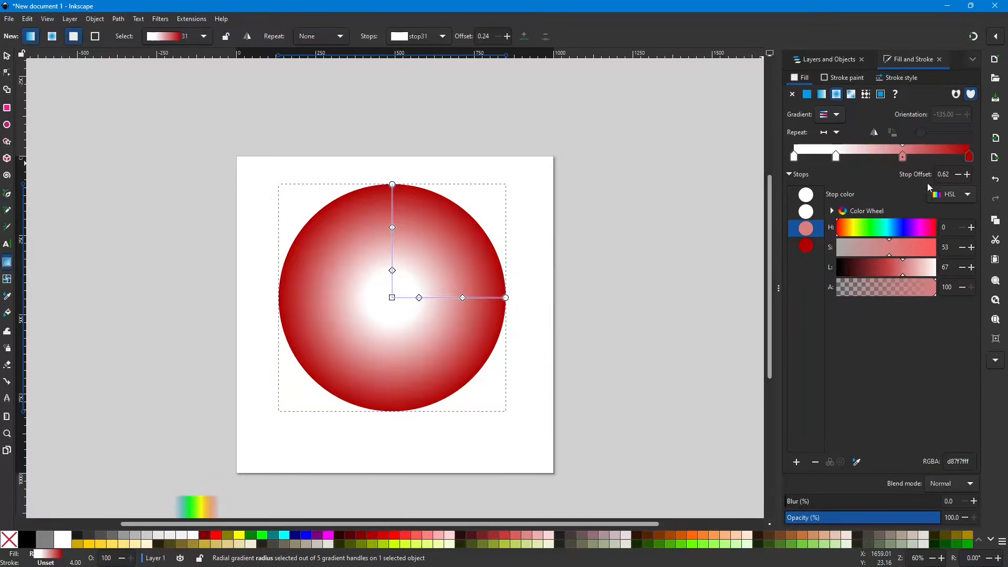
left_click(969, 157)
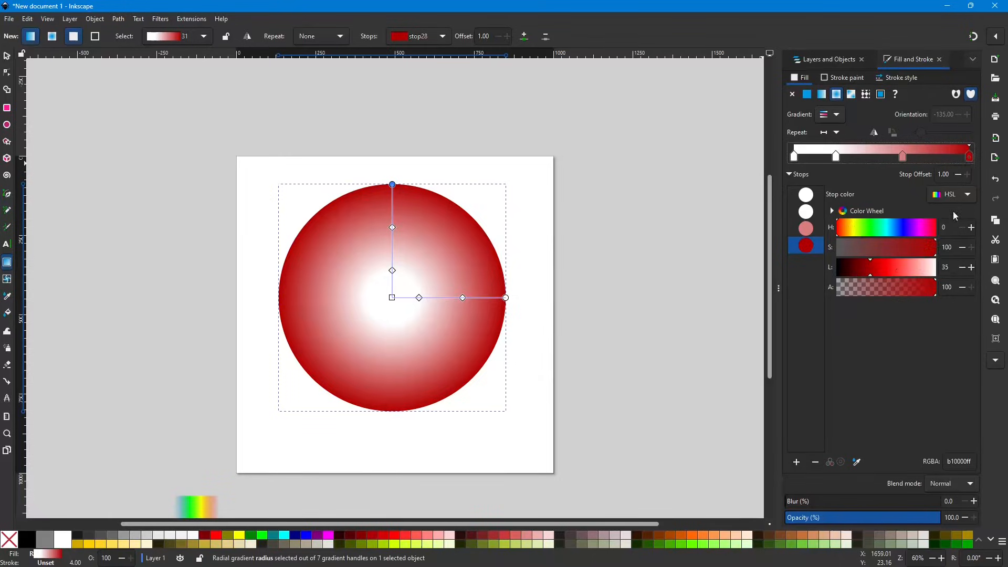
left_click(903, 157)
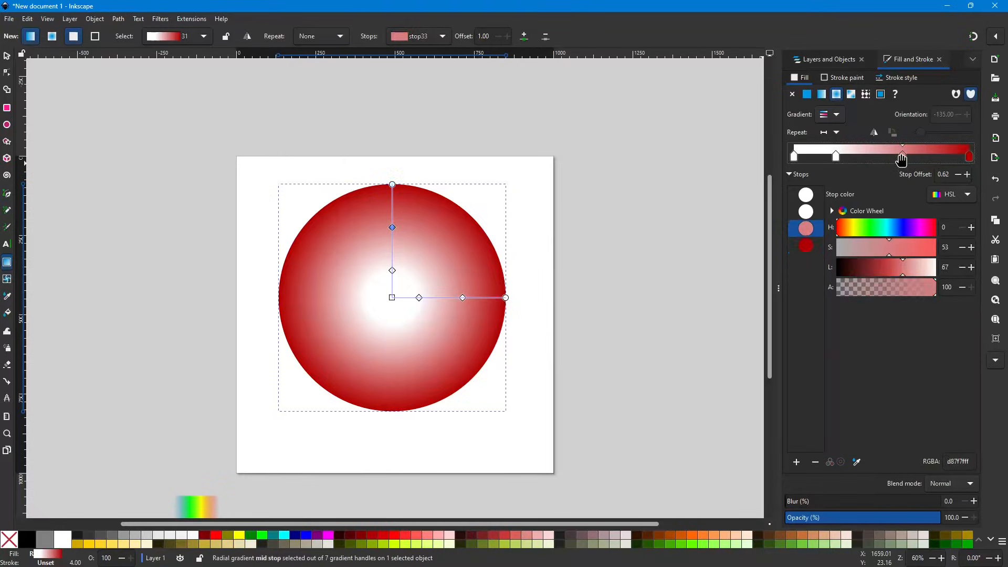
Match the middle pink stop to the outer dark red stop by setting its saturation to 100 and lightness to 35.
left_click_drag(885, 250, 981, 253)
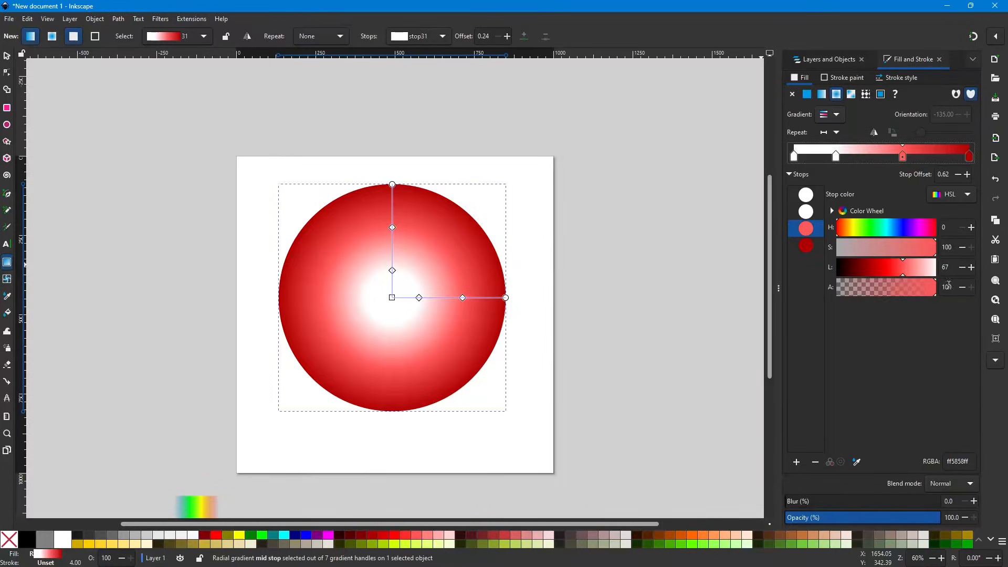
left_click(969, 157)
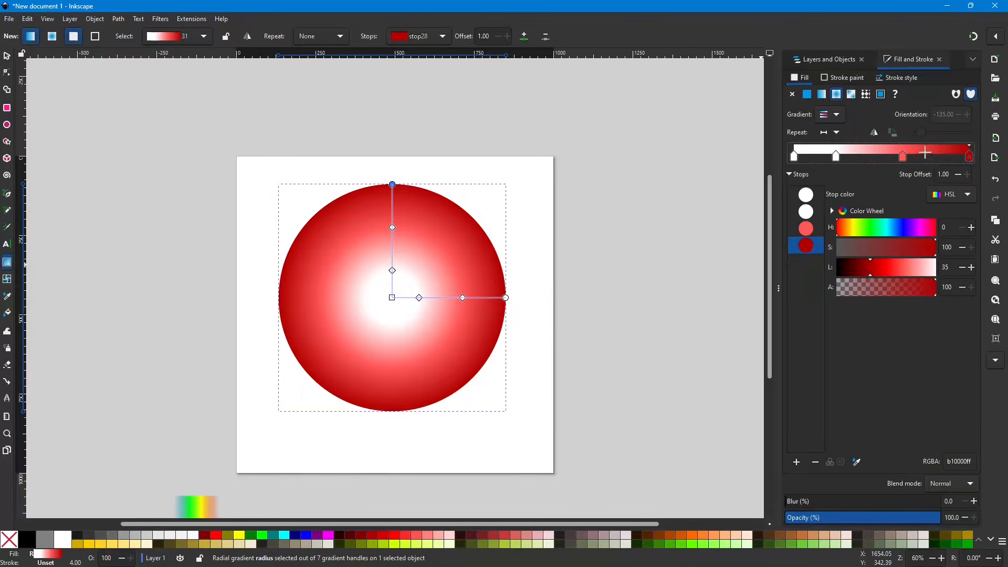
left_click(902, 158)
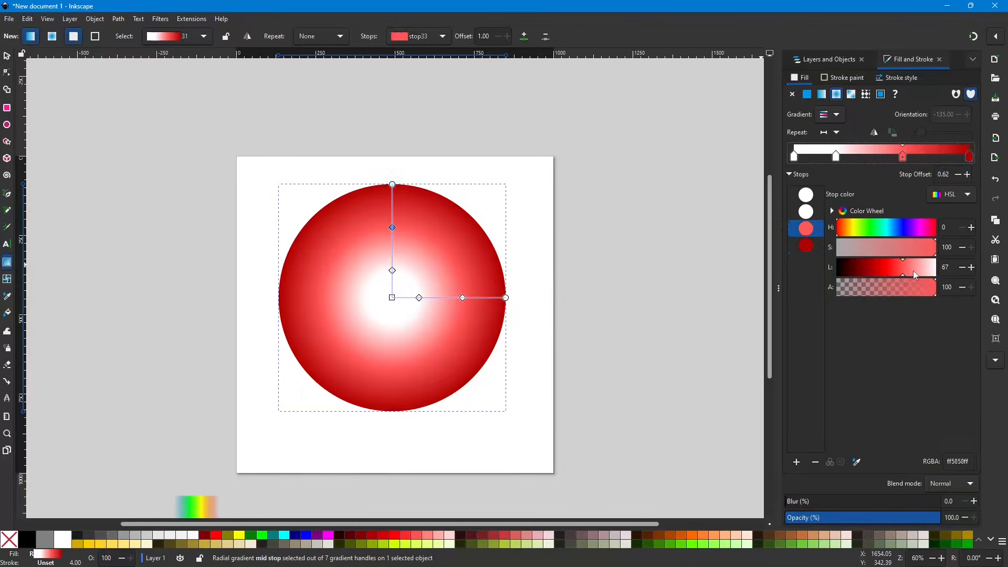
left_click_drag(903, 272, 875, 275)
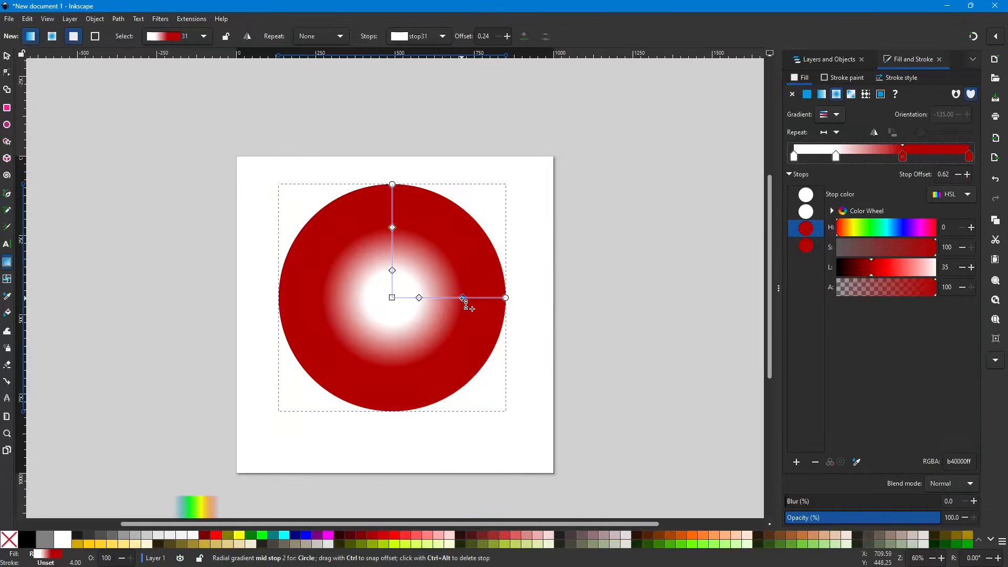
Place the inner red and white stops together at offset 0.31 for a hard edge, and move the gradient's centre to the circle's upper-left area.
left_click_drag(902, 156, 839, 158)
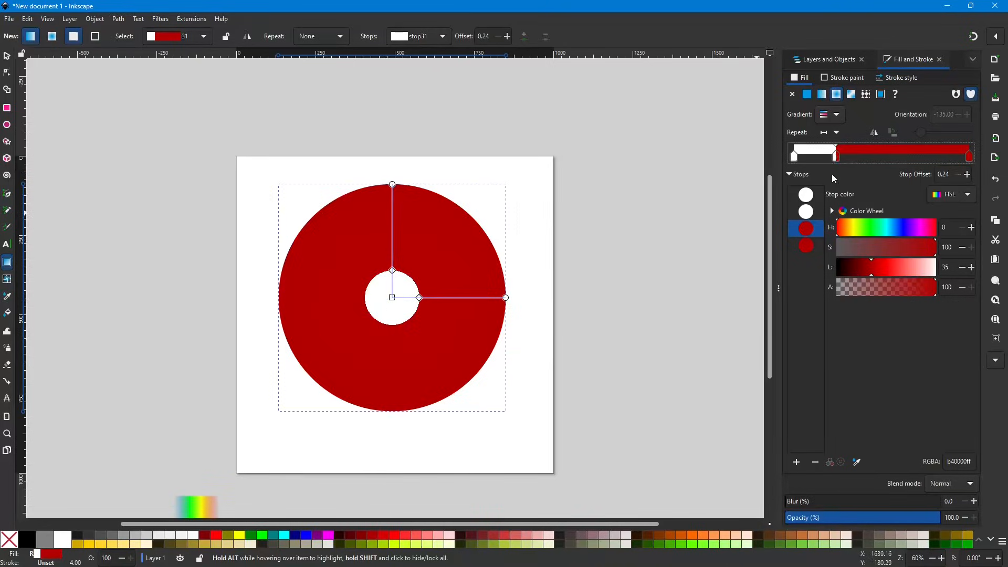
mouse_move(840, 158)
left_mouse_down()
mouse_move(861, 156)
mouse_move(849, 156)
left_mouse_up()
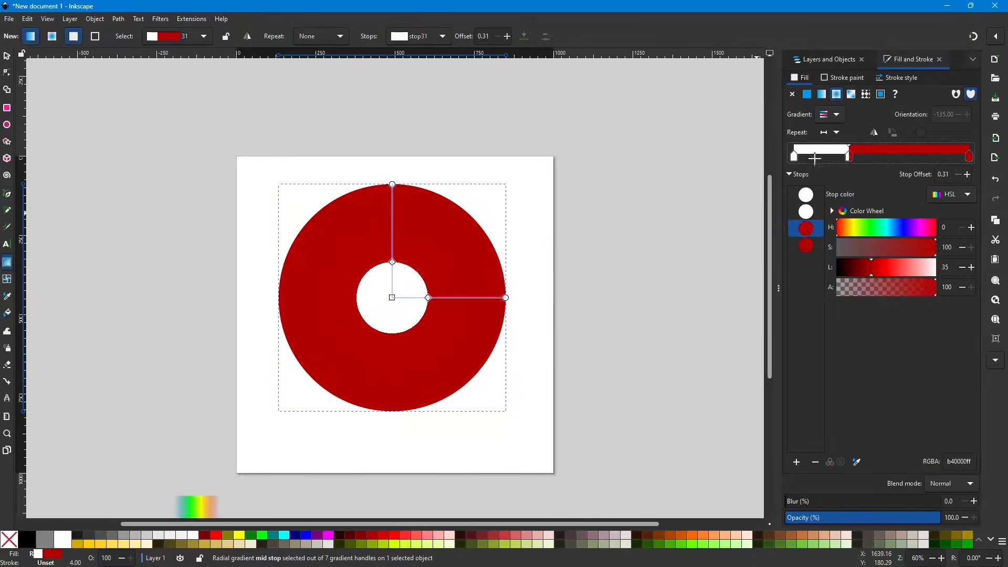
left_click_drag(393, 298, 358, 251)
Hide the gradient handles by switching to the Pencil tool, and examine the circle's entry in the list of Layer 1 objects.
left_click(4, 210)
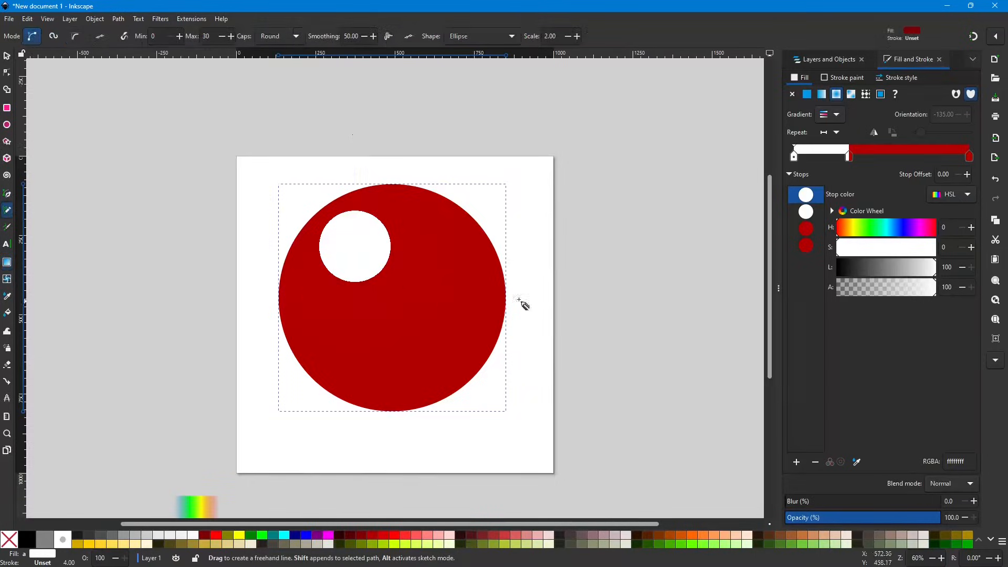
left_click(813, 58)
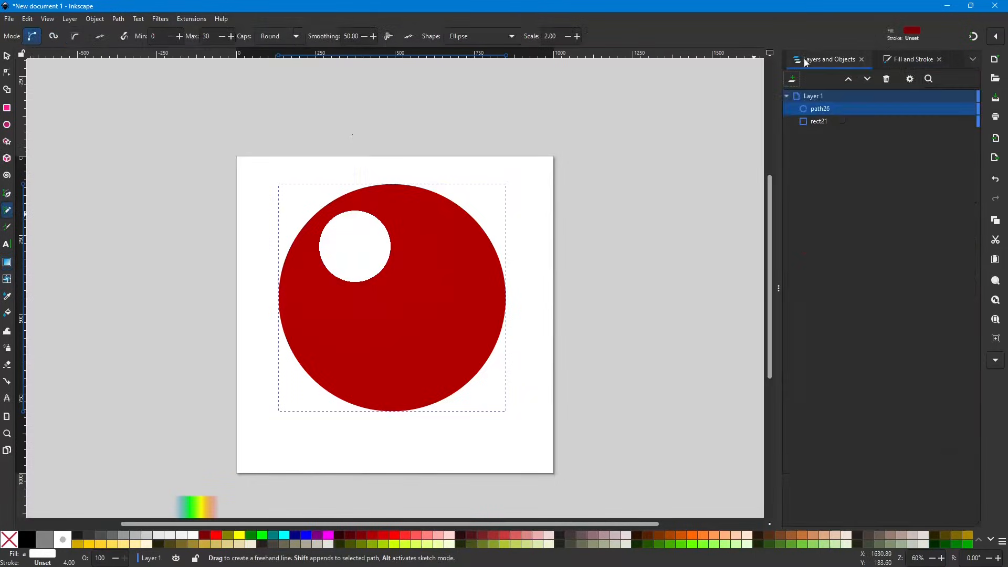
left_click(829, 113)
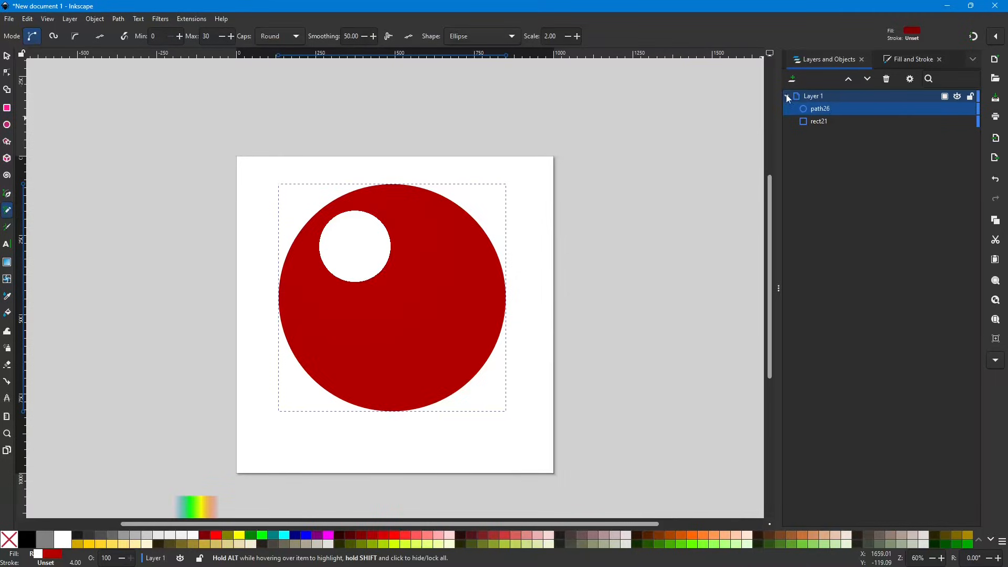
Add a layer named Layer 2 above Layer 1.
left_click(794, 83)
left_click(824, 96)
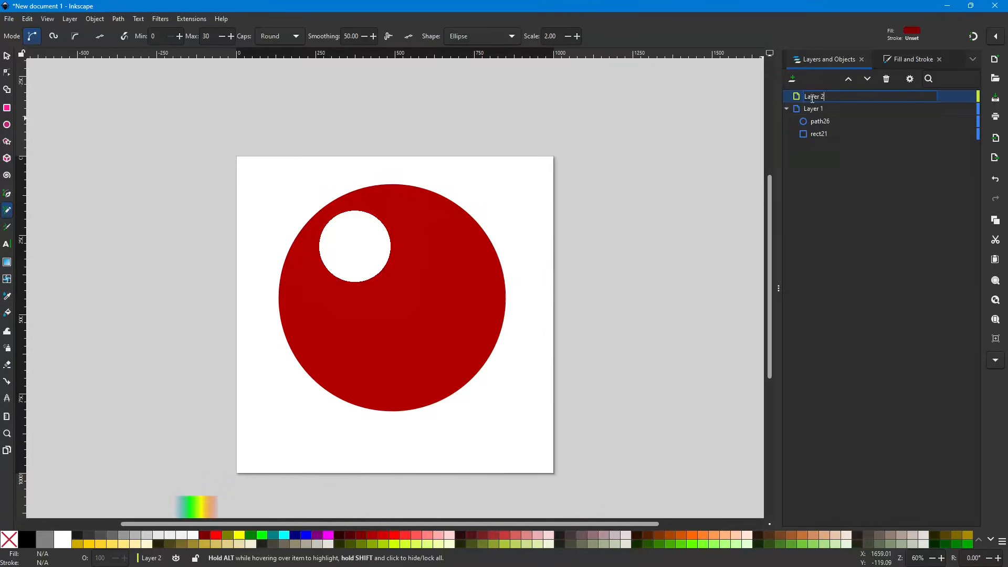
key("Return")
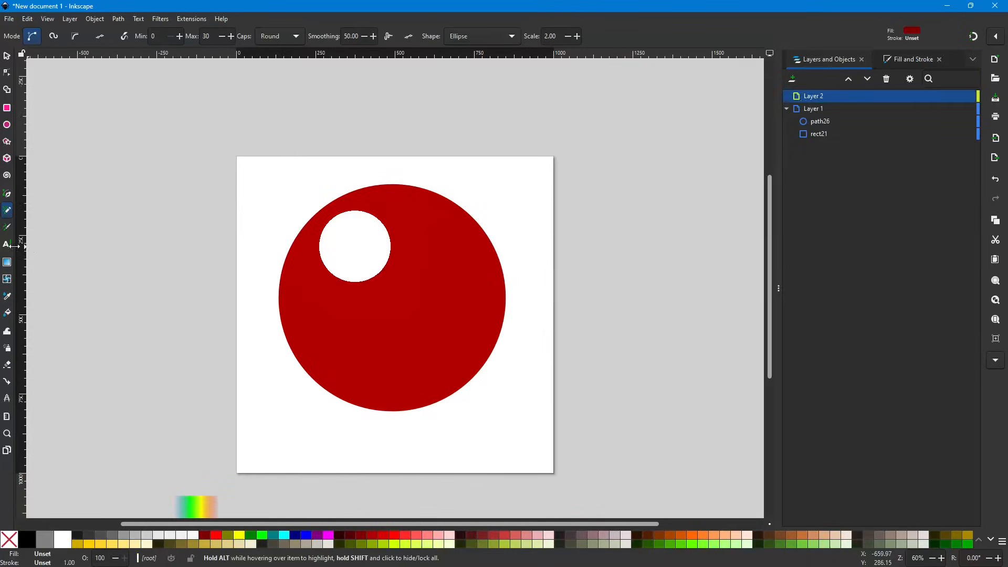
Place the text "7" at the ball's white spot and fill it black.
left_click(7, 244)
left_click(352, 244)
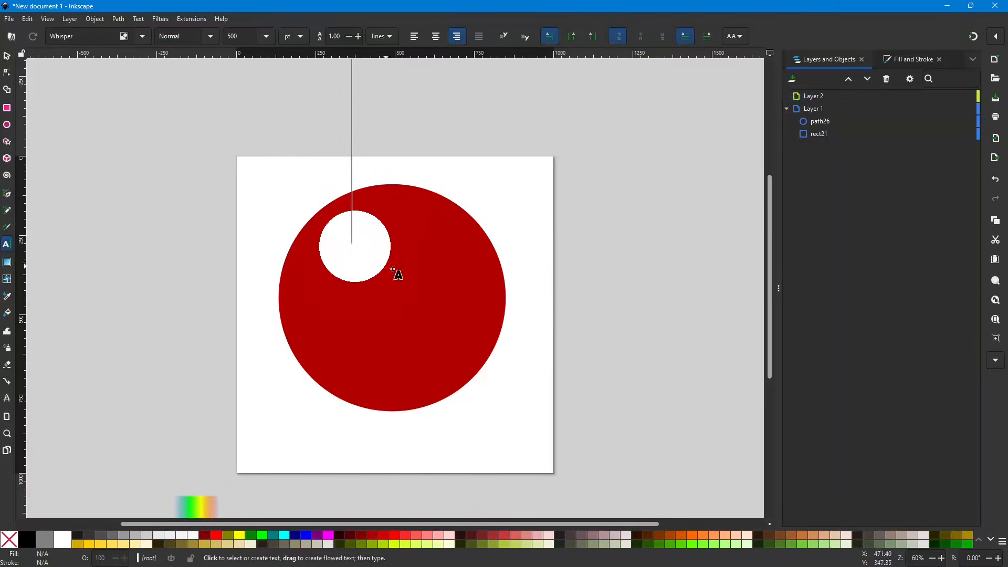
type("7")
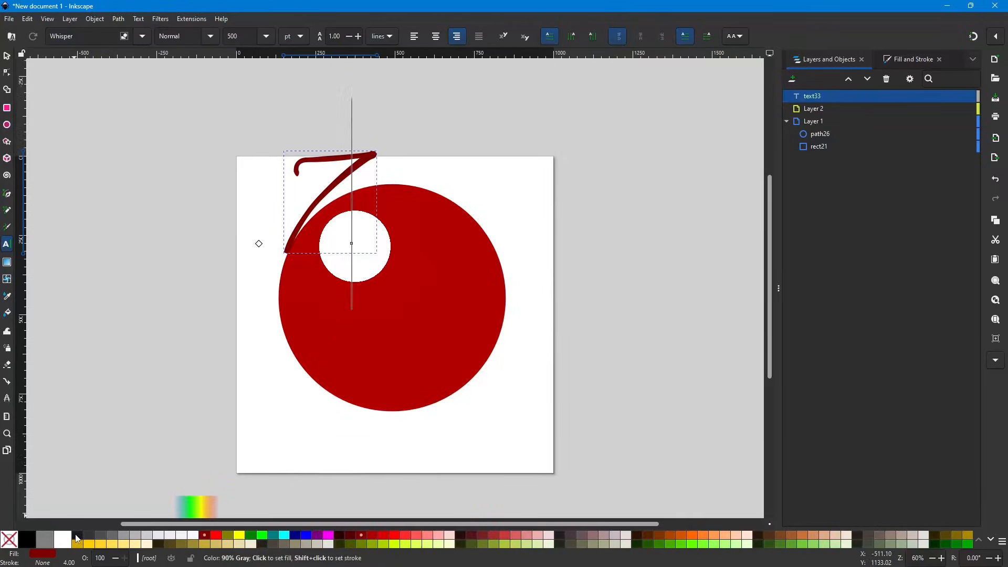
left_click(27, 538)
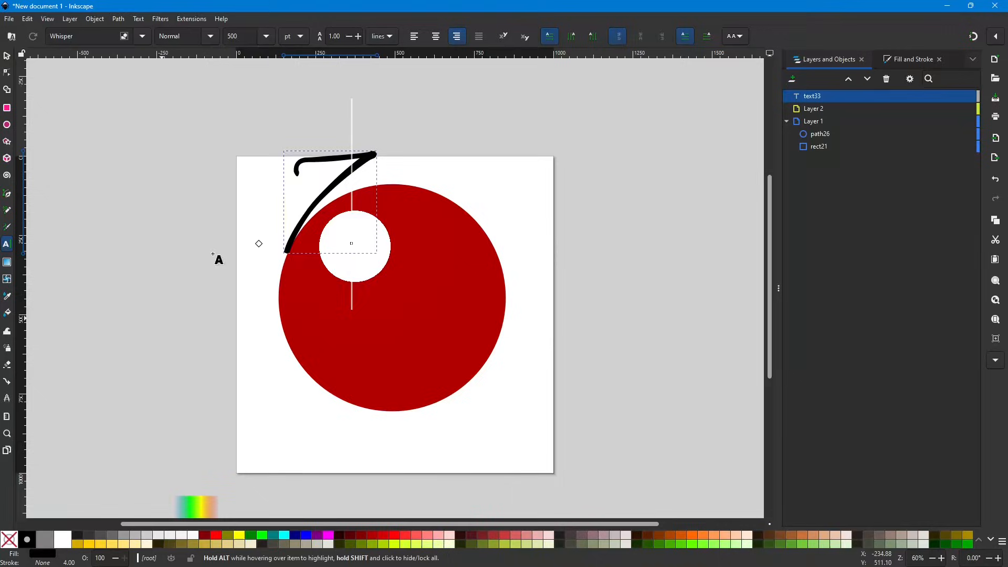
Change the font of the "7" to Sans Serif Collection.
left_click(142, 36)
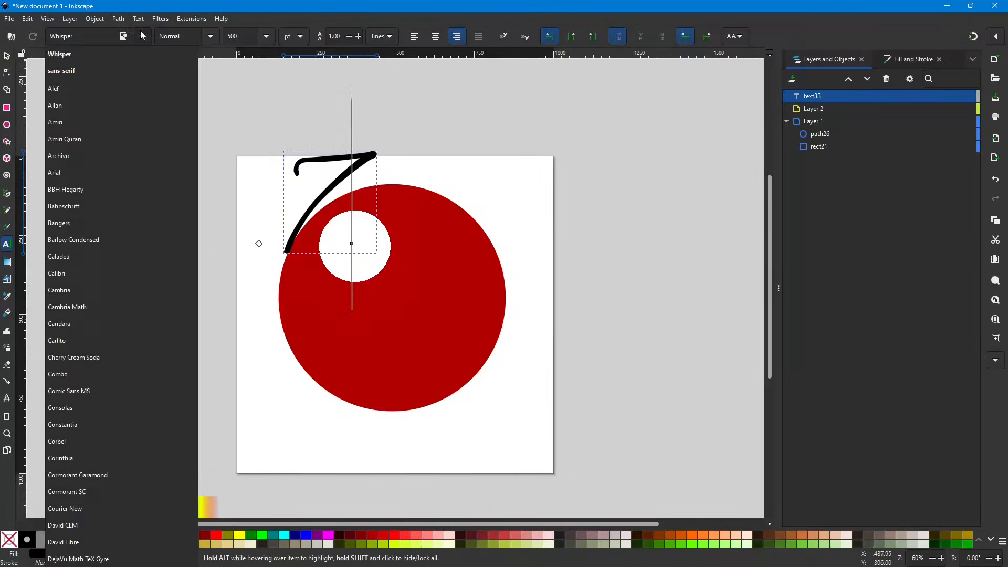
left_click(142, 36)
scroll(108, 79, "up", 10)
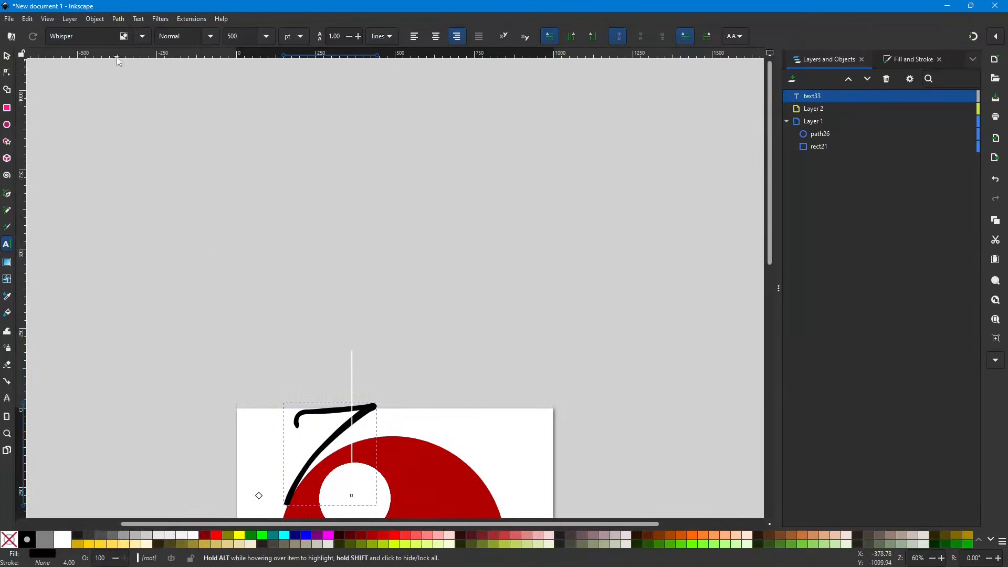
left_click(145, 38)
left_click(143, 37)
left_click(142, 38)
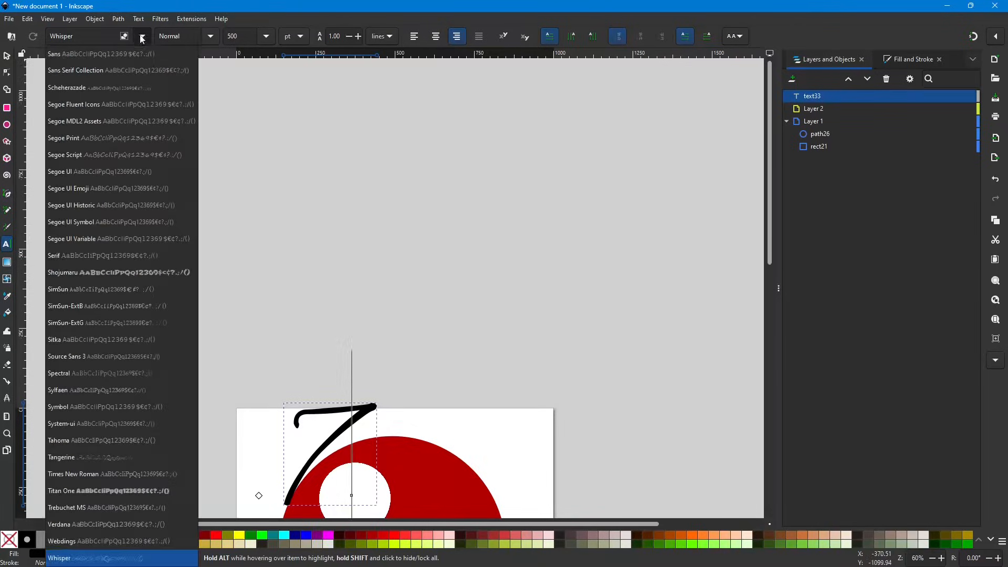
left_click(58, 69)
scroll(124, 94, "down", 5)
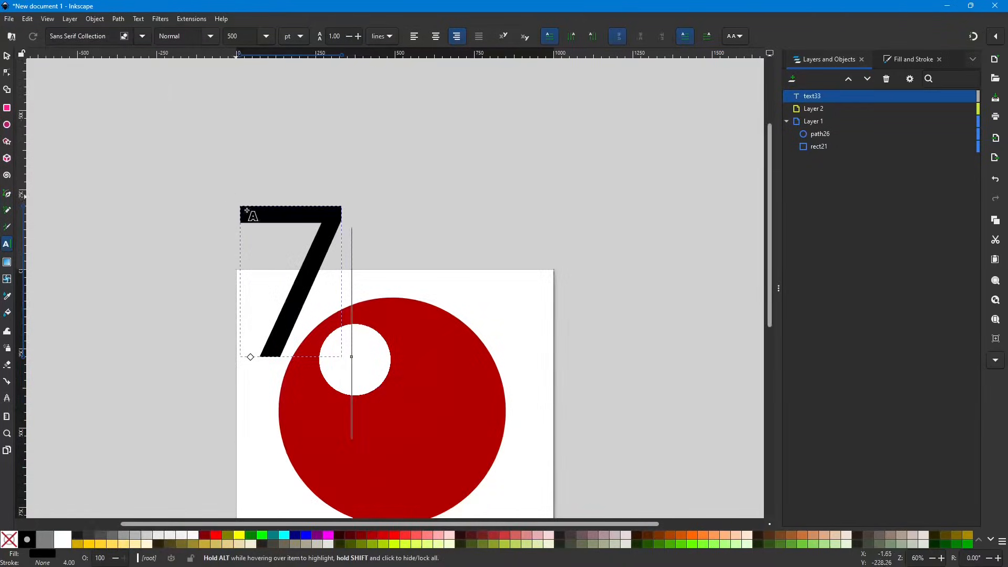
Scale the "7" down to about 73 by 109 px and center it inside the ball's white spot.
left_click(7, 56)
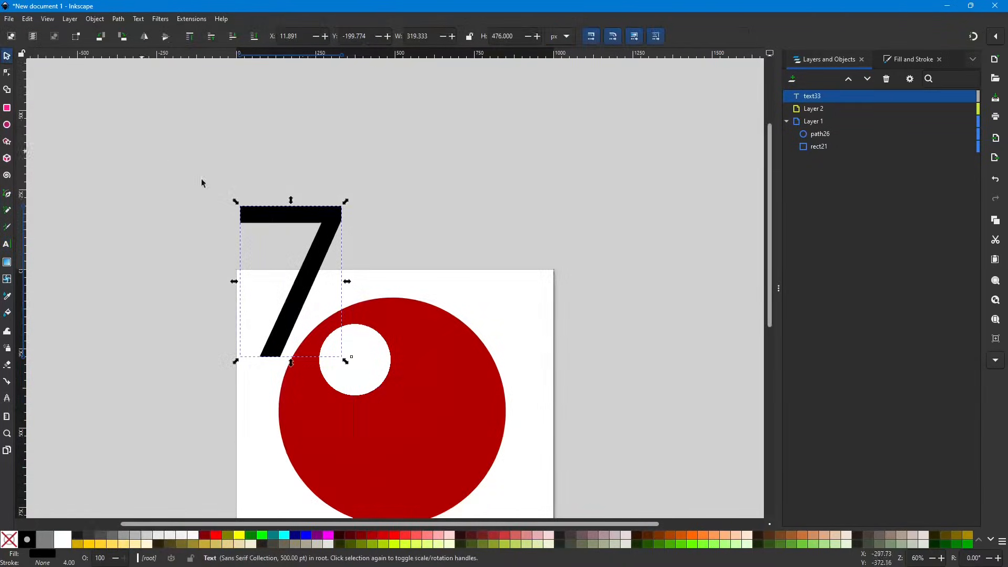
mouse_move(345, 361)
left_mouse_down()
mouse_move(307, 304)
mouse_move(357, 363)
left_mouse_up()
scroll(518, 317, "down", 4)
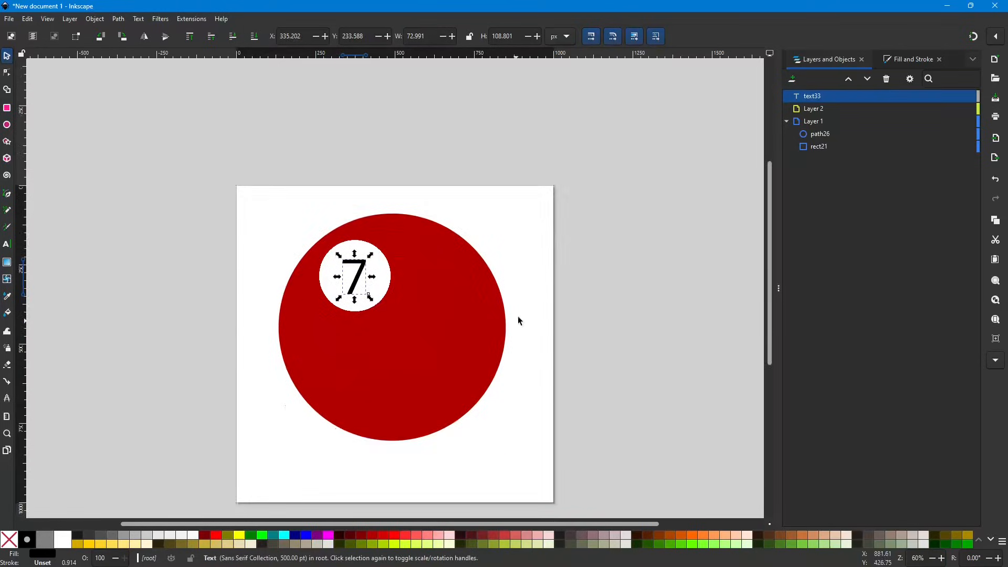
scroll(567, 272, "down", 1, "ctrl")
scroll(567, 272, "up", 1, "ctrl")
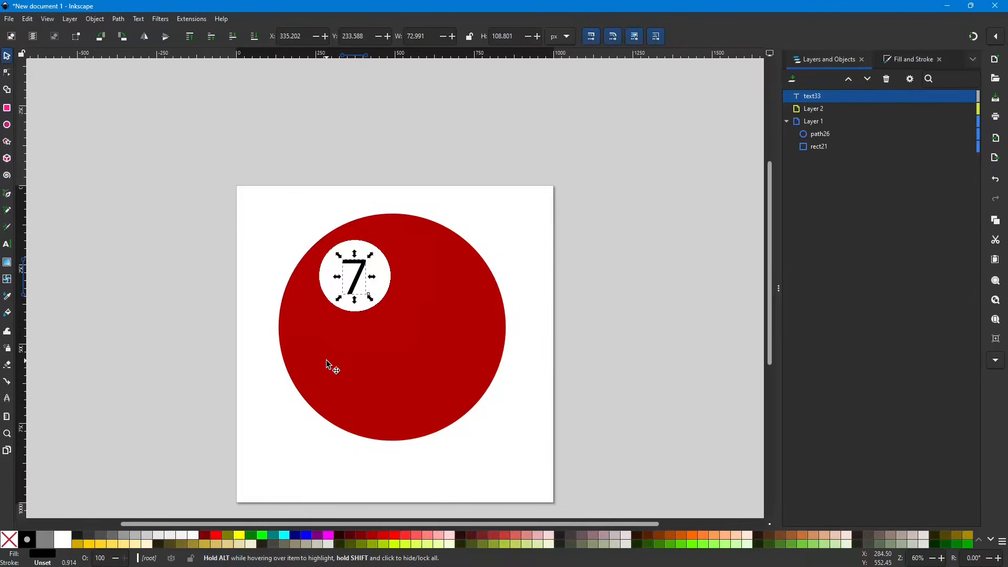
left_click(527, 293)
Add three red stops to the ball's radial gradient, at offsets 0.66, 0.83 and 0.91.
scroll(550, 294, "down", 1, "ctrl")
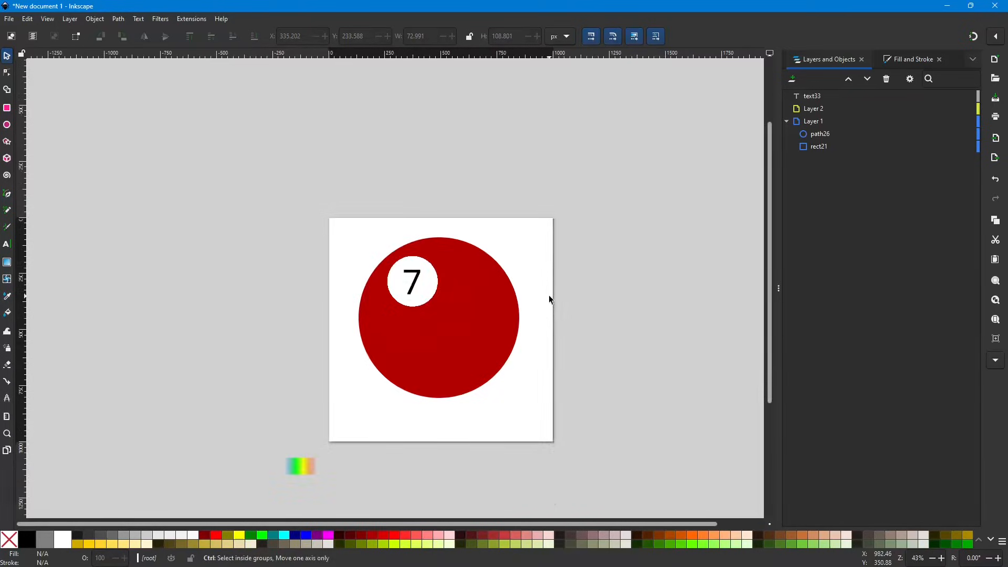
scroll(549, 295, "up", 1, "ctrl")
left_click(420, 328)
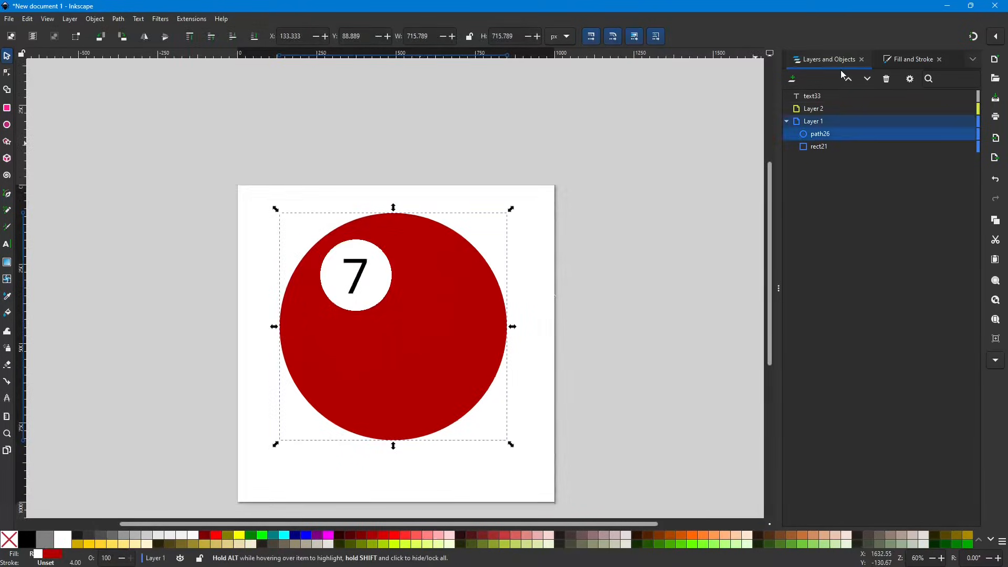
left_click(898, 61)
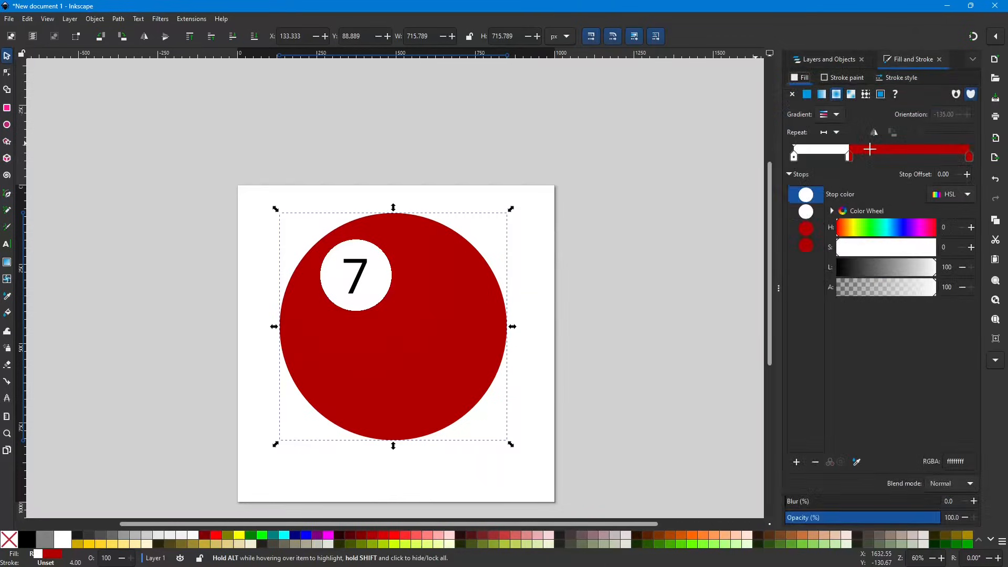
left_click(804, 230)
left_click(796, 462)
left_click(796, 462)
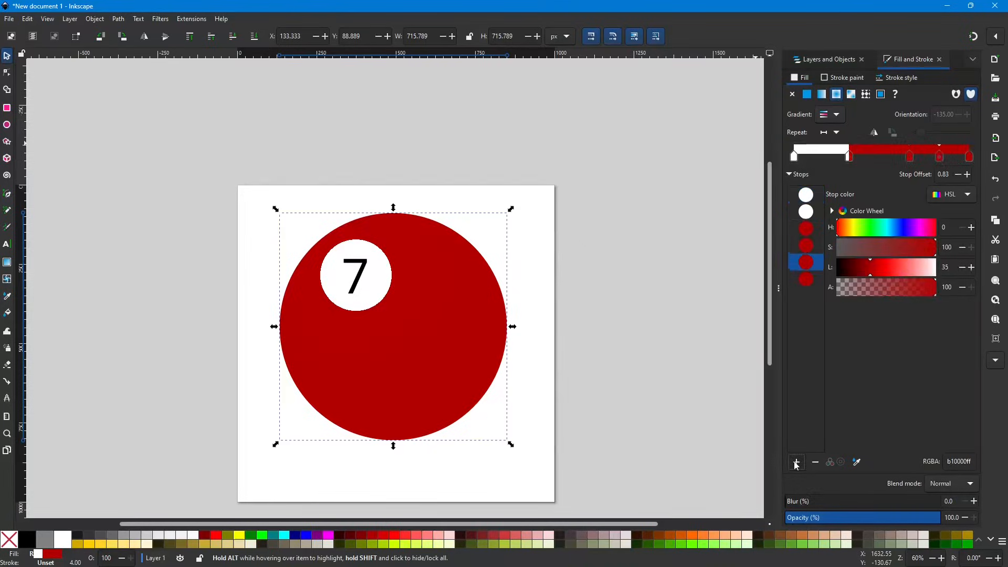
left_click(796, 462)
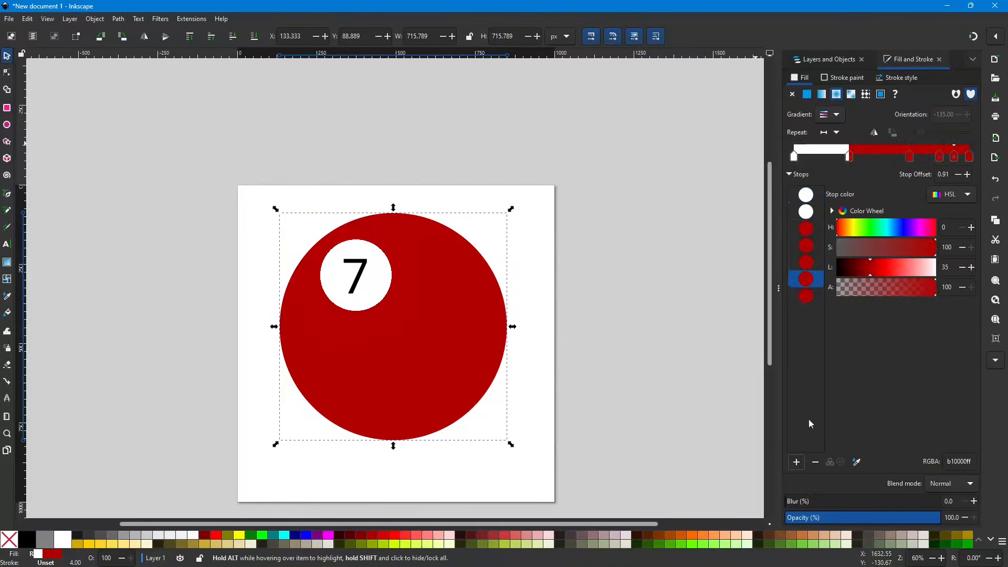
Darken the ball's outer gradient stops, setting lightness to 27 at offsets 1.00 and 0.91, 30 at 0.83 and 32 at 0.66.
left_click(807, 295)
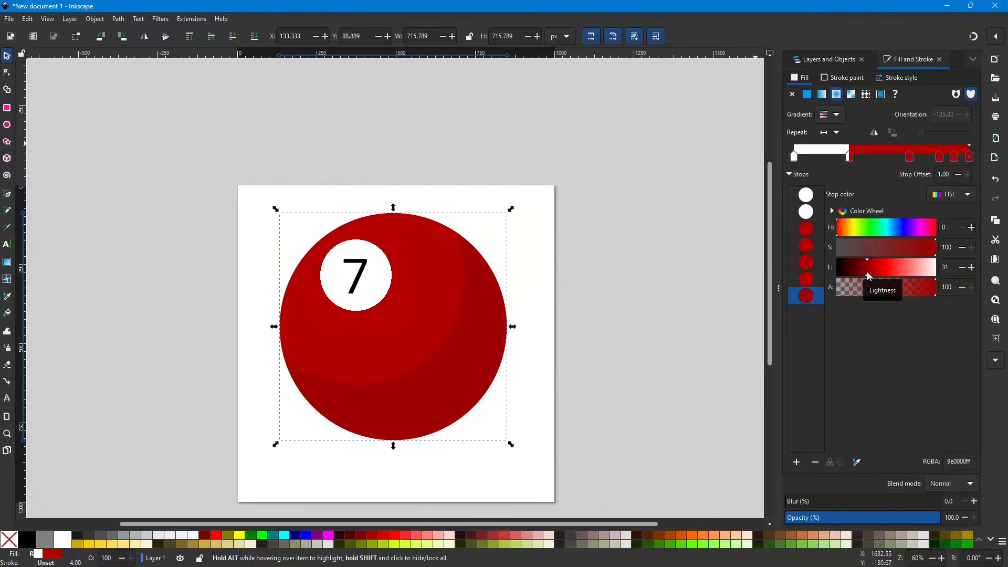
left_click(808, 280)
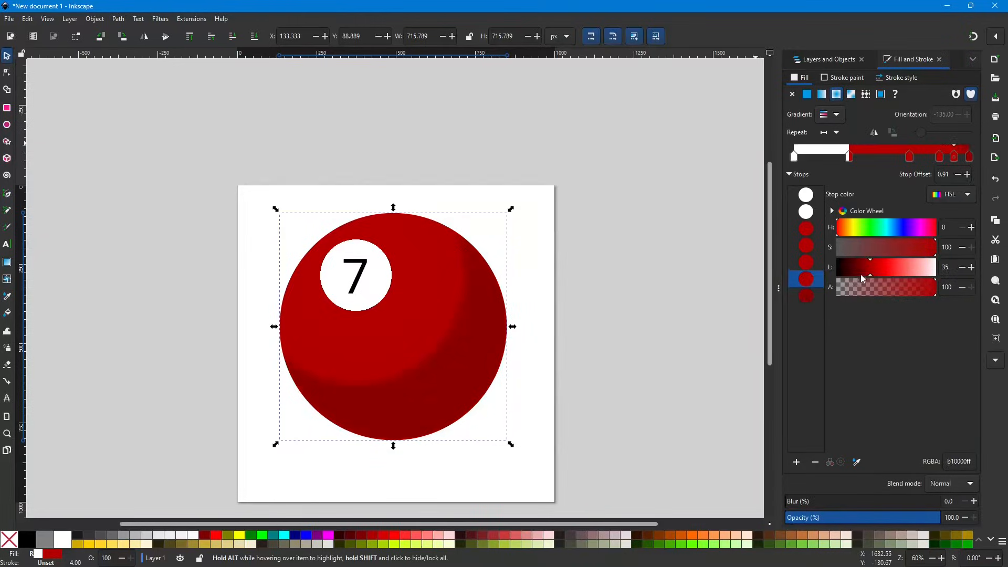
left_click(961, 270)
left_click(962, 268)
left_click(806, 262)
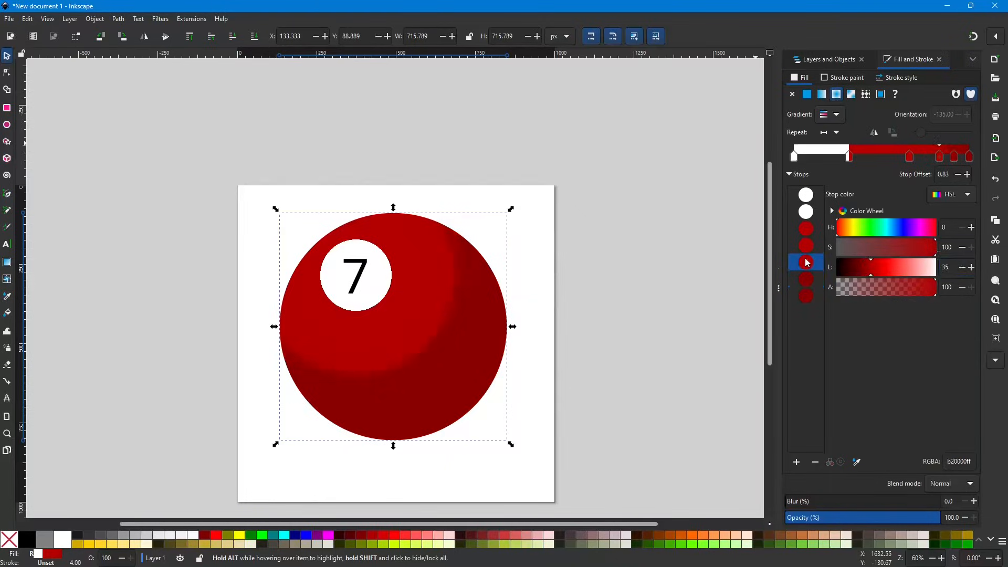
left_click(962, 270)
left_click(961, 269)
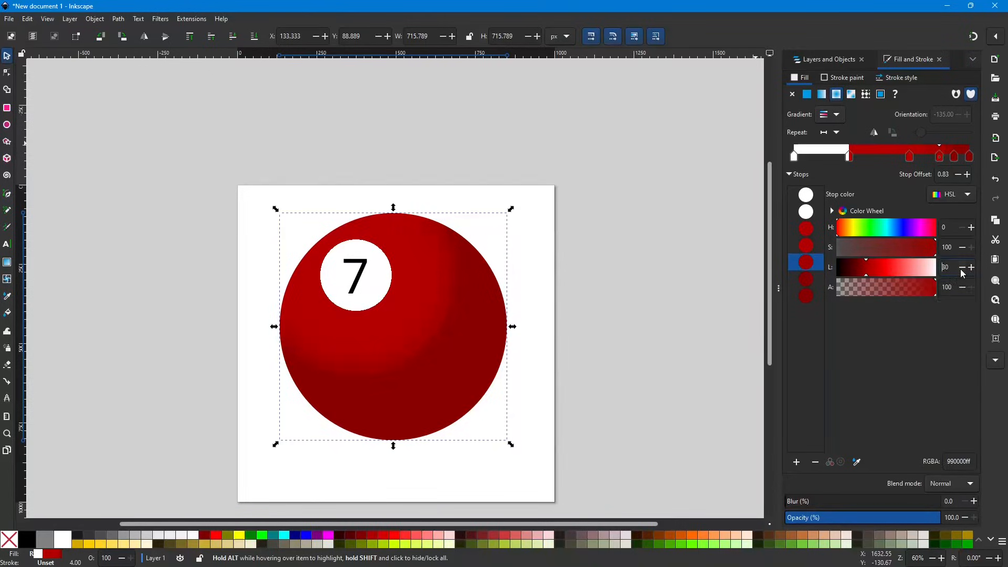
left_click(809, 247)
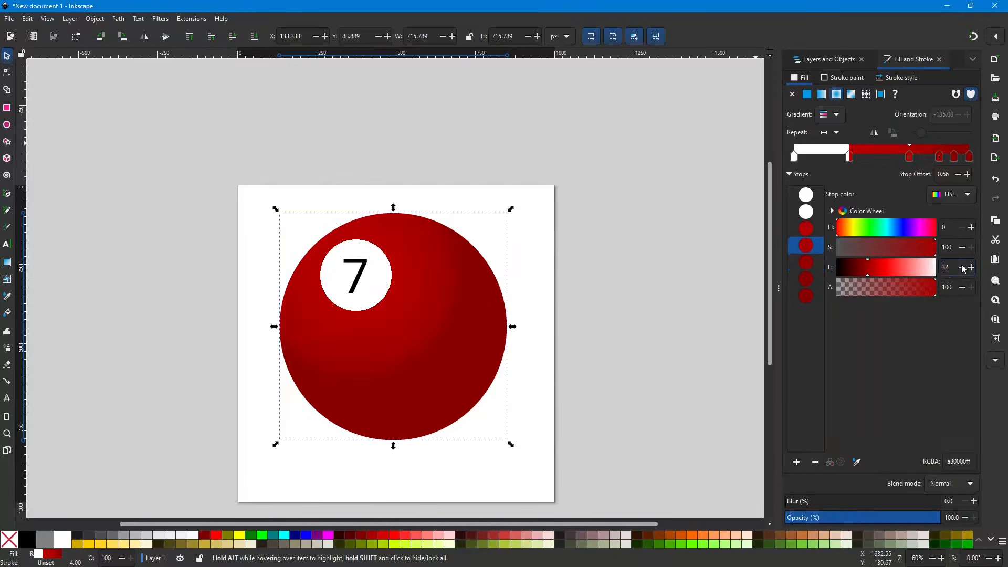
Darken the outermost stop of the ball's gradient further and set the 0.91 stop's lightness to 29.
left_click(806, 279)
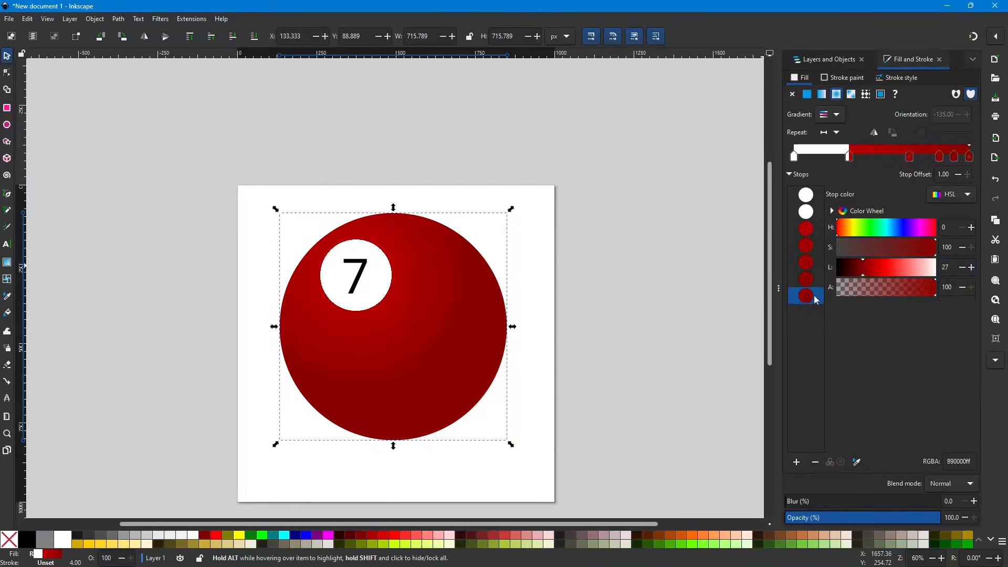
left_click(965, 269)
left_click(806, 279)
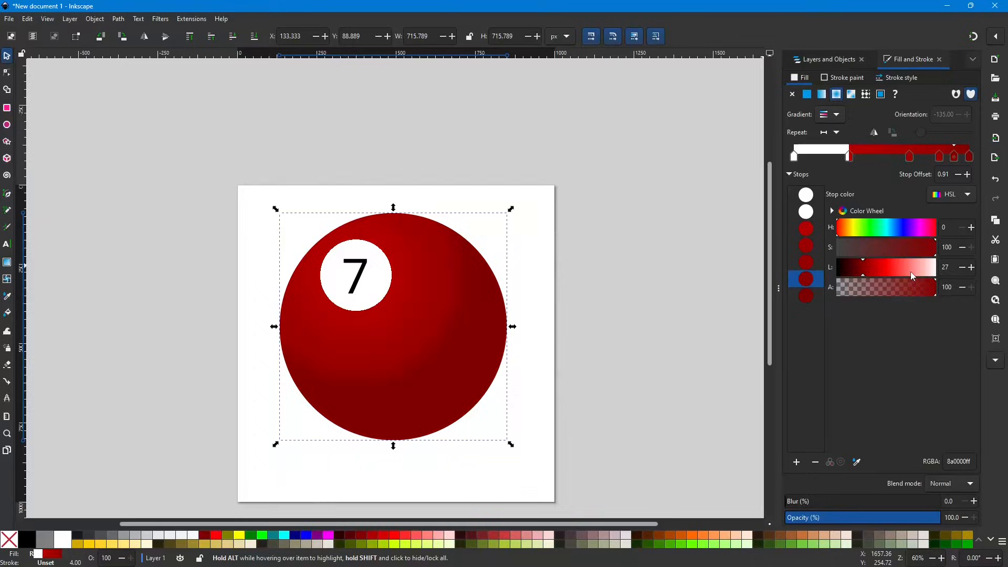
left_click(971, 267)
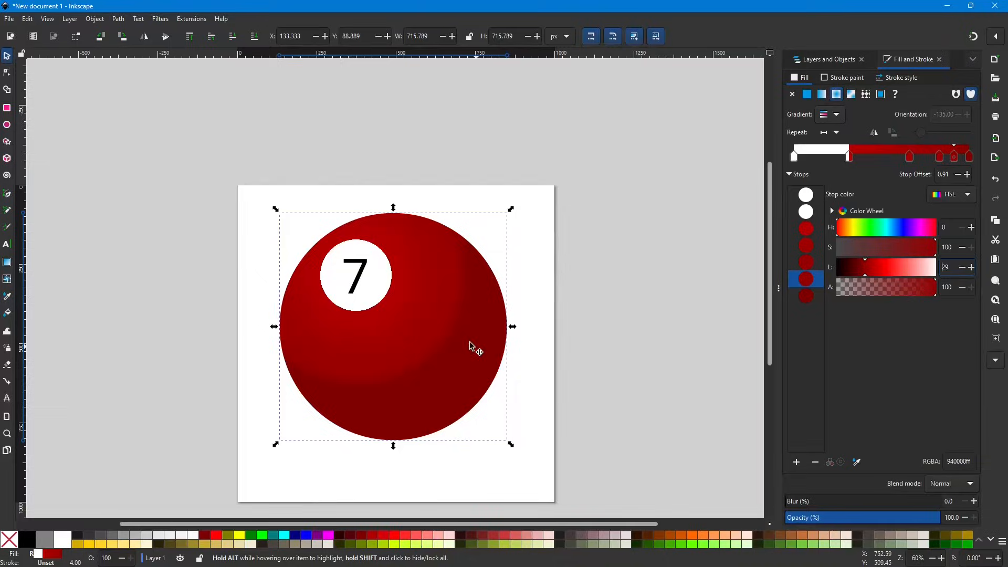
left_click(806, 264)
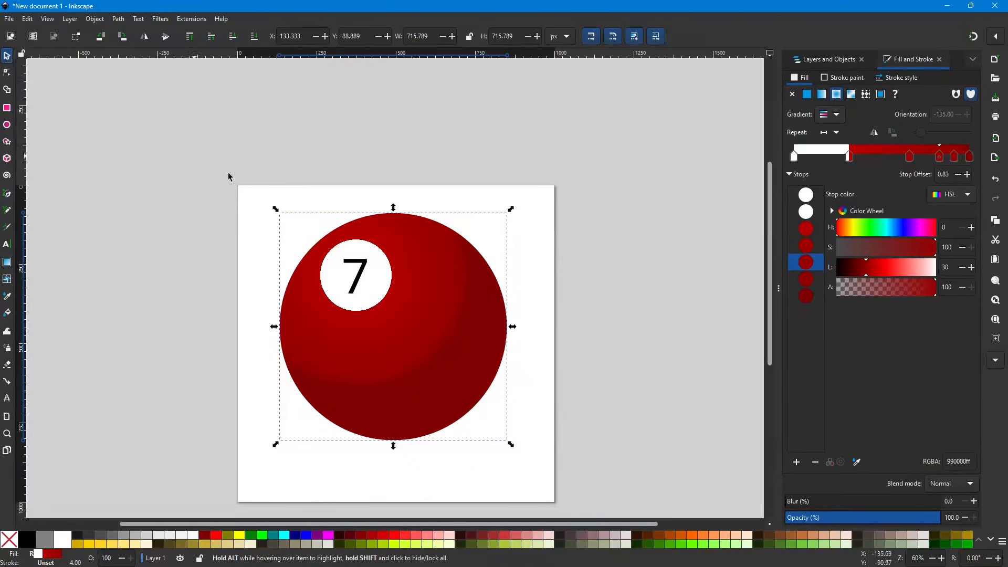
Clear the ball artwork from the page and draw a black rectangle about 751 by 465 px across its middle.
left_click(572, 496)
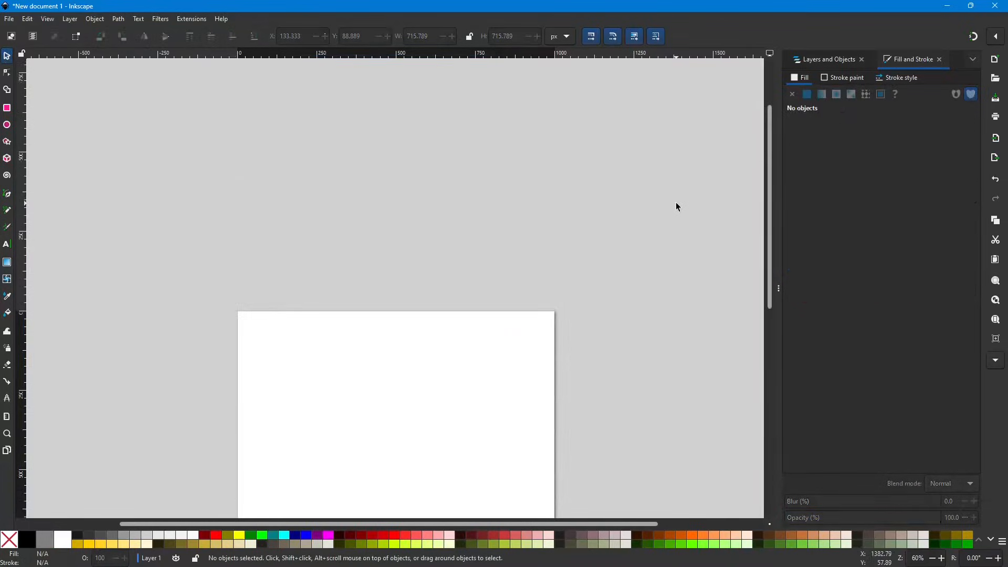
scroll(669, 211, "down", 2)
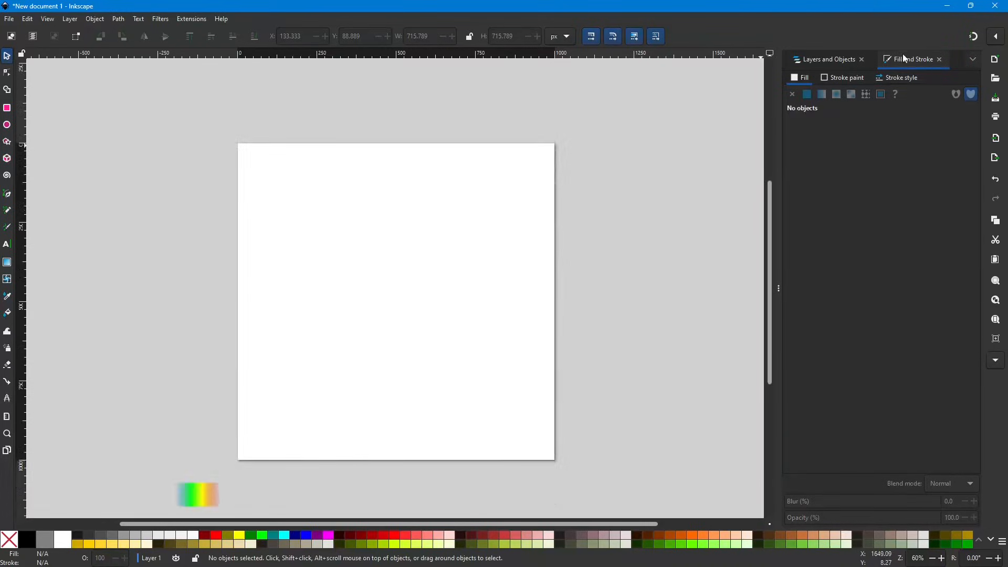
left_click(7, 262)
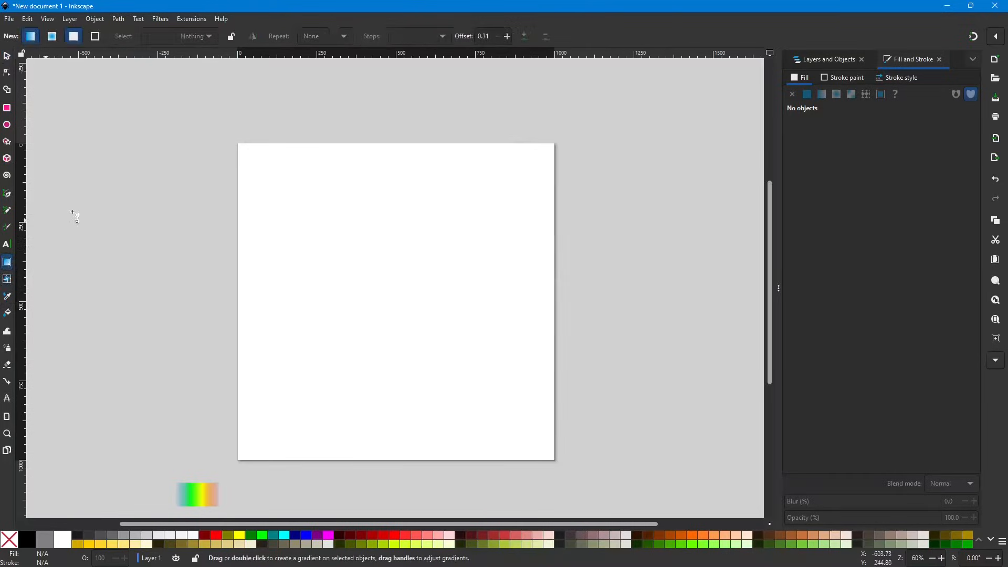
left_click_drag(270, 209, 484, 339)
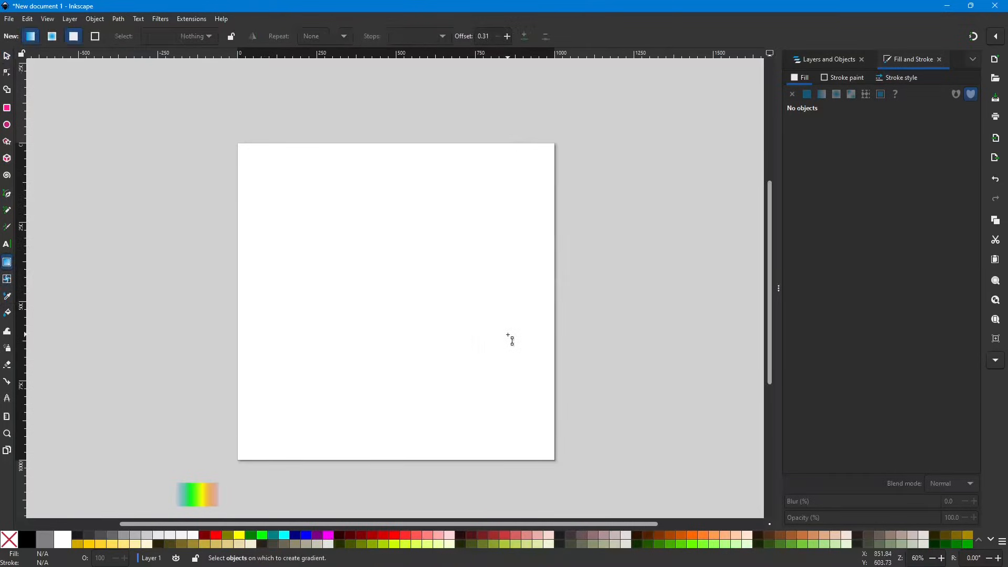
left_click(7, 108)
left_click_drag(281, 209, 520, 358)
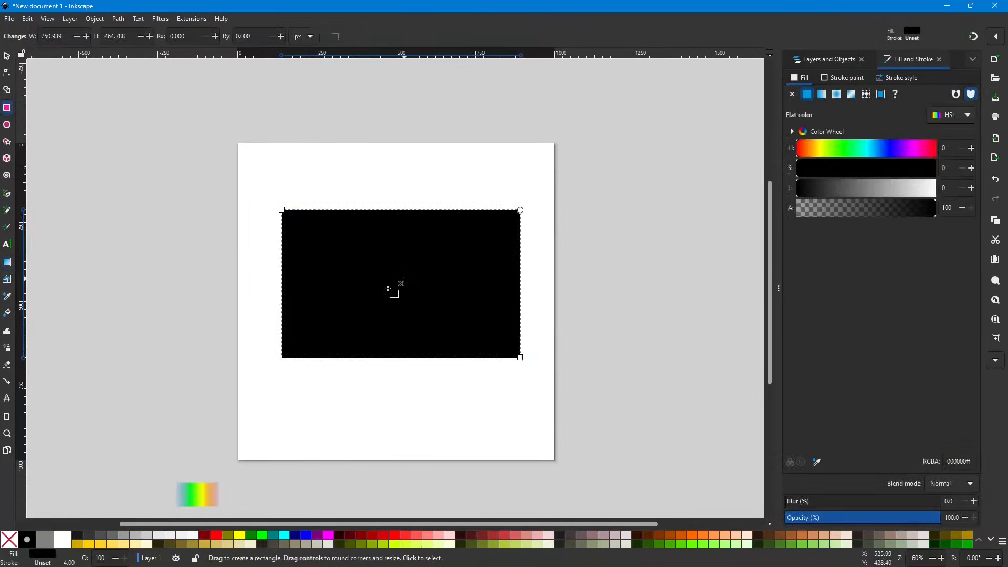
Give the rectangle a horizontal linear gradient fill and apply the saved multicolor gradient 23 to it.
left_click(6, 263)
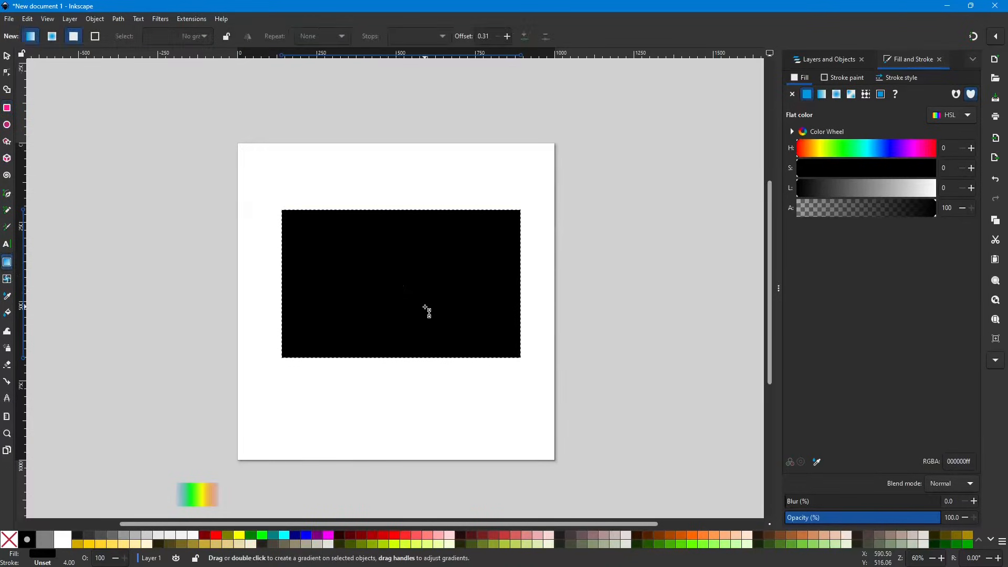
double_click(427, 313)
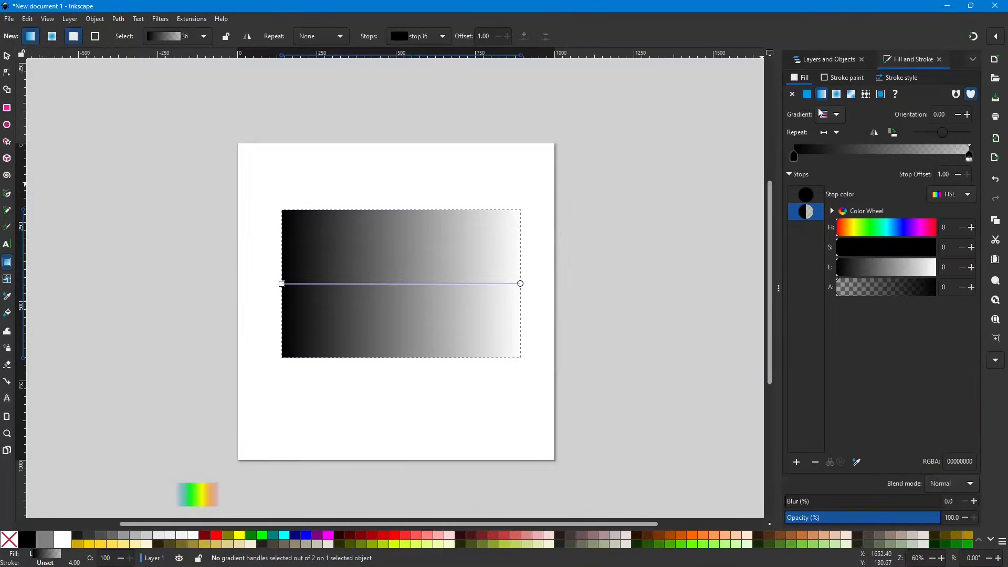
left_click(838, 115)
left_click(814, 171)
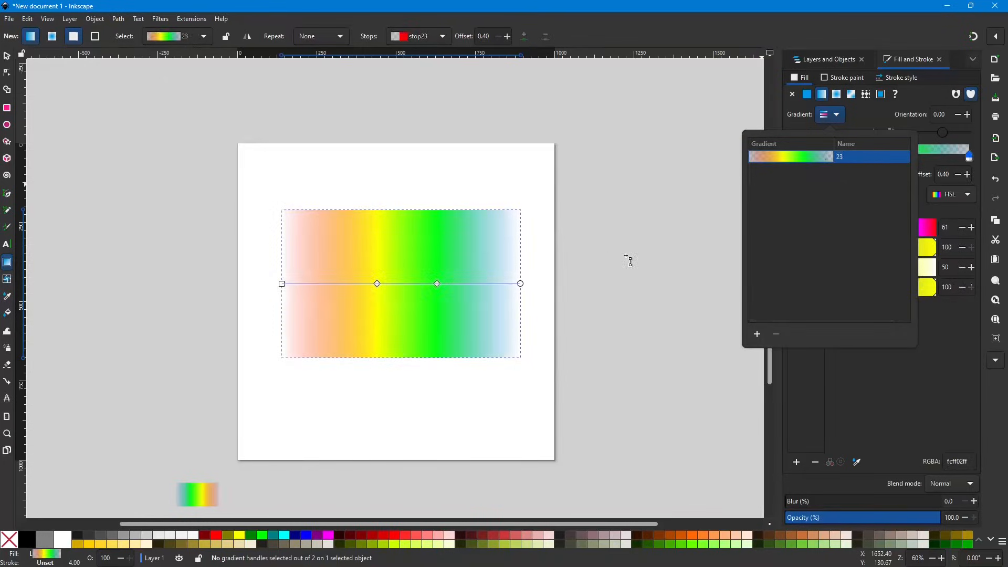
left_click(625, 204)
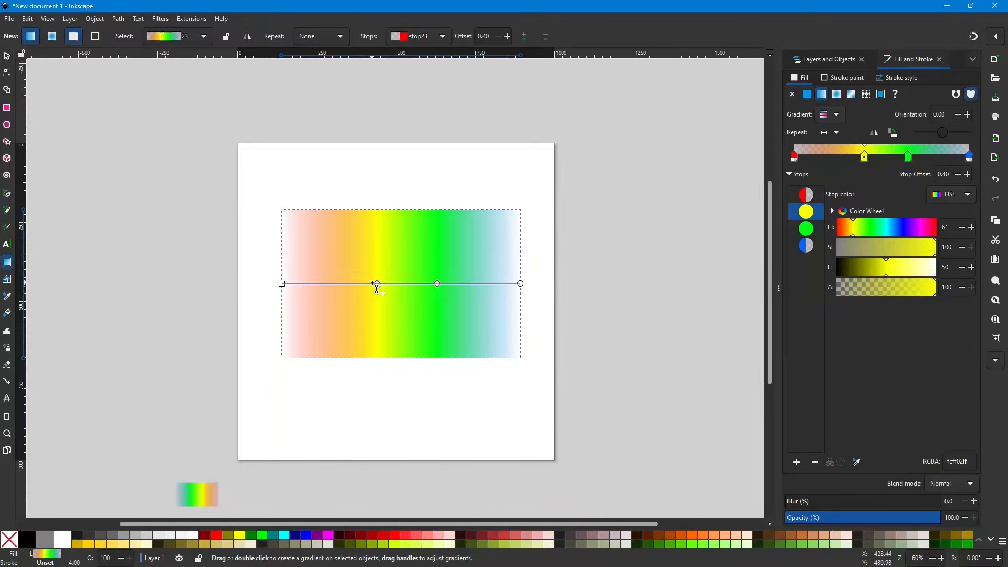
Move the rectangle gradient's yellow stop to offset 0.24 and green stop to 0.67, and extend both gradient ends beyond the rectangle.
left_click_drag(377, 283, 339, 284)
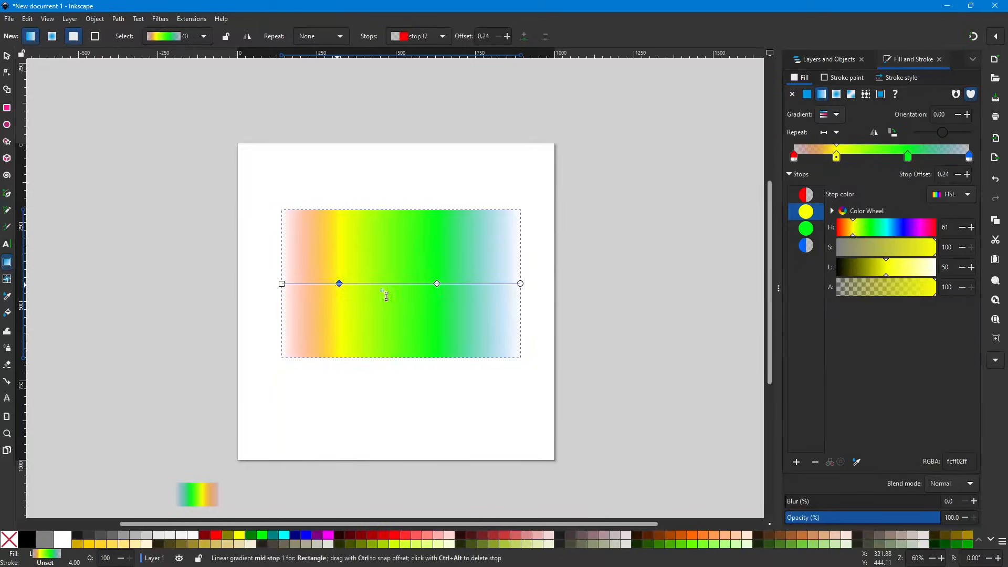
mouse_move(437, 283)
left_mouse_down()
mouse_move(393, 284)
mouse_move(459, 284)
mouse_move(443, 284)
left_mouse_up()
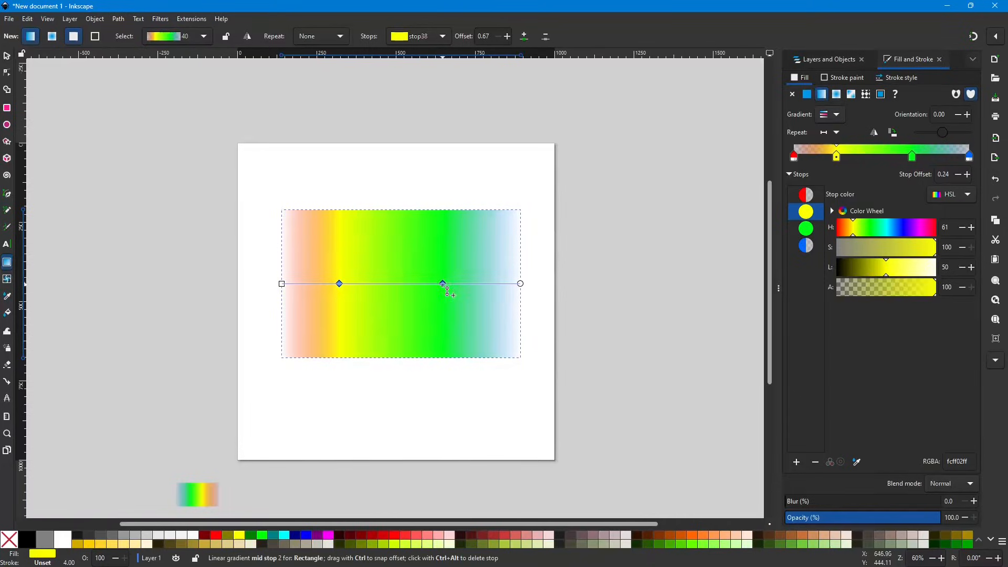
left_click(520, 283)
left_click_drag(522, 286, 659, 285)
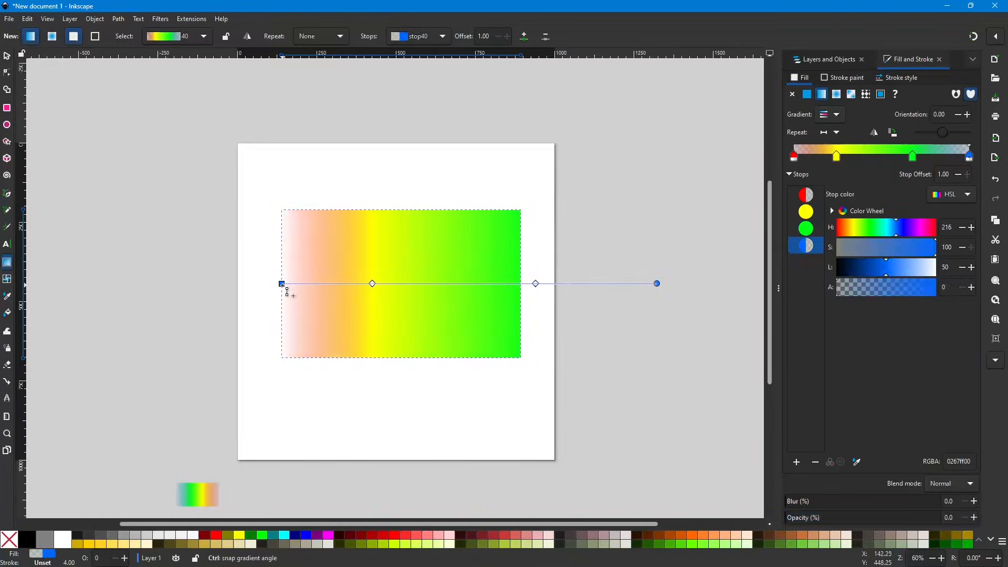
left_click_drag(282, 284, 229, 282)
Undo the gradient handle edits, the applied gradient fills and the drawing of the rectangle.
key("ctrl+z")
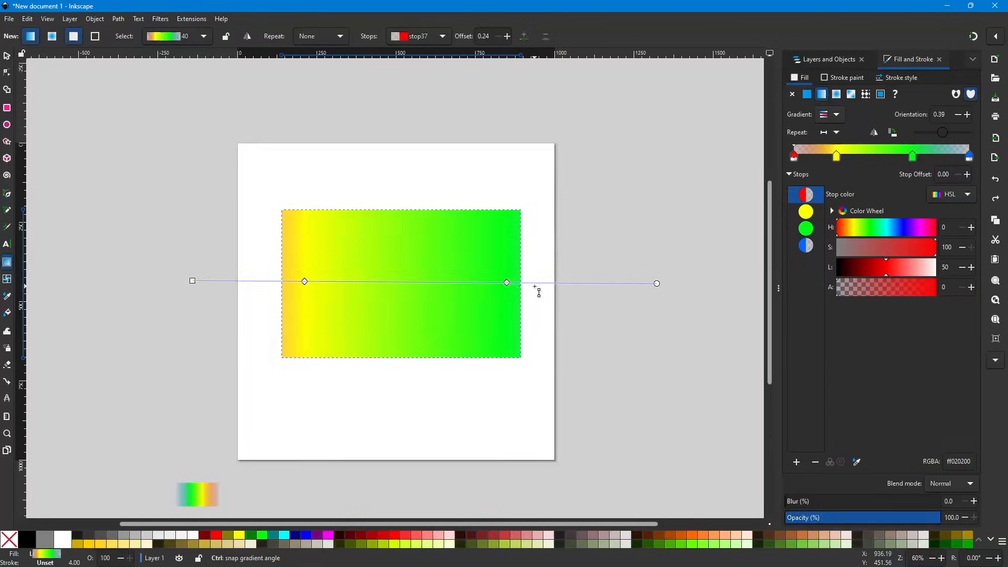
key("ctrl+z")
key("ctrl+z")
key("ctrl+z")
key("ctrl+z")
key("ctrl+z")
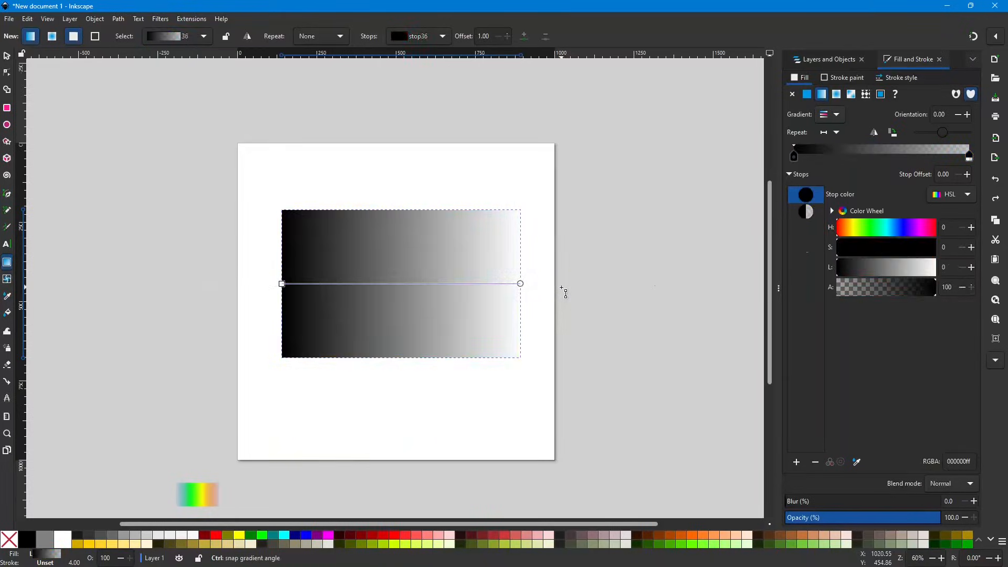
key("ctrl+z")
key("ctrl+z")
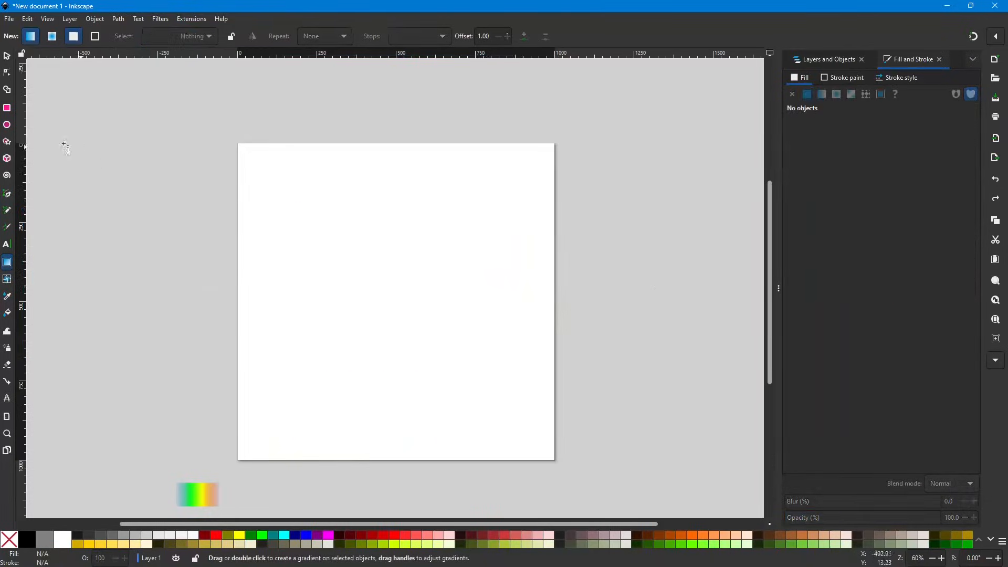
Draw a black rectangle about 741 by 240 px in the page's upper part and a circle about 433 px across below it.
left_click(7, 108)
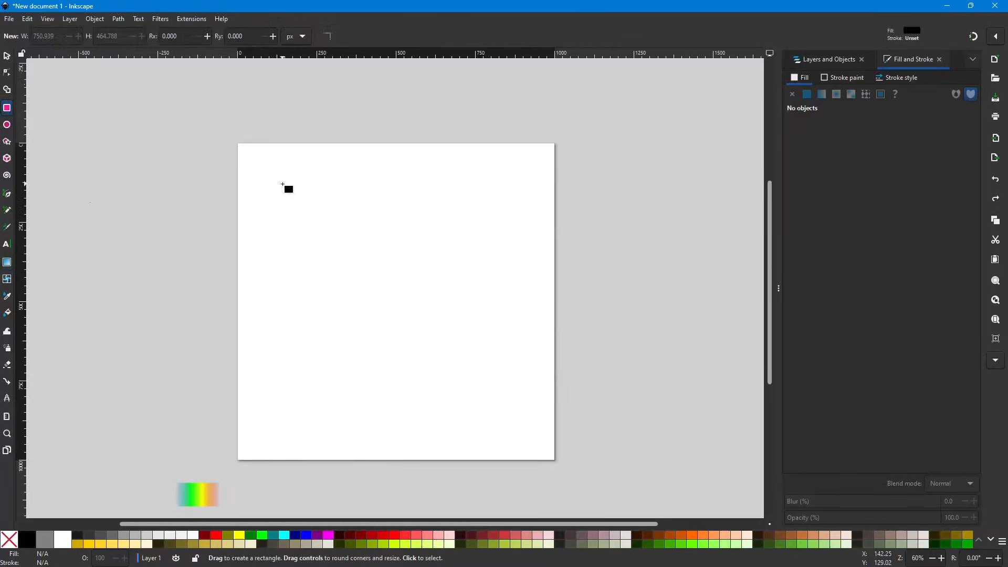
mouse_move(282, 184)
left_mouse_down()
mouse_move(436, 247)
mouse_move(518, 259)
left_mouse_up()
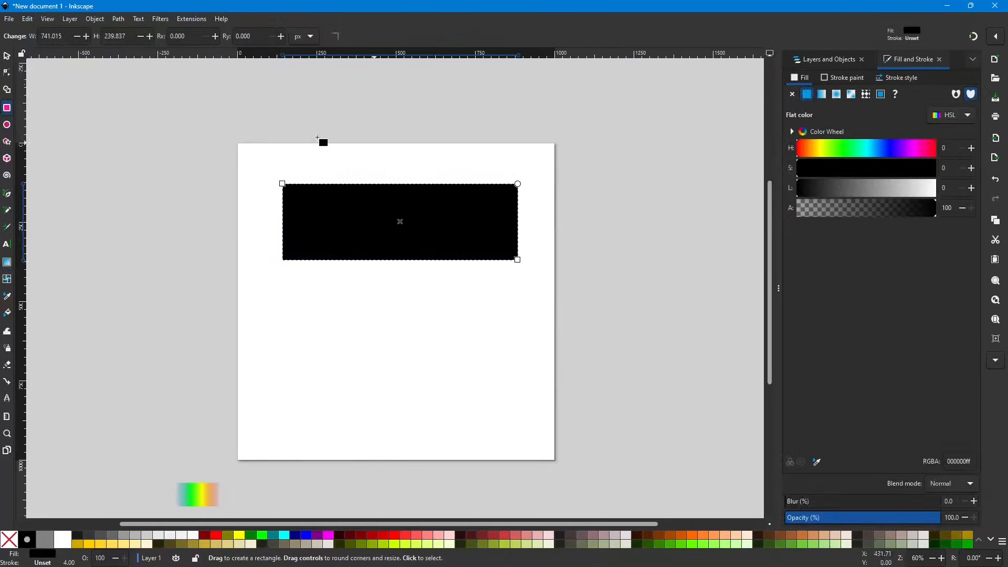
left_click(7, 125)
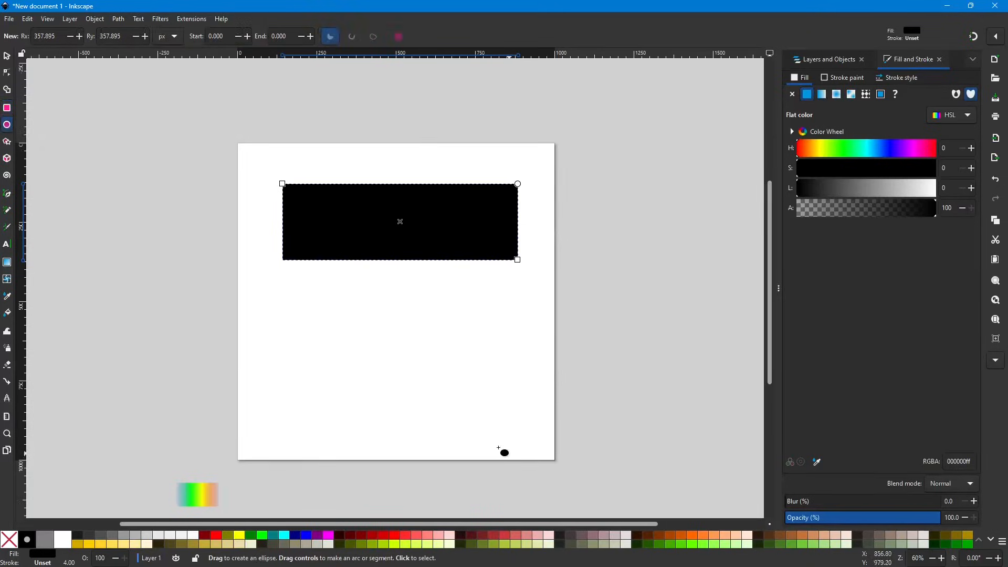
left_click_drag(350, 351, 428, 415)
left_click_drag(381, 355, 450, 389)
key("ctrl+z")
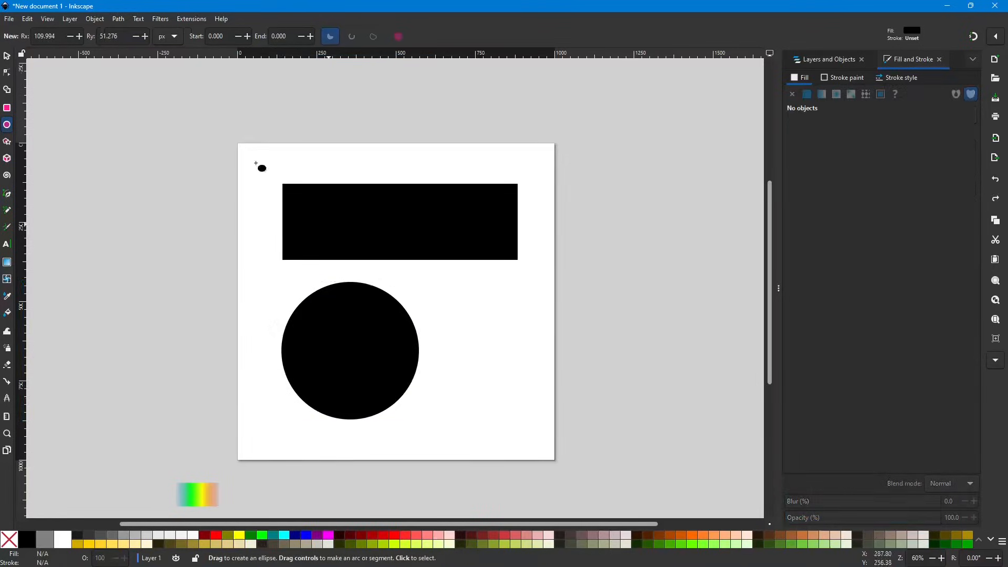
Rotate the rectangle about 30° counter-clockwise, and move the circle to the page's right half just below the tilted rectangle.
left_click(8, 57)
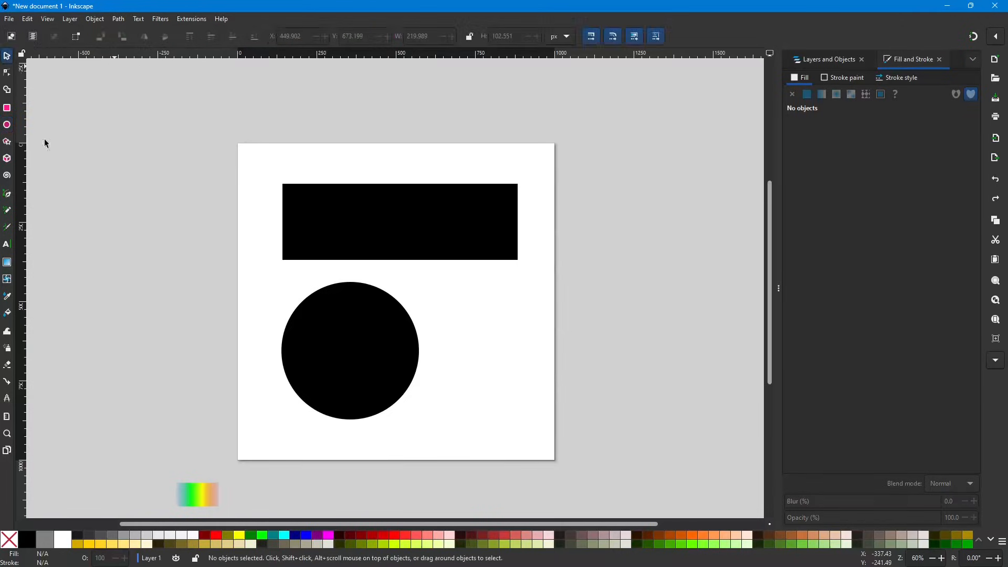
left_click(387, 373)
left_click_drag(371, 374, 483, 387)
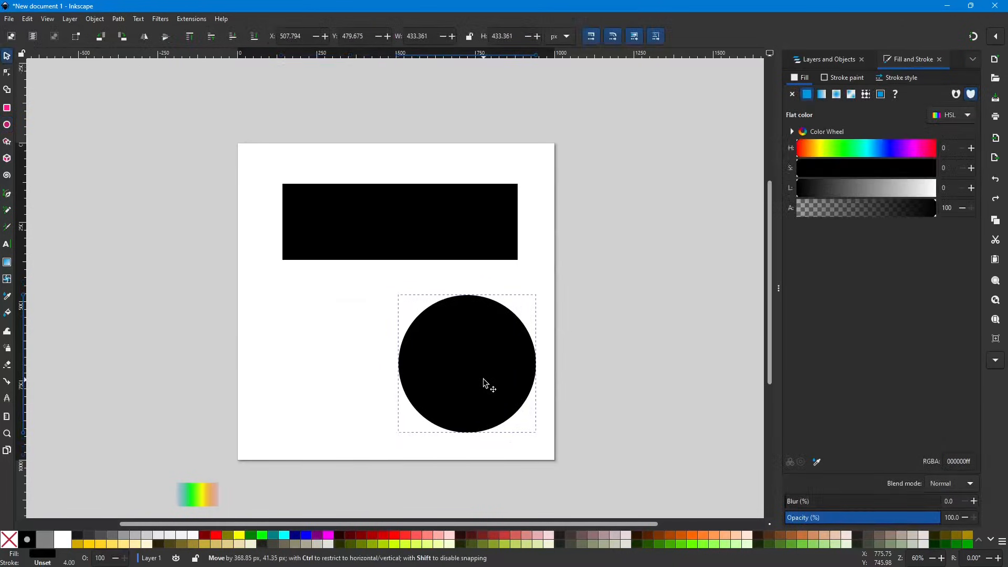
left_click(425, 226)
left_click(485, 222)
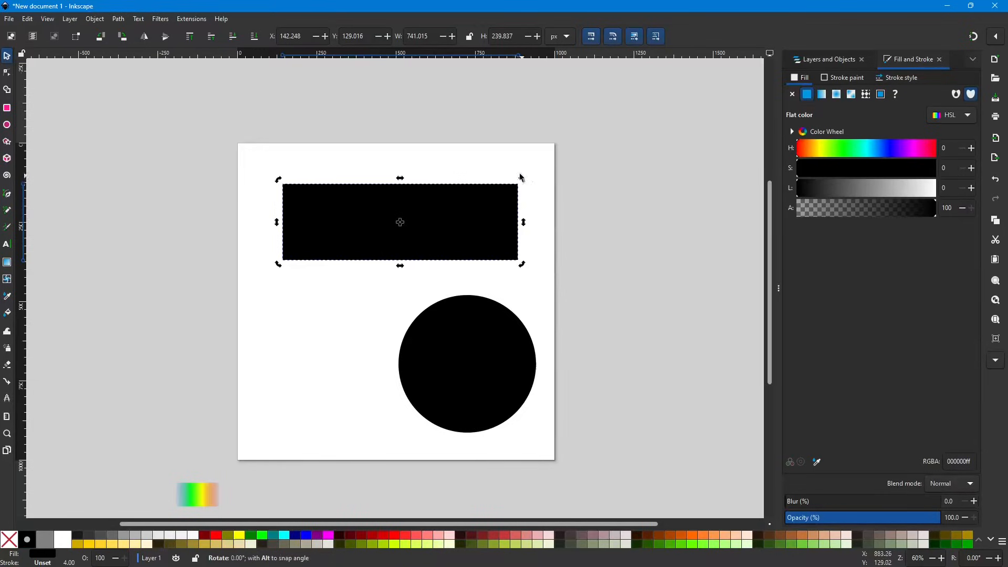
key("bracketleft")
key("bracketleft")
left_click_drag(455, 193, 418, 214)
left_click_drag(486, 422, 483, 379)
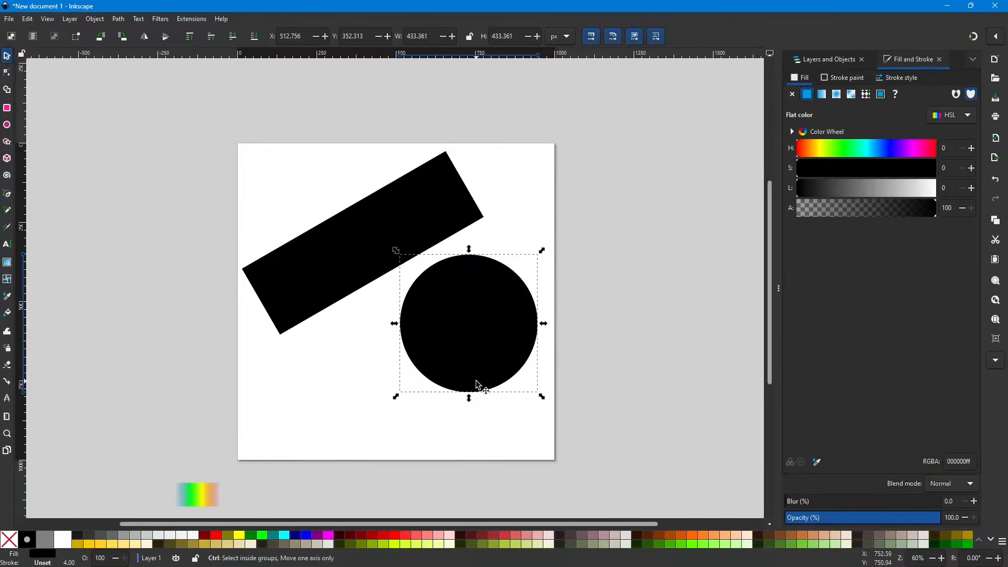
Undo the rectangle and circle back to the billiard ball, and delete the ball artwork from the page.
key("ctrl+z")
key("ctrl+z")
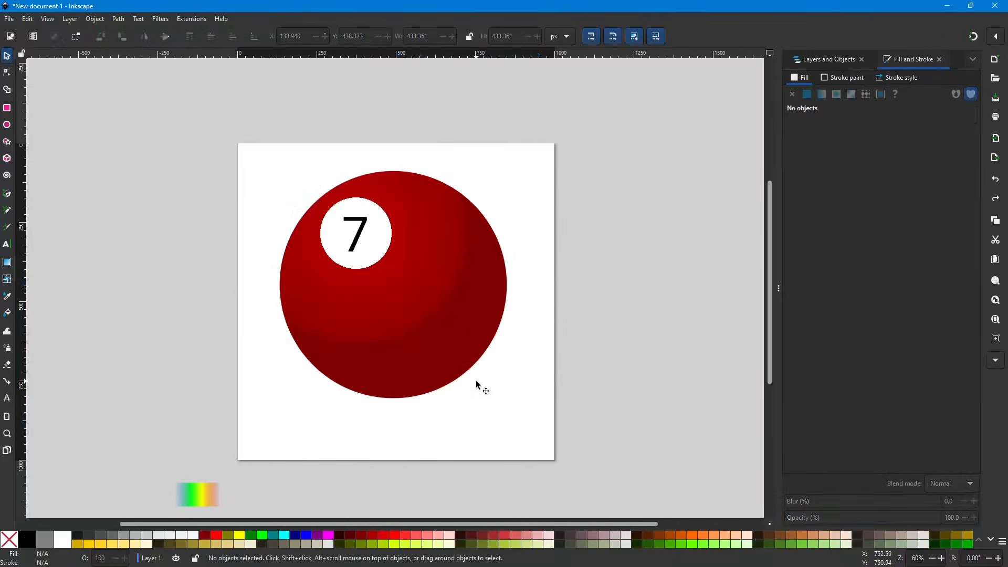
left_click_drag(182, 101, 616, 454)
key("Delete")
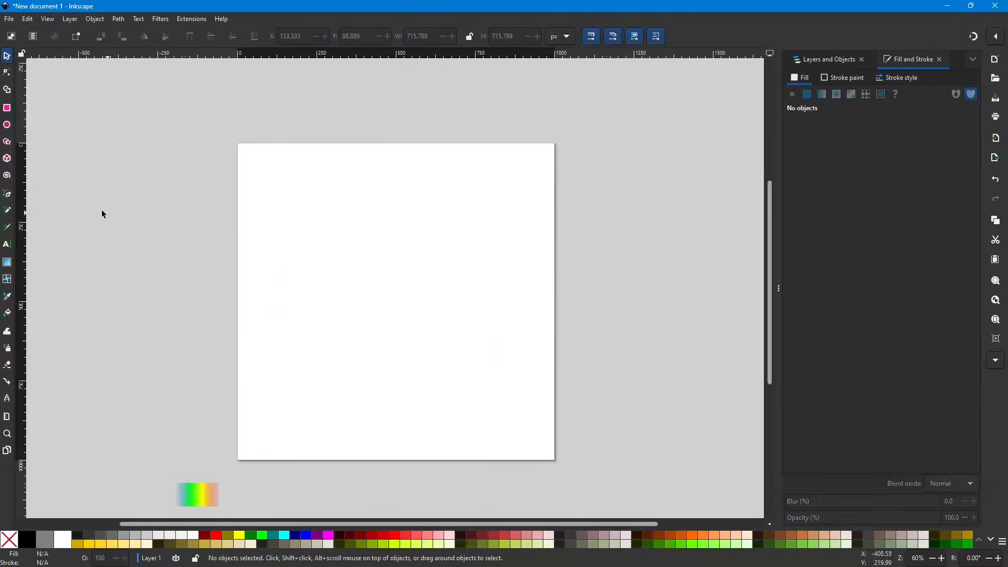
Start a new text object in the upper-left area of the empty page.
left_click(7, 244)
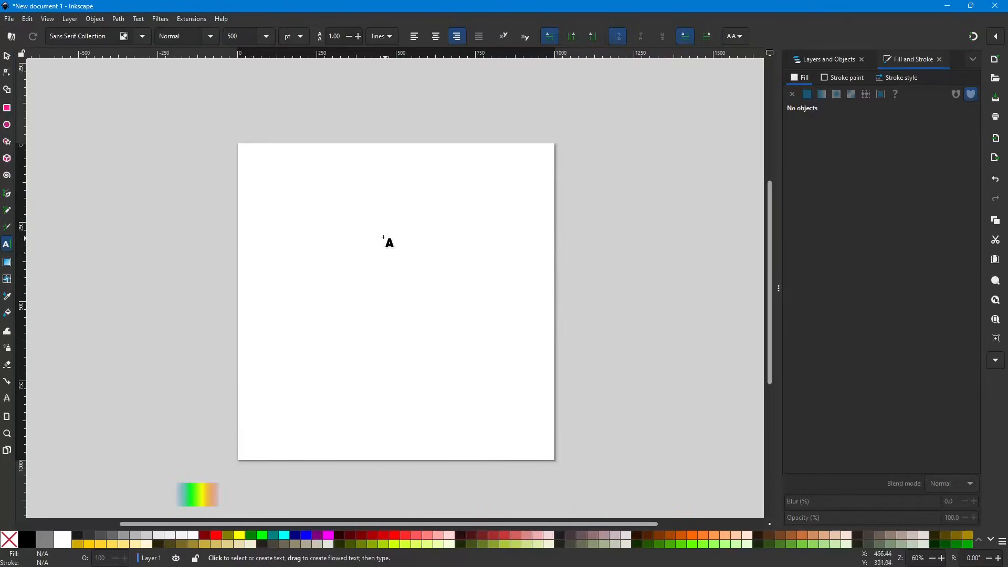
left_click(287, 220)
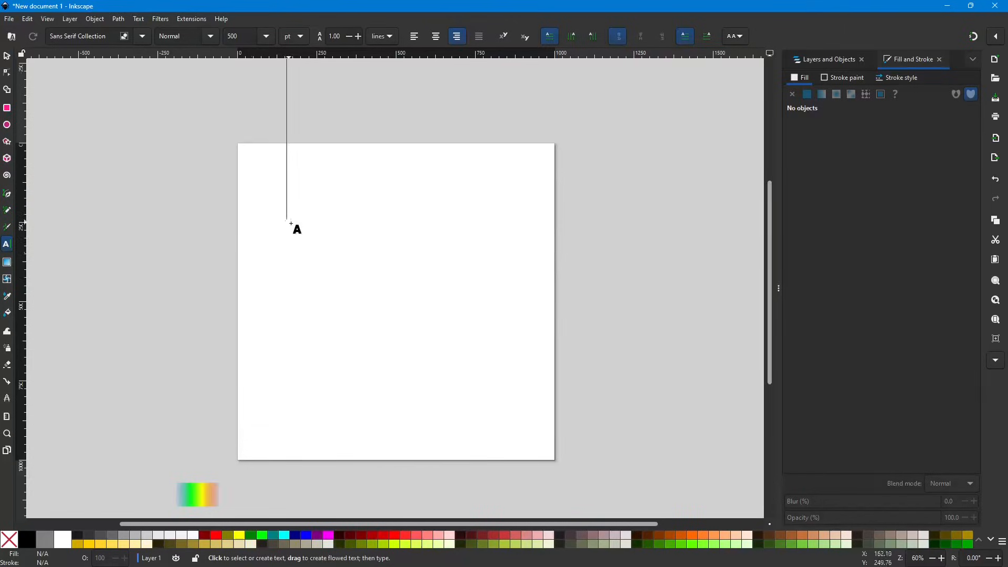
type("Mul")
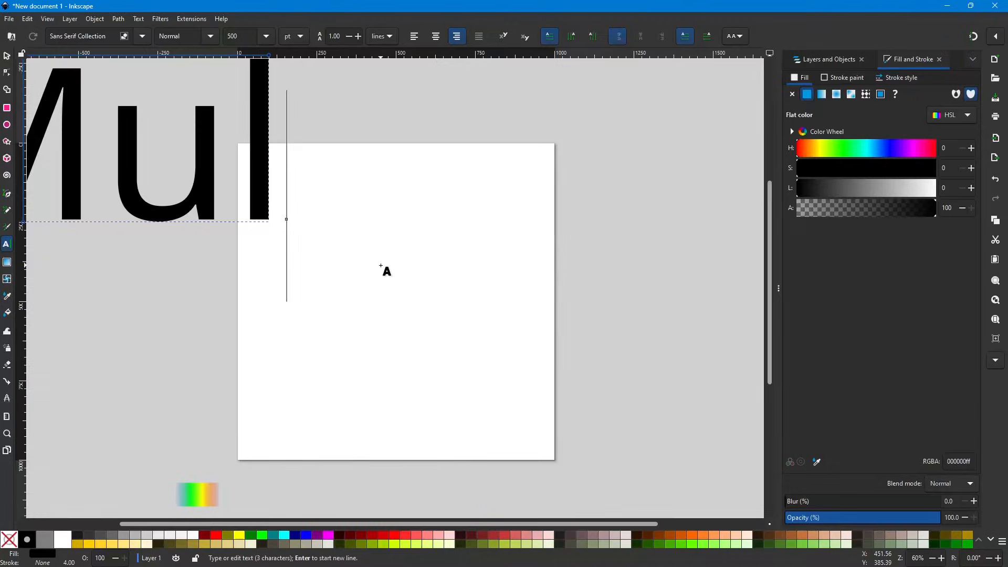
type("t=")
key("BackSpace")
key("BackSpace")
key("BackSpace")
key("BackSpace")
key("BackSpace")
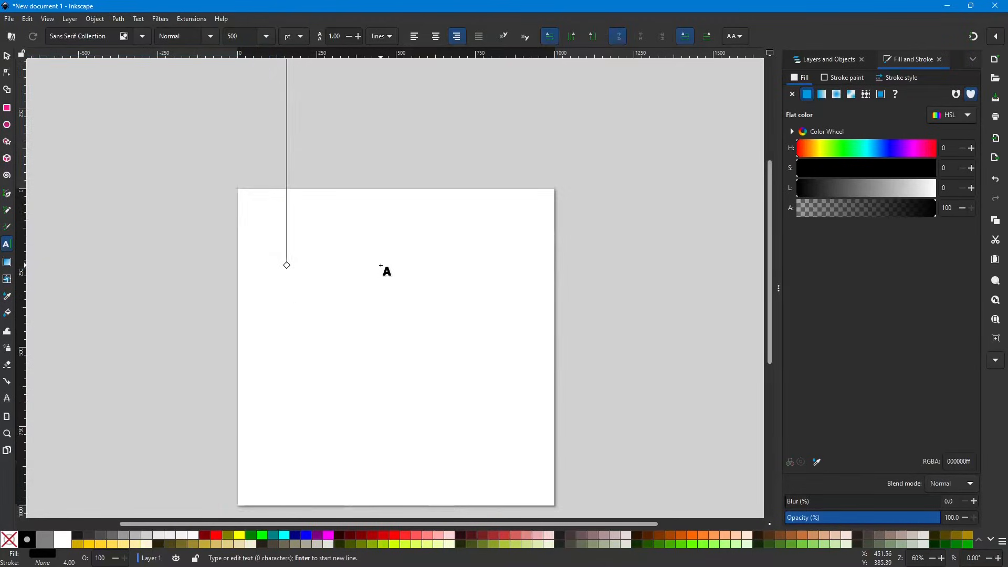
Enter the text LINE 1, move it onto the page and scale it down to about 594 by 165 px.
type("LINE 1")
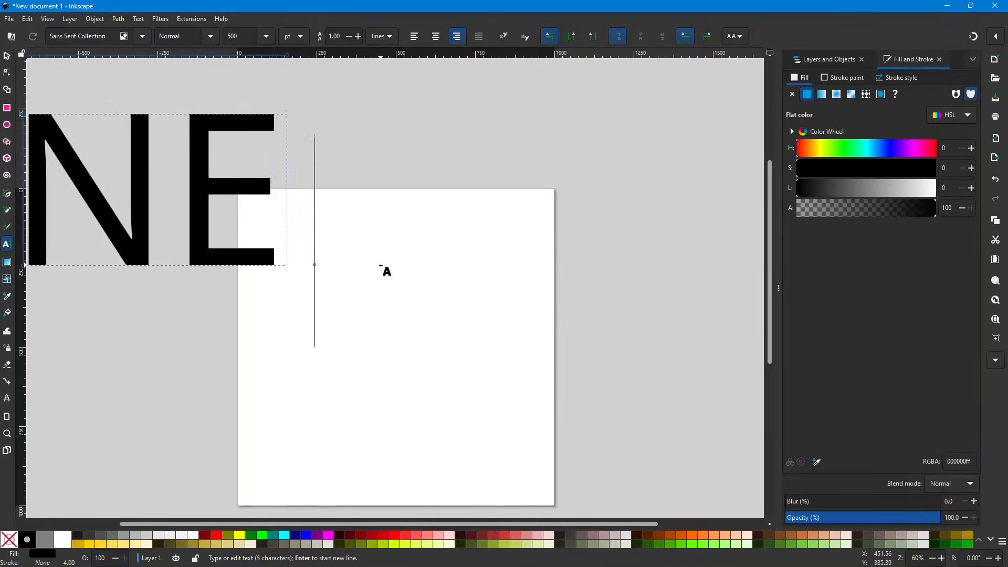
scroll(349, 299, "down", 2)
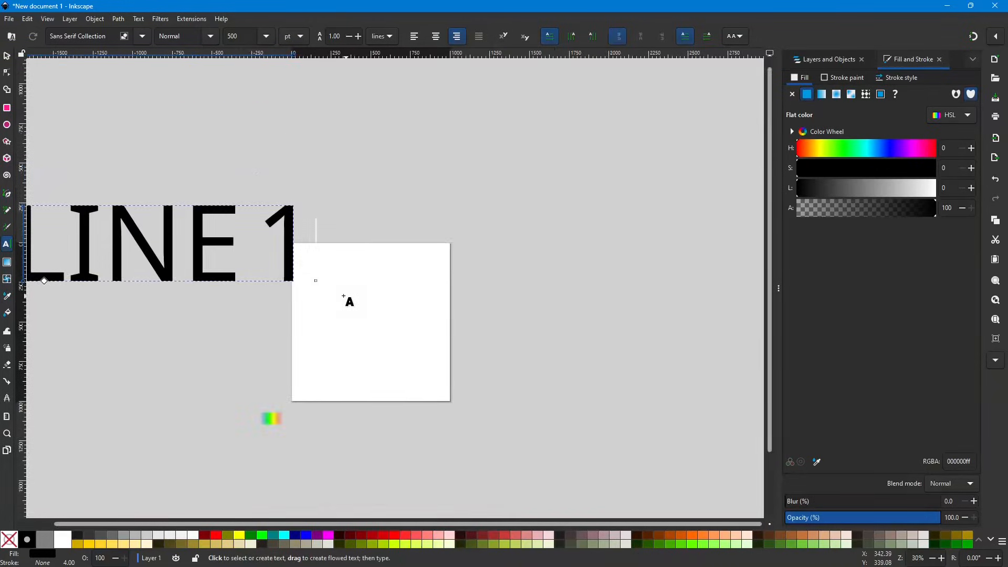
left_click(9, 56)
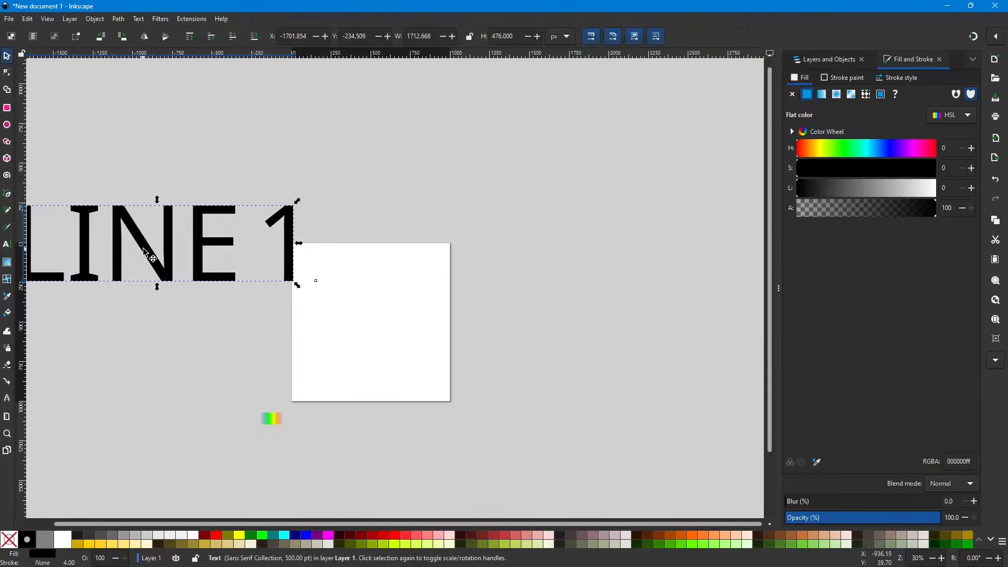
left_click_drag(157, 256, 359, 294)
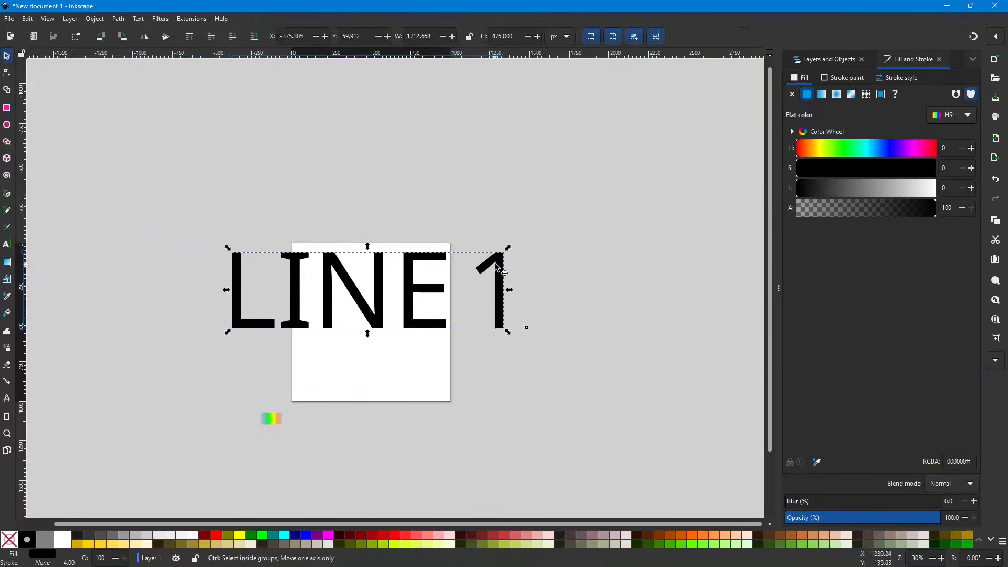
left_click_drag(512, 246, 462, 277)
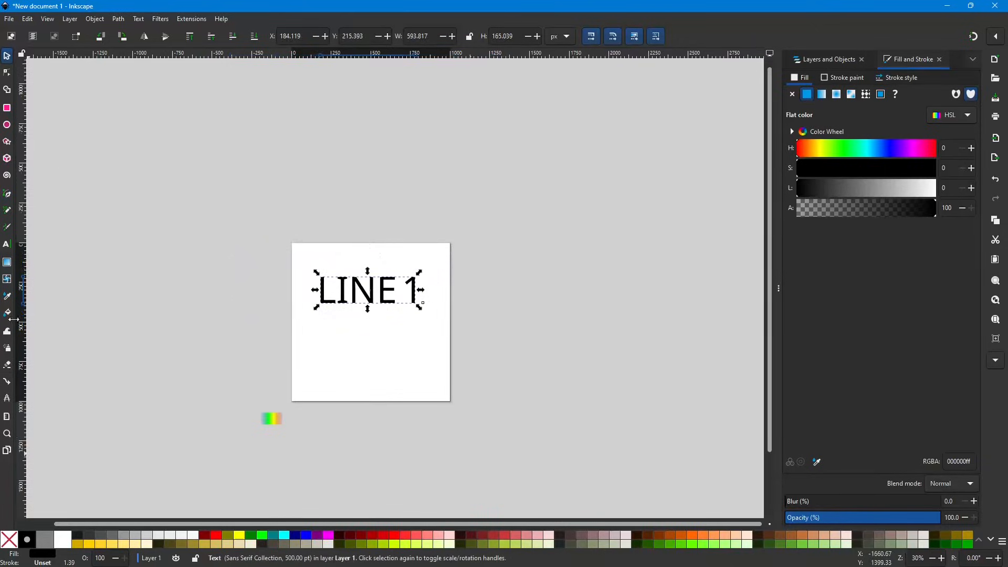
Set the font of the LINE 1 text to BBH Hegarty.
left_click(6, 247)
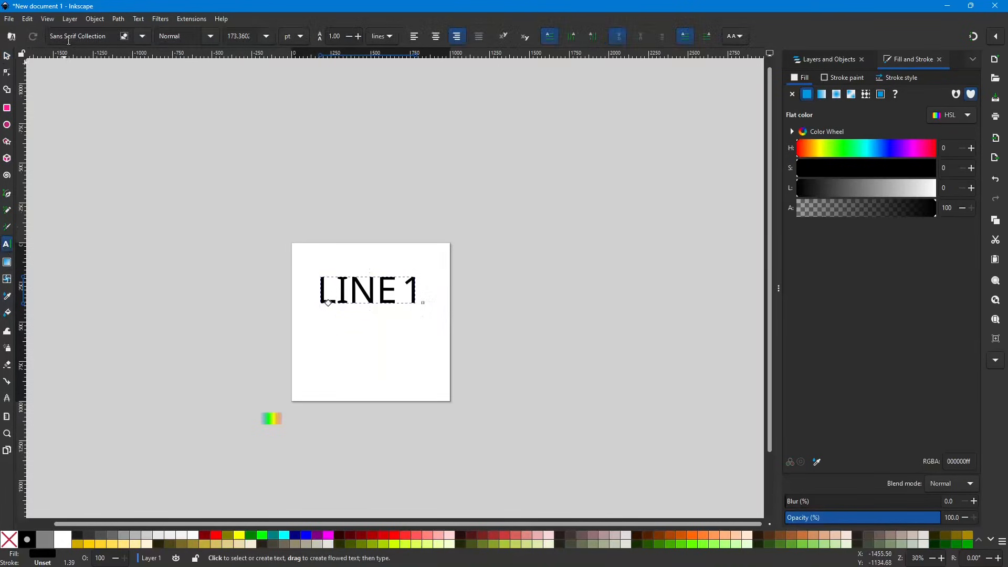
left_click(143, 37)
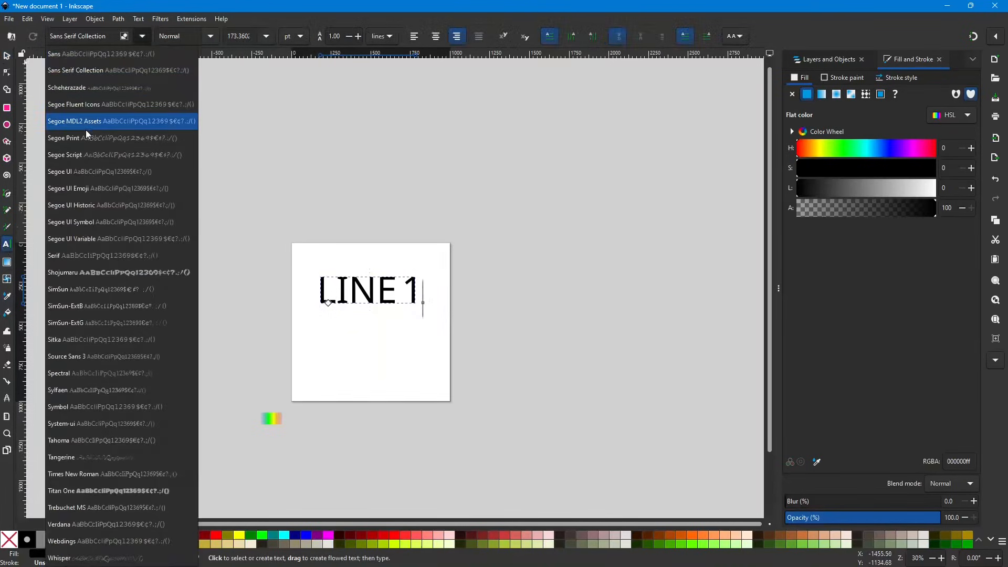
scroll(68, 288, "up", 4)
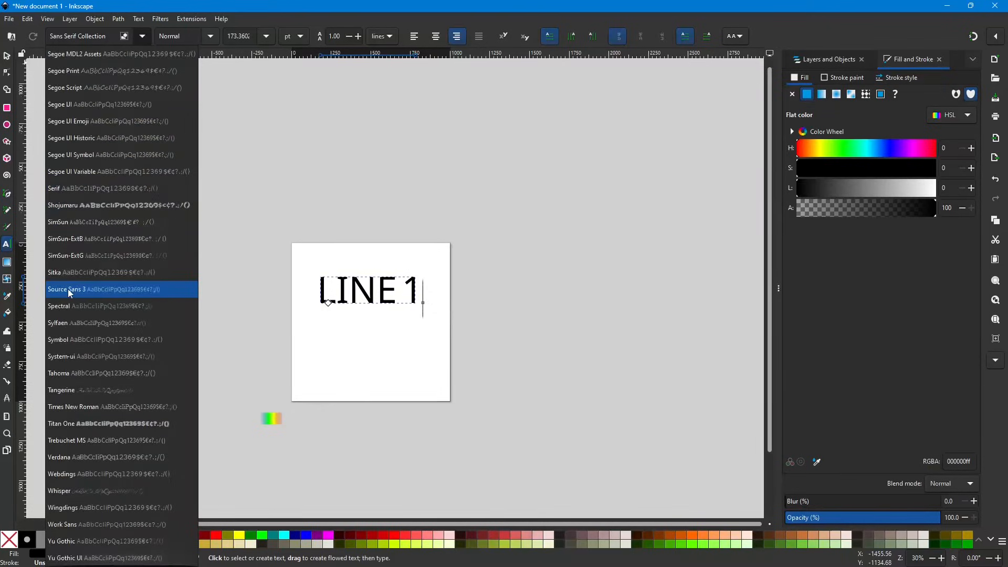
scroll(67, 289, "up", 15)
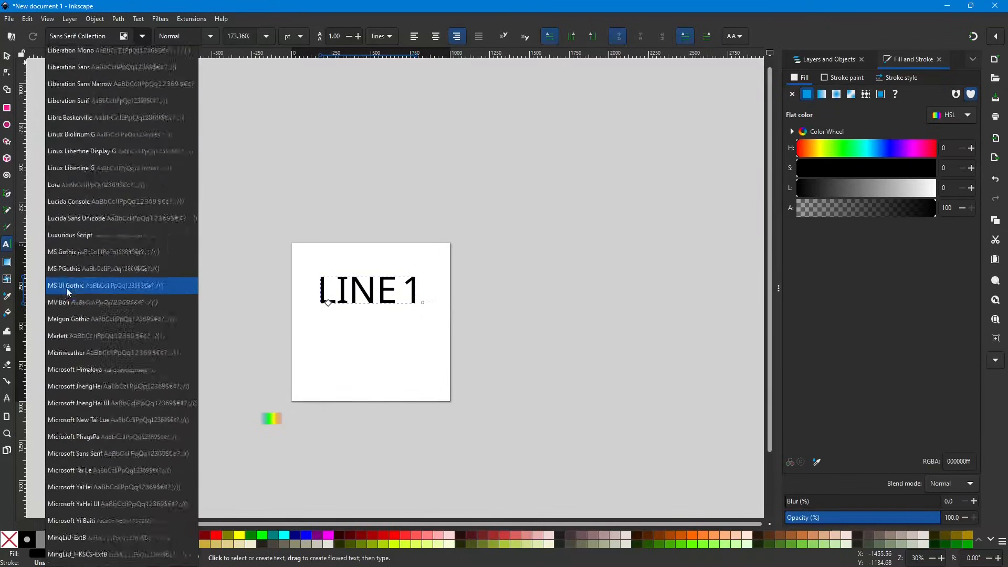
scroll(67, 288, "up", 15)
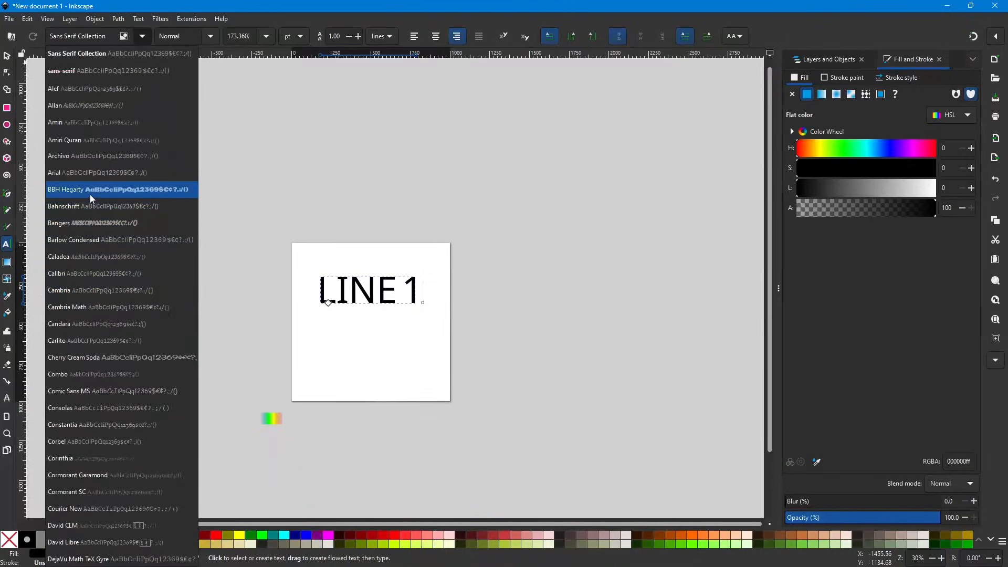
left_click(124, 189)
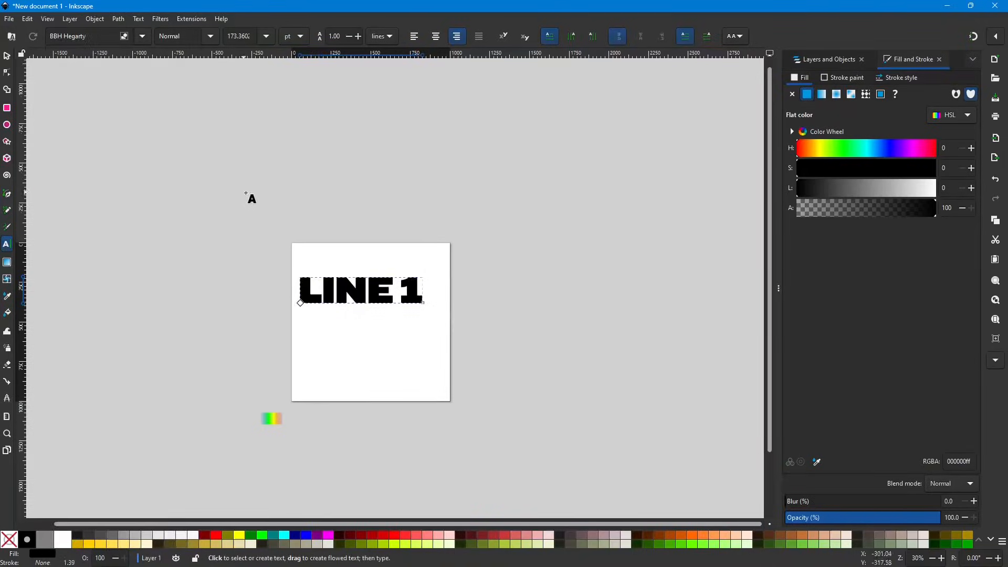
Move the LINE 1 text near the page's upper edge and place a duplicate of it in the page's lower half.
left_click(6, 57)
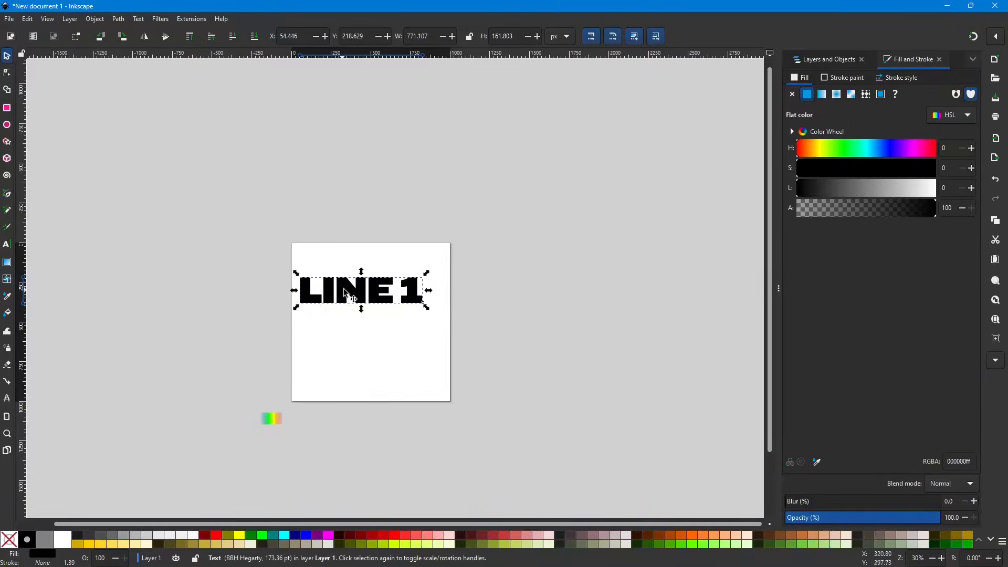
left_click_drag(355, 291, 361, 277)
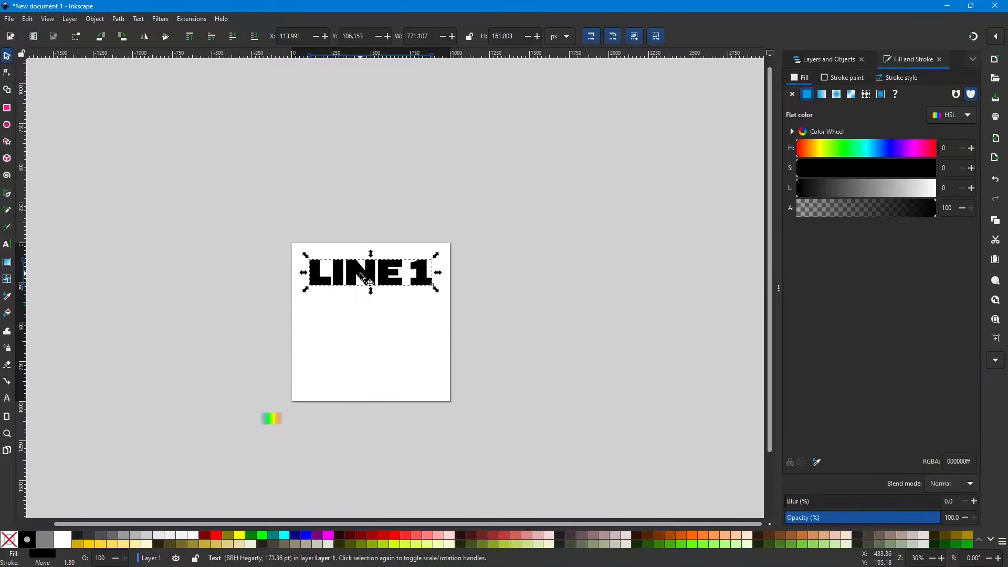
left_click_drag(373, 272, 373, 354)
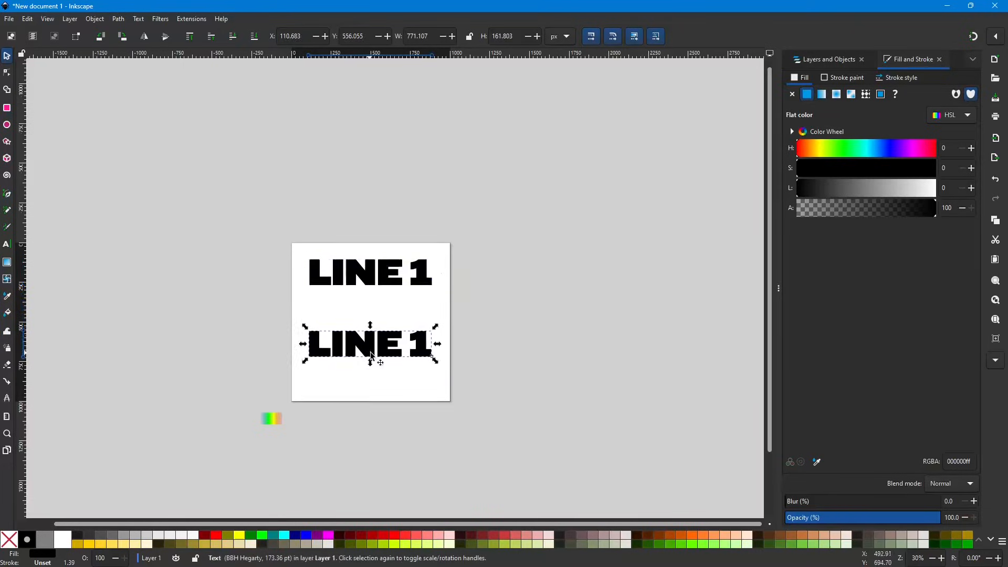
Change the duplicated text to LINE 2 and move it up to about Y 427 px, beneath LINE 1.
left_click(8, 245)
key("BackSpace")
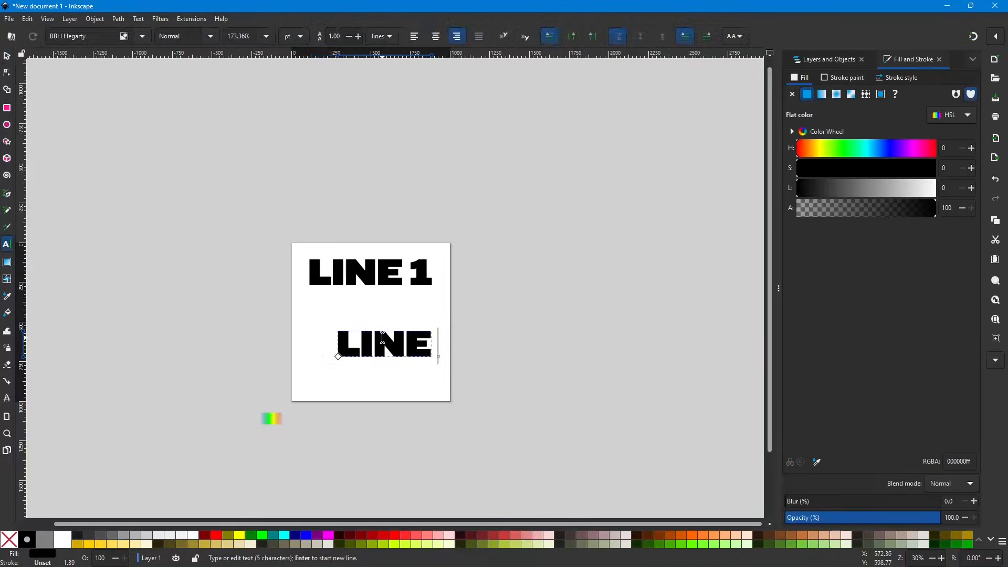
type("2")
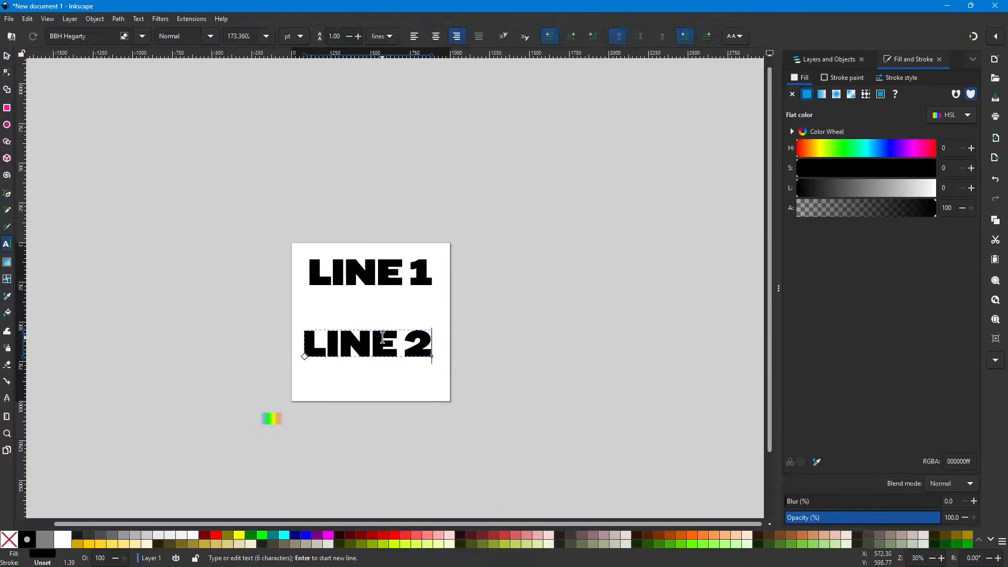
left_click(7, 56)
left_click_drag(373, 348, 379, 328)
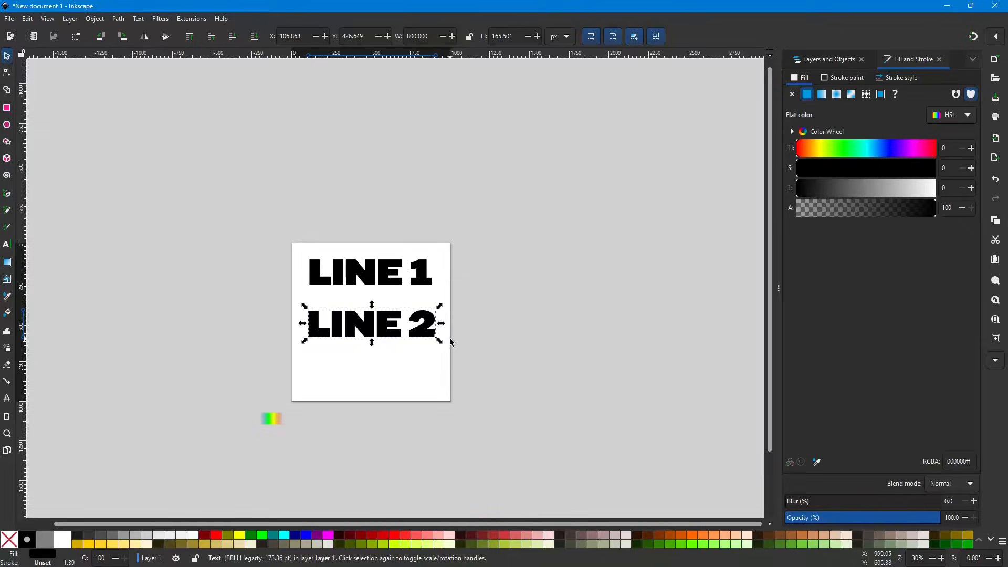
Apply a linear gradient fill to both text lines and reposition the gradient handles of each line separately.
scroll(450, 342, "up", 1)
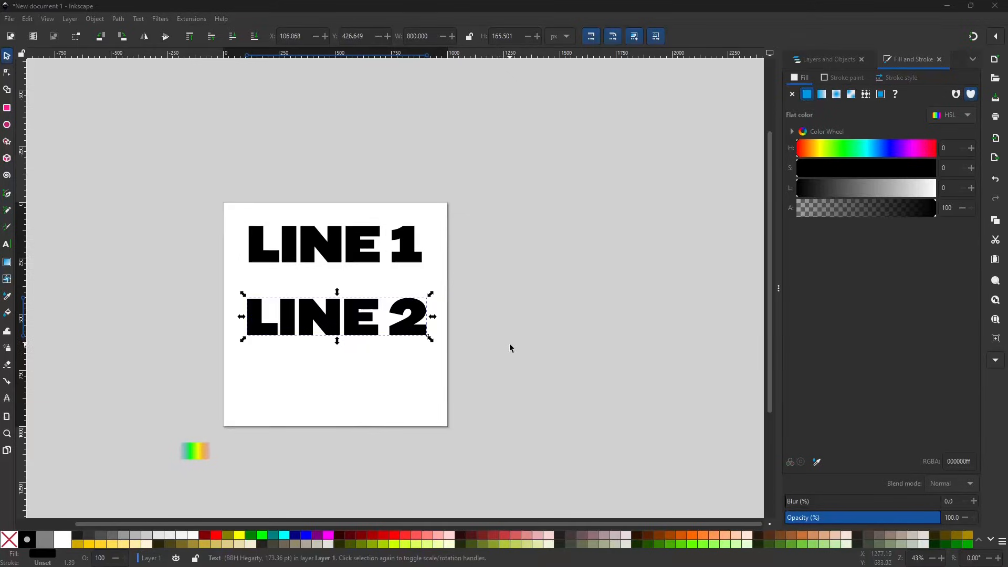
left_click(324, 245, "shift")
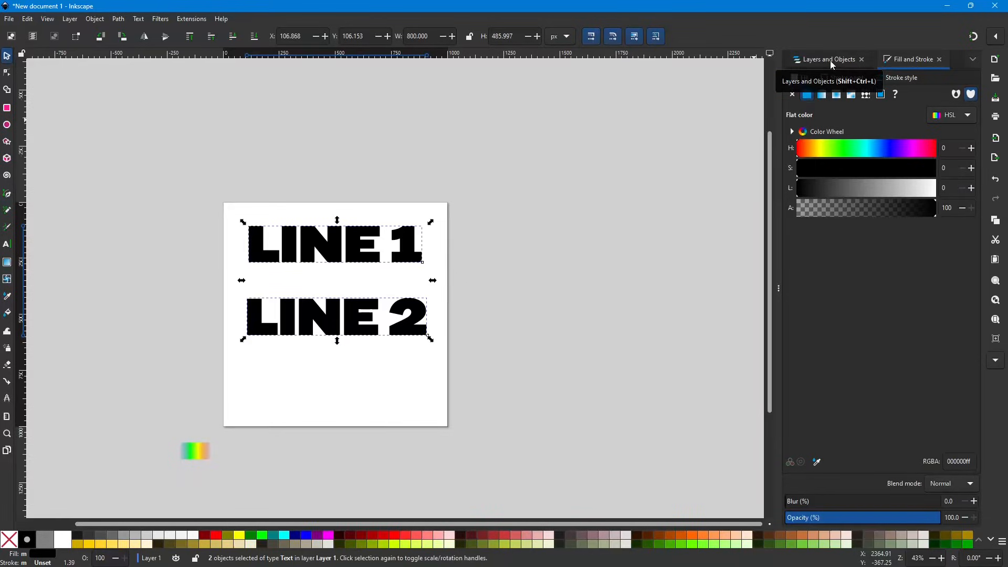
left_click(822, 95)
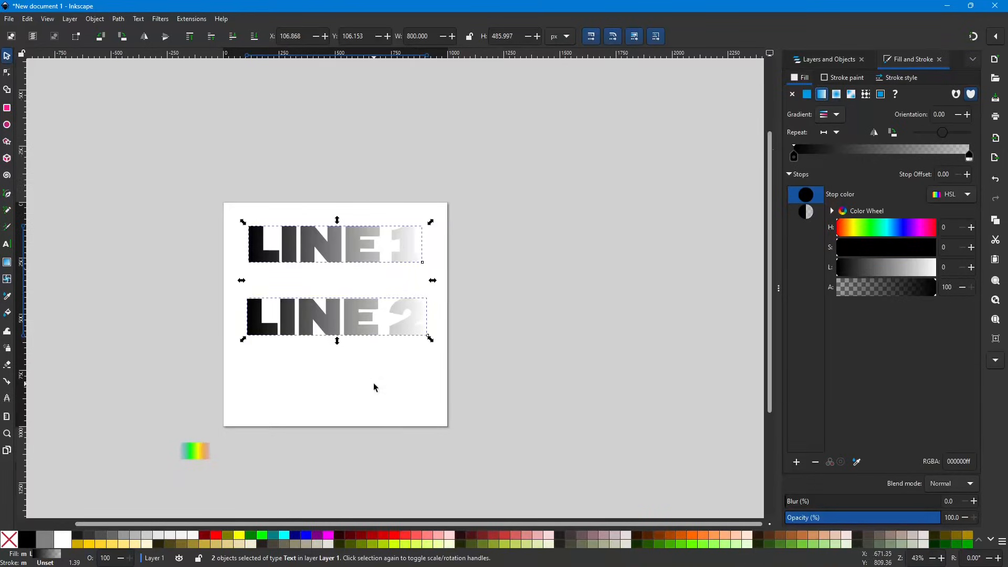
left_click(7, 264)
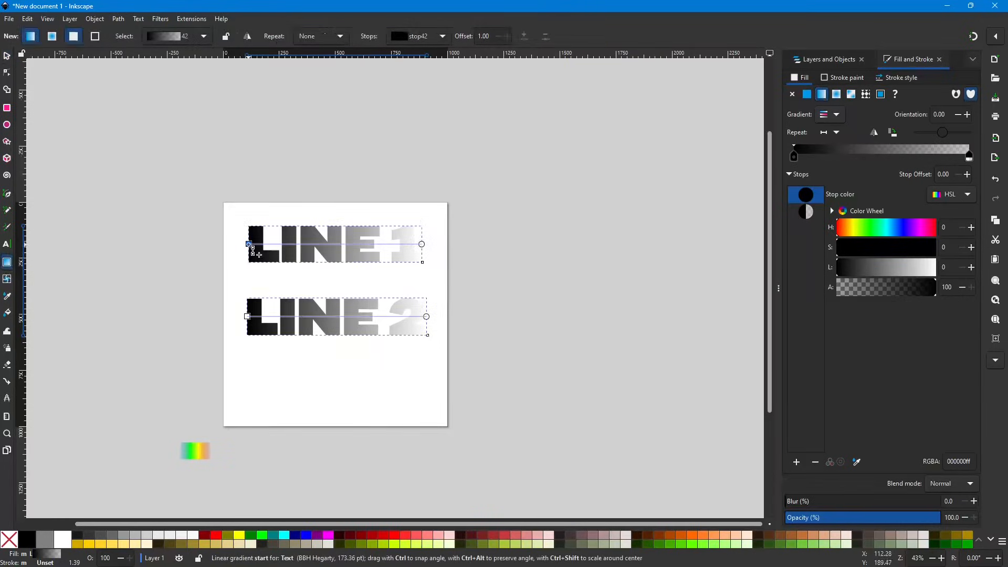
left_click_drag(249, 244, 266, 187)
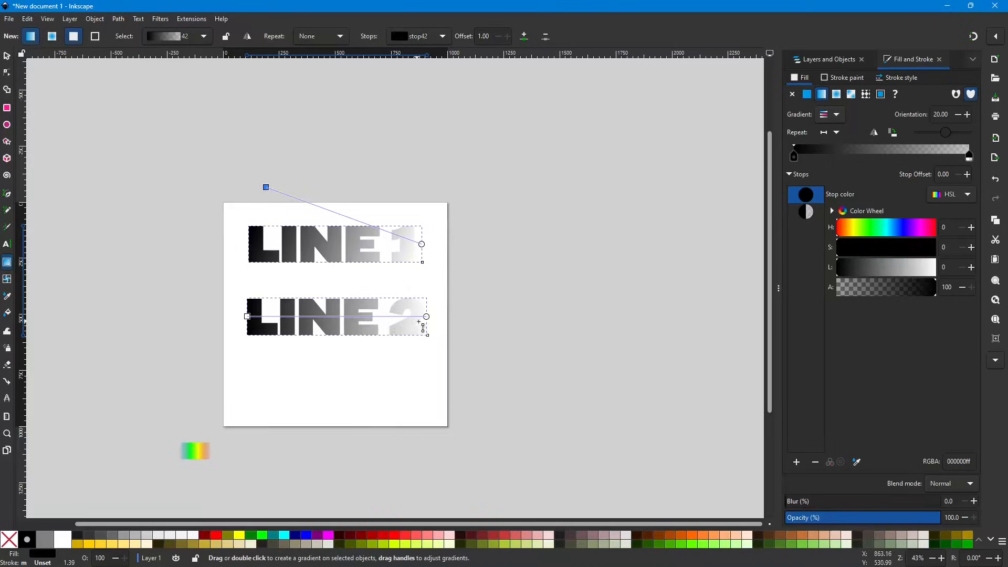
left_click_drag(427, 316, 411, 400)
Undo the gradient handle moves and the linear gradient fills on both text lines.
key("ctrl+z")
key("ctrl+z")
key("ctrl+z")
key("ctrl+z")
key("ctrl+z")
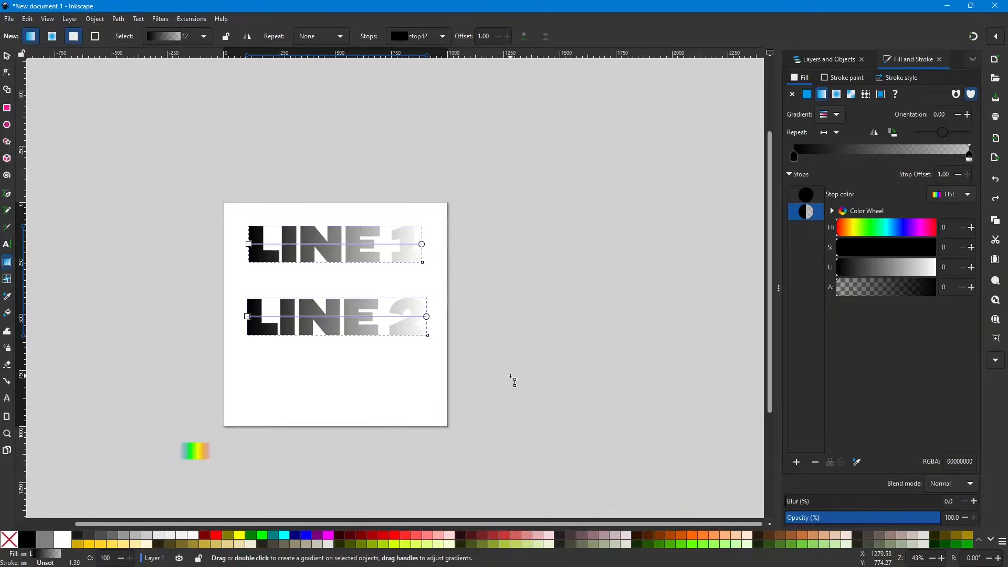
key("ctrl+z")
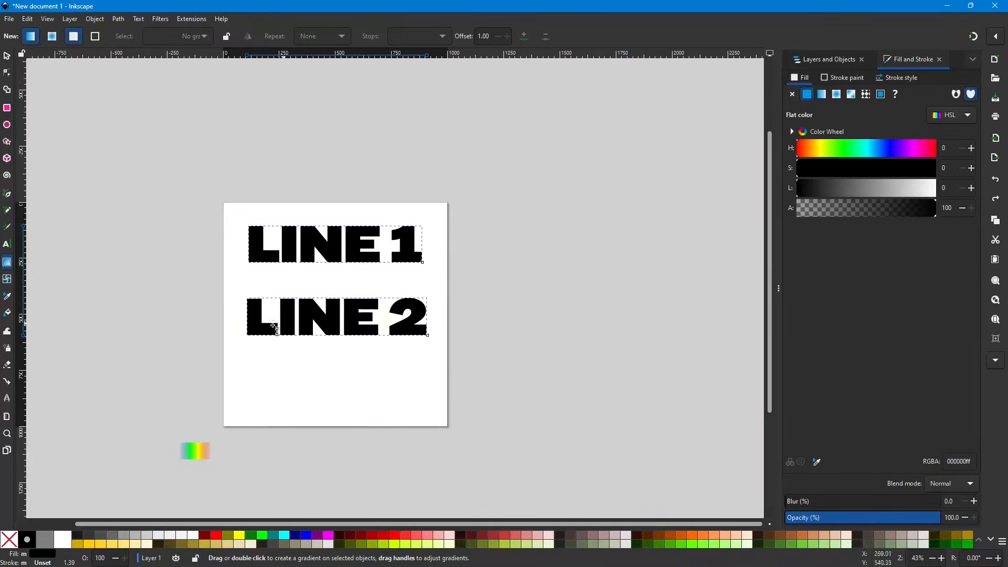
Move the LINE 1 text down to about Y 226 px so it sits closely above LINE 2.
left_click(6, 57)
left_click(452, 240)
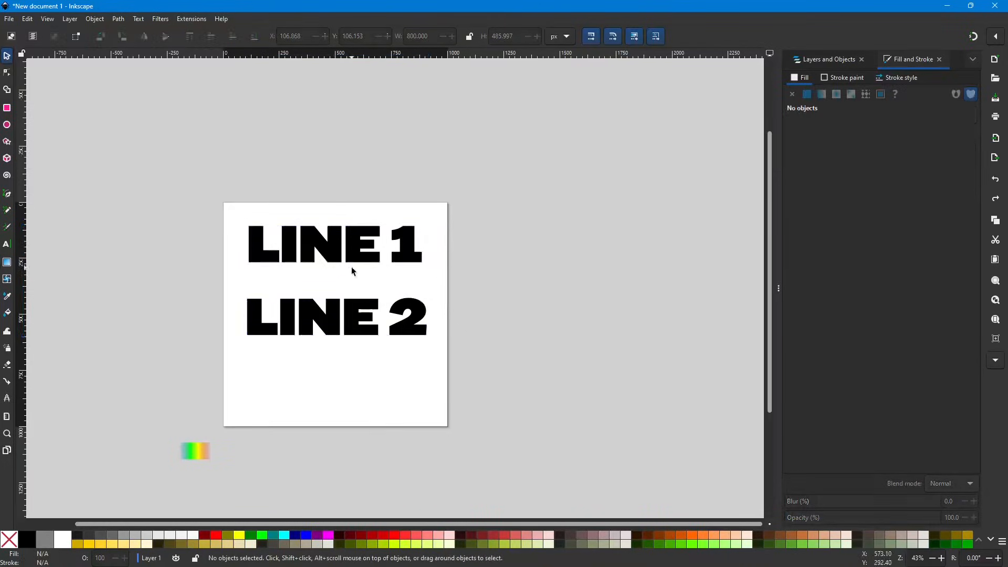
left_click(337, 253)
left_click_drag(337, 247, 339, 256)
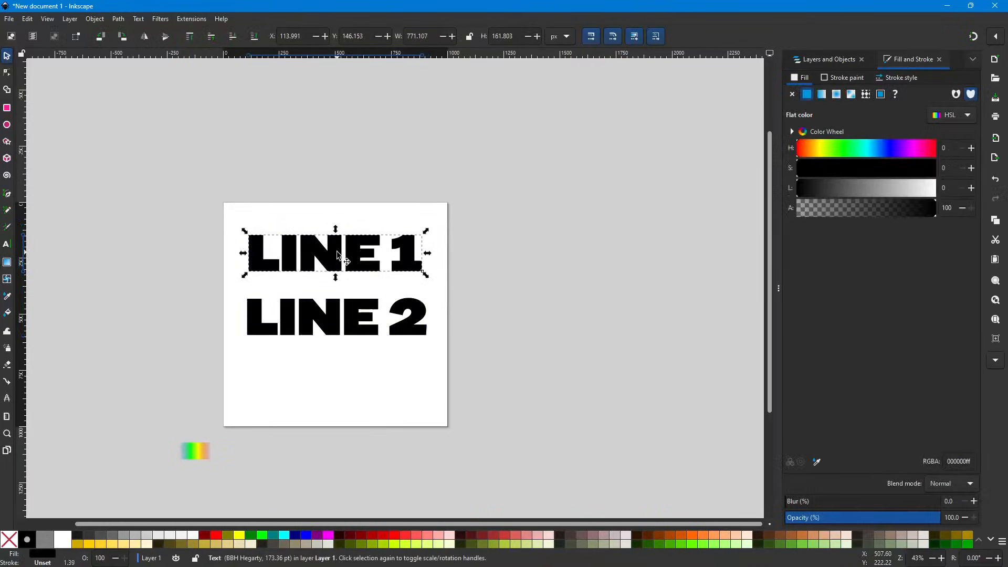
key("shift+Down")
key("shift+Down")
key("shift+Down")
key("shift+Down")
key("shift+Down")
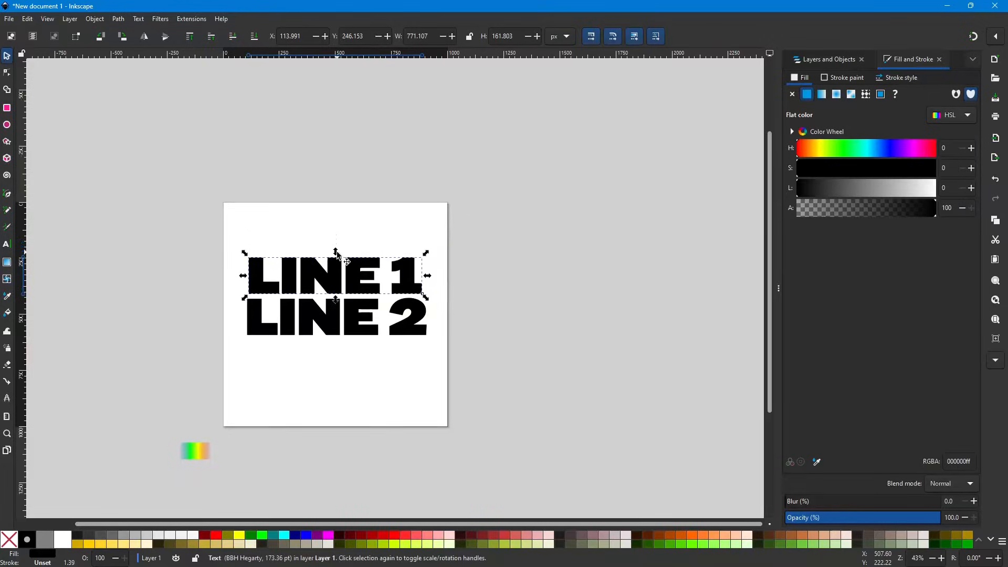
key("shift+Up")
left_click(211, 215)
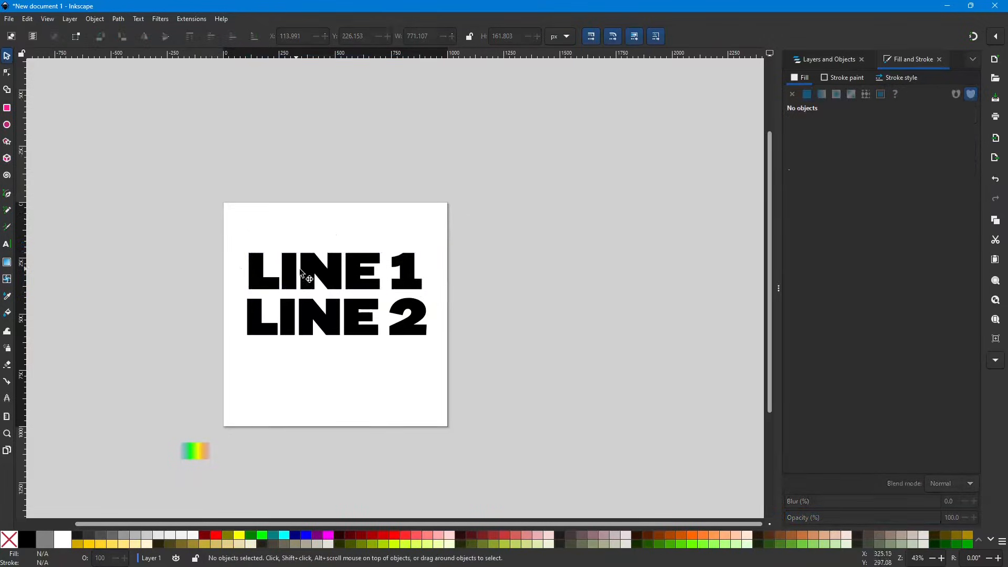
Convert the LINE 1 text to a path and examine its nodes.
left_click(321, 275)
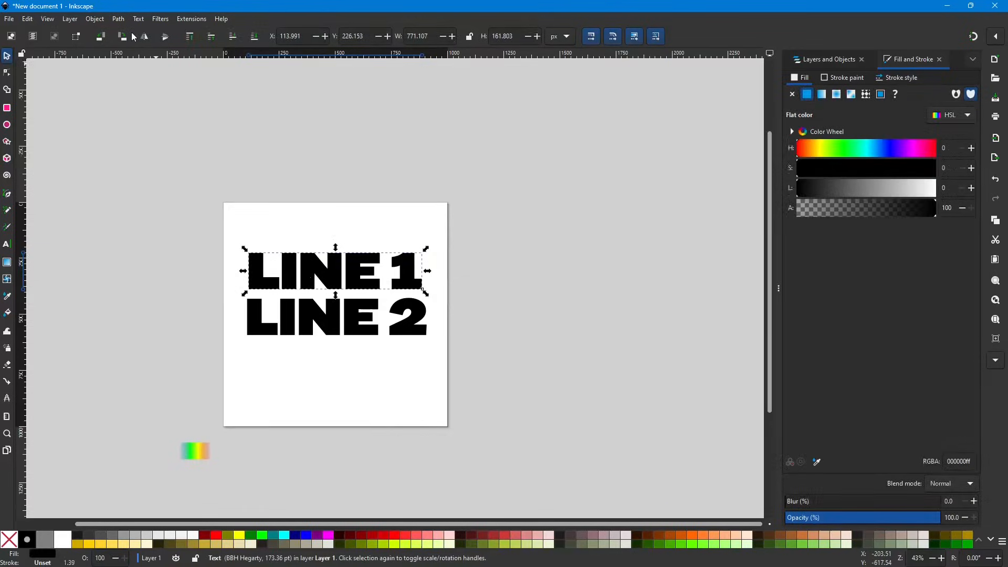
left_click(140, 20)
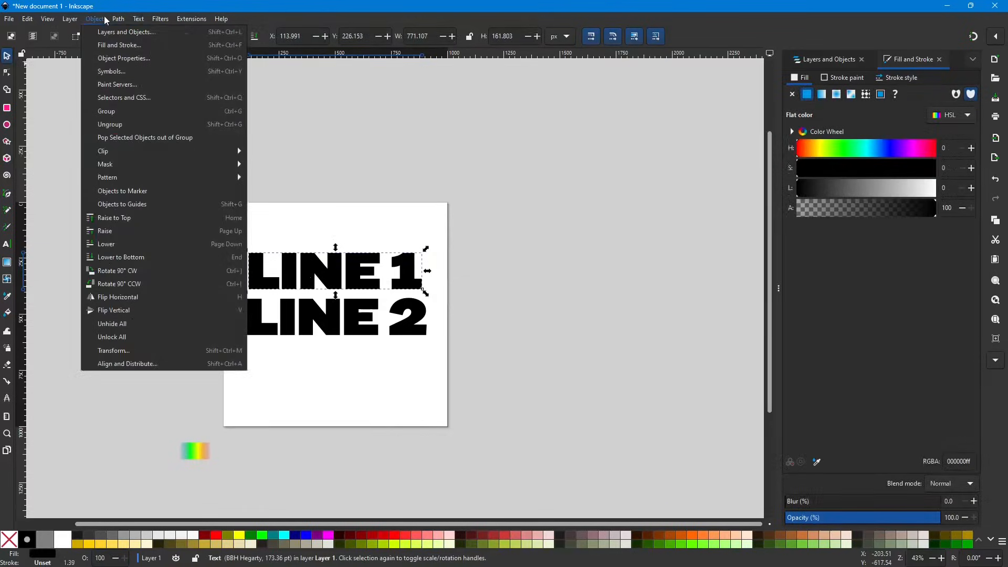
mouse_move(115, 20)
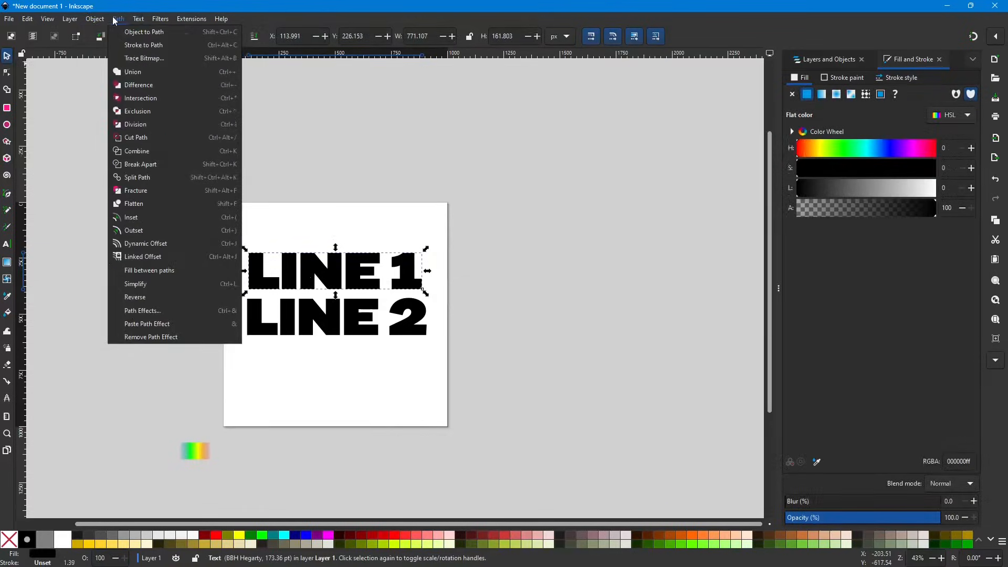
left_click(141, 32)
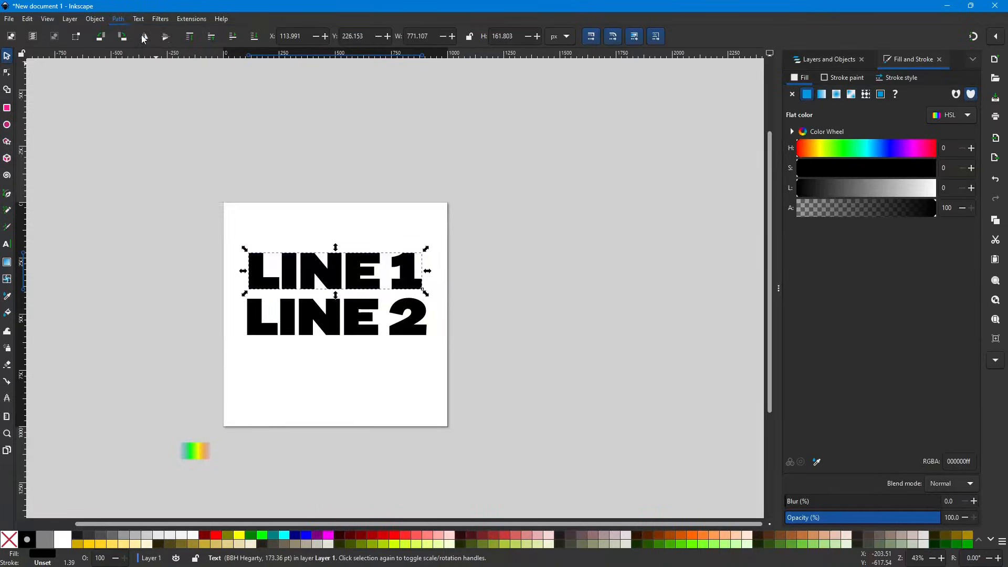
left_click(7, 72)
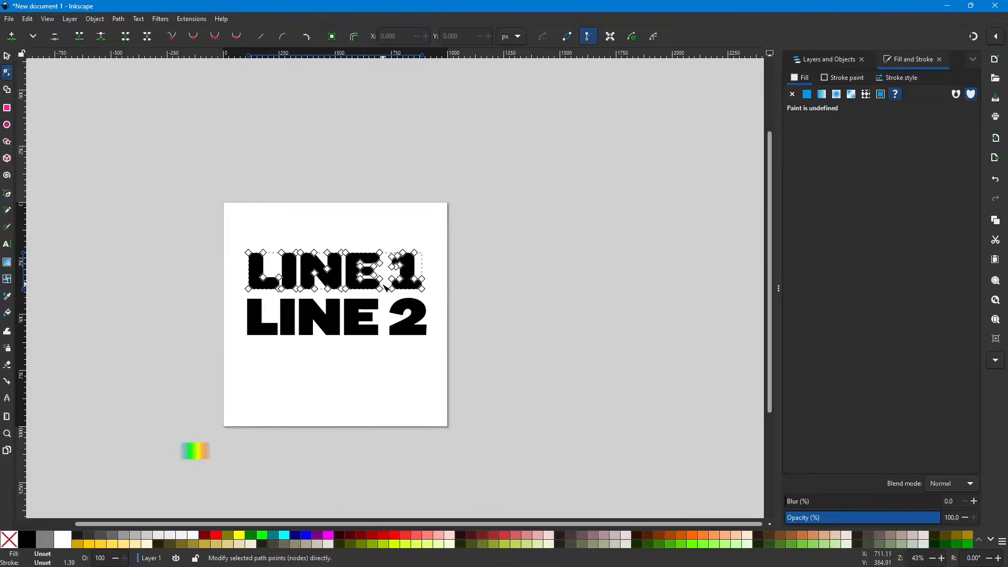
scroll(386, 288, "up", 4)
scroll(371, 279, "down", 3)
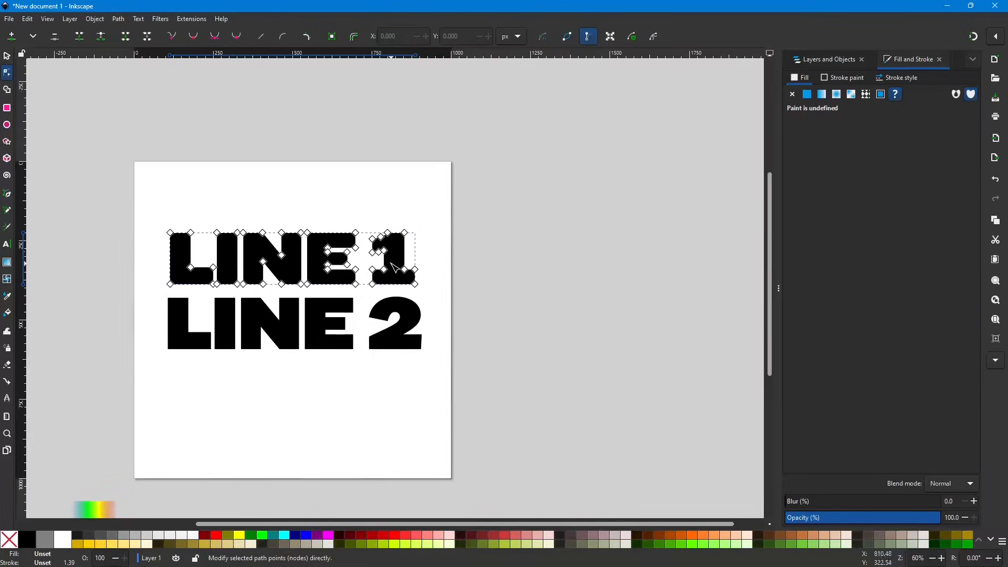
Convert the LINE 2 text to a path.
left_click(294, 335)
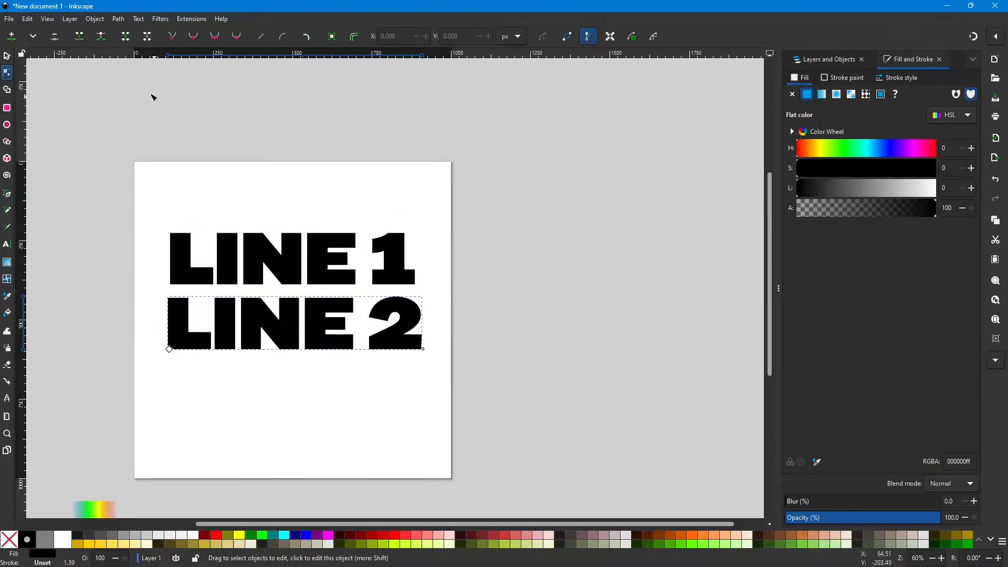
left_click(118, 18)
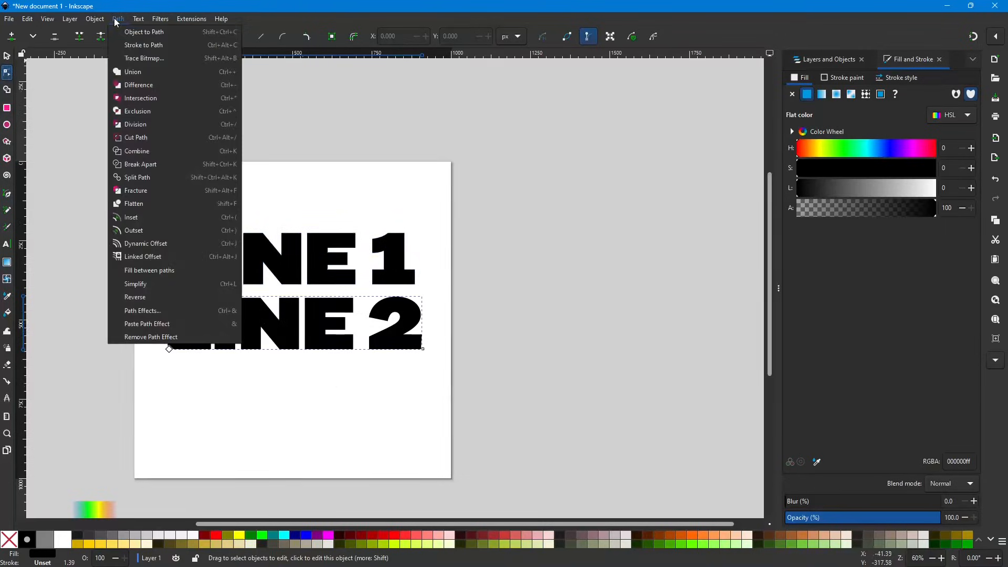
left_click(140, 33)
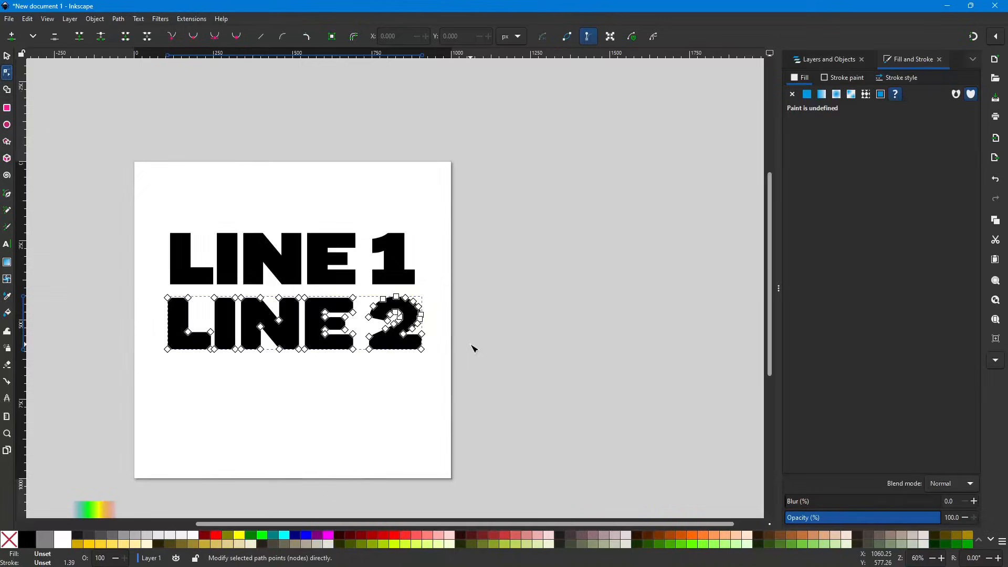
Unite the LINE 1 and LINE 2 paths into a single path with Union and check its nodes.
left_click(284, 266, "shift")
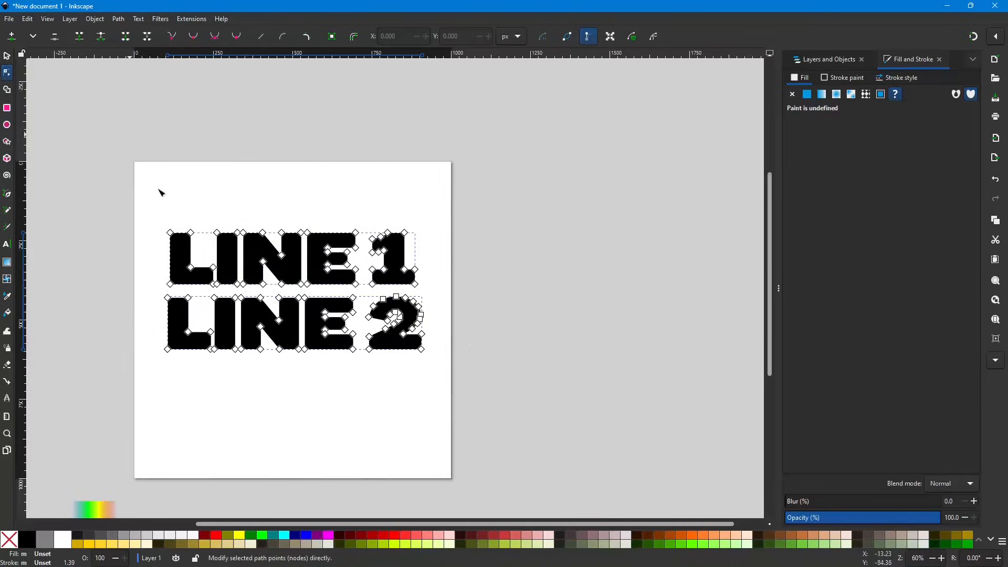
left_click(6, 56)
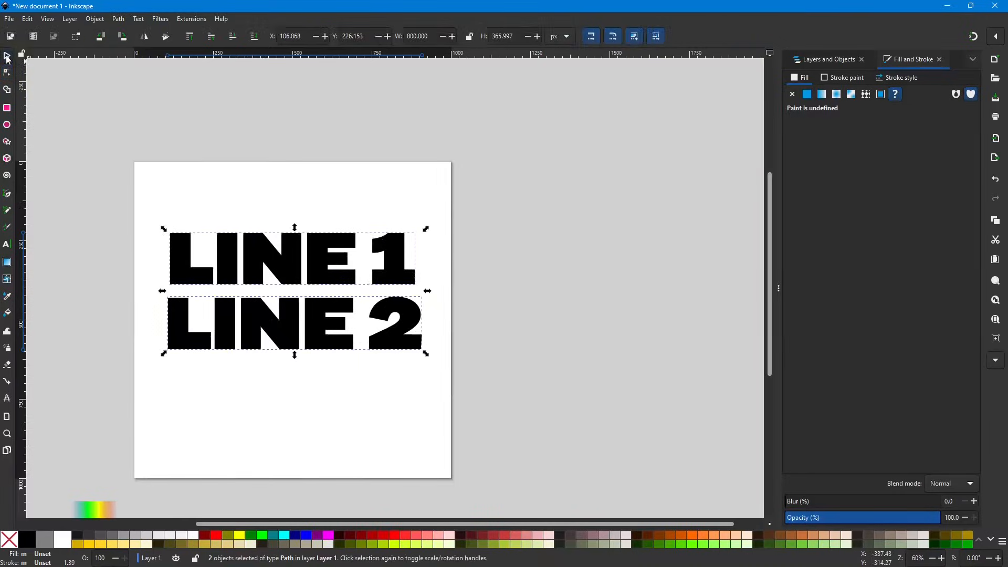
left_click(118, 19)
left_click(140, 75)
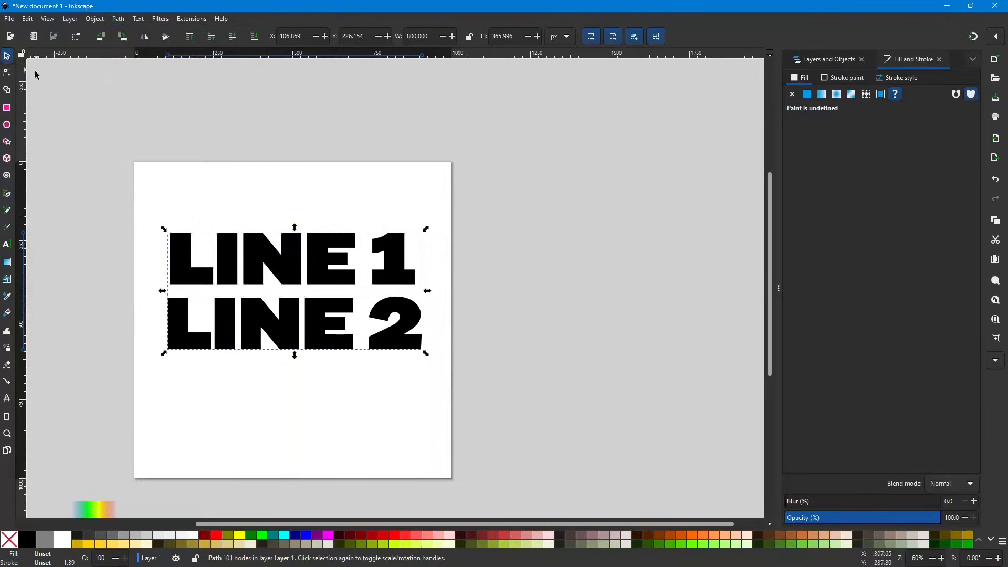
left_click(10, 75)
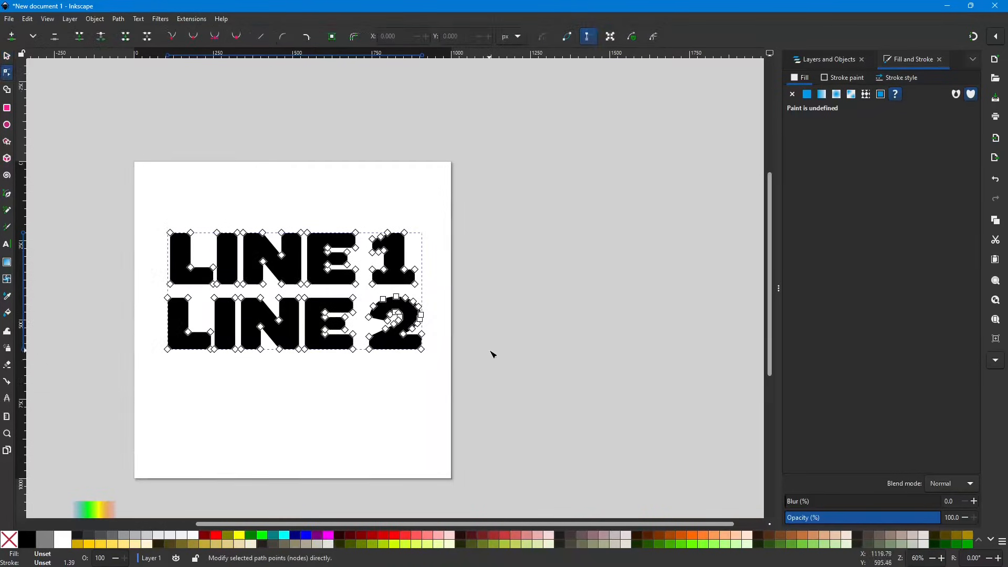
left_click(508, 251)
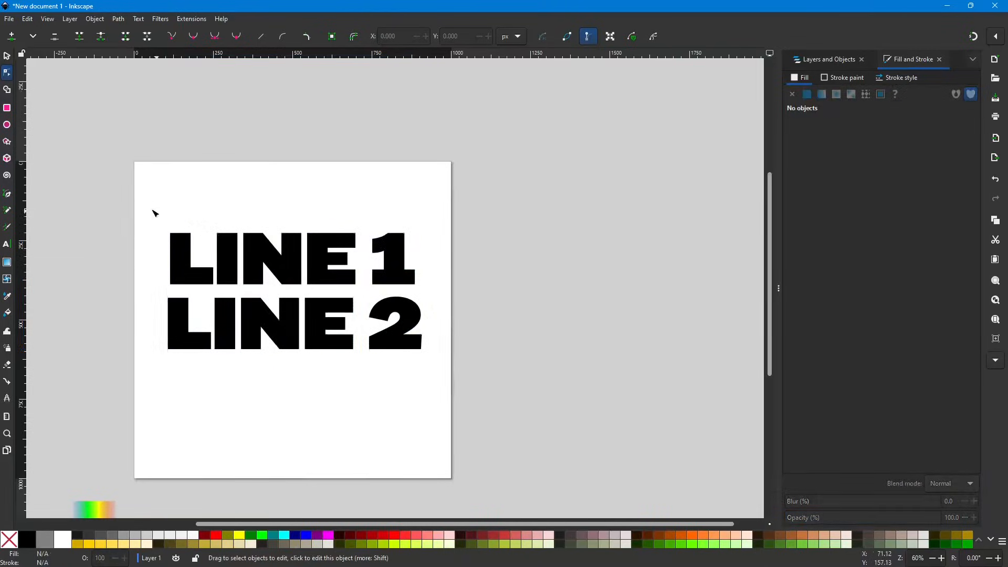
Apply a linear gradient fill to the united two-line path.
left_click_drag(131, 203, 520, 479)
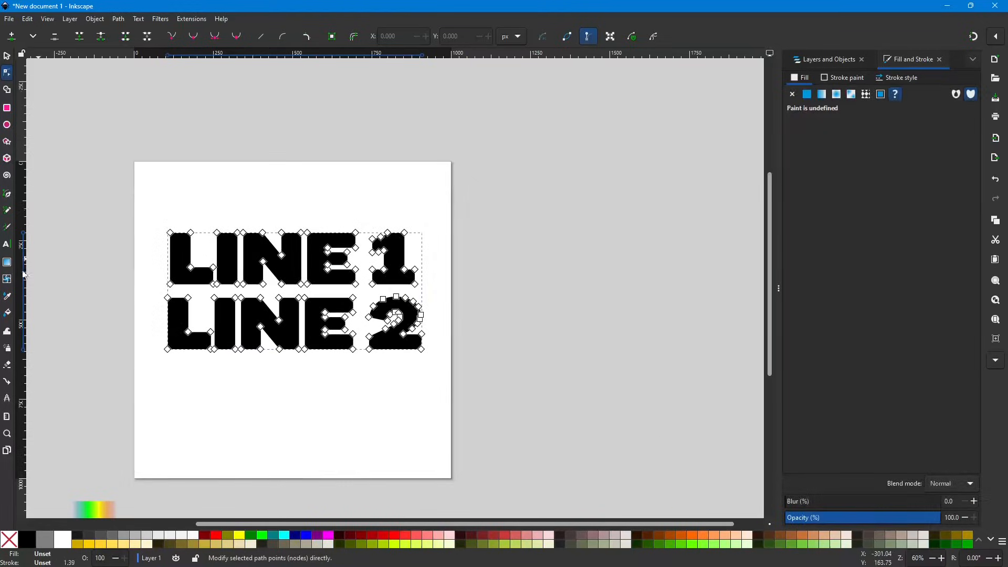
left_click(9, 264)
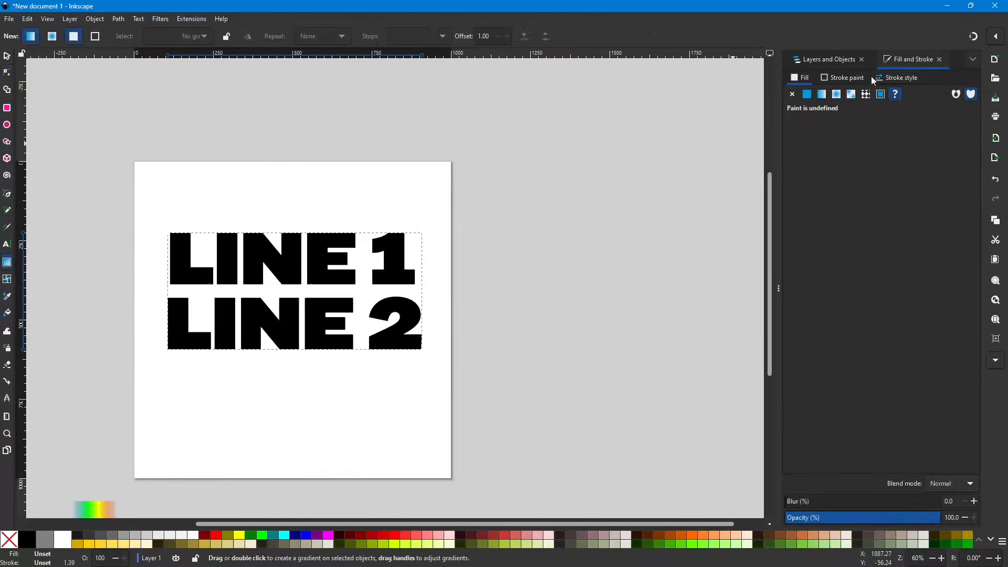
left_click(821, 96)
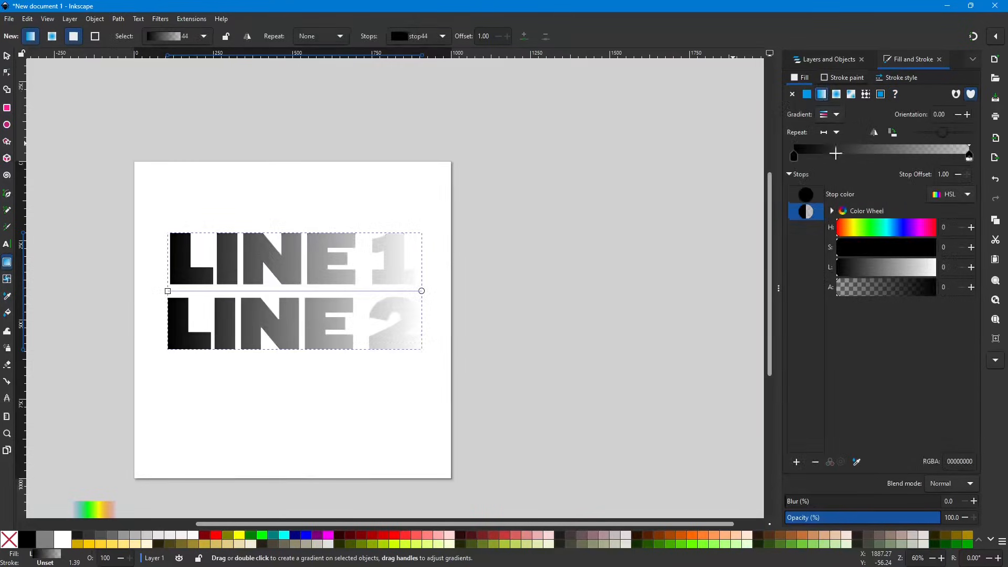
Align the gradient vertically from the upper edge of LINE 1 to the lower edge of LINE 2 and reverse its direction.
left_click_drag(168, 291, 284, 232)
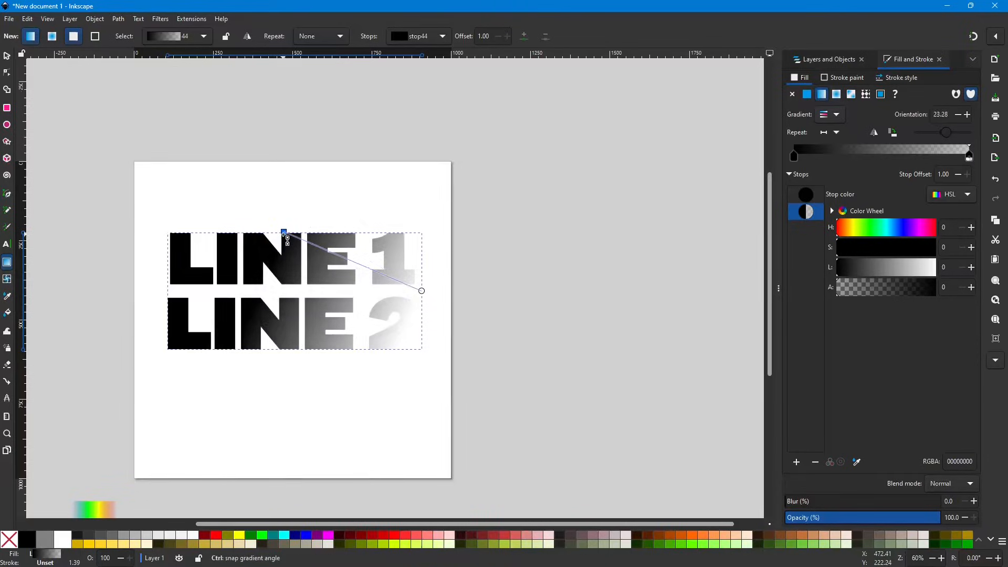
left_click_drag(423, 292, 284, 349)
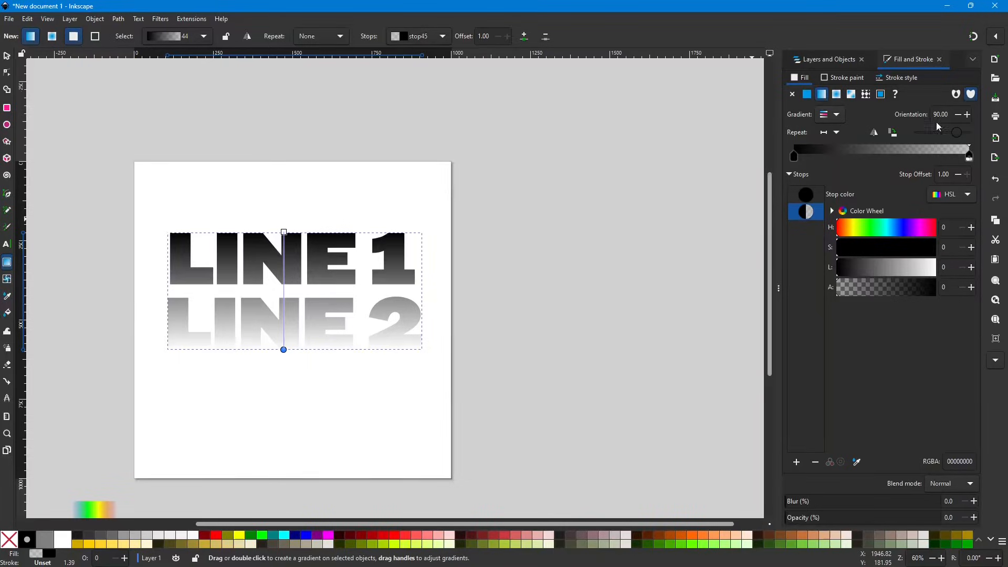
left_click(874, 133)
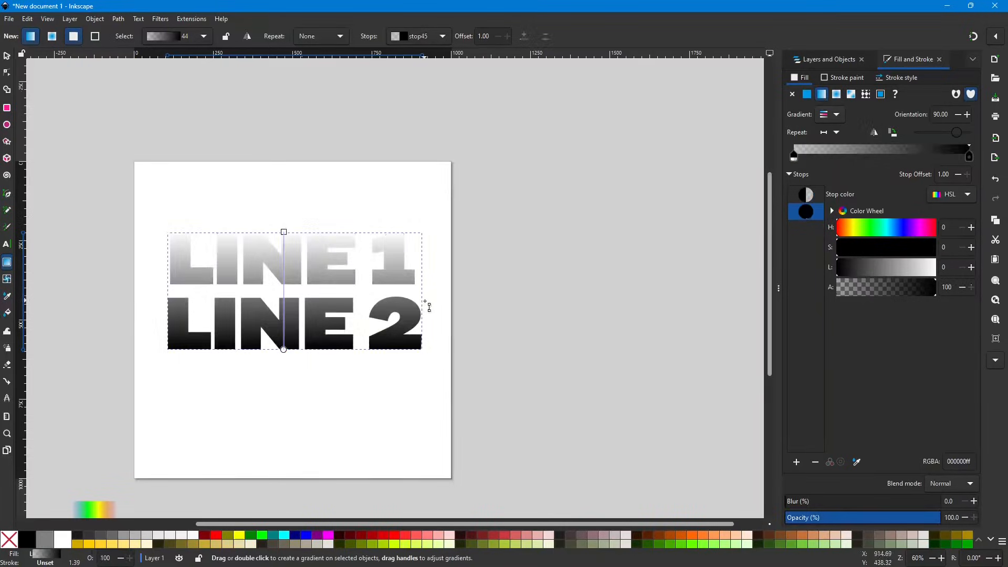
Set the gradient's start stop to alpha 100 and lightness 64, and its end stop to lightness 26.
left_click(813, 200)
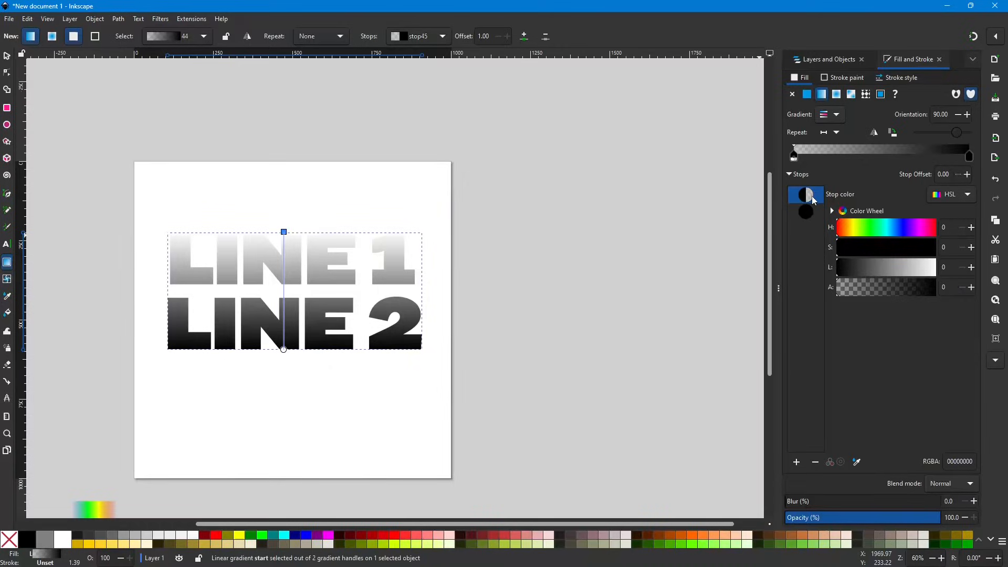
left_click_drag(922, 289, 958, 285)
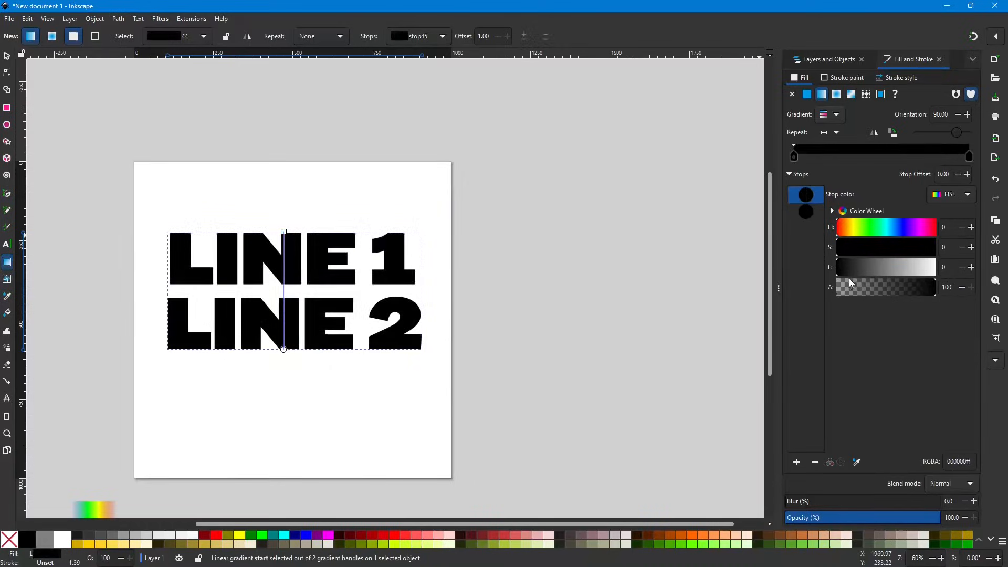
left_click_drag(838, 273, 900, 264)
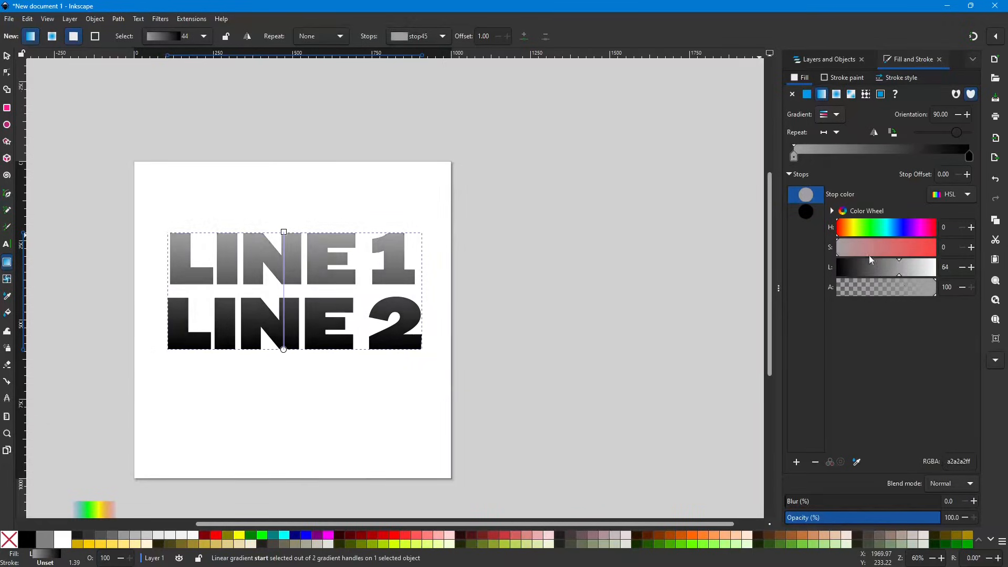
left_click(806, 212)
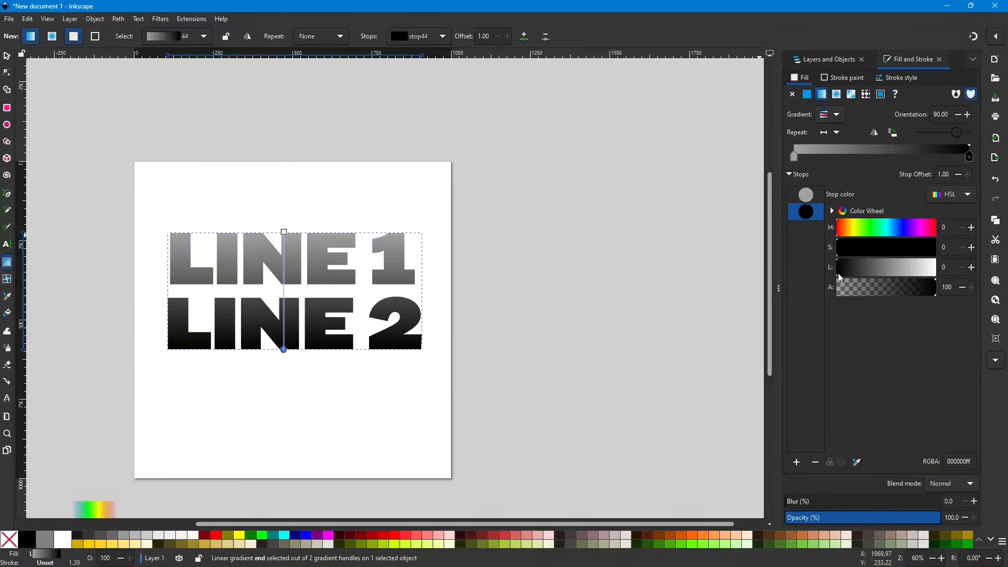
left_click_drag(837, 273, 862, 266)
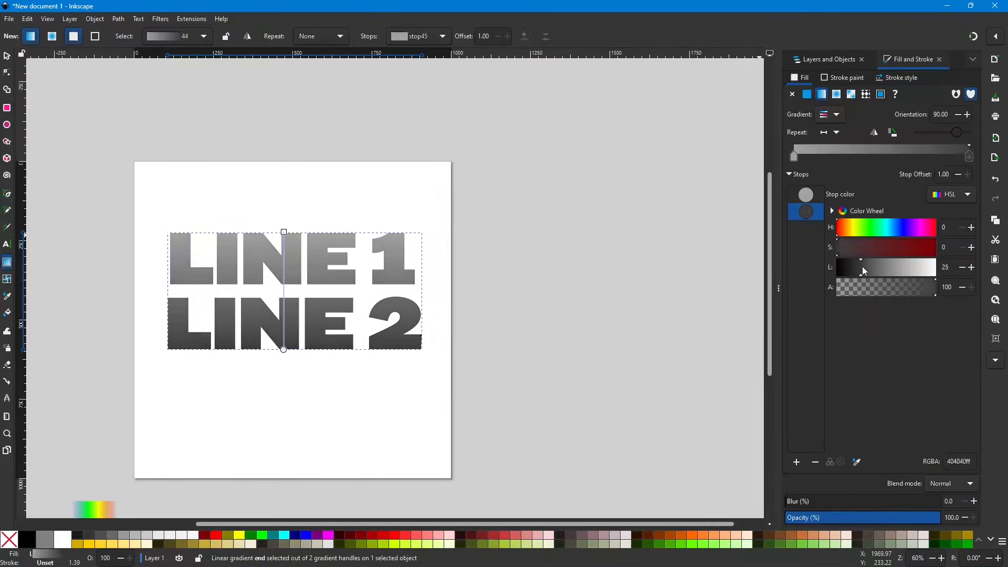
Shorten the gradient on the united path by moving its start handle slightly down and its end handle up inside the letters.
scroll(361, 258, "down", 2, "ctrl")
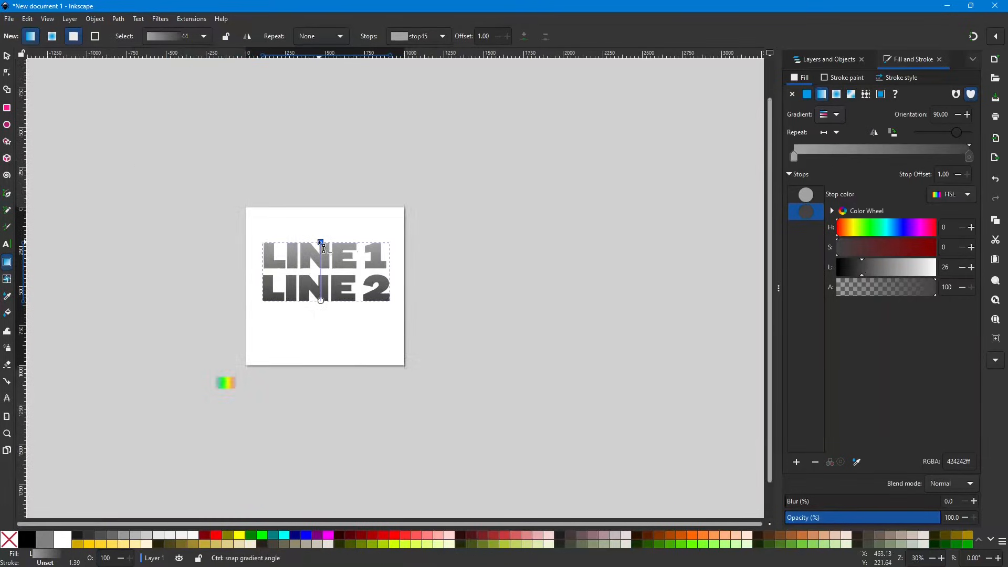
mouse_move(321, 243)
left_mouse_down()
mouse_move(321, 228)
mouse_move(321, 246)
left_mouse_up()
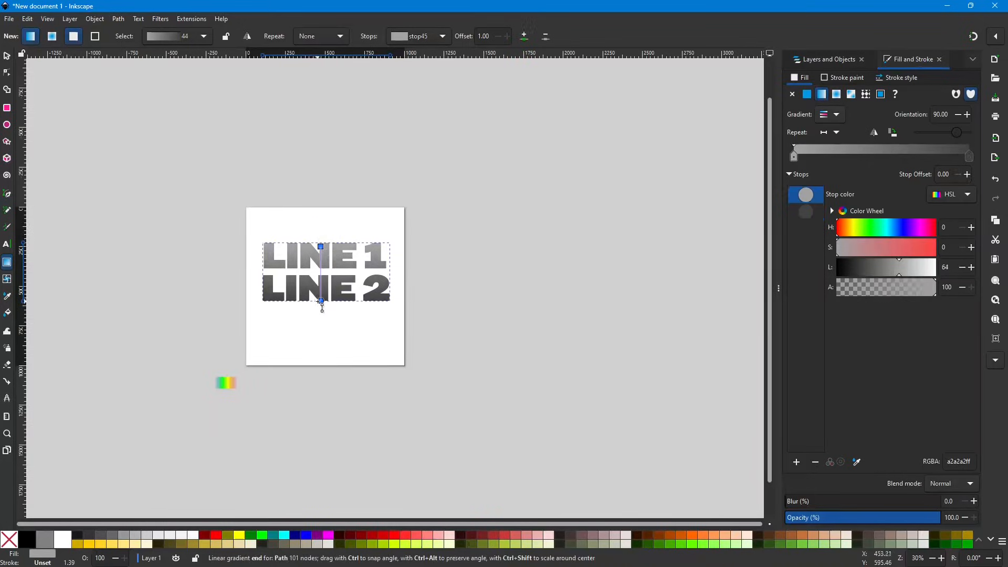
mouse_move(321, 301)
left_mouse_down()
mouse_move(320, 309)
mouse_move(322, 290)
left_mouse_up()
scroll(331, 293, "up", 2)
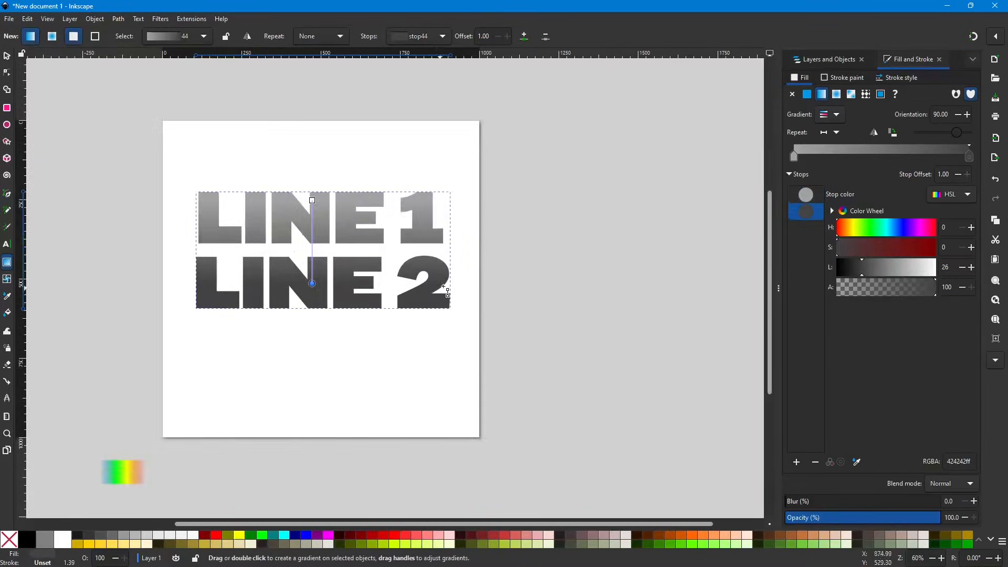
Add a yellow (#FFFF00) stroke to the united LINE 1 and LINE 2 path and inspect the outline up close.
left_click(8, 58)
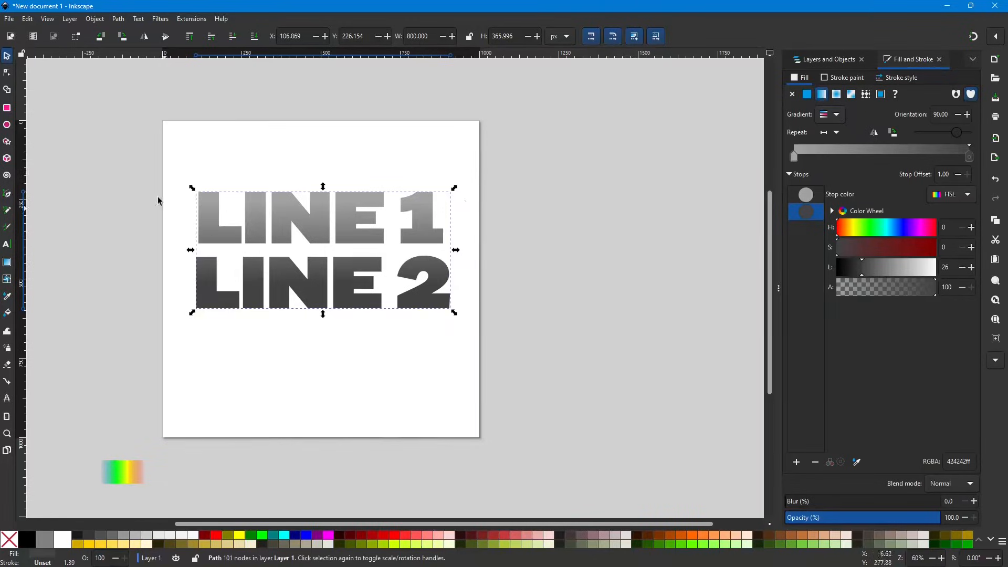
left_click(119, 22)
left_click(374, 84)
left_click(835, 60)
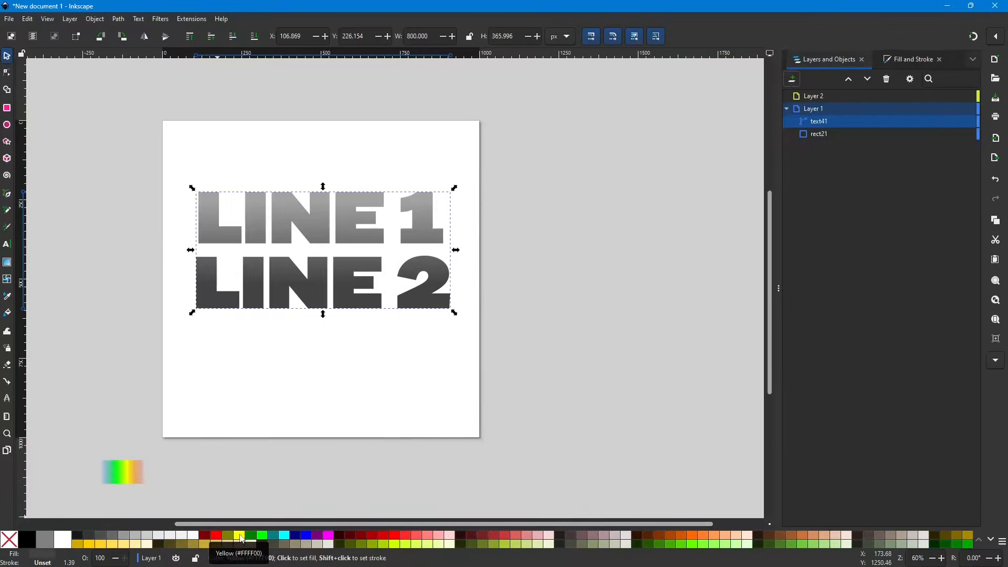
left_click(240, 541, "shift")
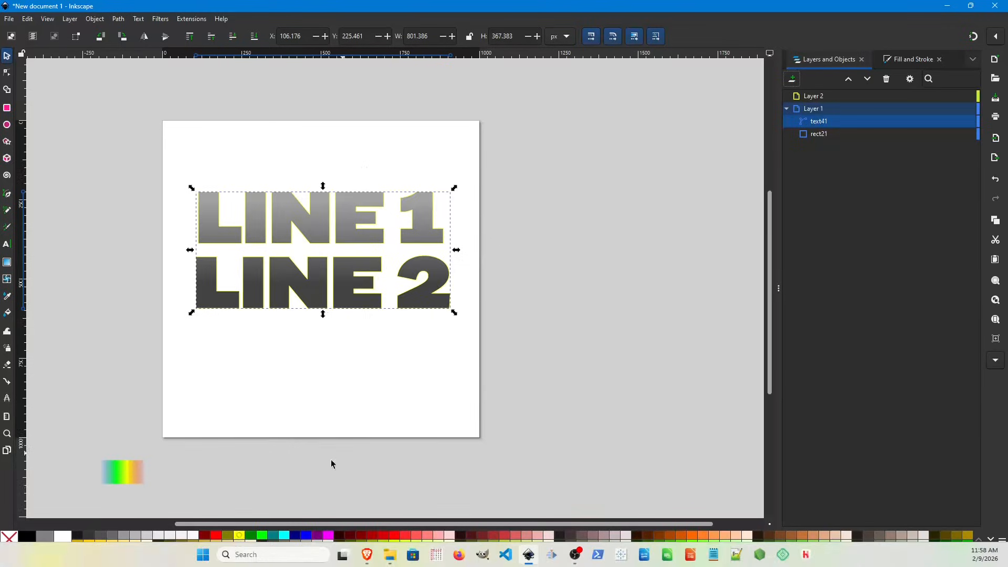
scroll(395, 305, "up", 2)
scroll(322, 338, "left", 3)
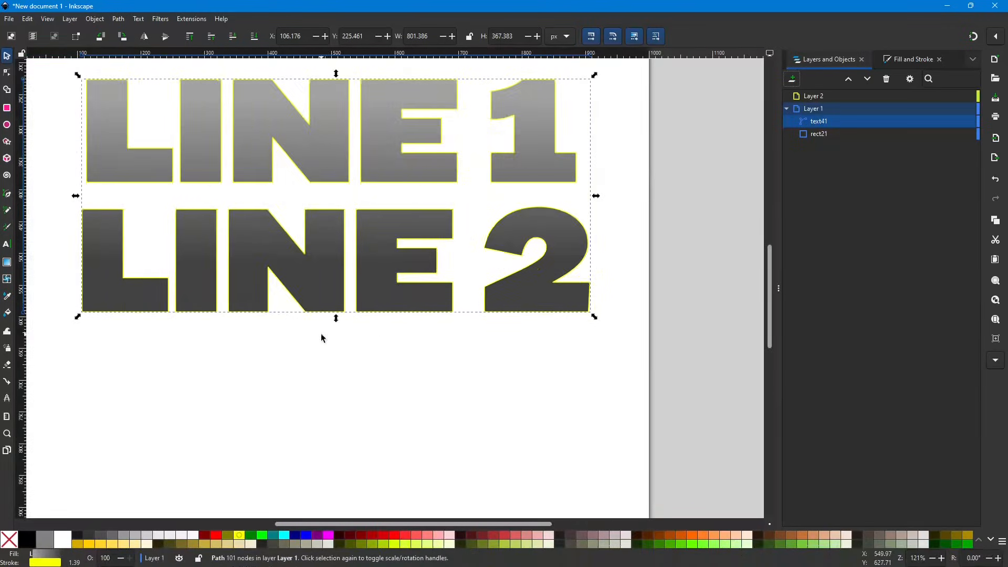
scroll(333, 342, "up", 3)
scroll(319, 265, "up", 4)
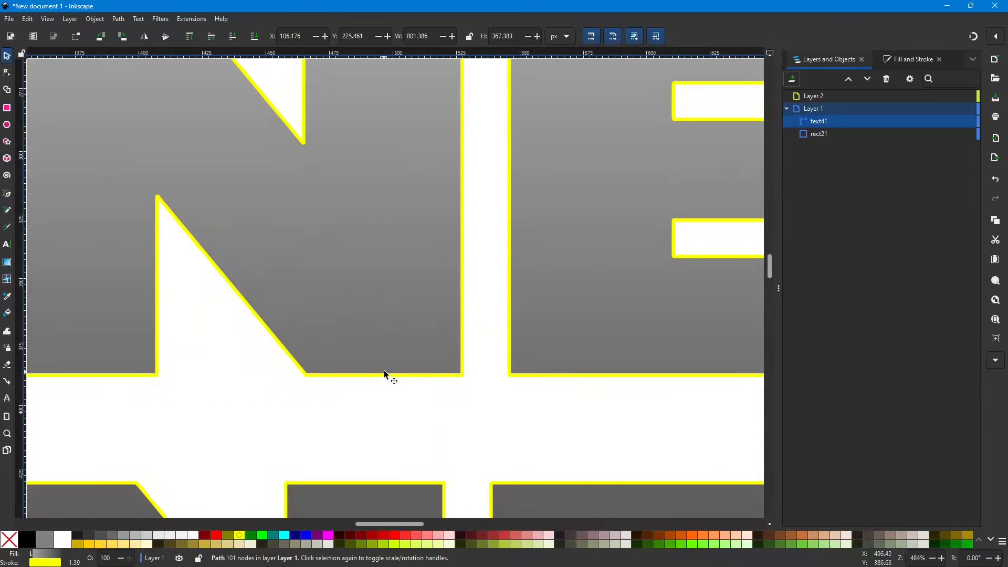
scroll(388, 368, "down", 5)
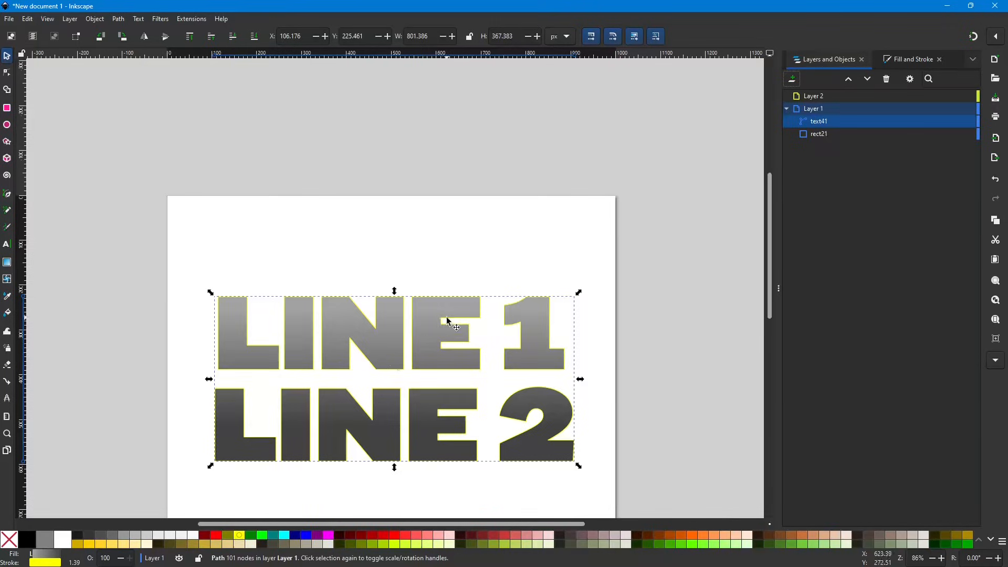
Set the stroke width of the united text path to 4 px.
left_click(895, 59)
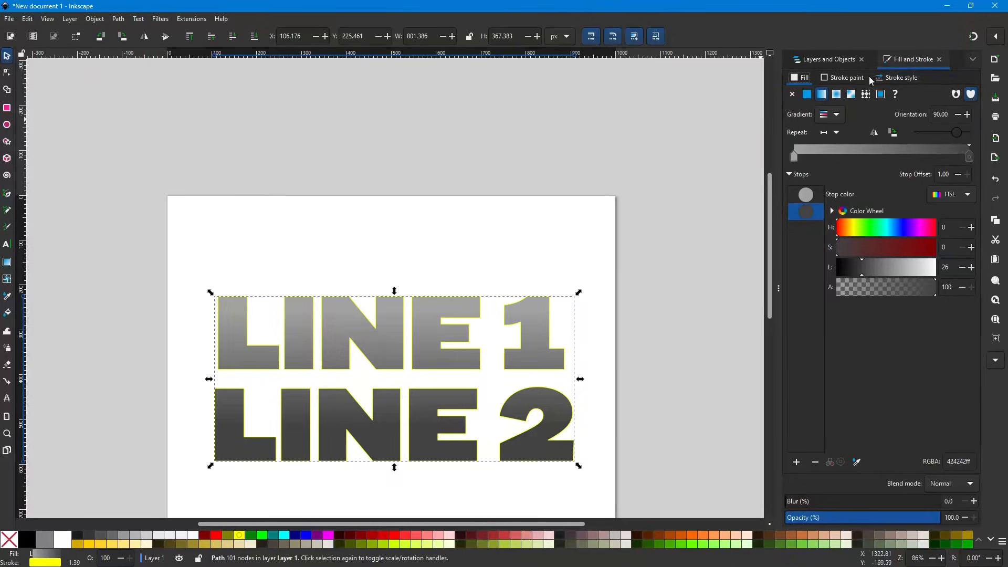
left_click(900, 78)
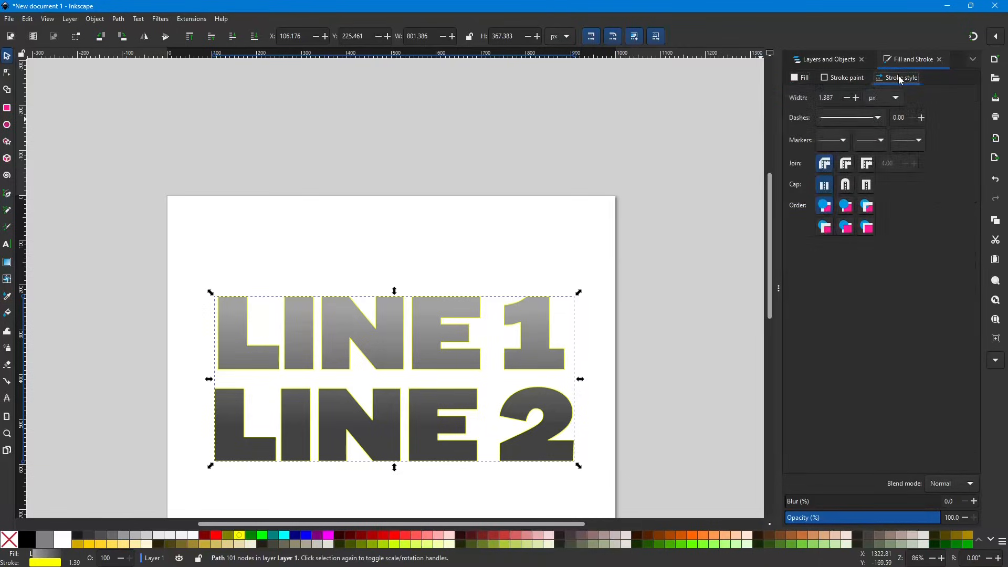
left_click(857, 98)
left_click(856, 98)
left_click(856, 98)
left_click(857, 98)
left_click(857, 97)
left_click(856, 97)
left_click(857, 98)
left_click(857, 98)
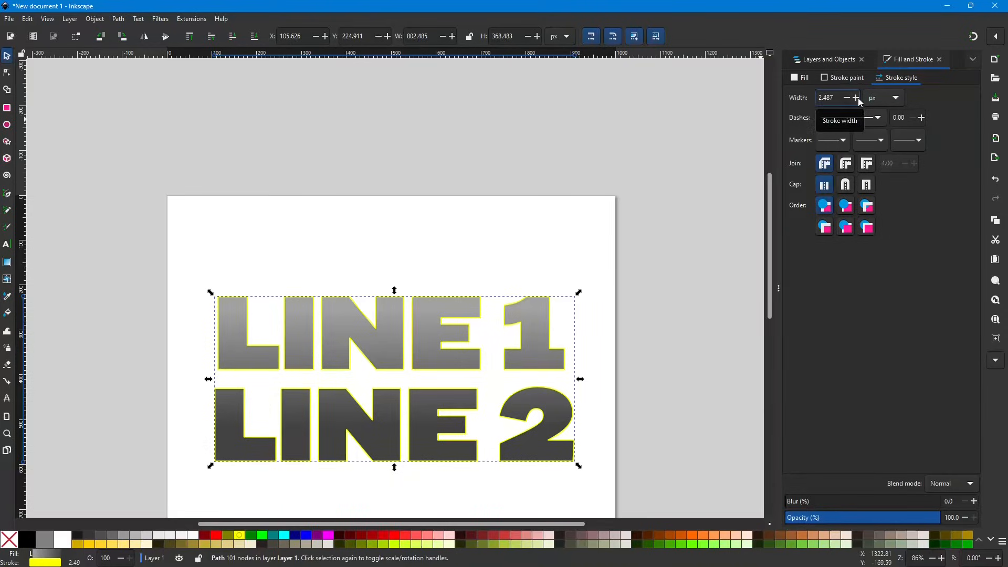
left_click(856, 97)
left_click(856, 98)
left_click(856, 97)
left_click(856, 98)
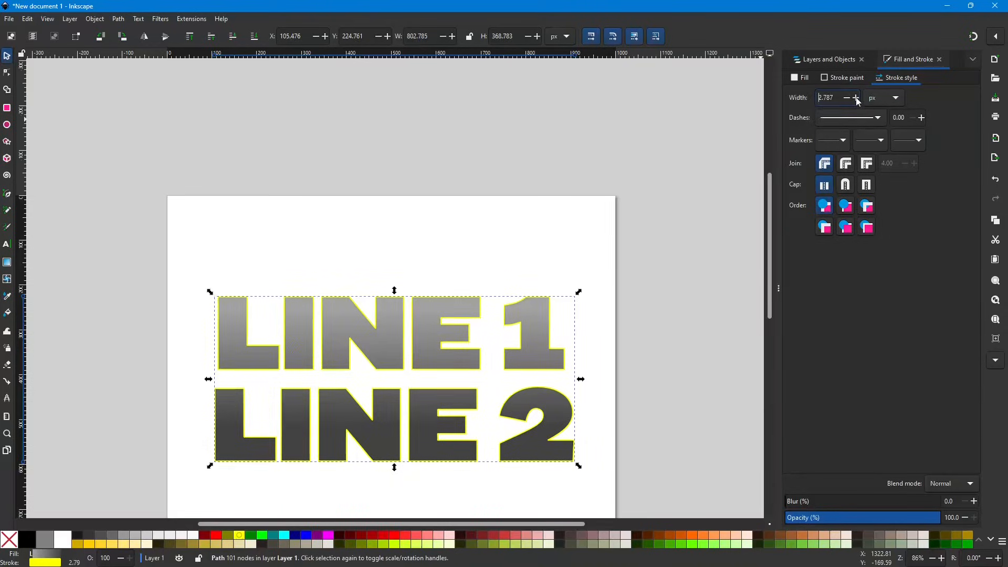
triple_click(838, 98)
type("4")
key("Return")
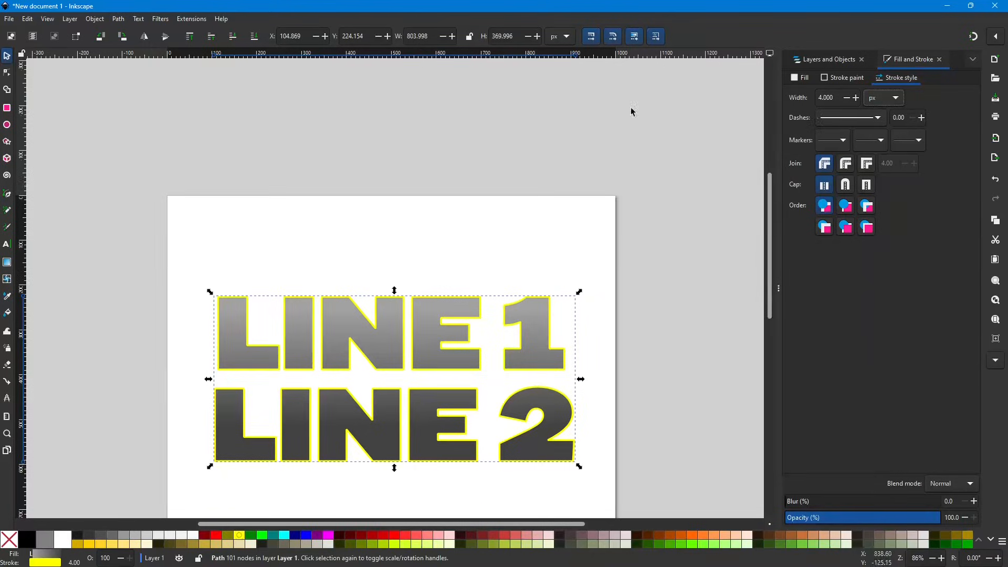
Turn the fill gradient red by setting the saturation of both its end stop and its start stop to about 60.
left_click(437, 326)
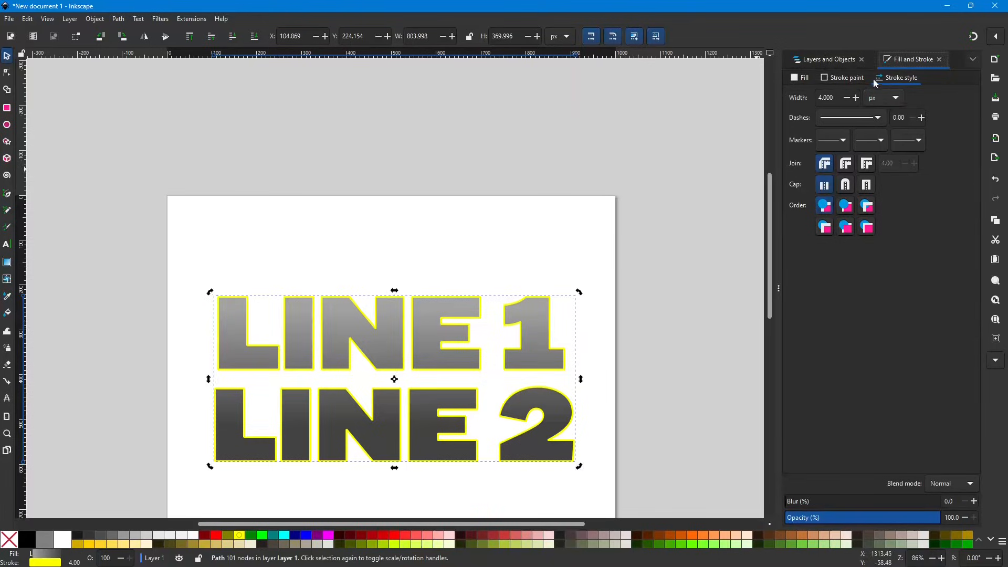
left_click(840, 76)
left_click(801, 77)
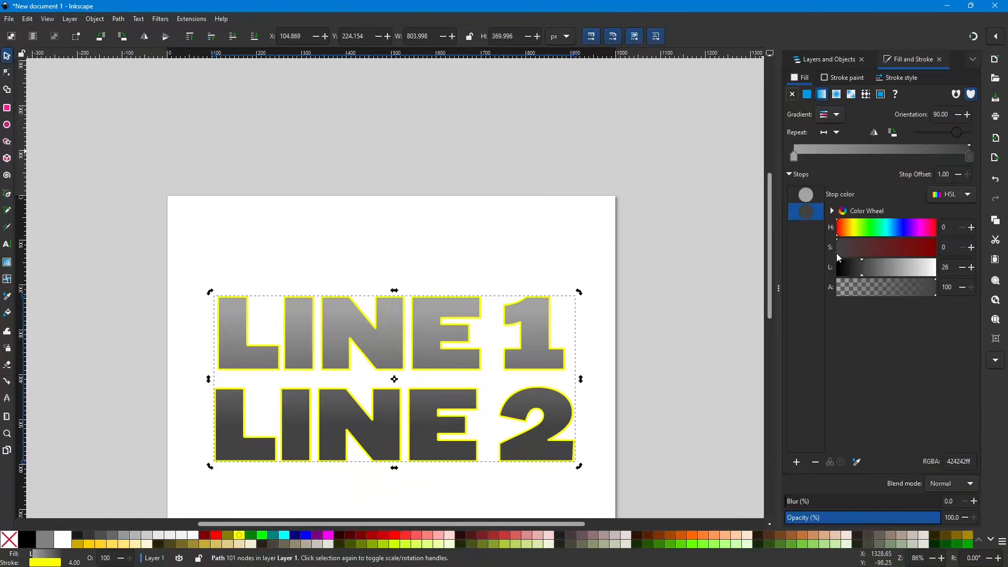
left_click_drag(838, 254, 900, 253)
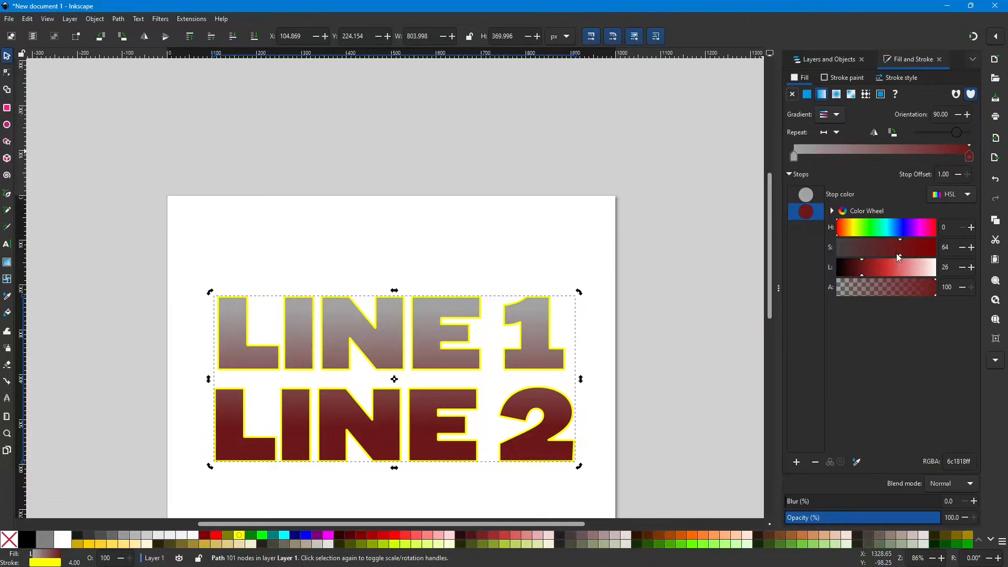
left_click(946, 247)
left_click(806, 196)
left_click(943, 248)
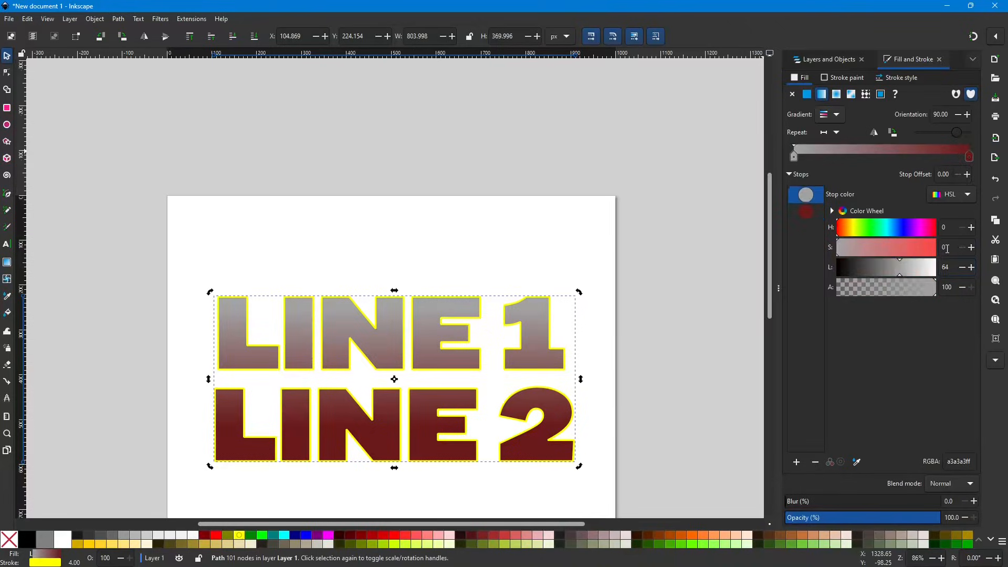
key("Tab")
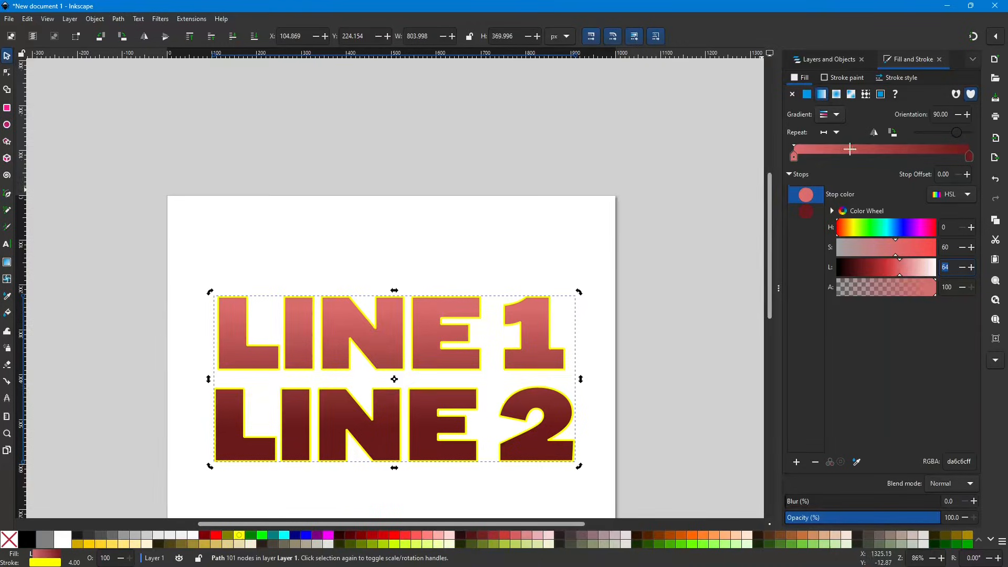
Change the stroke paint of the united text path from a flat color to a linear gradient.
left_click(847, 77)
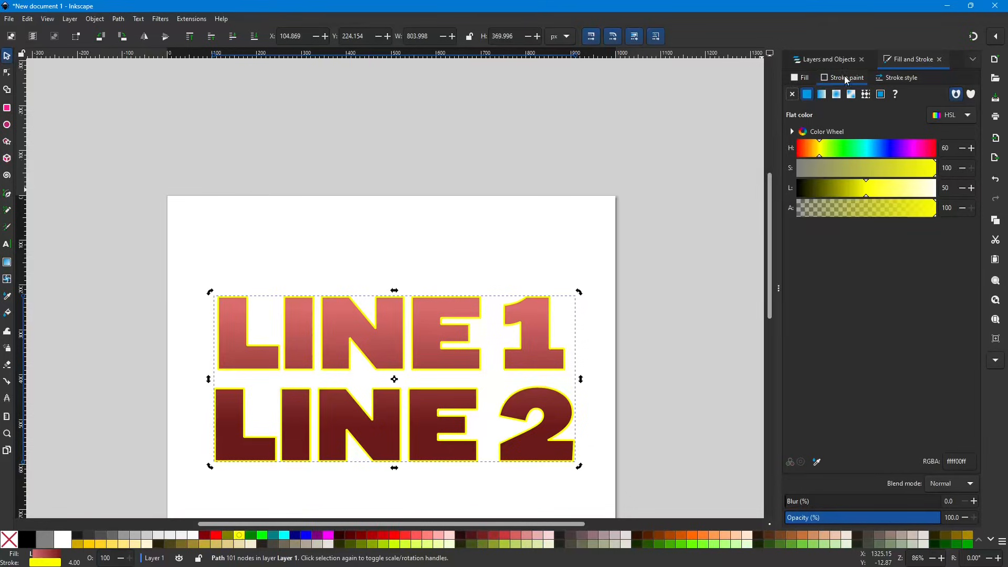
left_click(822, 95)
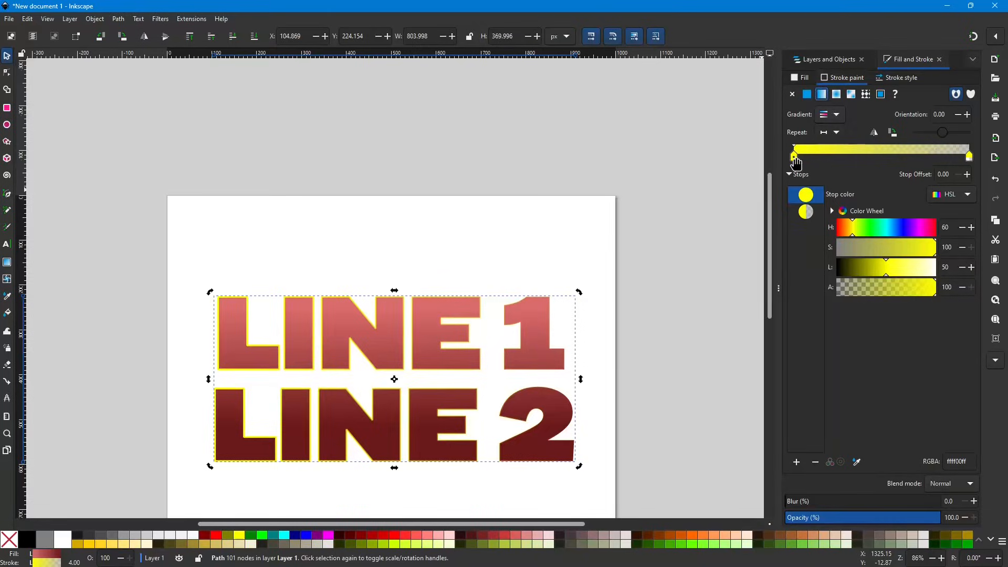
mouse_move(793, 156)
left_mouse_down()
mouse_move(902, 158)
mouse_move(787, 158)
left_mouse_up()
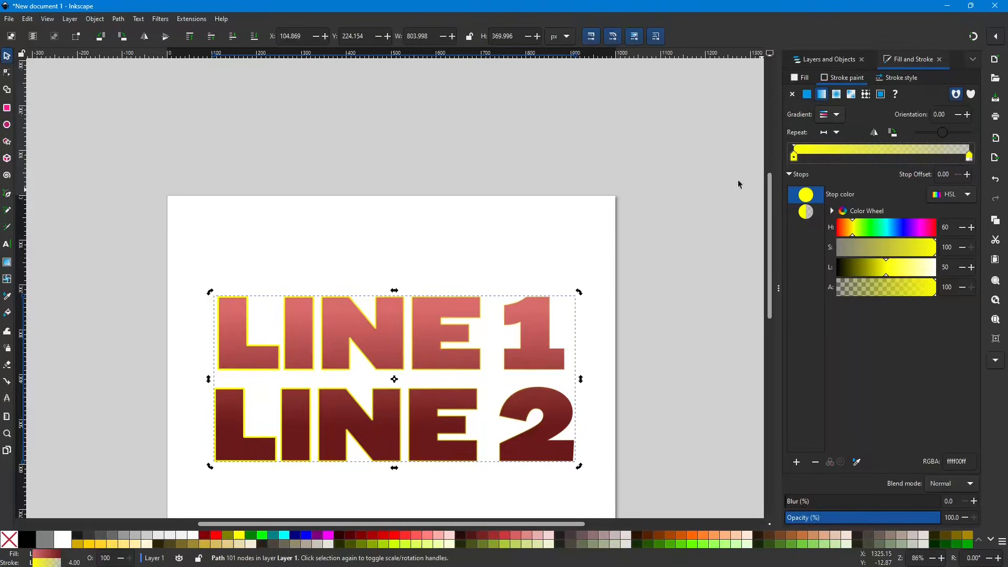
Try lightness 60 on the fill gradient's start stop and 20 on its end stop, and undo both changes.
left_click(799, 77)
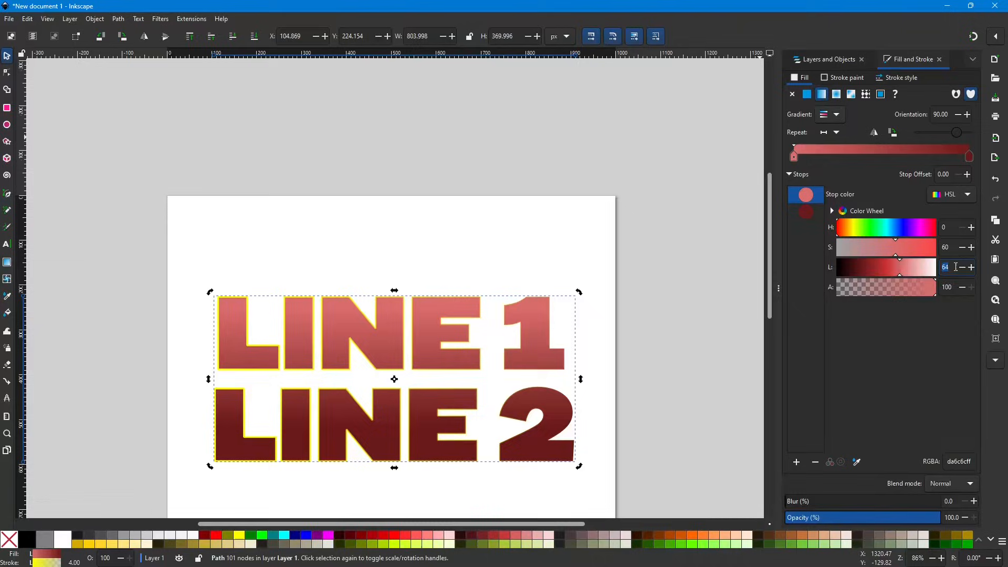
type("60")
key("Tab")
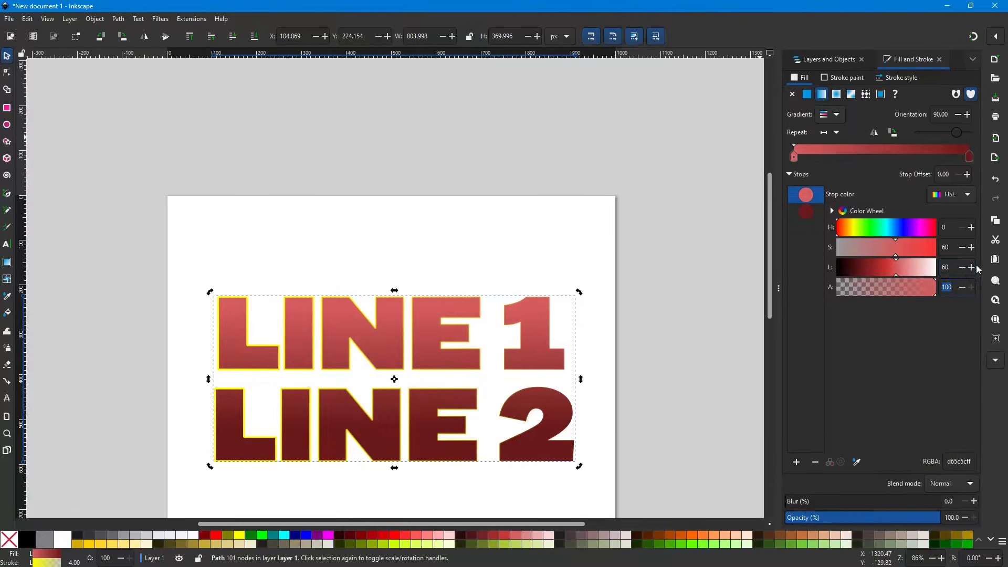
left_click(811, 214)
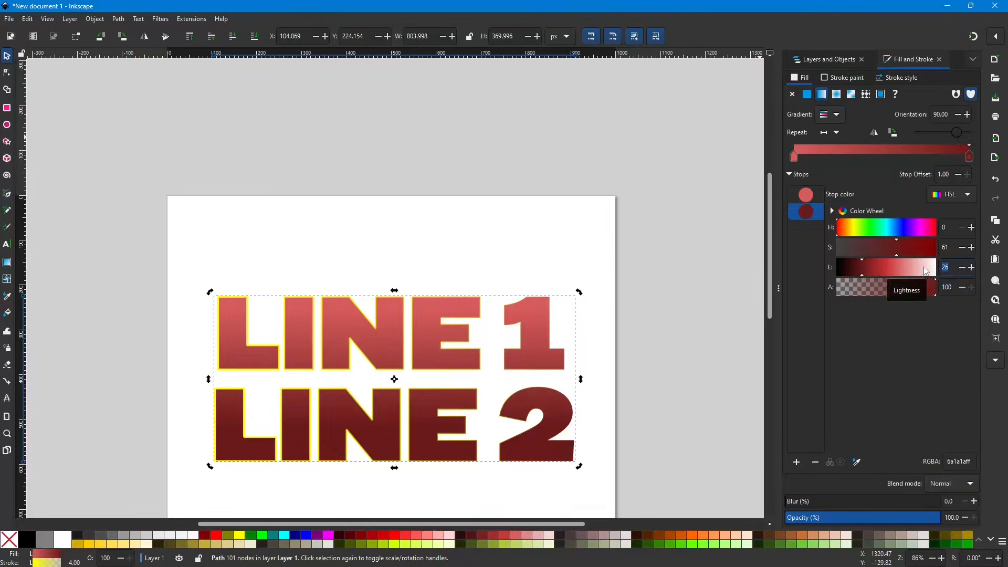
type("20")
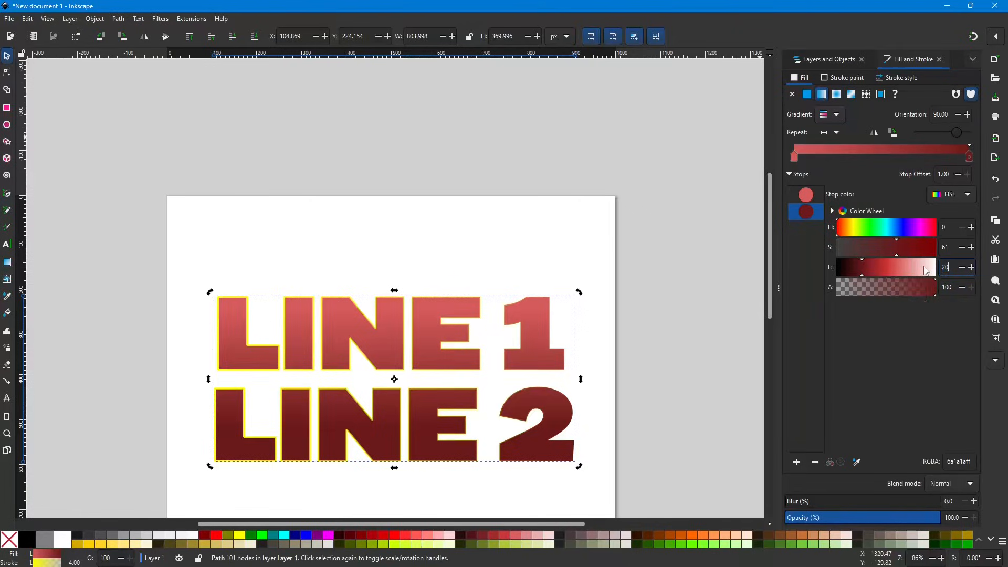
key("Tab")
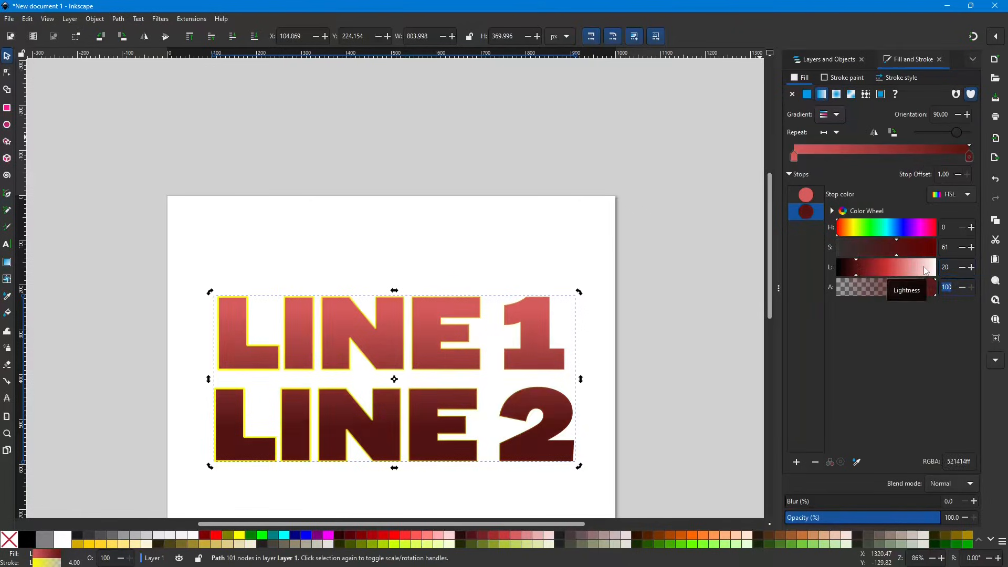
key("ctrl+z")
Set the lightness of the fill gradient's end stop to 30 and select its start stop.
key("shift+Tab")
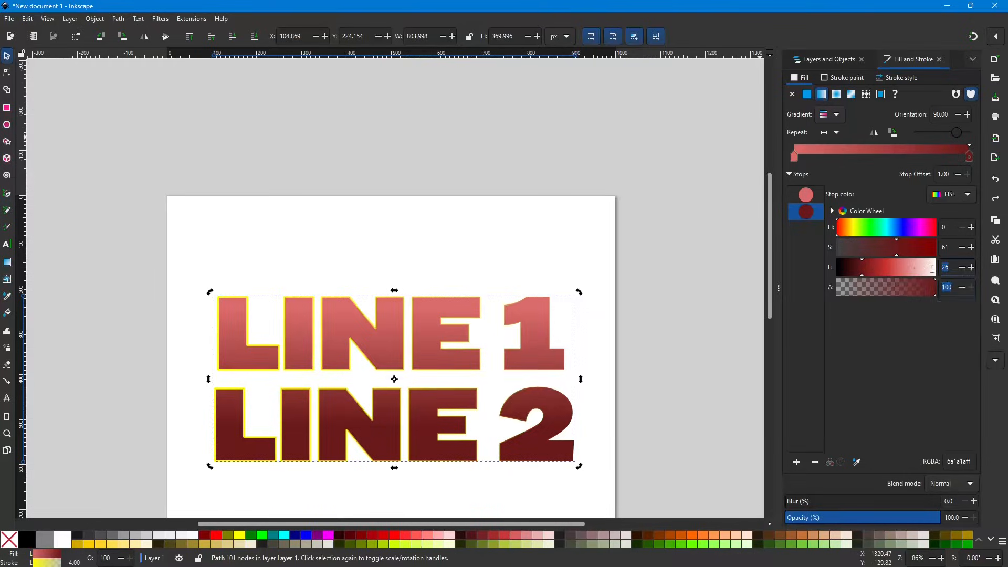
type("30")
key("Tab")
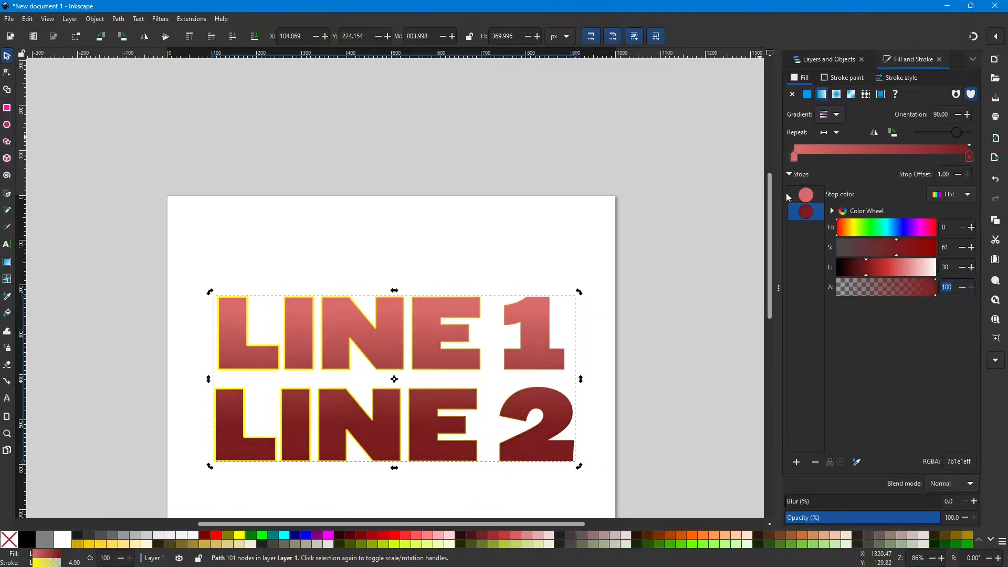
double_click(947, 246)
left_click(808, 212)
left_click(803, 195)
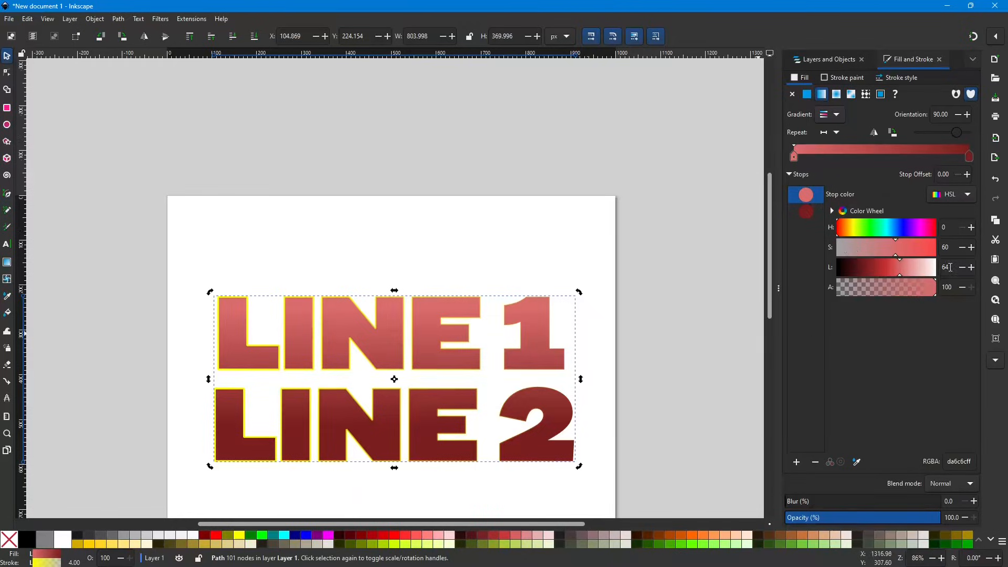
Set the lightness of the fill gradient's start stop to 60.
left_click_drag(950, 267, 936, 271)
type("60")
key("Tab")
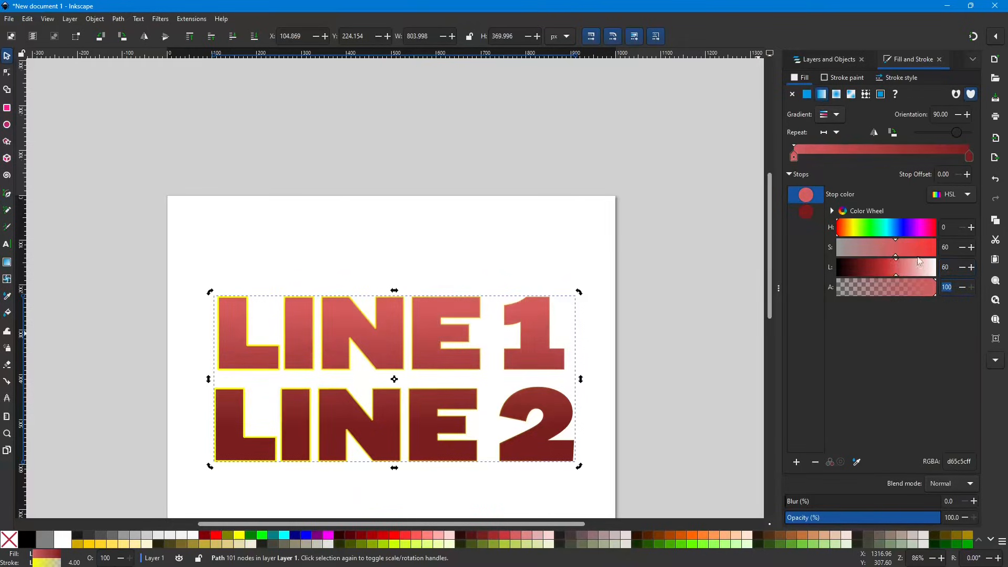
Set the saturation of the fill gradient's dark end stop to 60.
left_click(809, 213)
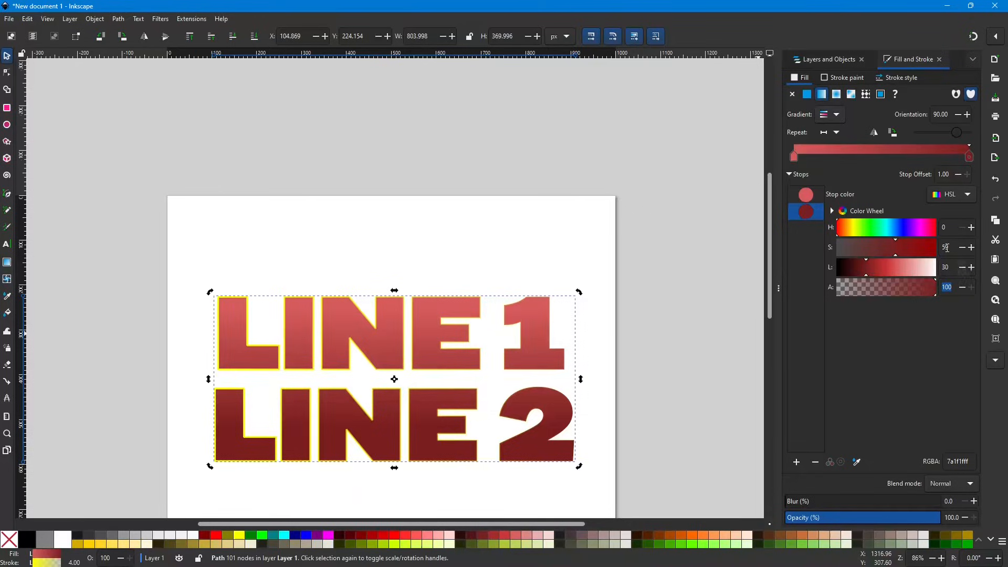
left_click_drag(948, 246, 925, 250)
type("60")
key("Tab")
left_click(807, 197)
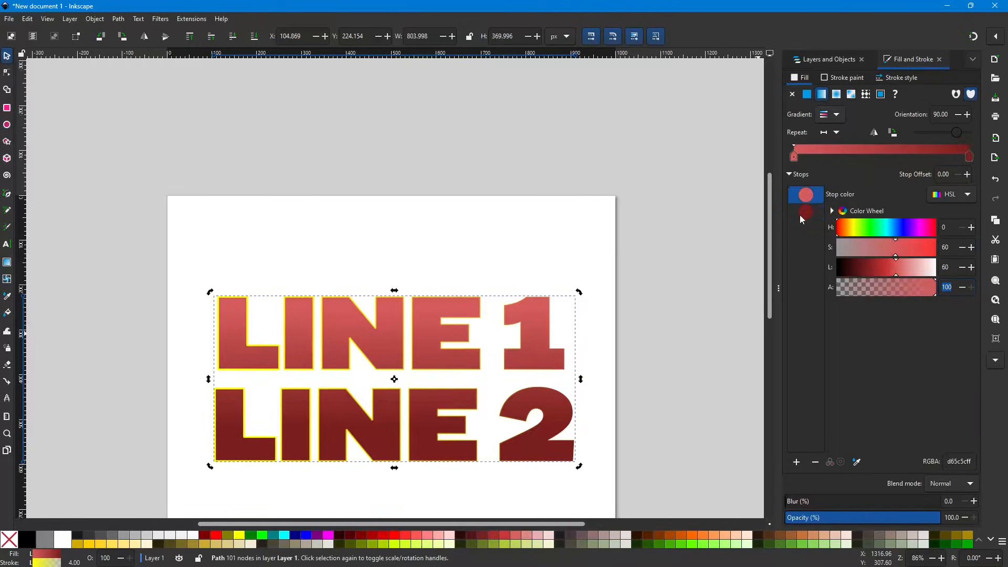
left_click(805, 212)
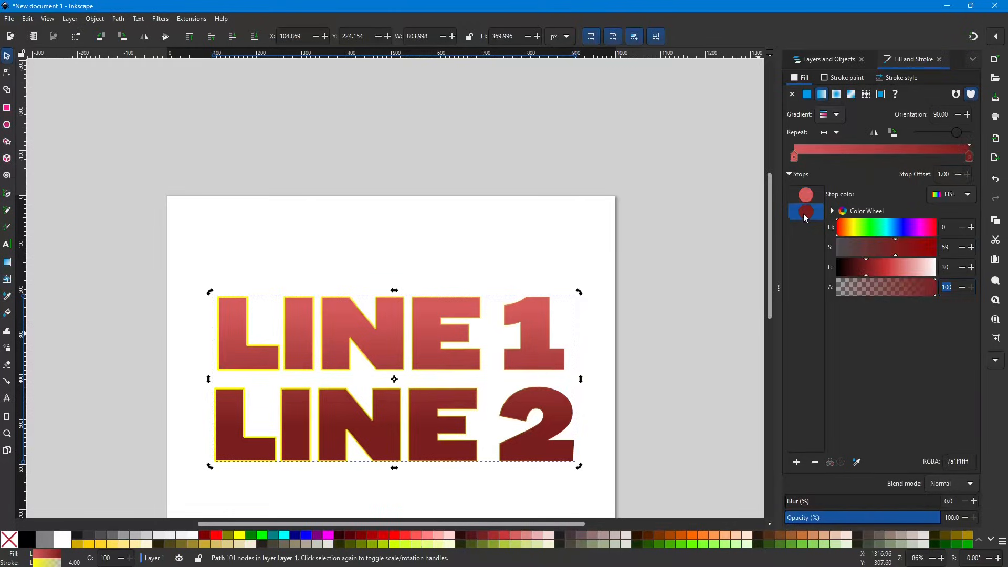
left_click(971, 247)
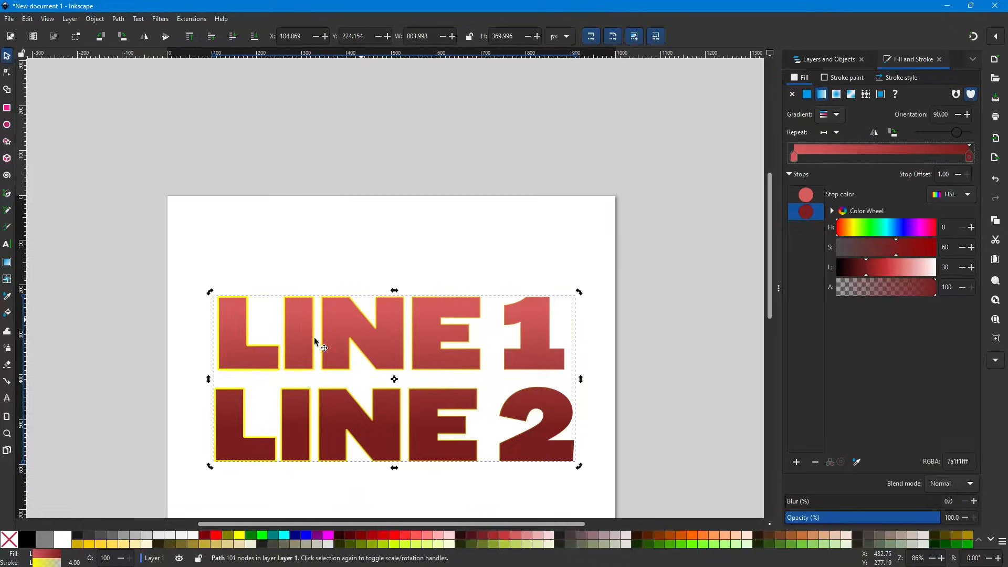
Recolor the stroke gradient's start stop to hue 0, saturation 60 and lightness 60.
left_click(846, 80)
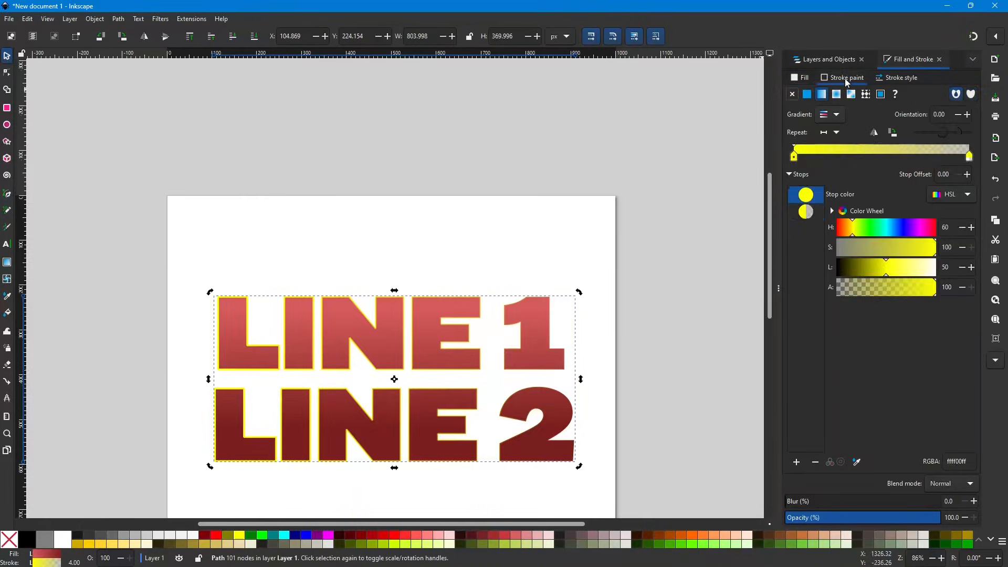
left_click(794, 157)
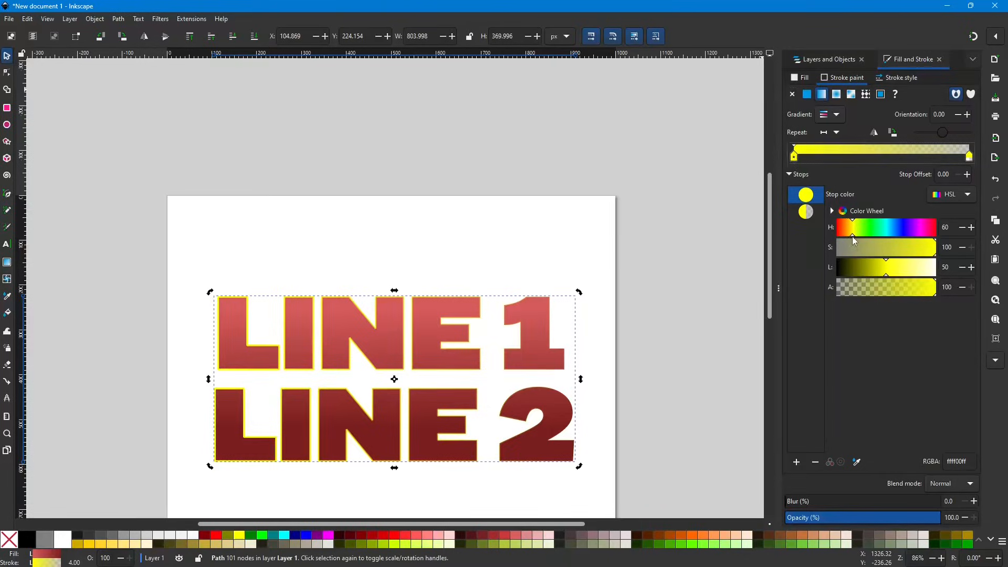
left_click_drag(840, 236, 815, 238)
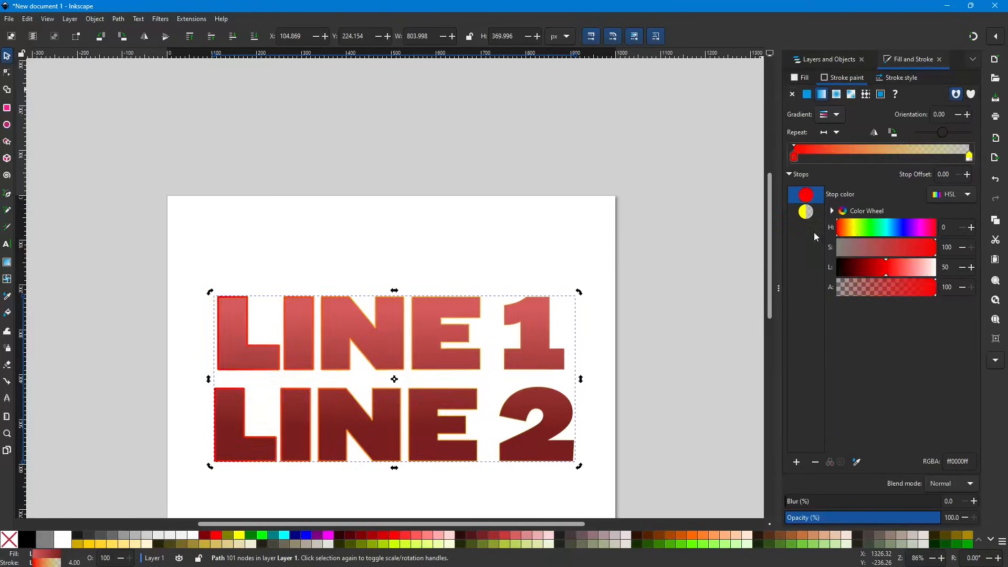
left_click_drag(959, 247, 904, 245)
type("60")
key("Tab")
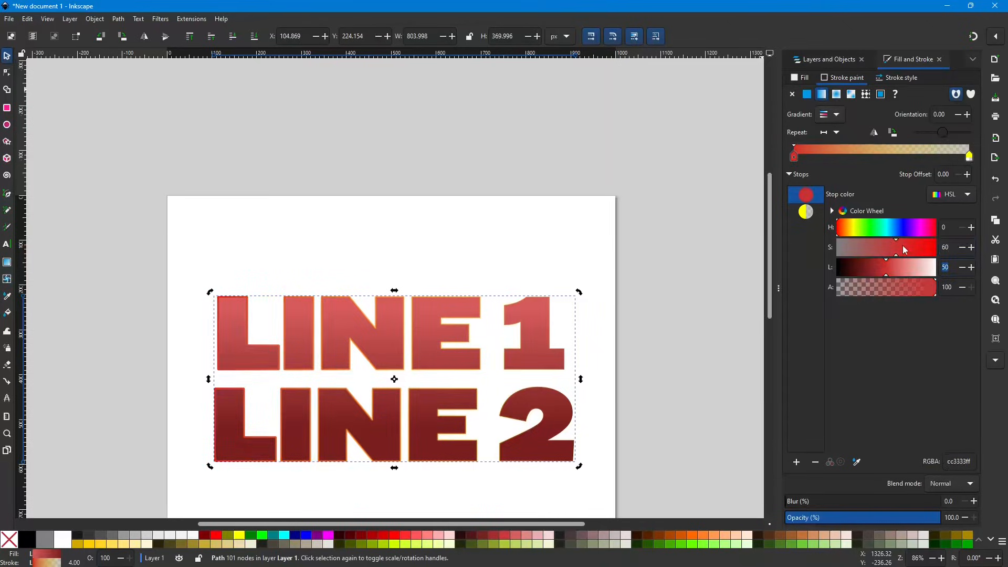
type("60")
key("Tab")
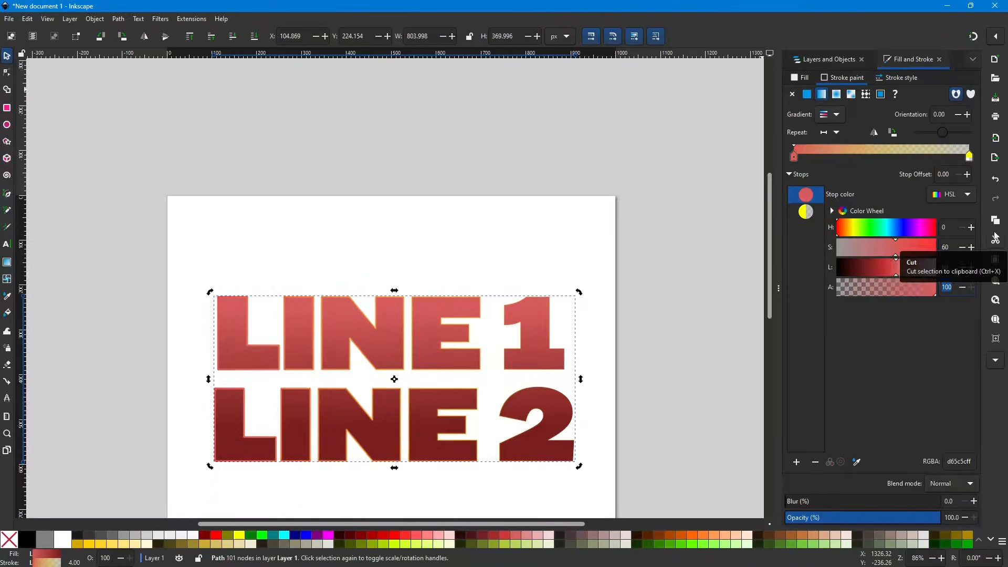
Recolor the stroke gradient's transparent end stop to hue 0, saturation 60 and lightness 30.
left_click(805, 212)
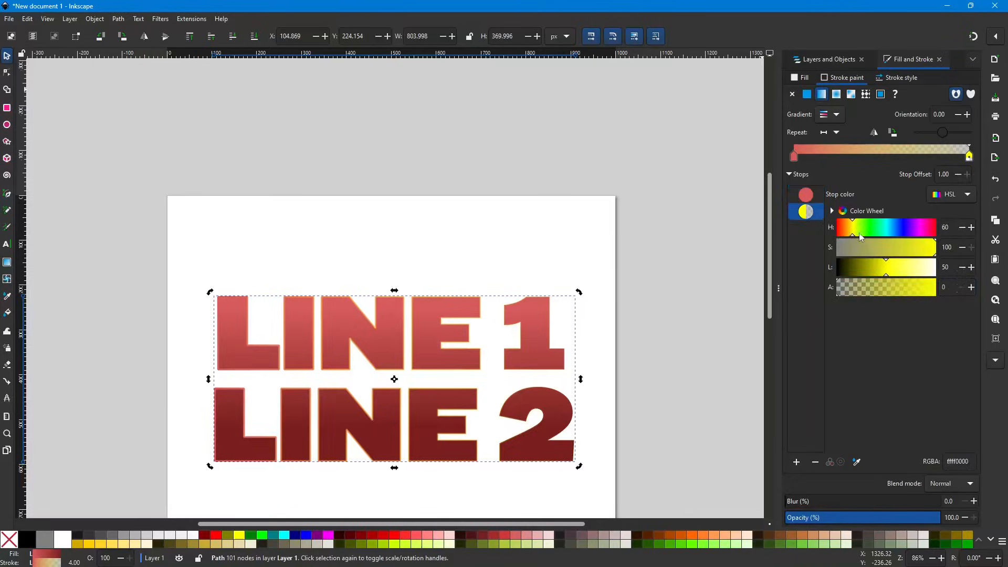
left_click_drag(849, 235, 937, 242)
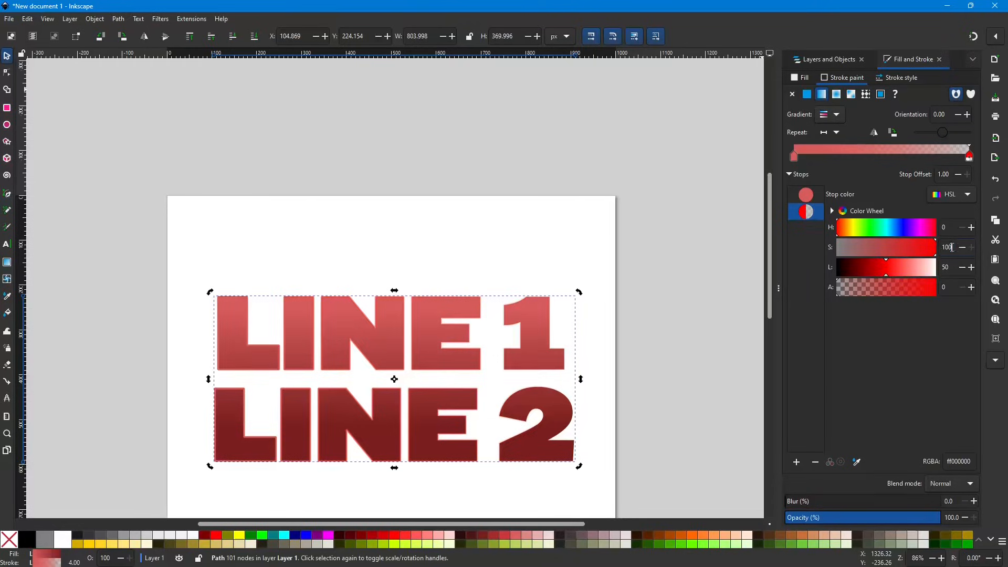
double_click(947, 247)
type("60")
key("Tab")
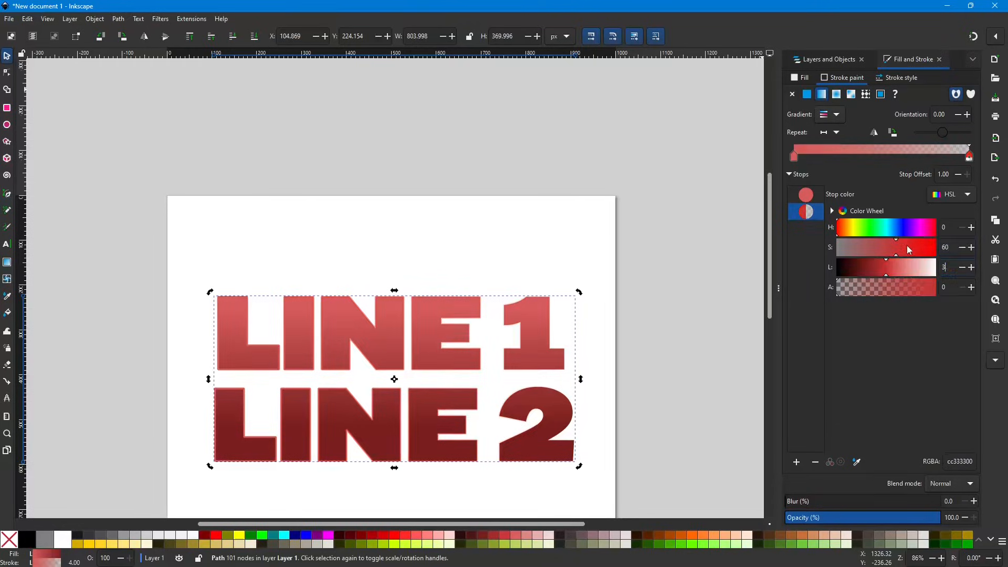
type("30")
key("Tab")
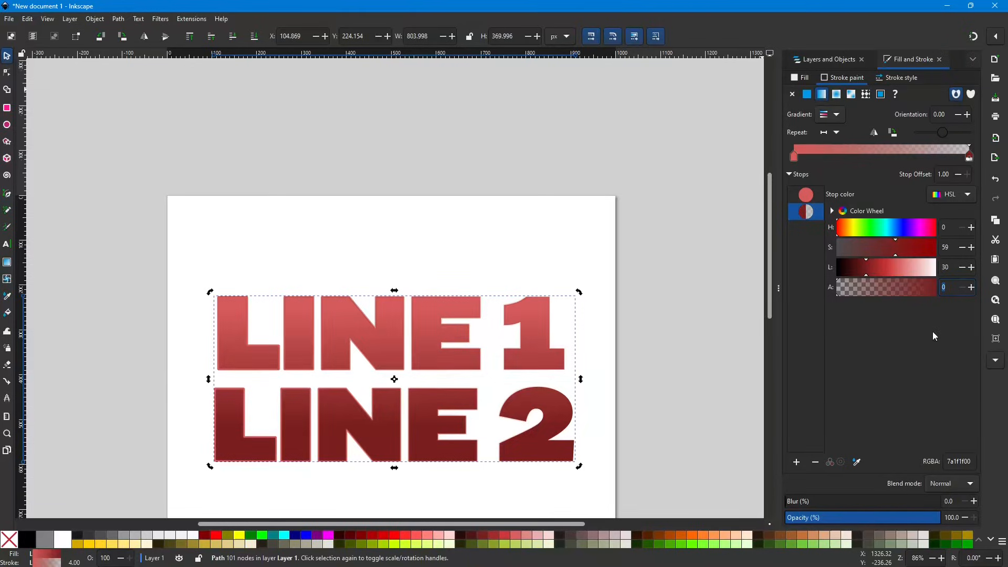
Rotate the stroke gradient to an orientation of 90 degrees and reverse its direction.
left_click(893, 133)
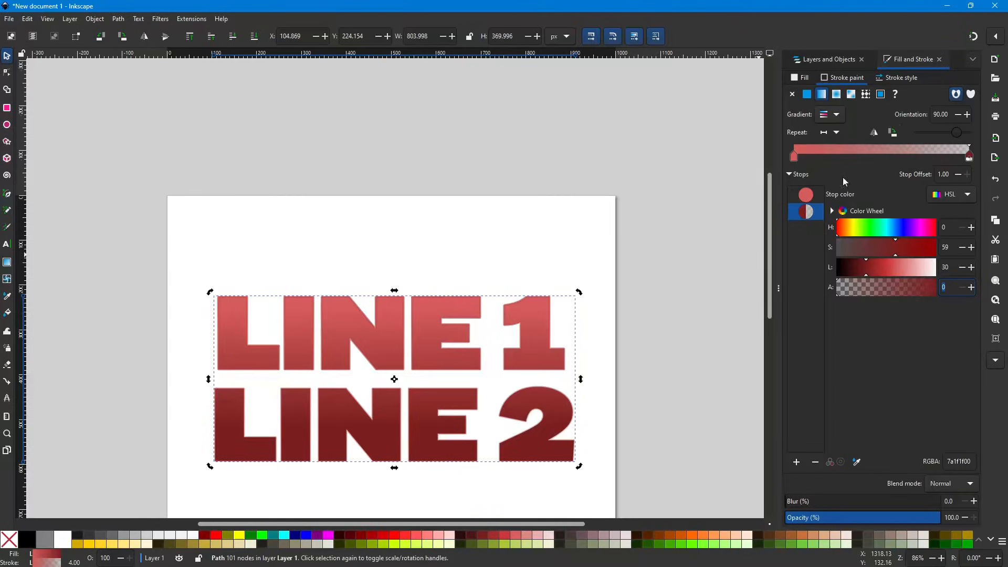
left_click(874, 133)
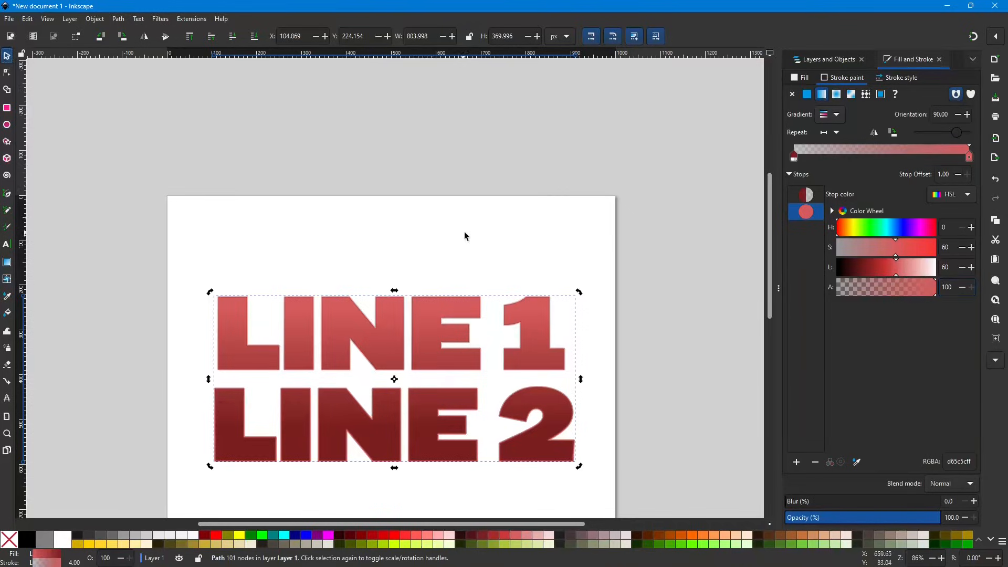
Give the text outline round caps and miter joins so its corners are sharp.
scroll(461, 246, "up", 2, "ctrl")
scroll(446, 293, "down", 4)
scroll(445, 394, "down", 3)
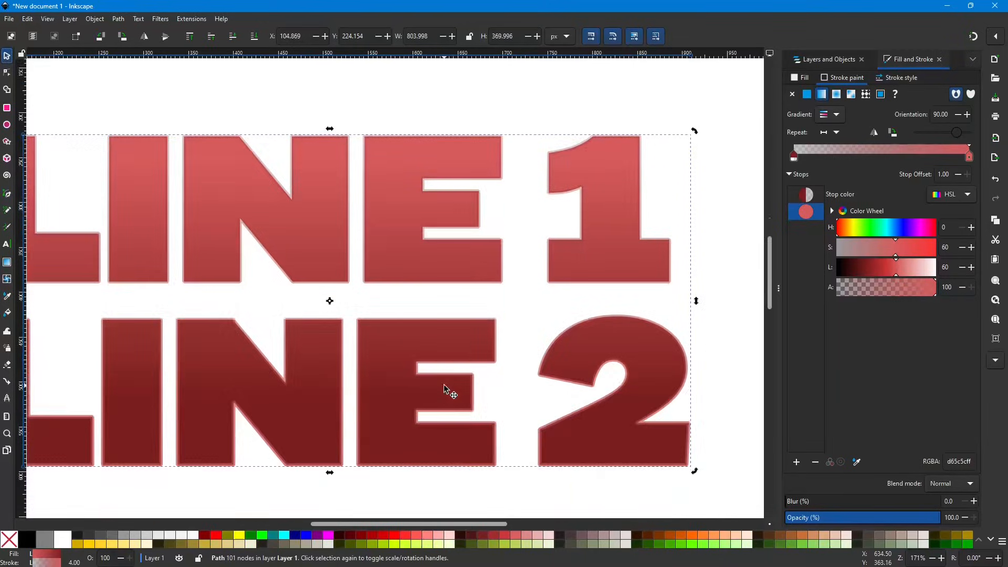
scroll(411, 337, "up", 3, "ctrl")
scroll(315, 332, "up", 2)
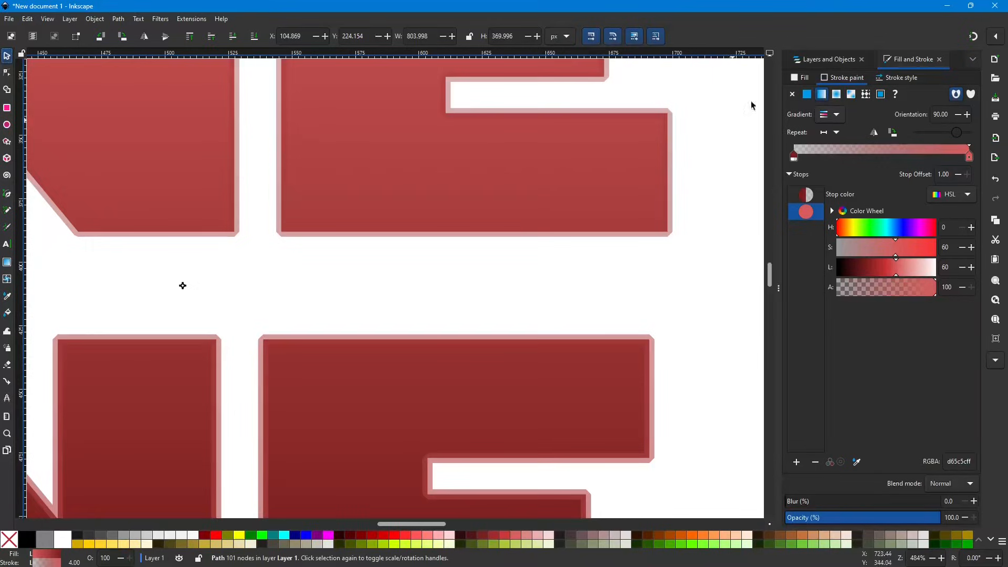
left_click(898, 79)
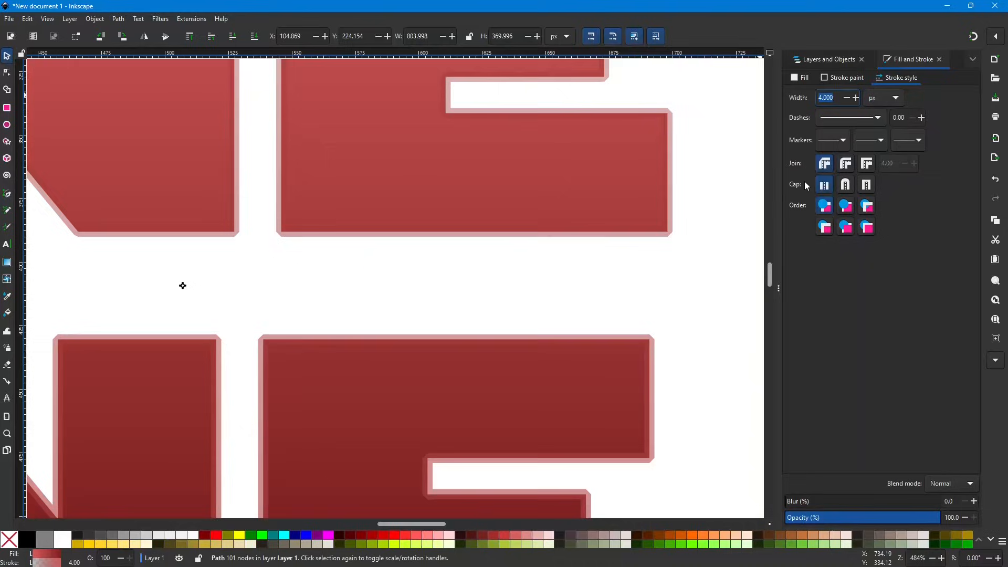
left_click(845, 185)
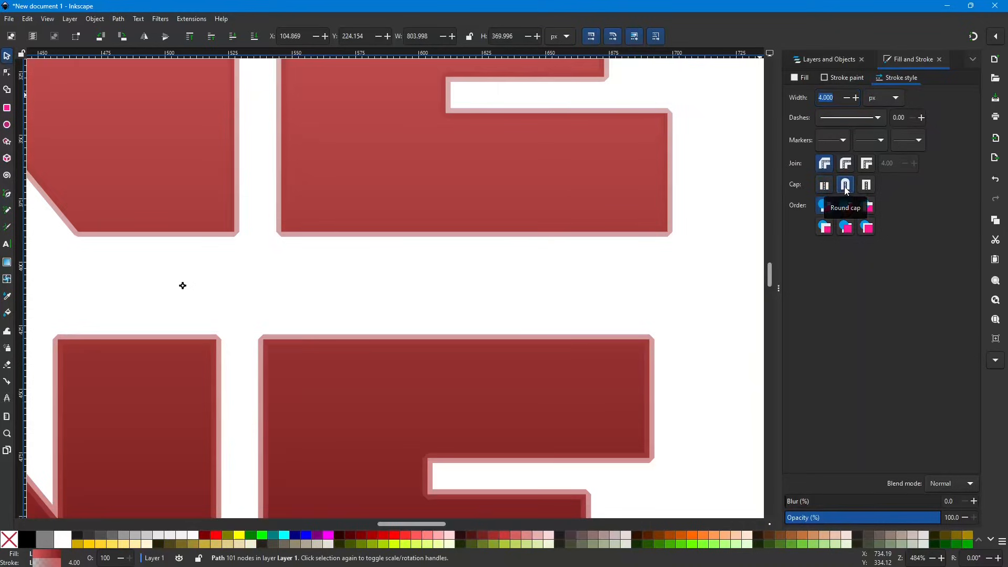
left_click(845, 164)
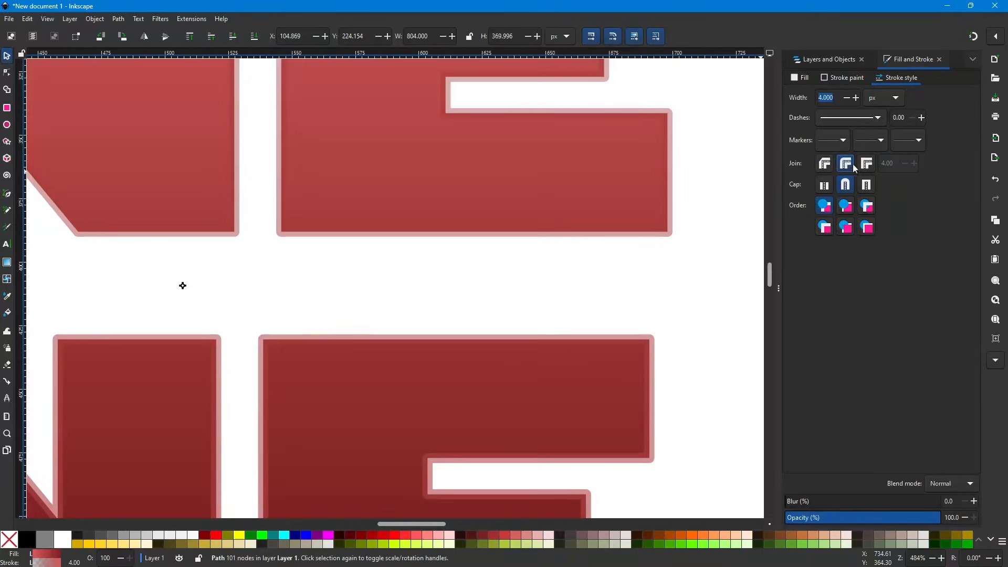
left_click(867, 164)
Deselect the text and examine the outline's corners and gradient up close and across both lines.
scroll(288, 293, "up", 6)
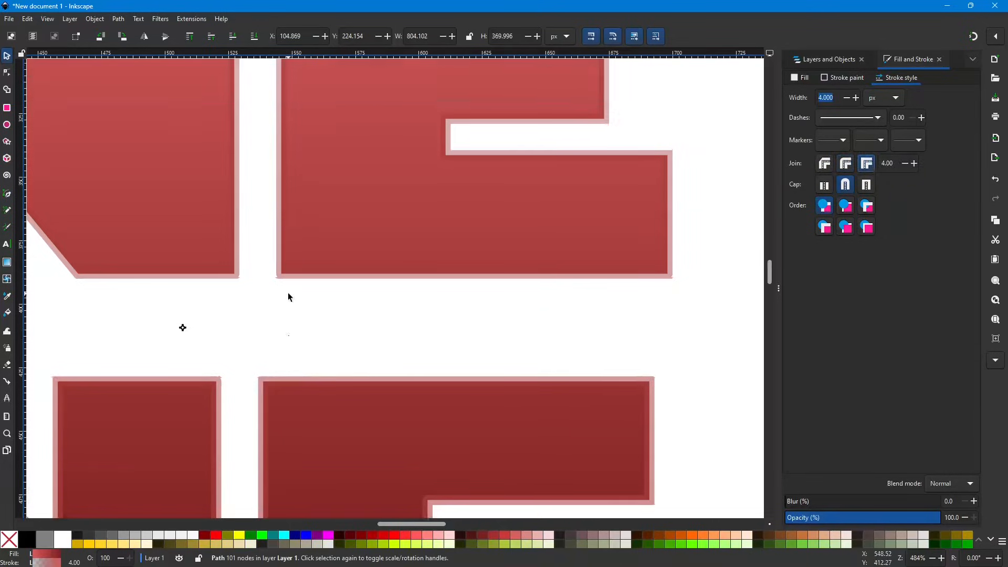
scroll(288, 297, "up", 2)
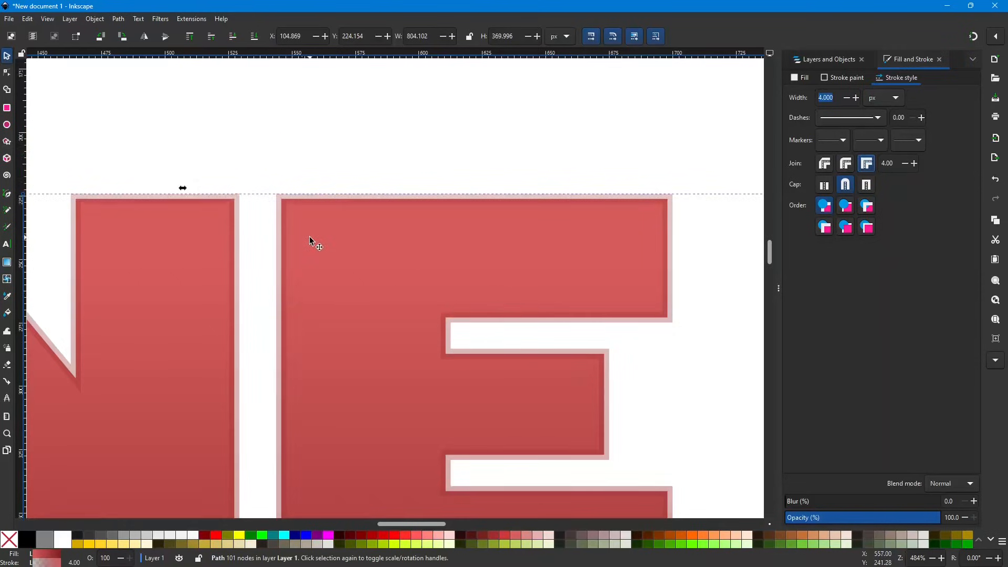
scroll(309, 239, "down", 2, "ctrl")
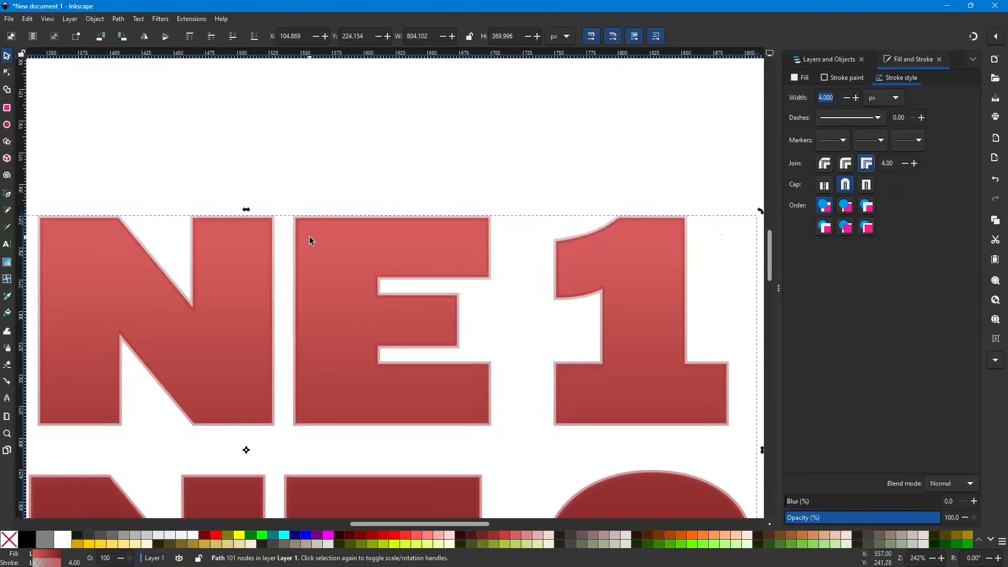
left_click(221, 159)
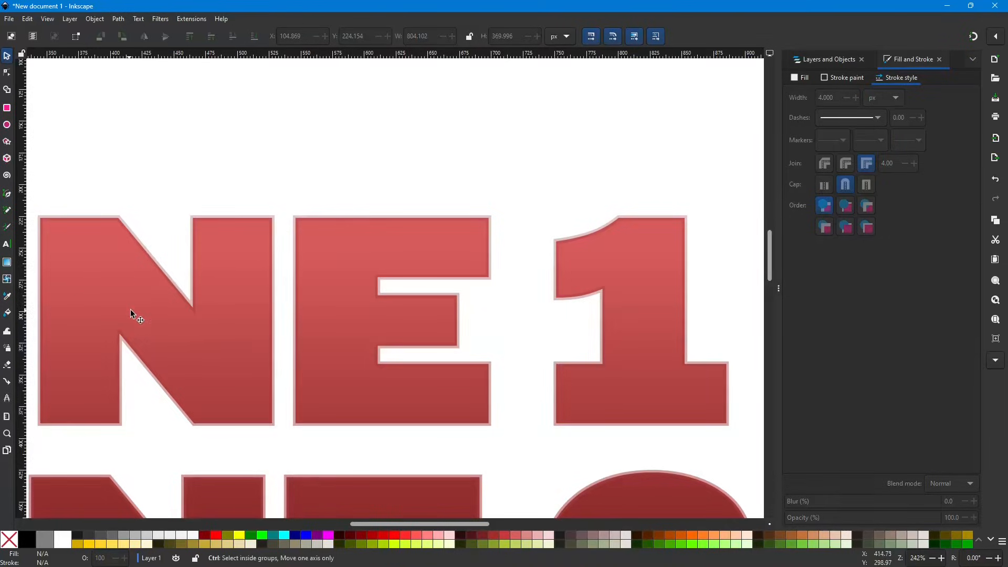
scroll(131, 310, "up", 2, "ctrl")
scroll(163, 310, "down", 6, "ctrl")
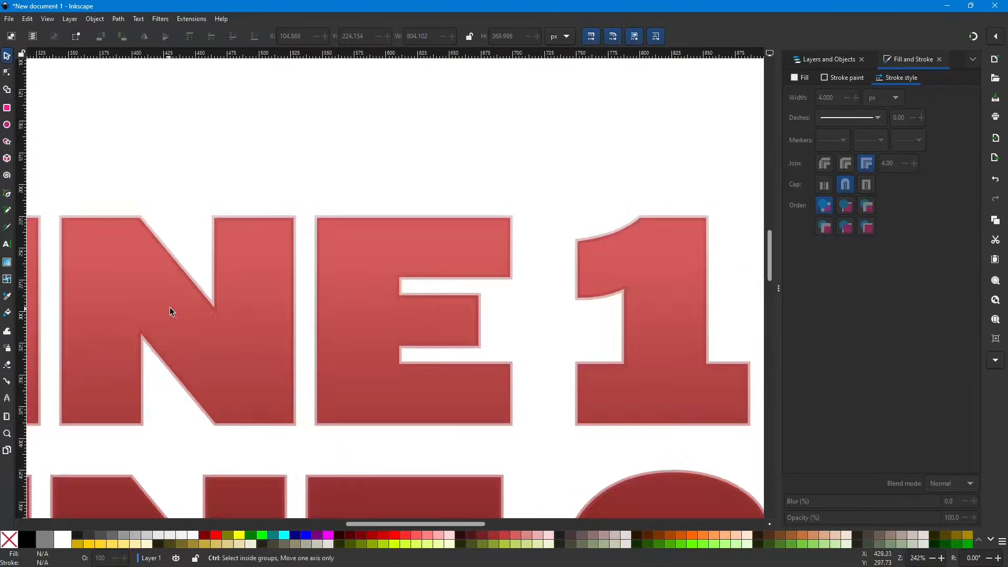
scroll(190, 299, "up", 1, "ctrl")
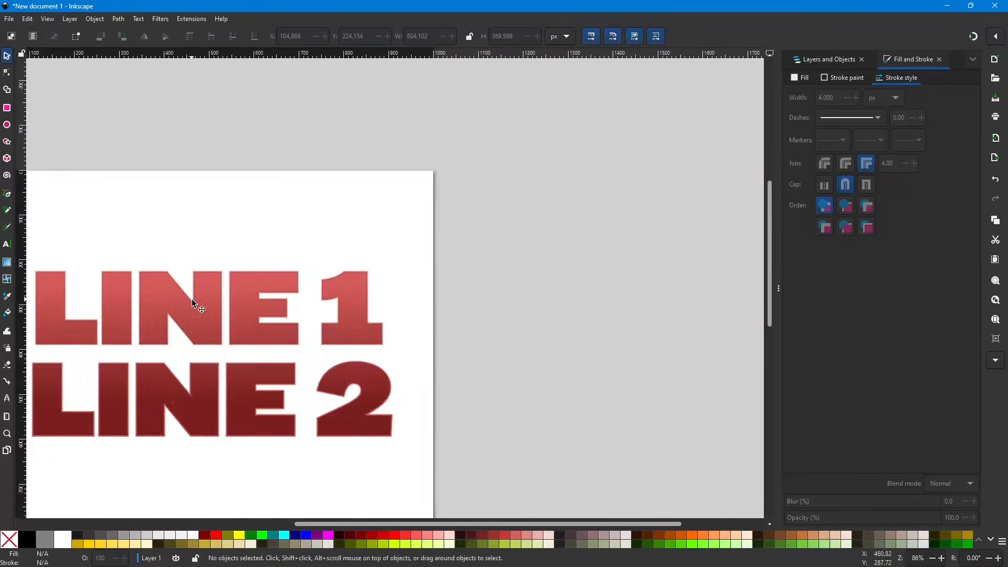
scroll(198, 302, "left", 4)
scroll(242, 306, "down", 2)
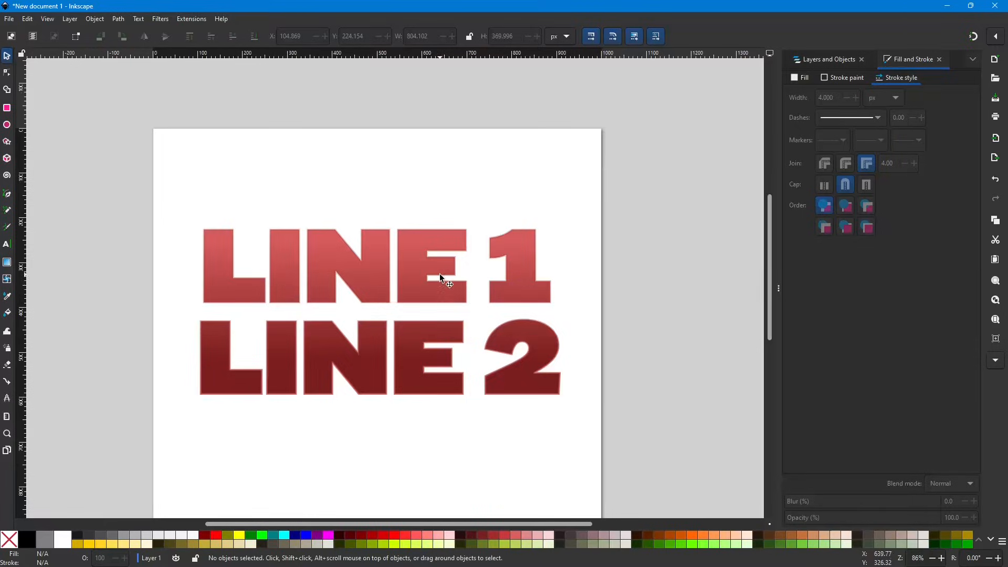
left_click(829, 59)
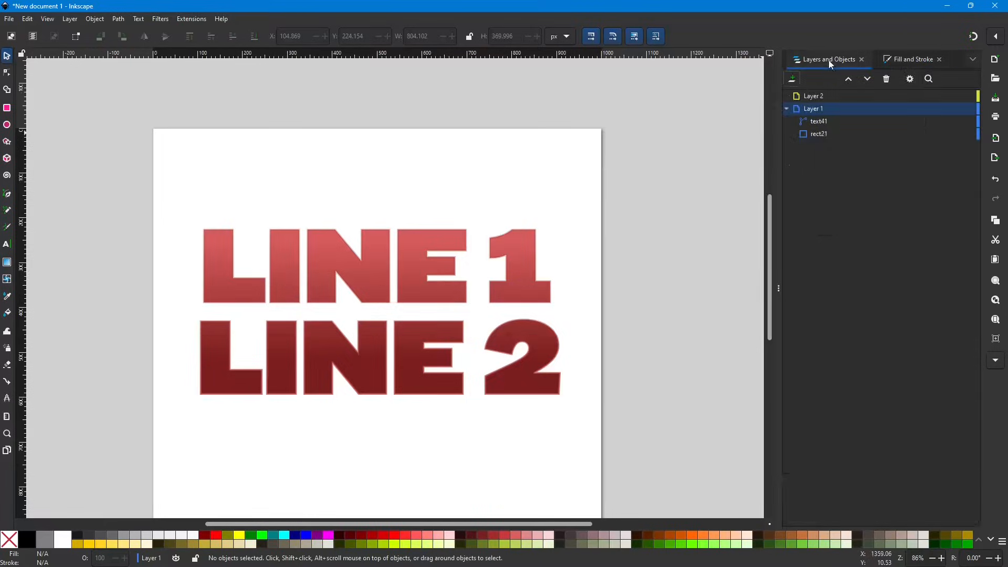
left_click(922, 60)
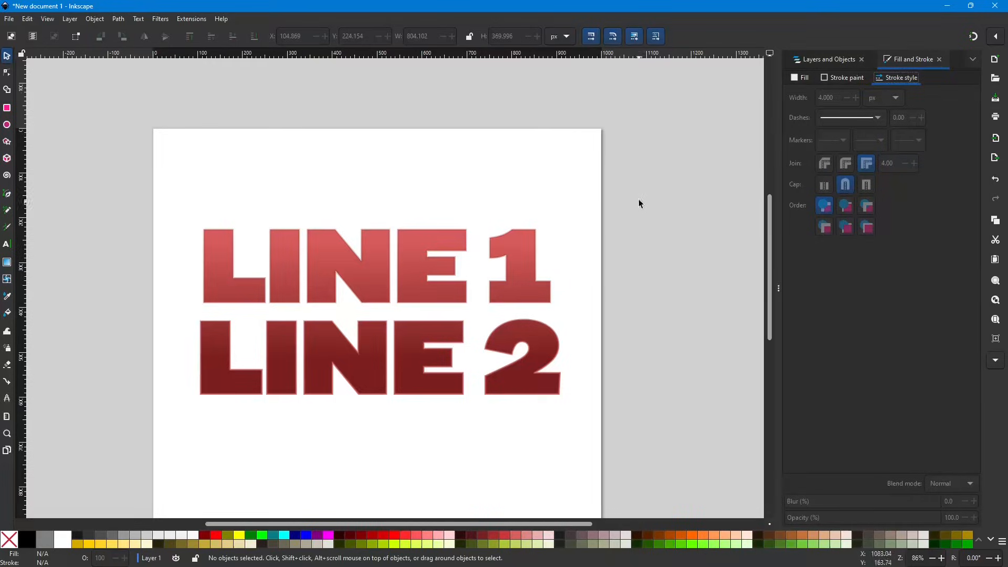
left_click(827, 58)
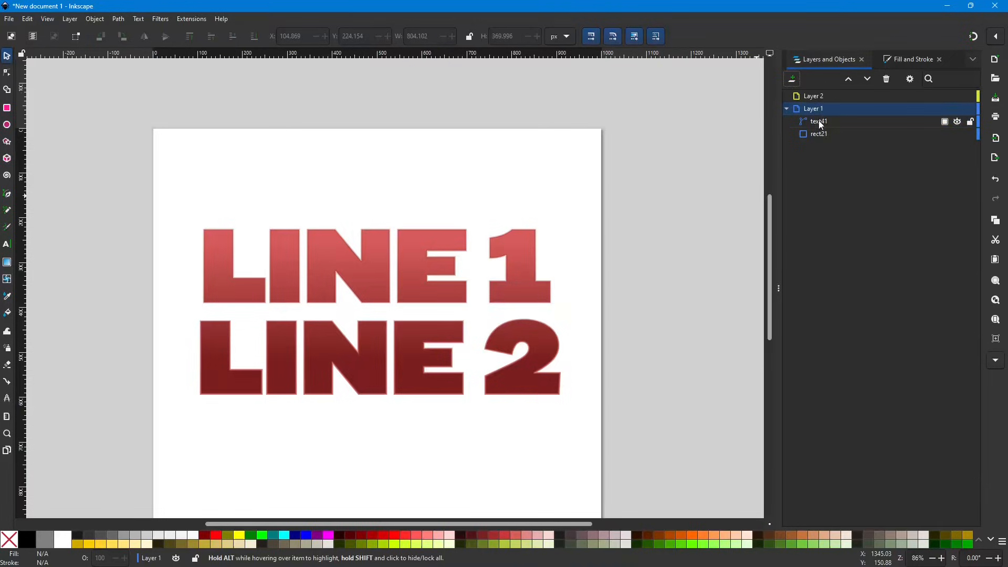
left_click(812, 97)
left_click(908, 59)
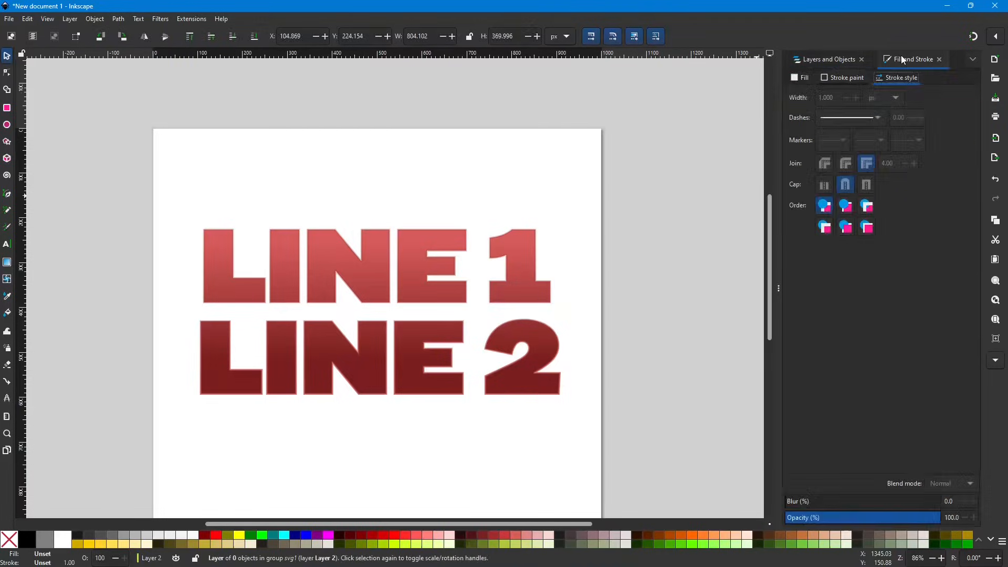
left_click(841, 78)
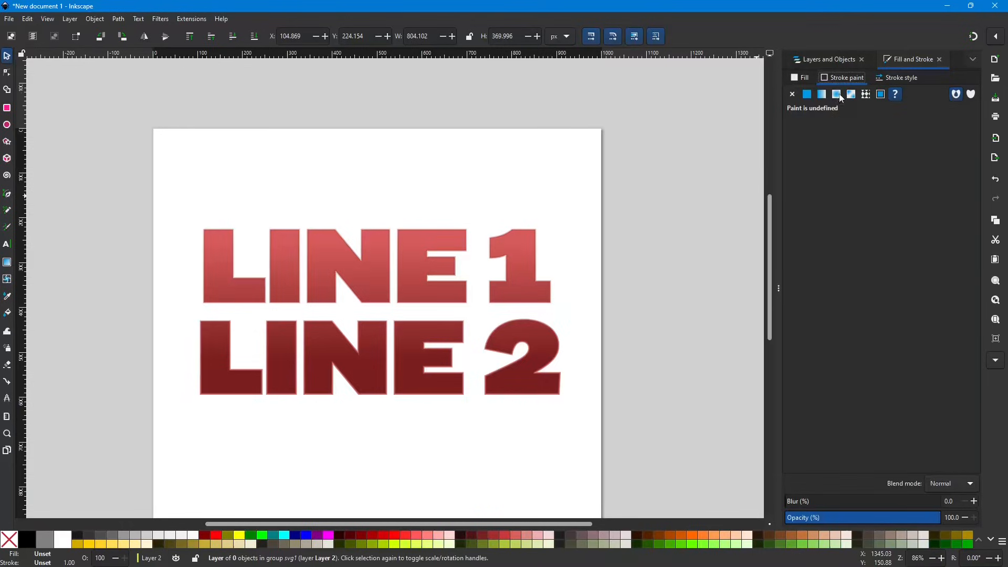
Select the united text path and raise the alpha of its stroke gradient's dark start stop to 100.
left_click(383, 272)
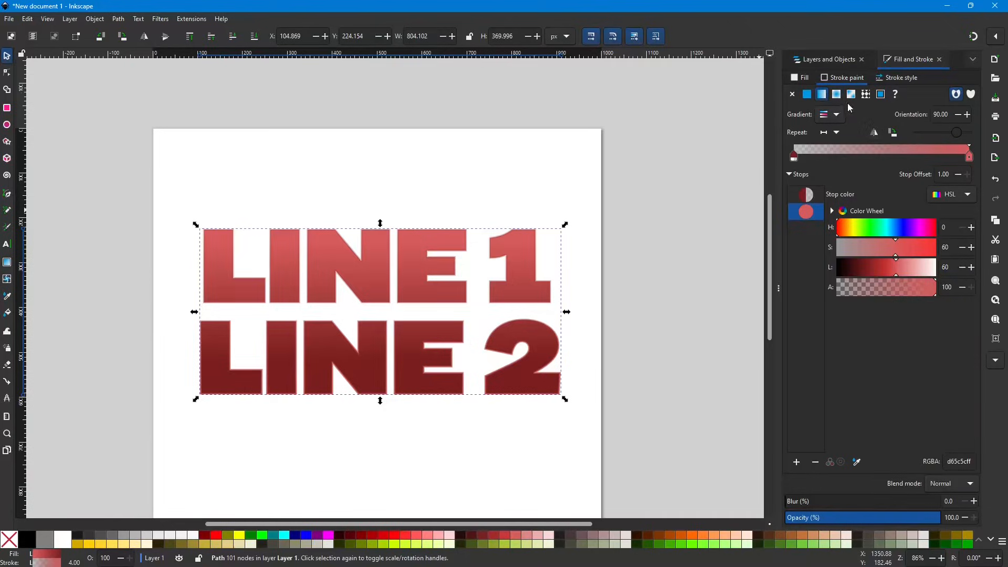
left_click(838, 82)
left_click(794, 156)
left_click_drag(846, 292, 964, 306)
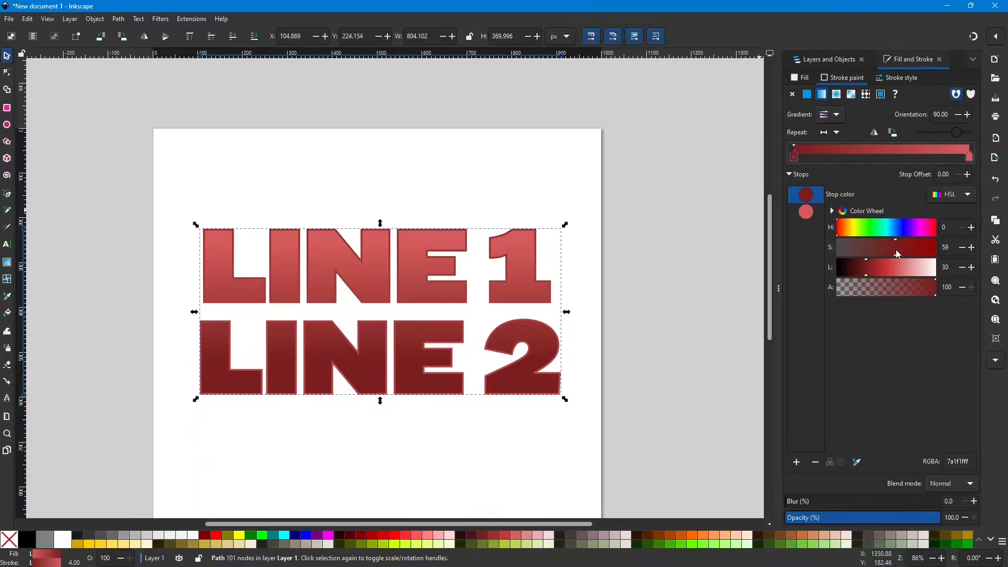
Check the stroke gradient's stops, deselect the text and examine the outline gradient up close across both lines.
left_click(802, 213)
left_click(810, 195)
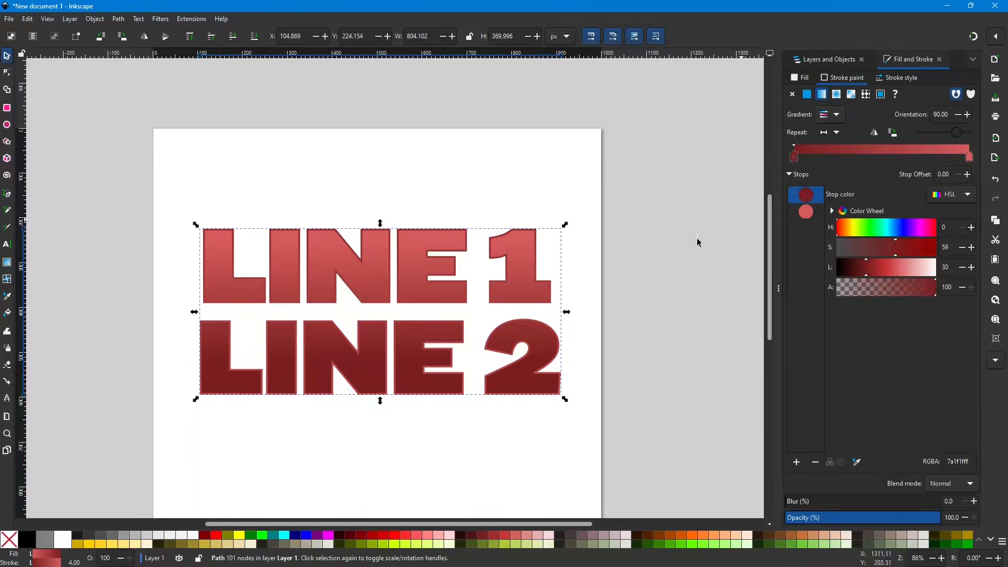
left_click(630, 377)
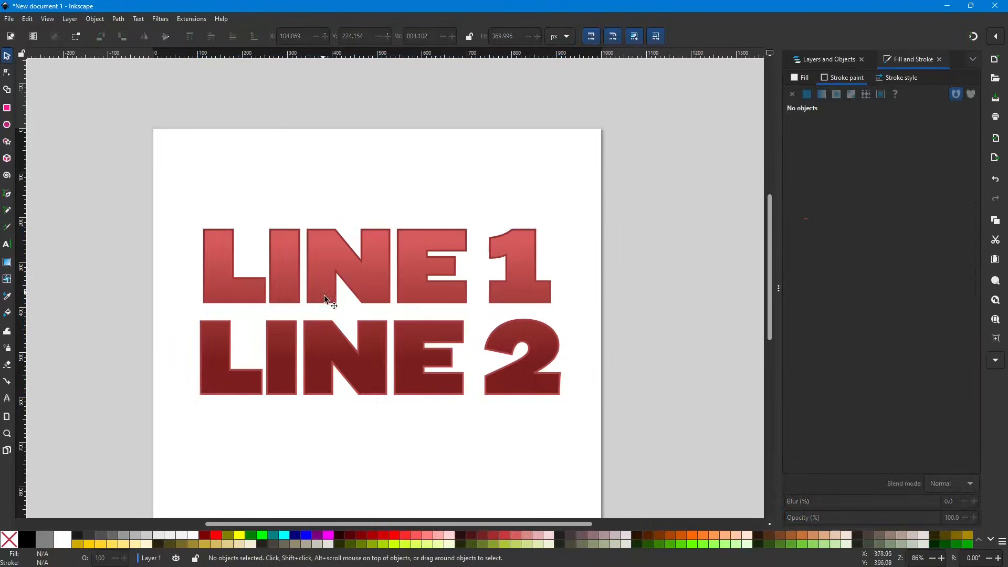
scroll(338, 330, "up", 1)
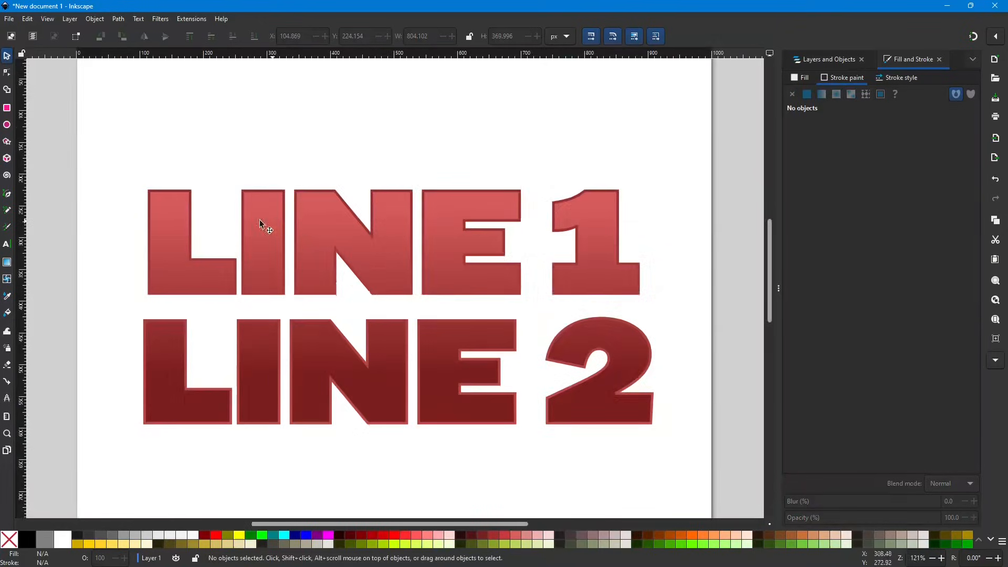
scroll(191, 220, "up", 1)
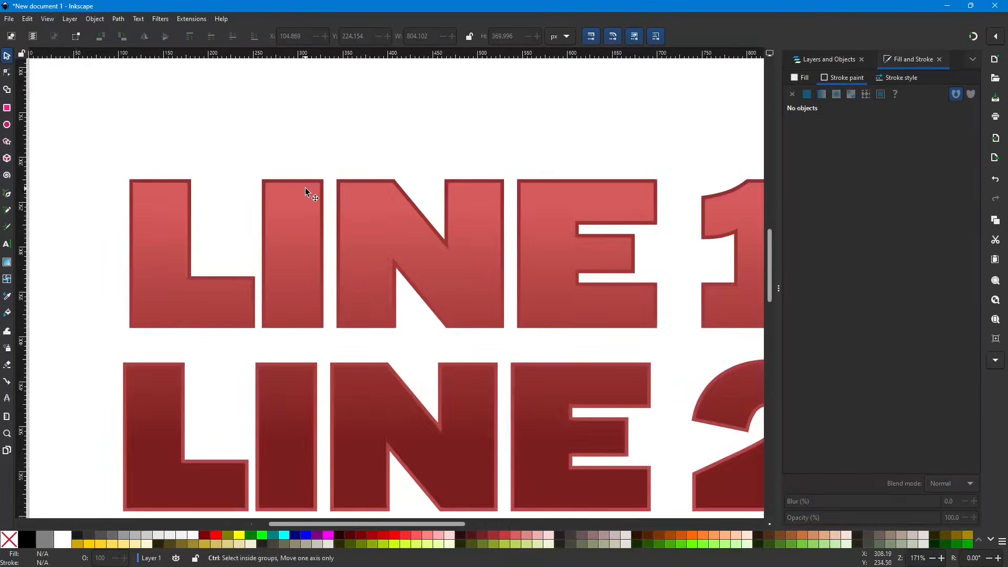
scroll(306, 188, "up", 2)
scroll(306, 187, "down", 2)
scroll(305, 187, "down", 2)
scroll(306, 188, "up", 1)
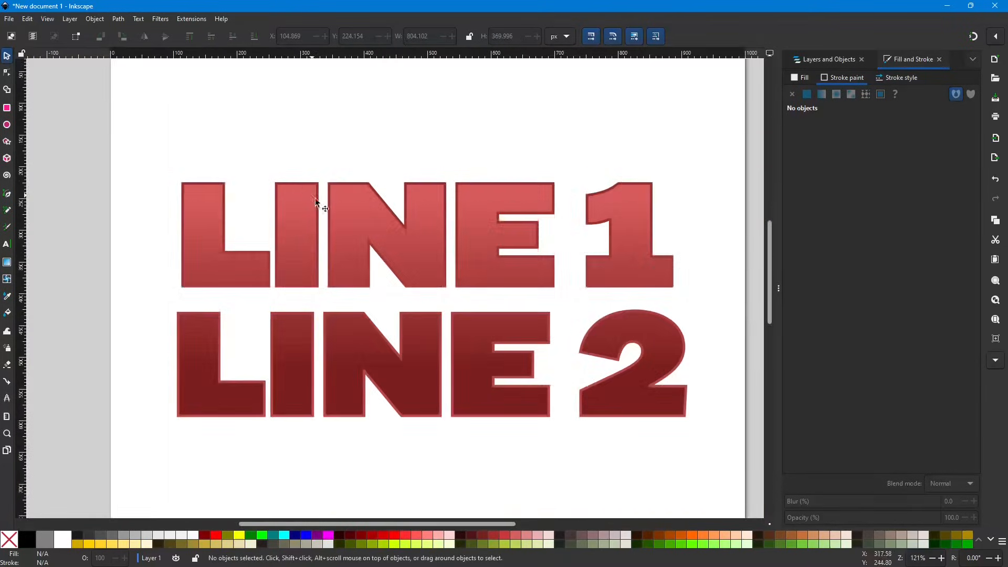
scroll(450, 285, "right", 2)
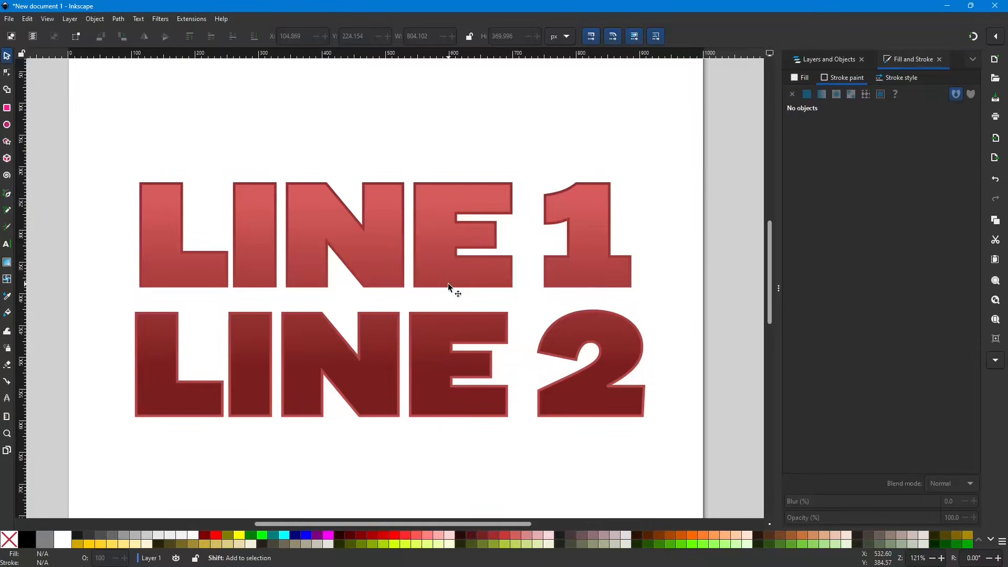
left_click(840, 59)
left_click(903, 61)
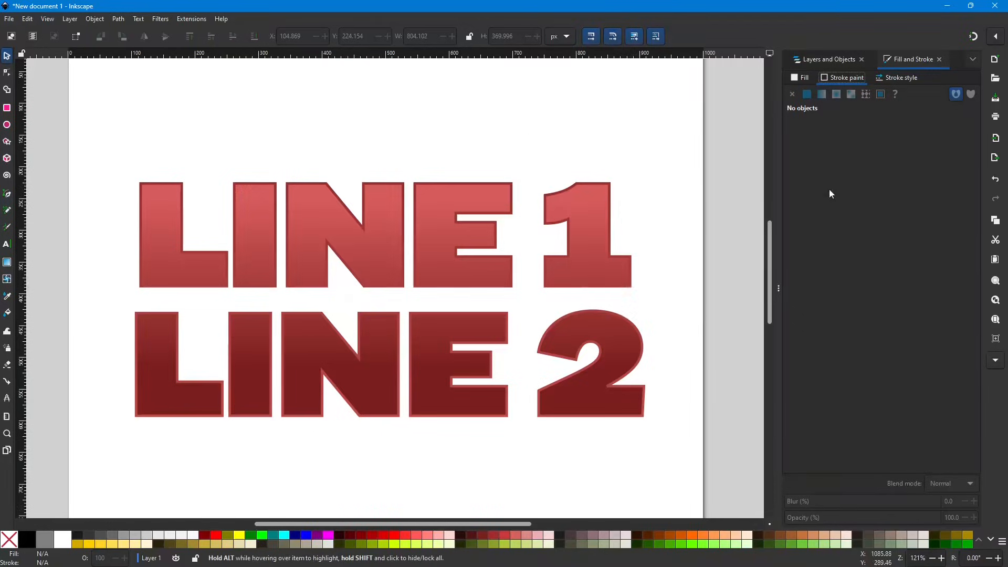
left_click(838, 61)
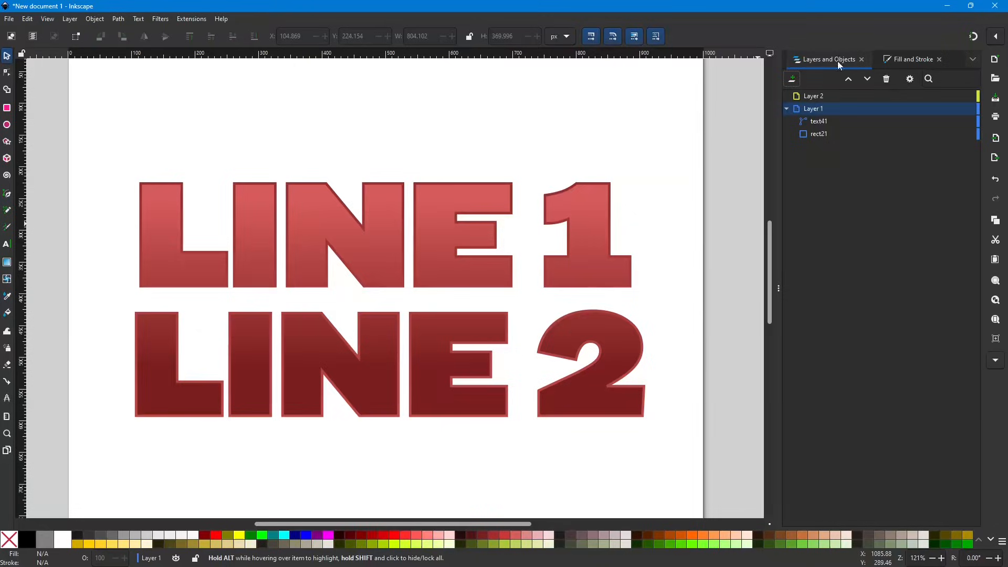
left_click(891, 60)
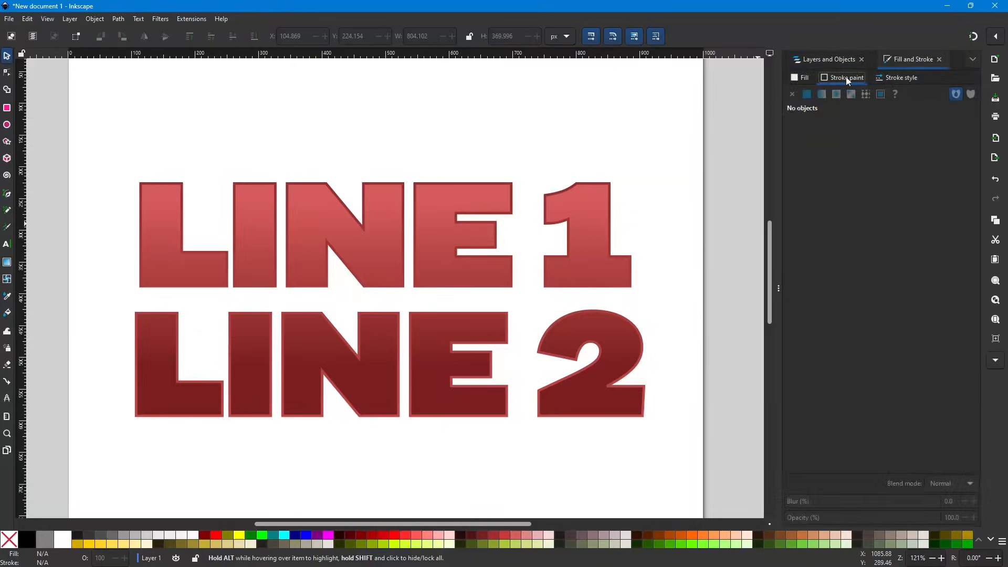
Set the stroke width of the united text path to 3 px and deselect it.
left_click(894, 78)
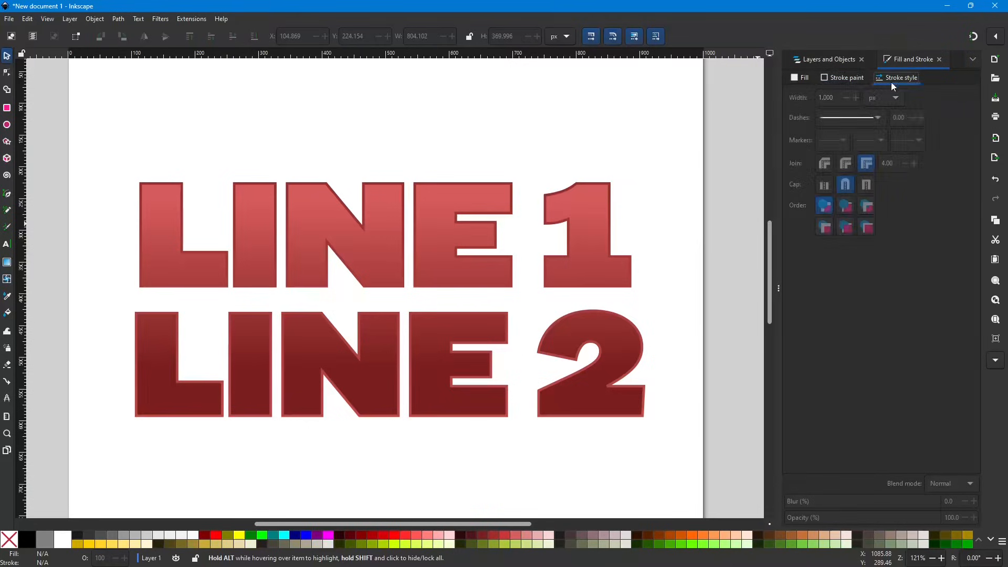
left_click(459, 210)
left_click_drag(837, 96, 796, 97)
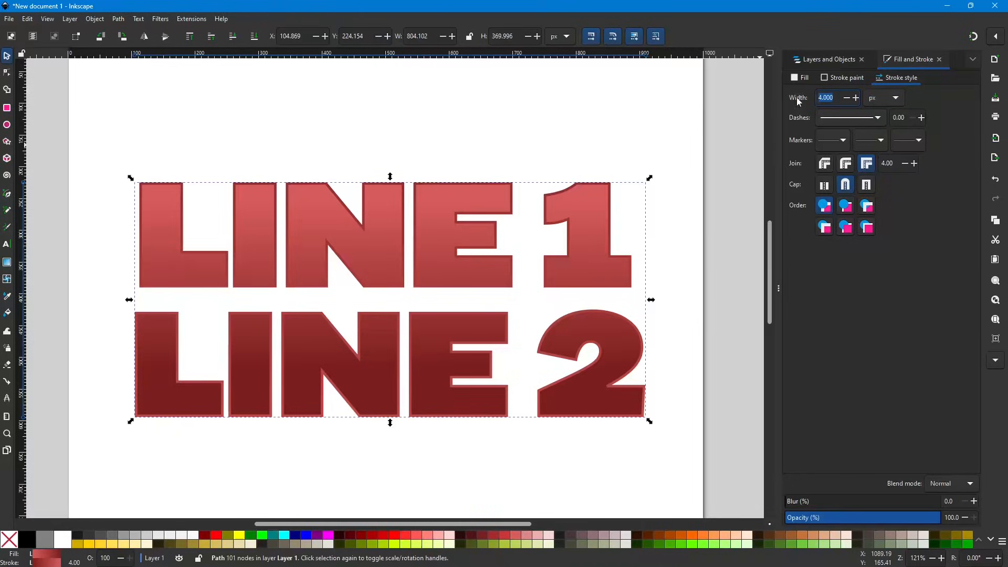
type("3")
key("Return")
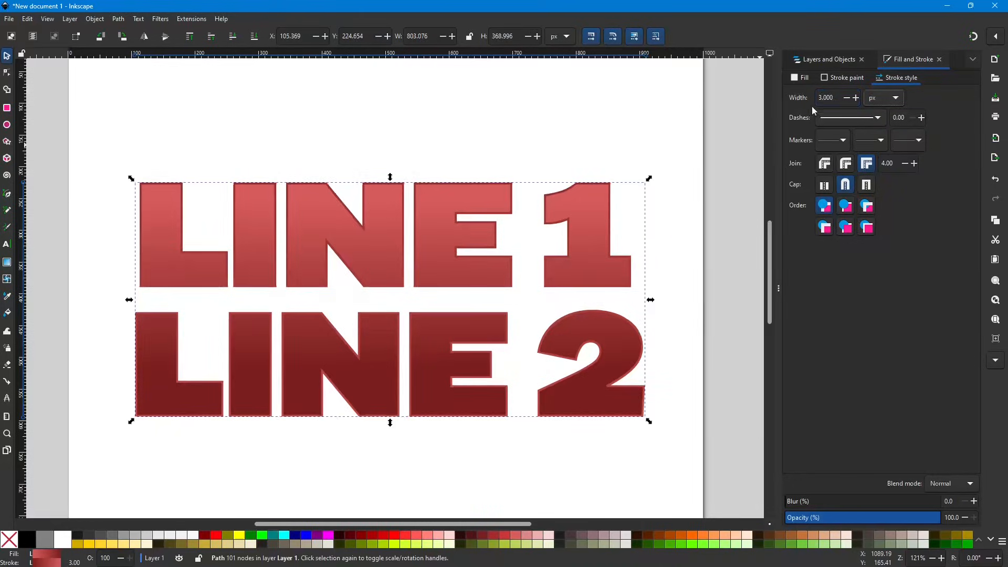
scroll(348, 251, "down", 2)
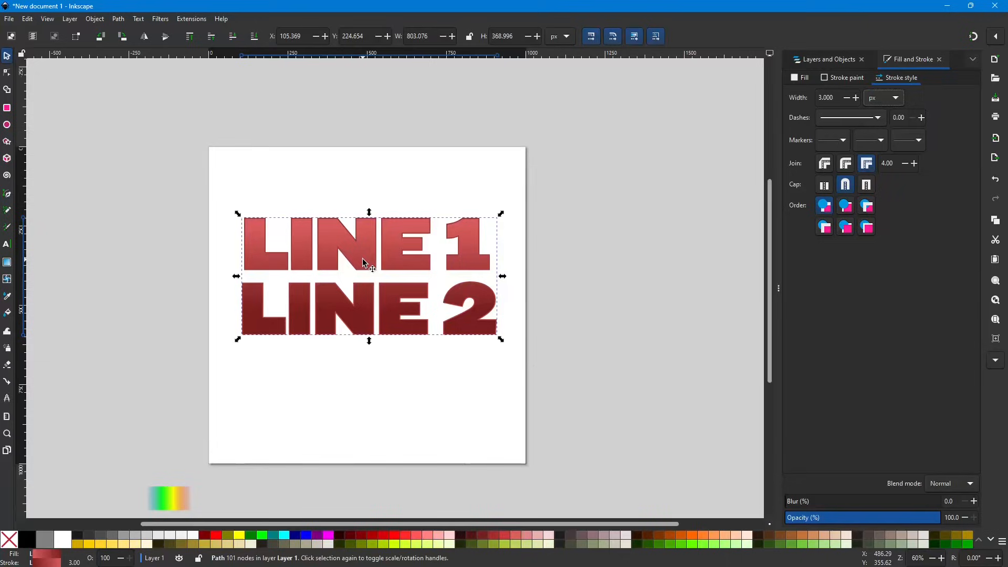
scroll(362, 259, "up", 1)
left_click(682, 232)
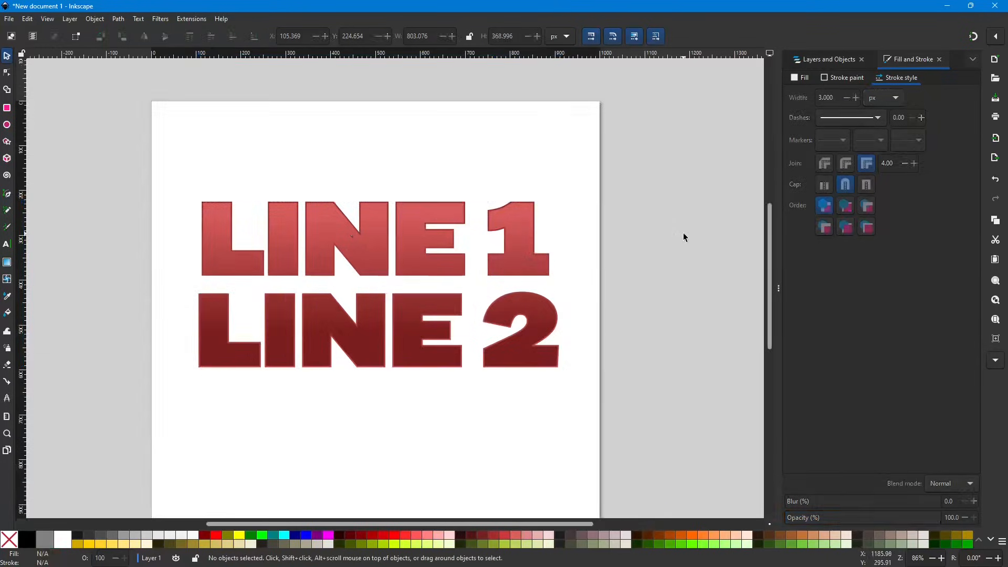
Use the Gradient tool to shorten the text's vertical stroke gradient, bringing both ends close to the top and bottom of the lettering.
left_click(366, 323)
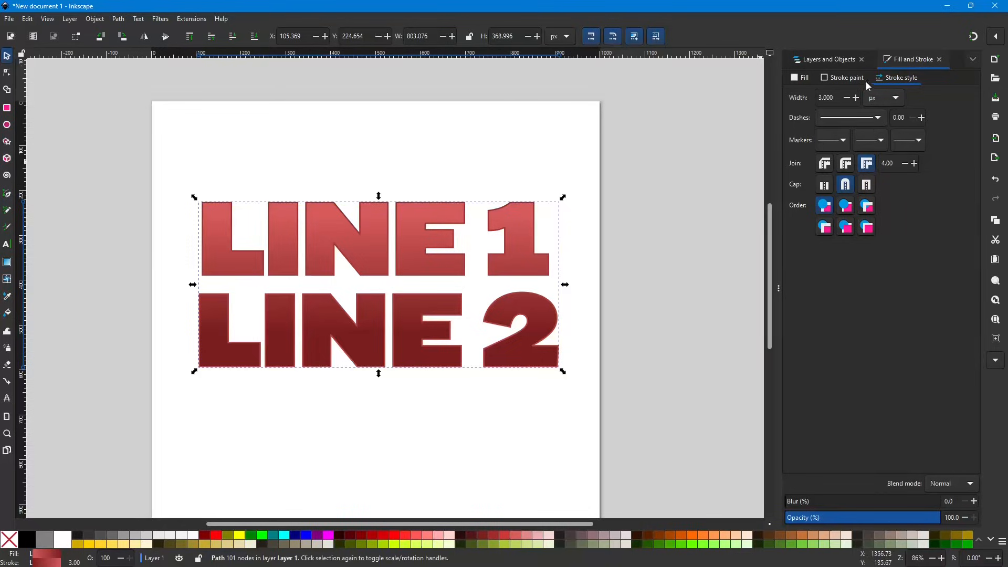
left_click(846, 78)
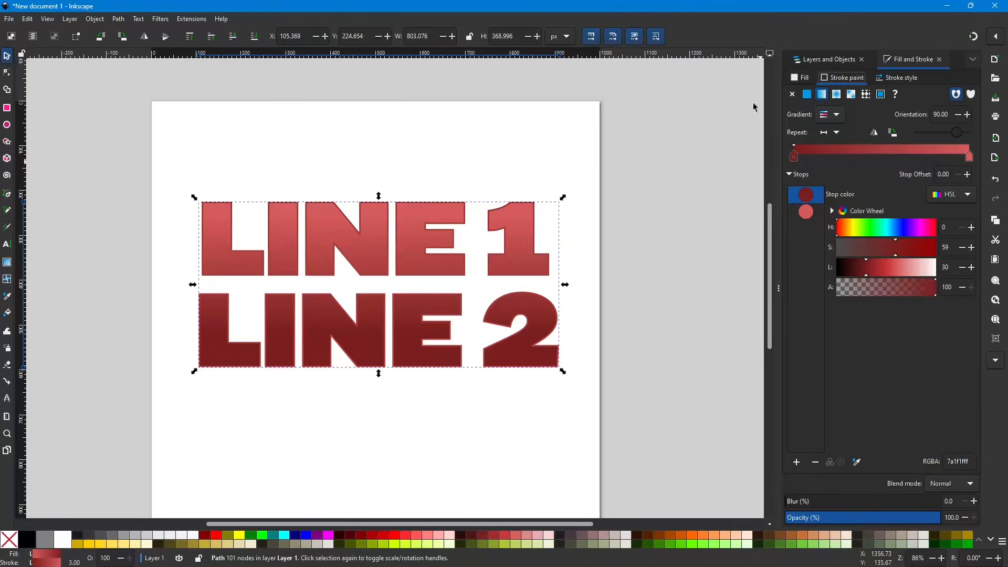
left_click(6, 262)
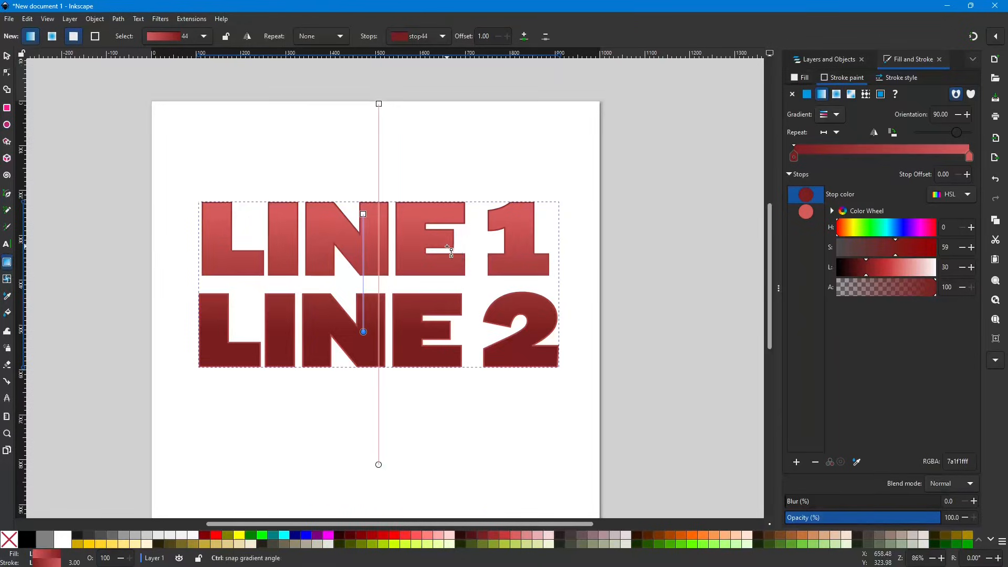
scroll(445, 245, "down", 2)
scroll(446, 245, "up", 1)
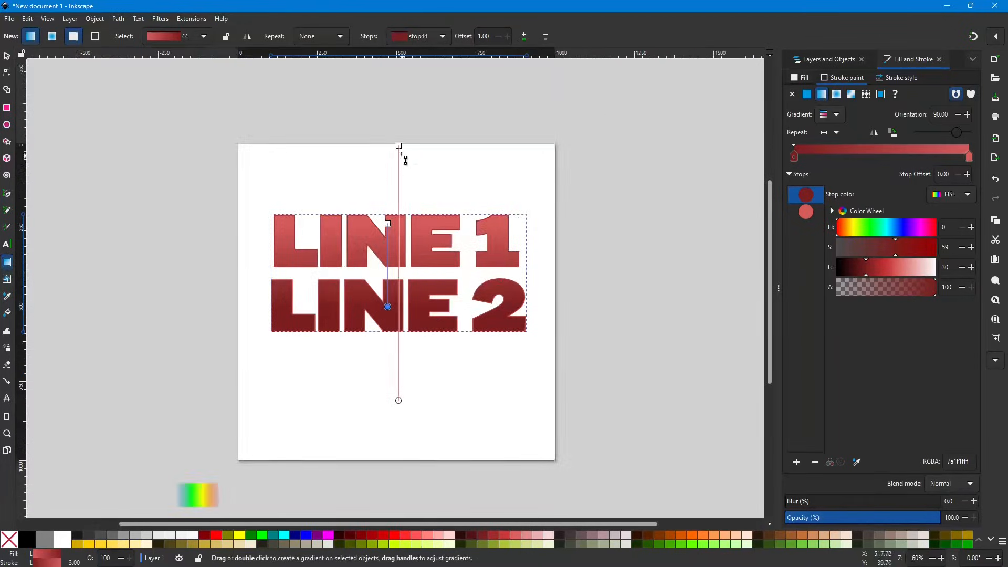
left_click_drag(399, 147, 398, 206)
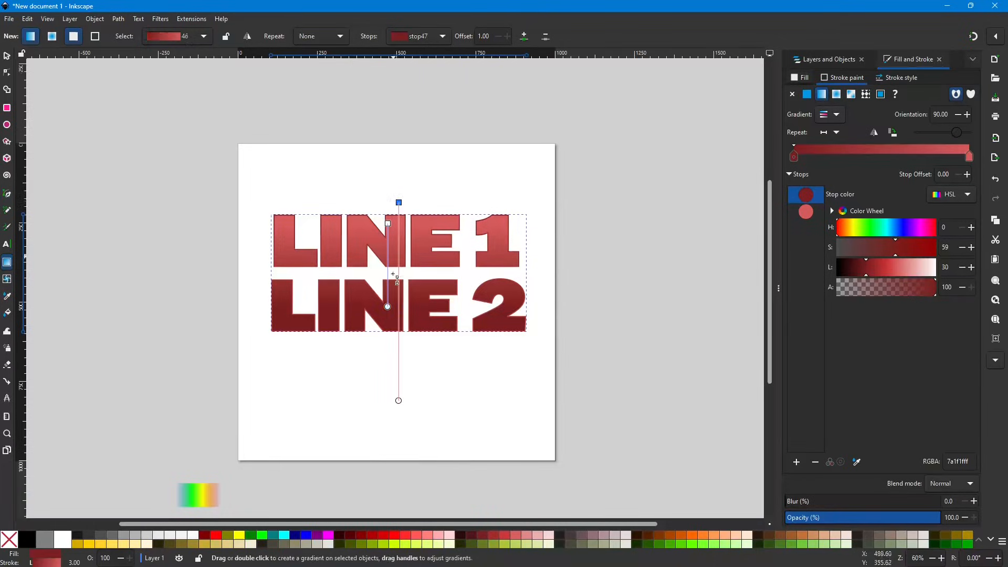
left_click_drag(399, 402, 404, 349)
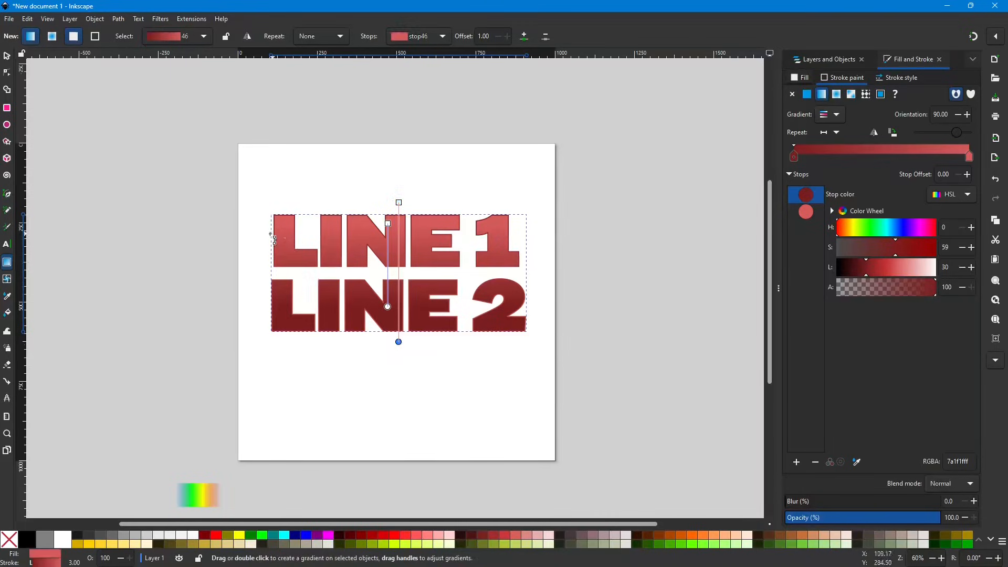
Stretch the stroke gradient diagonally from the upper-left corner of LINE 1 to the lower-right corner of LINE 2.
scroll(333, 246, "up", 1)
scroll(334, 246, "up", 2)
scroll(334, 247, "down", 1)
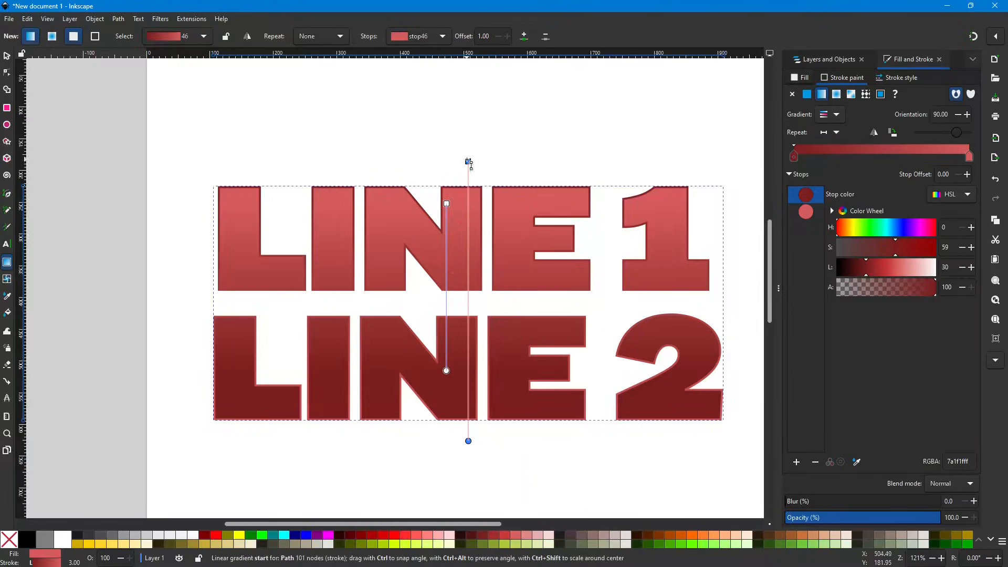
left_click_drag(468, 164, 219, 188)
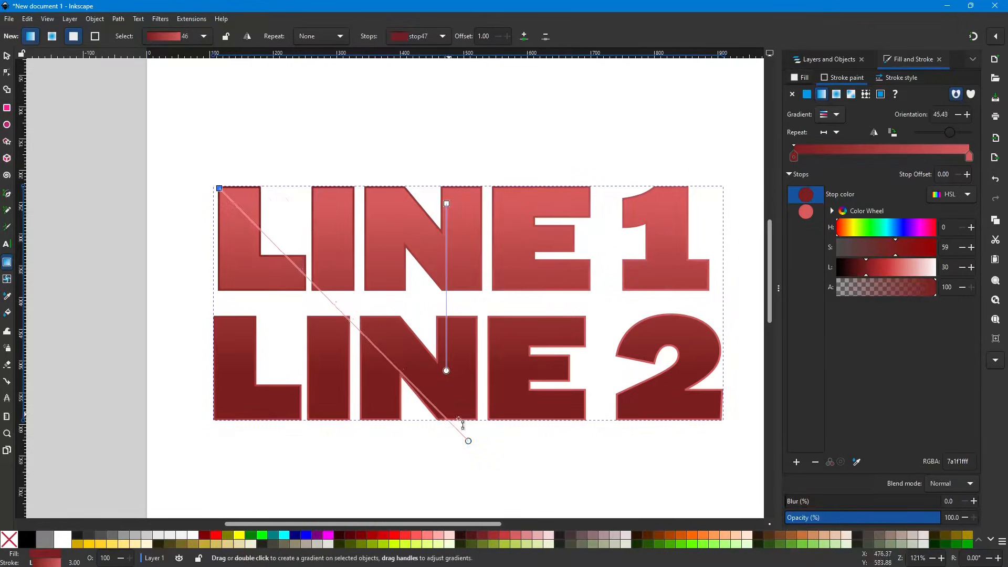
left_click_drag(468, 441, 721, 419)
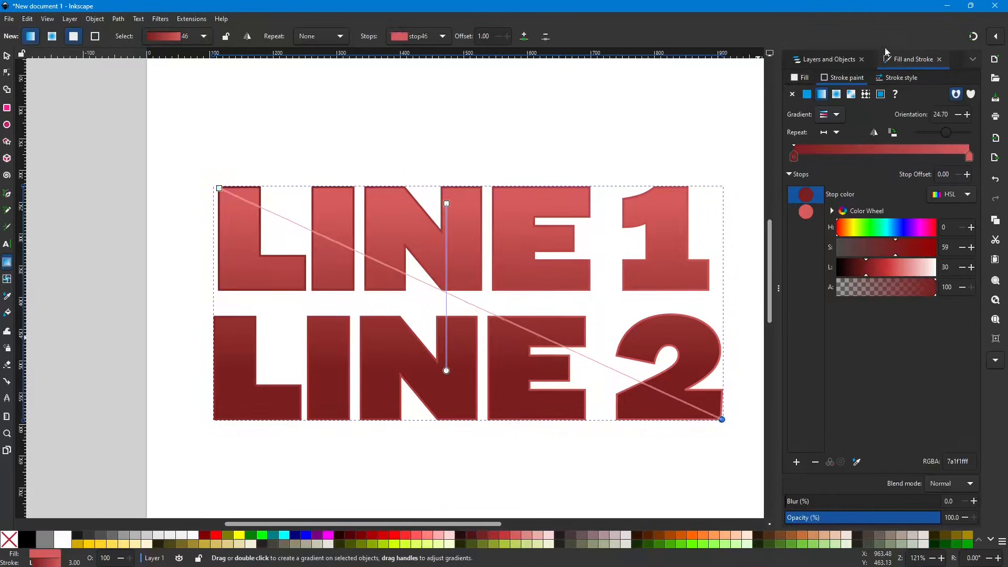
Reverse the direction of both the stroke gradient and the fill gradient, and deselect the text.
left_click(875, 134)
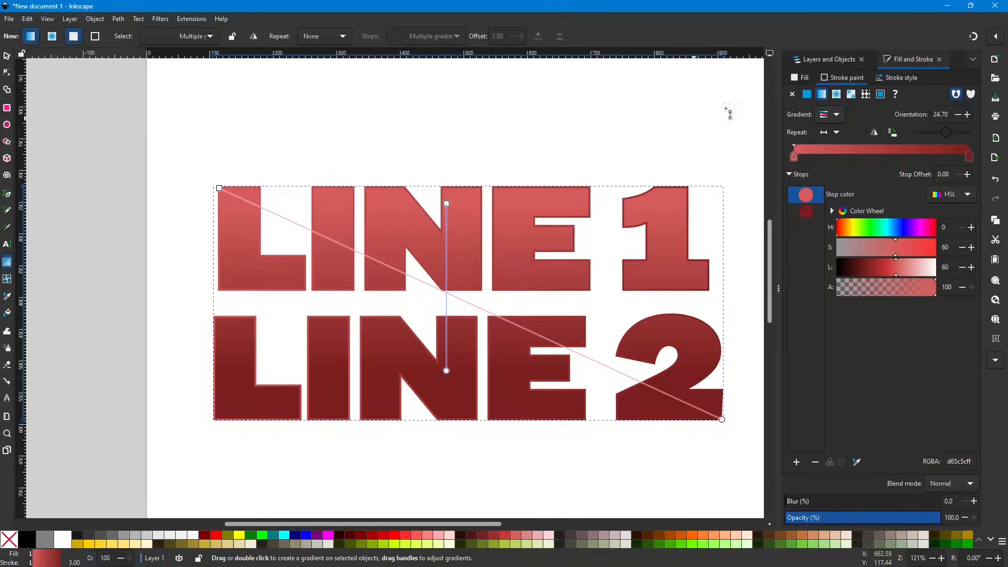
left_click(808, 81)
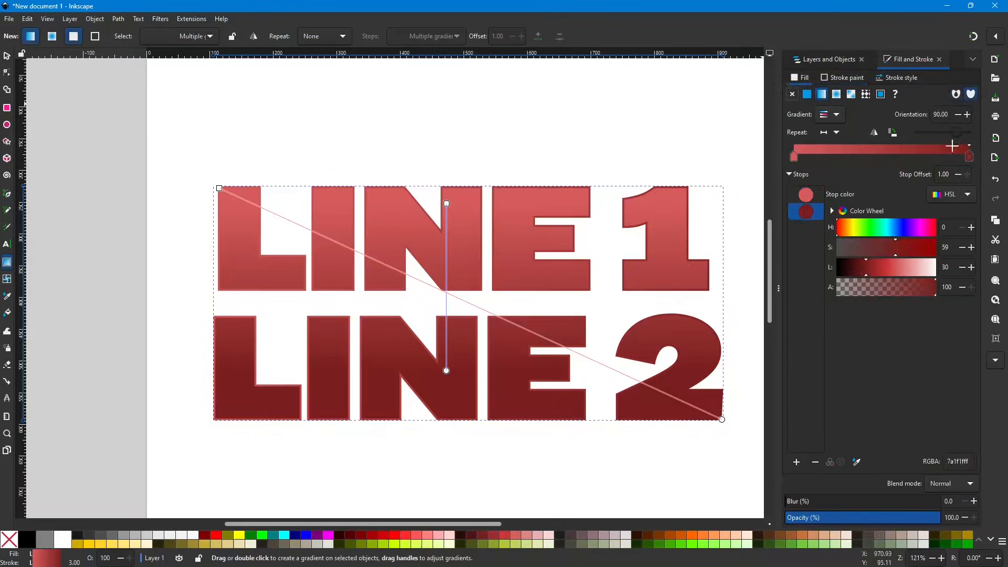
left_click(874, 132)
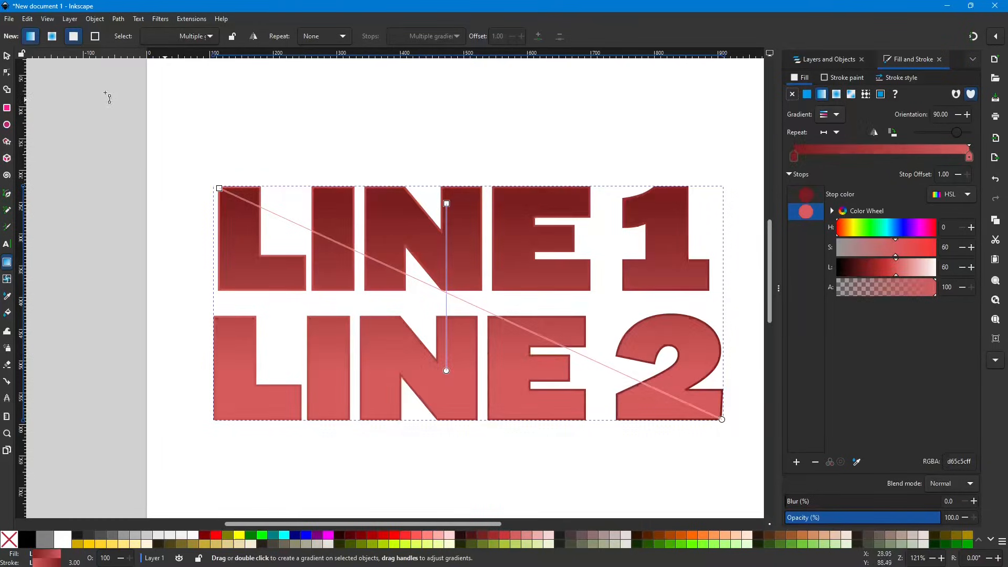
left_click(7, 56)
left_click(226, 87)
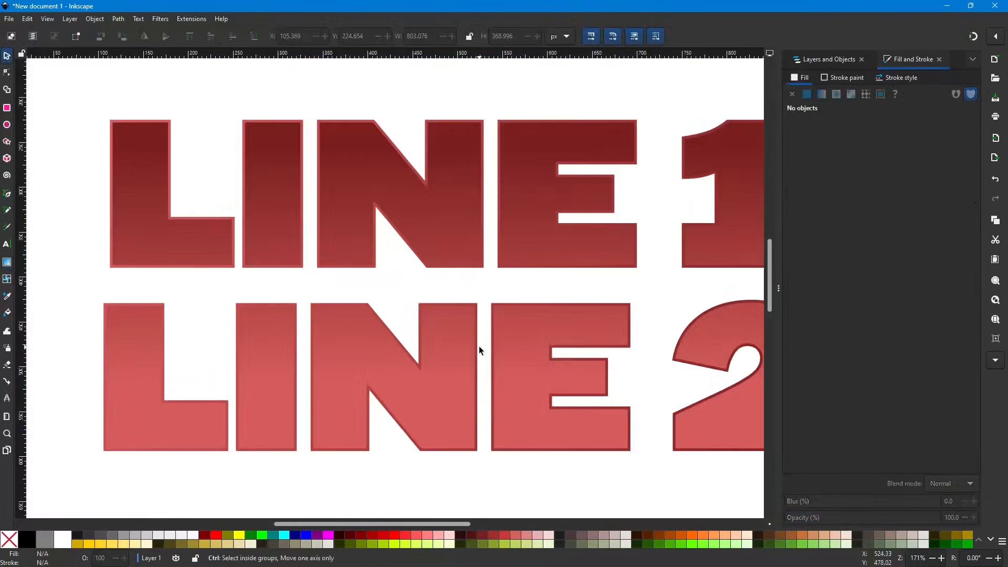
Examine the fill and diagonal outline gradients up close and across the page, and bring up the list of layers and objects.
scroll(478, 346, "up", 1)
scroll(294, 257, "up", 2)
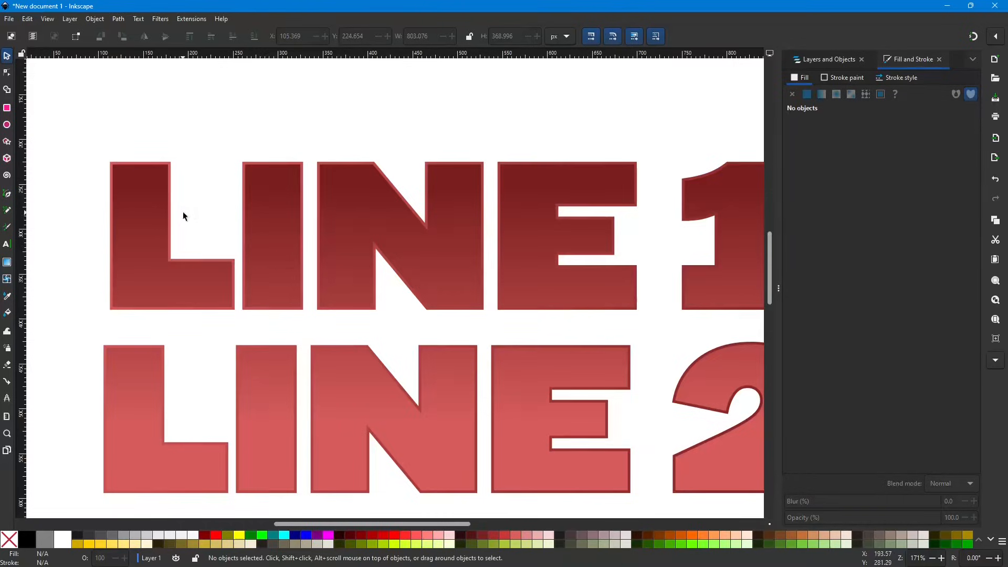
scroll(307, 205, "up", 1)
scroll(301, 202, "down", 2)
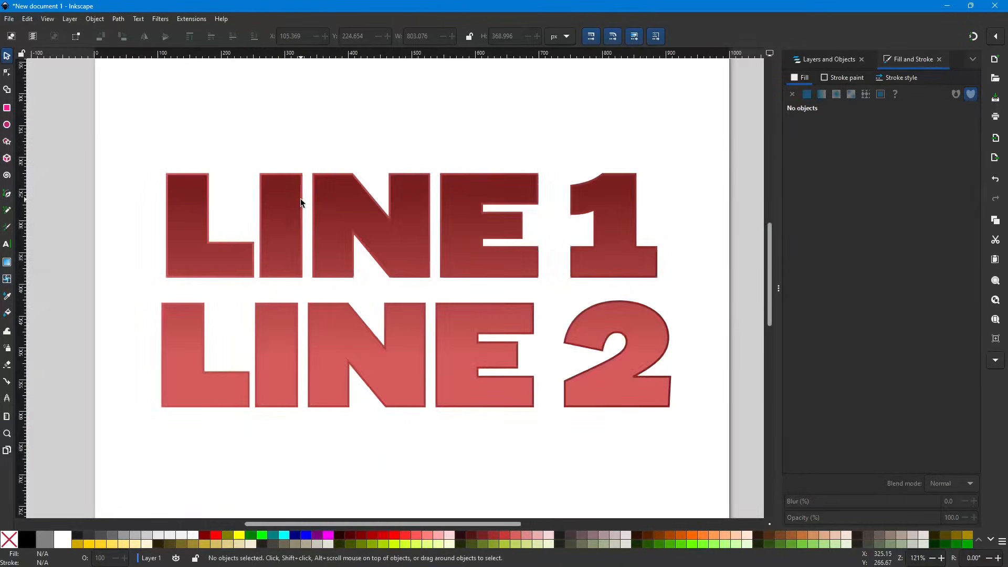
scroll(302, 202, "up", 1)
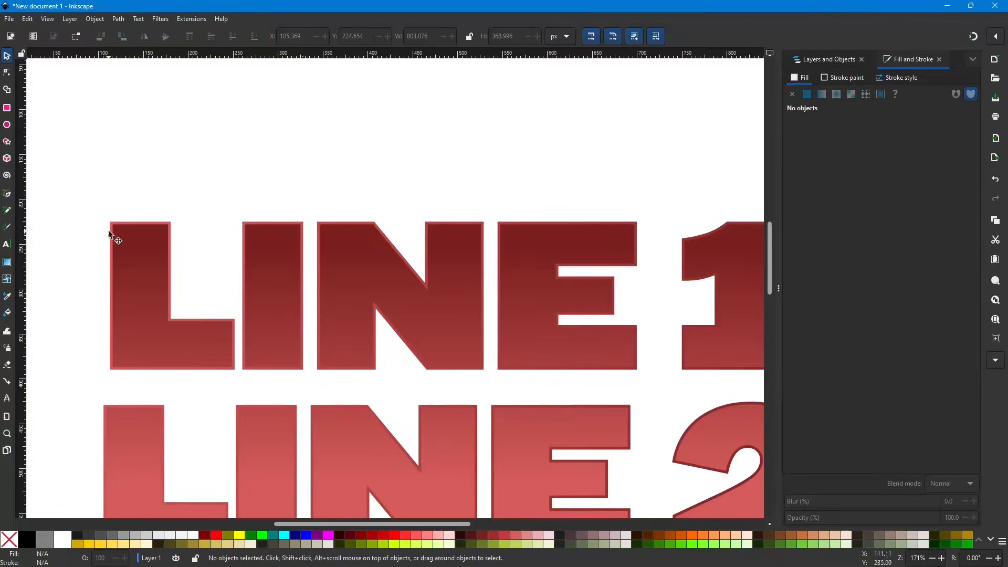
scroll(342, 378, "down", 3)
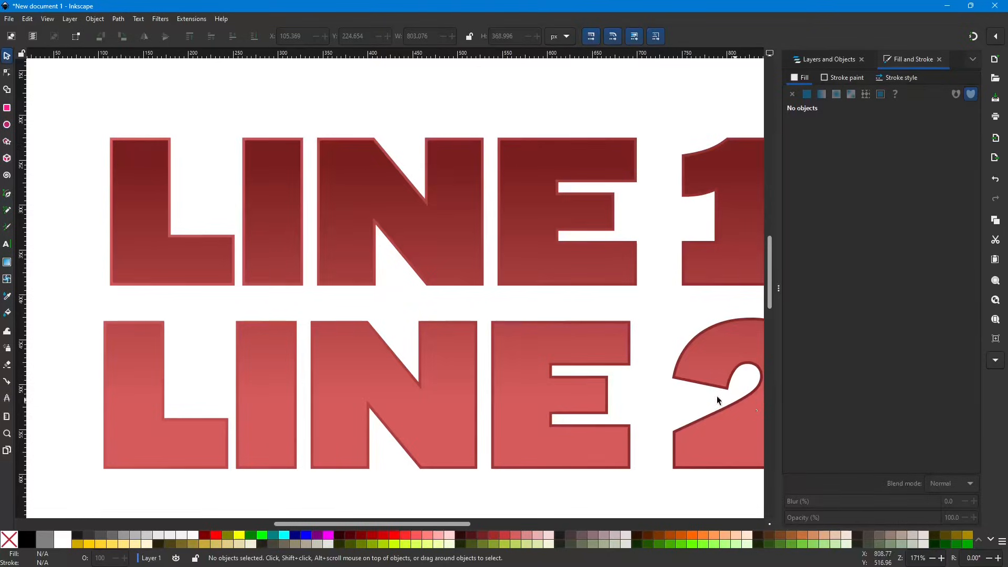
scroll(646, 392, "down", 2)
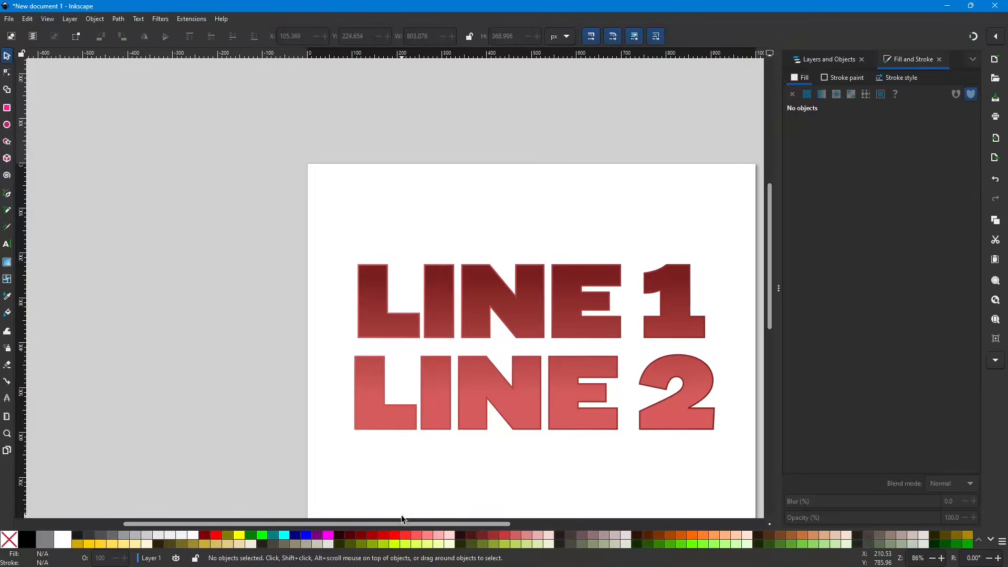
left_click_drag(405, 523, 500, 517)
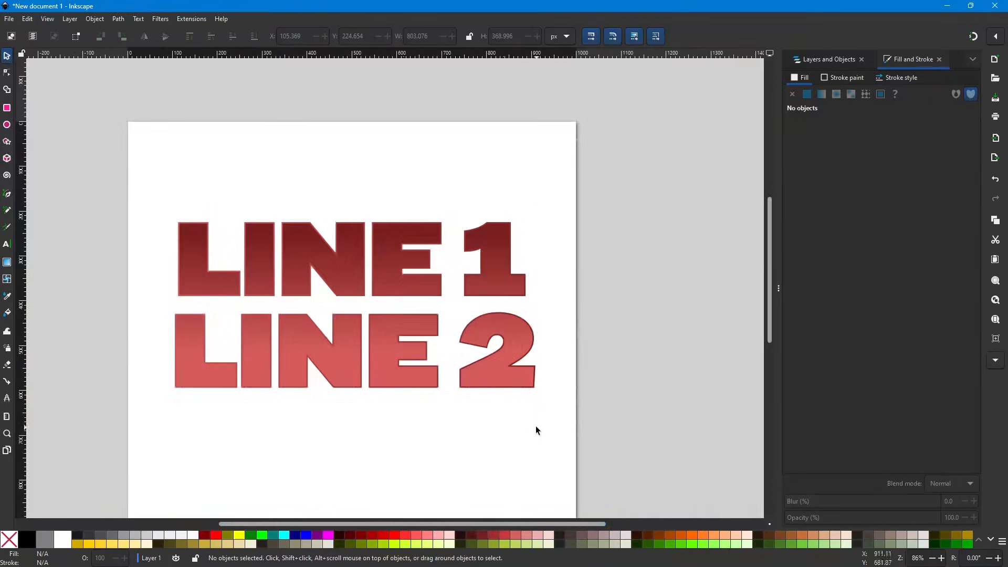
scroll(505, 411, "down", 1)
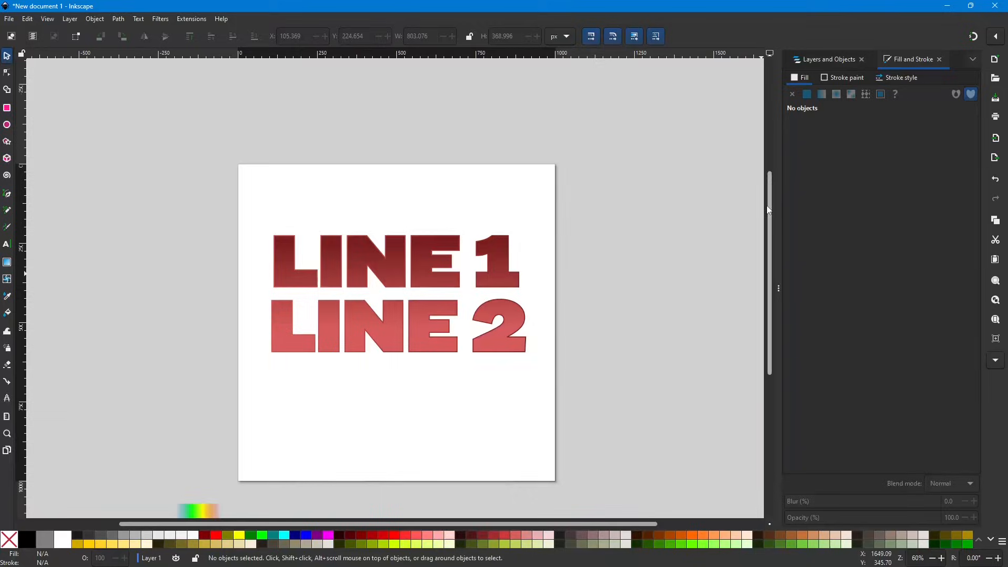
left_click(822, 56)
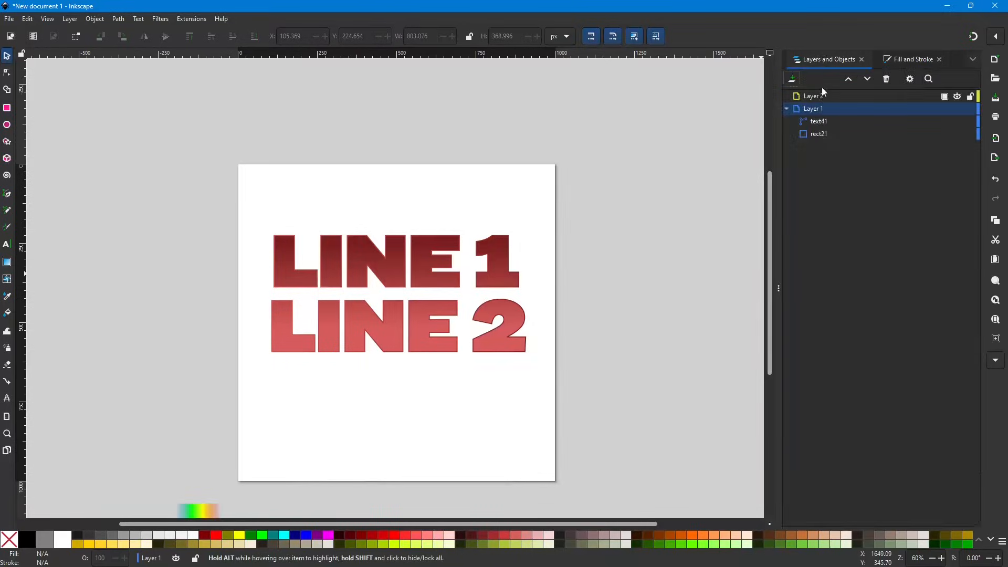
Select the two-line text and review its stroke style, its entry among the layers and objects, and its fill gradient settings.
left_click(889, 61)
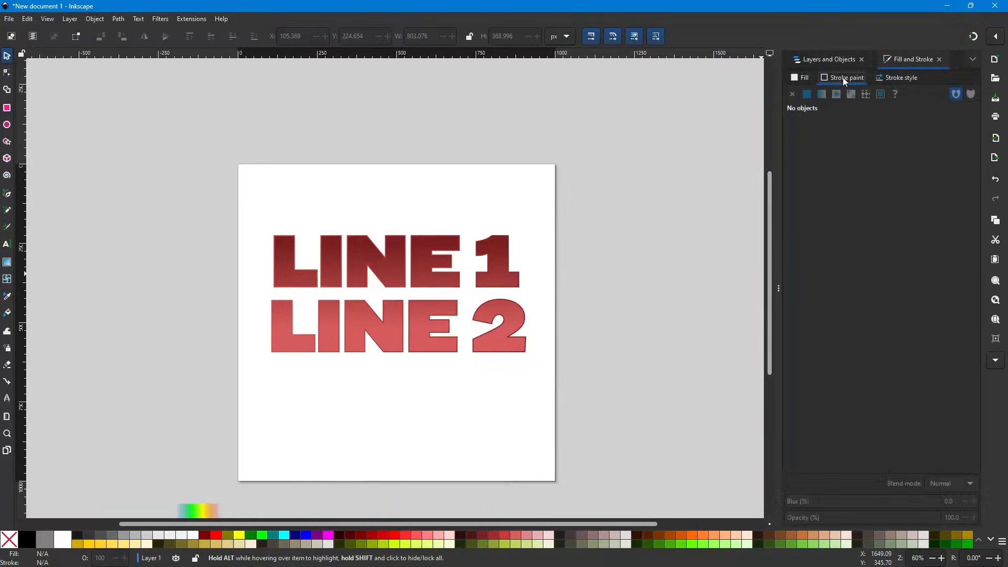
left_click(891, 77)
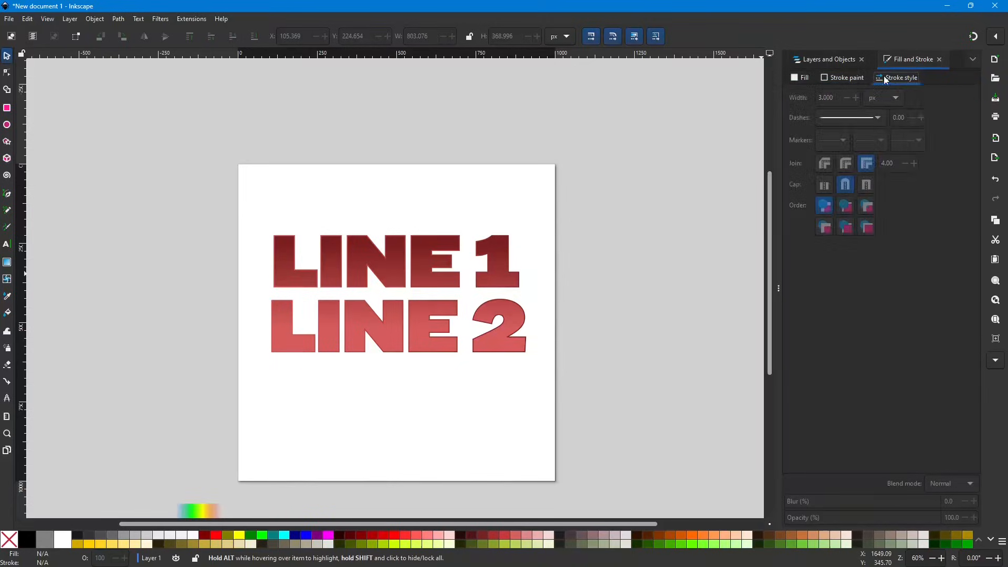
left_click(391, 259)
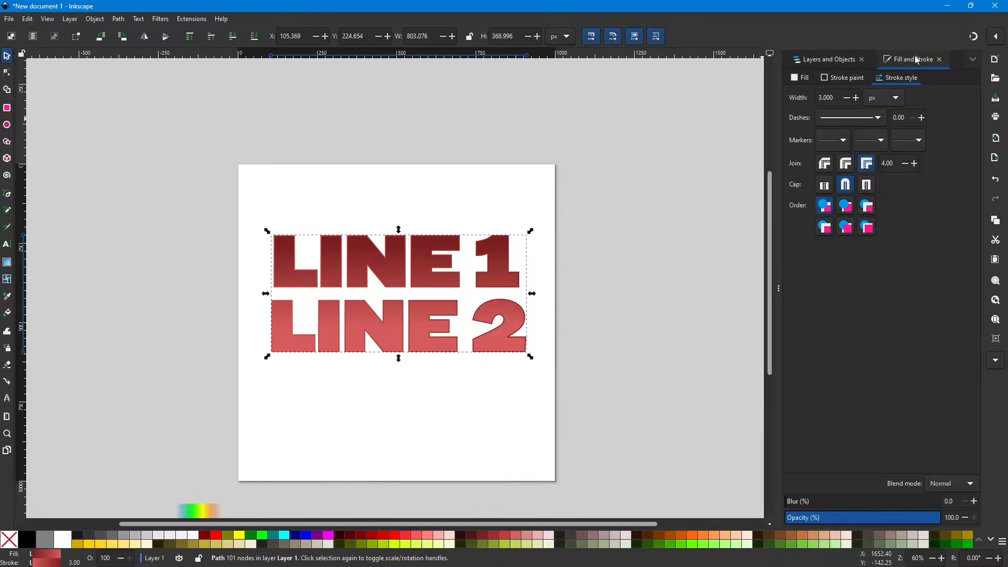
left_click(822, 59)
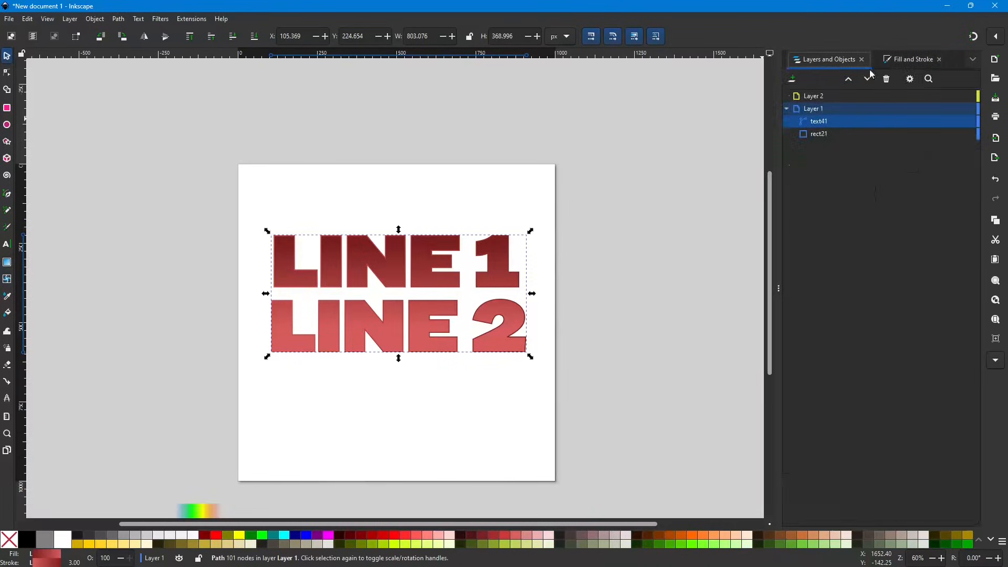
left_click(908, 61)
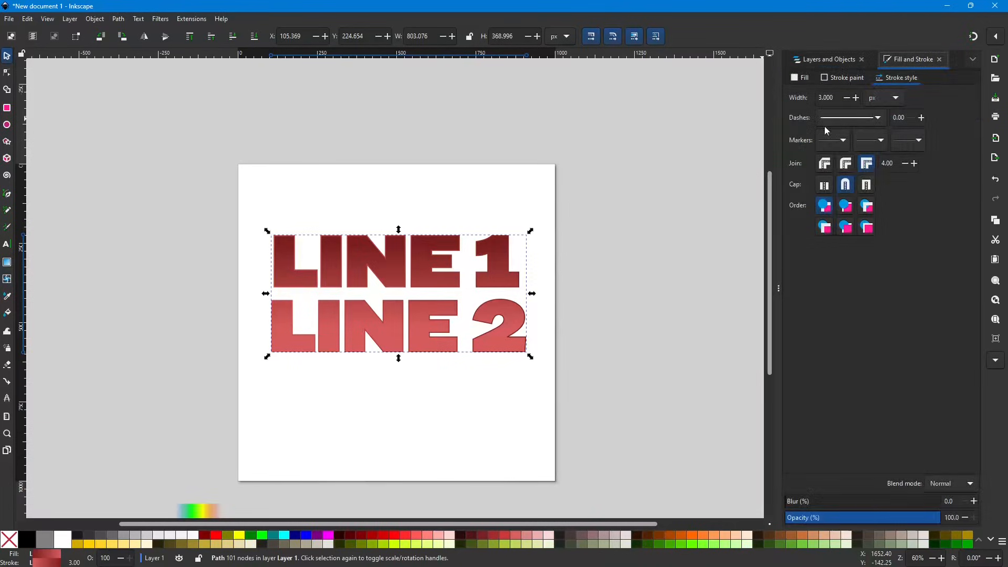
left_click(801, 78)
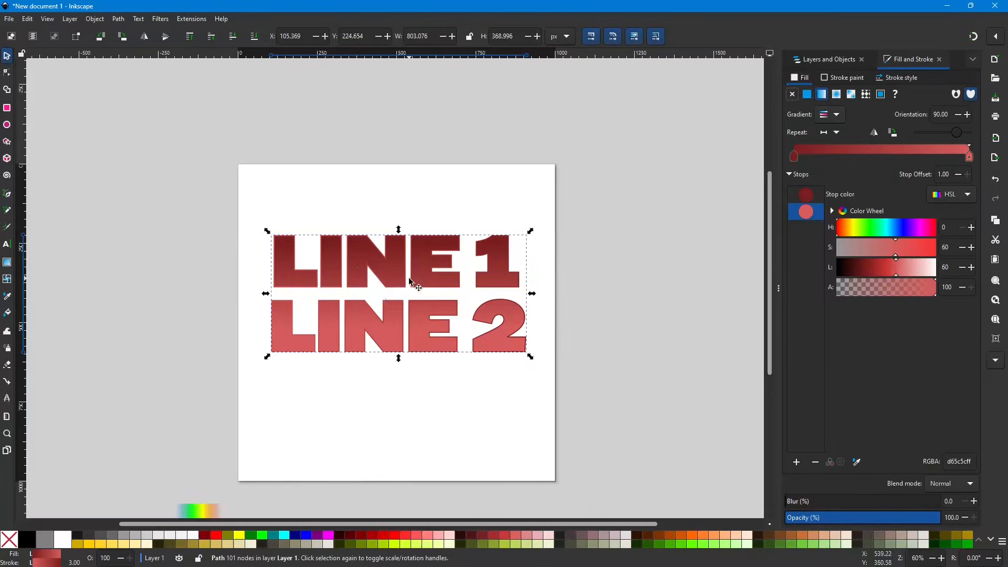
Show the text's fill and stroke gradient handles with the Gradient tool and inspect them up close and across the page.
left_click(8, 264)
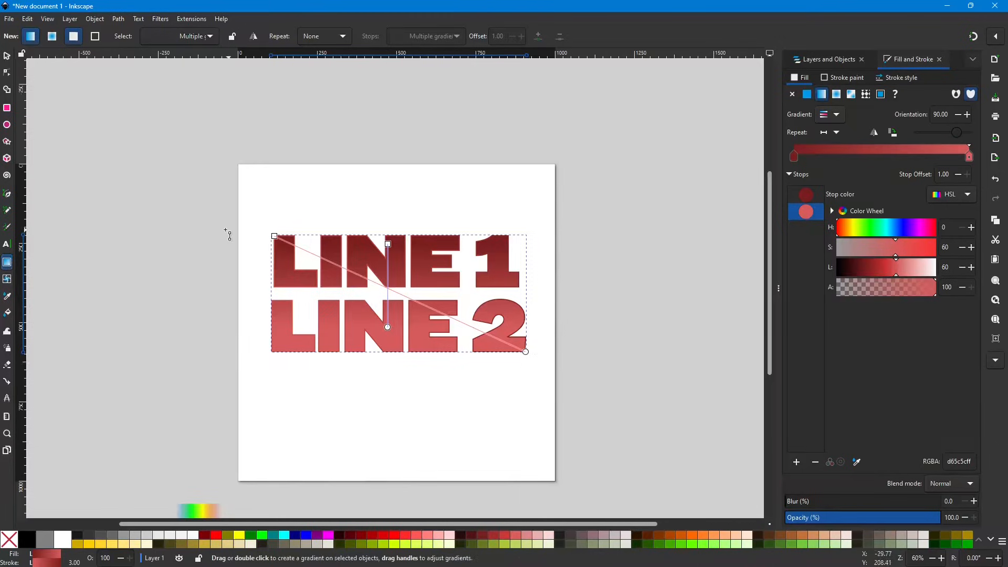
scroll(416, 311, "up", 2, "ctrl")
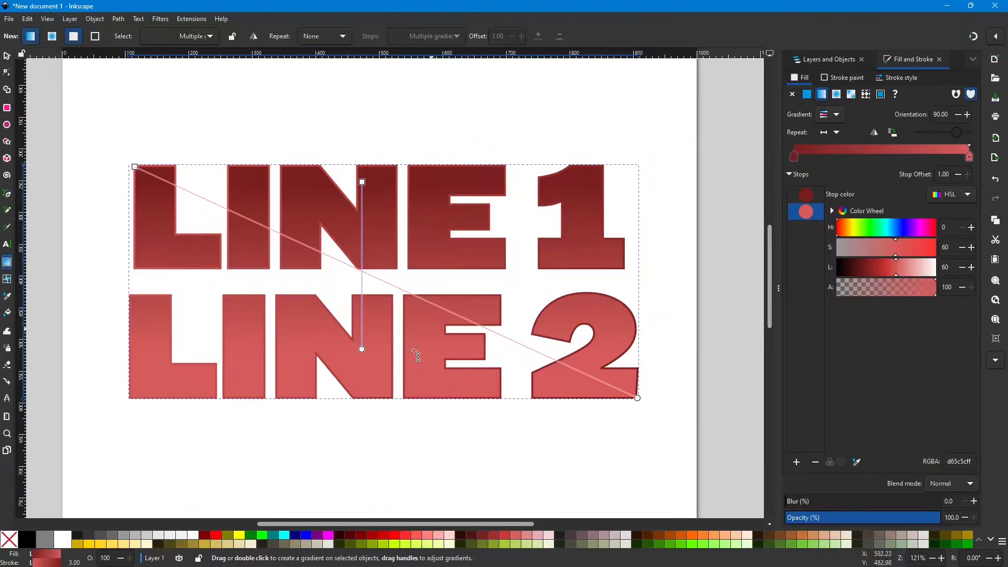
scroll(477, 314, "down", 2)
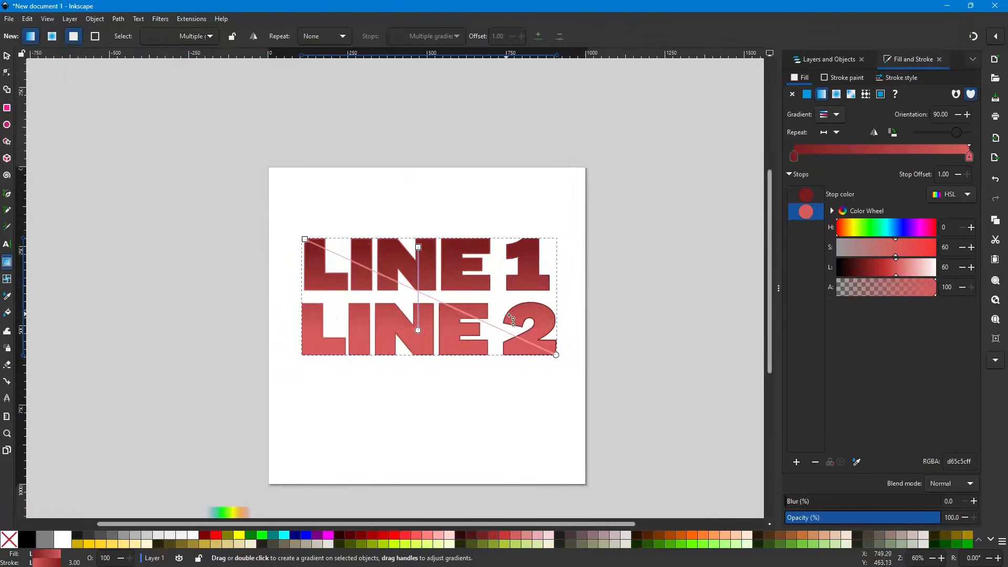
scroll(591, 334, "down", 4)
scroll(591, 334, "up", 2)
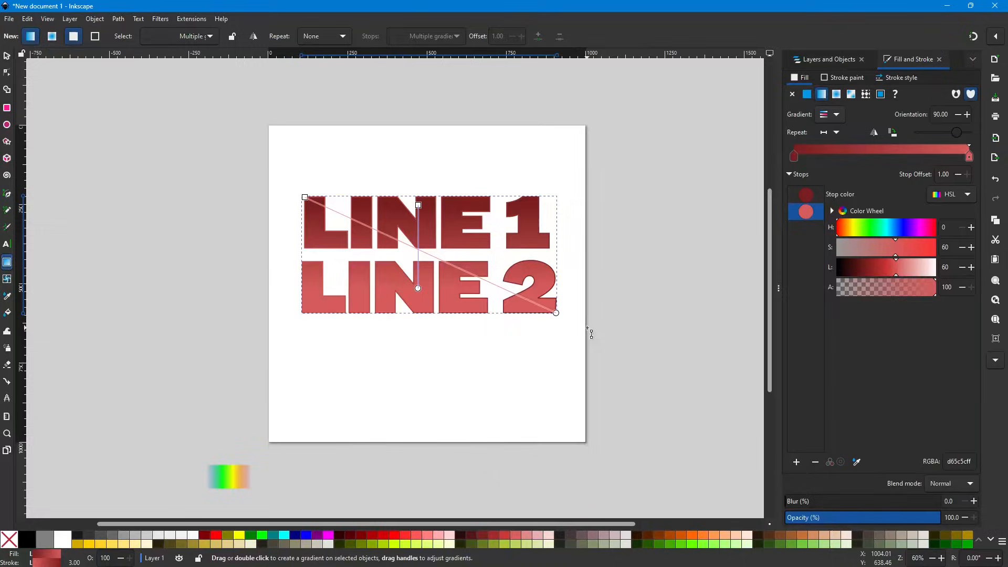
scroll(591, 334, "right", 6)
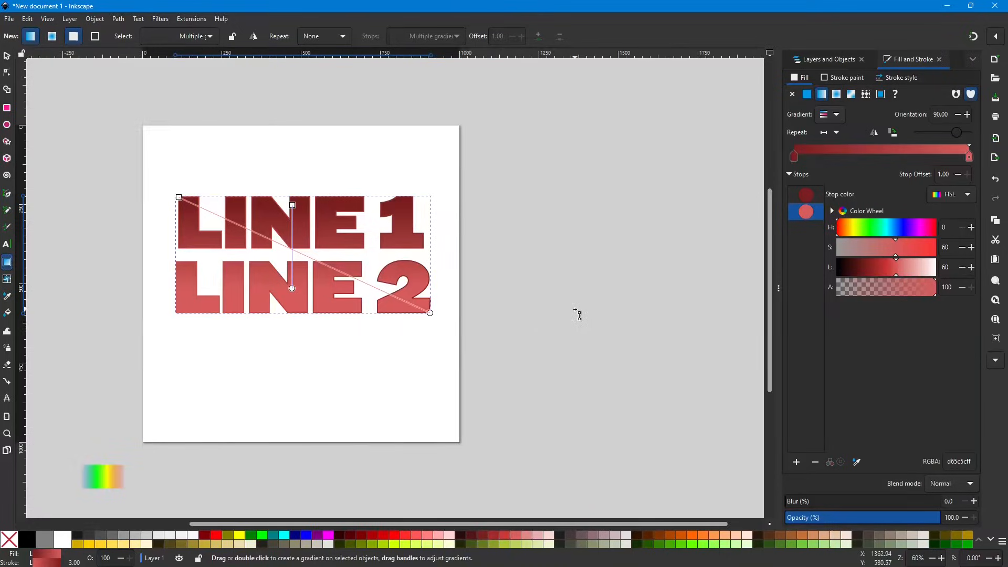